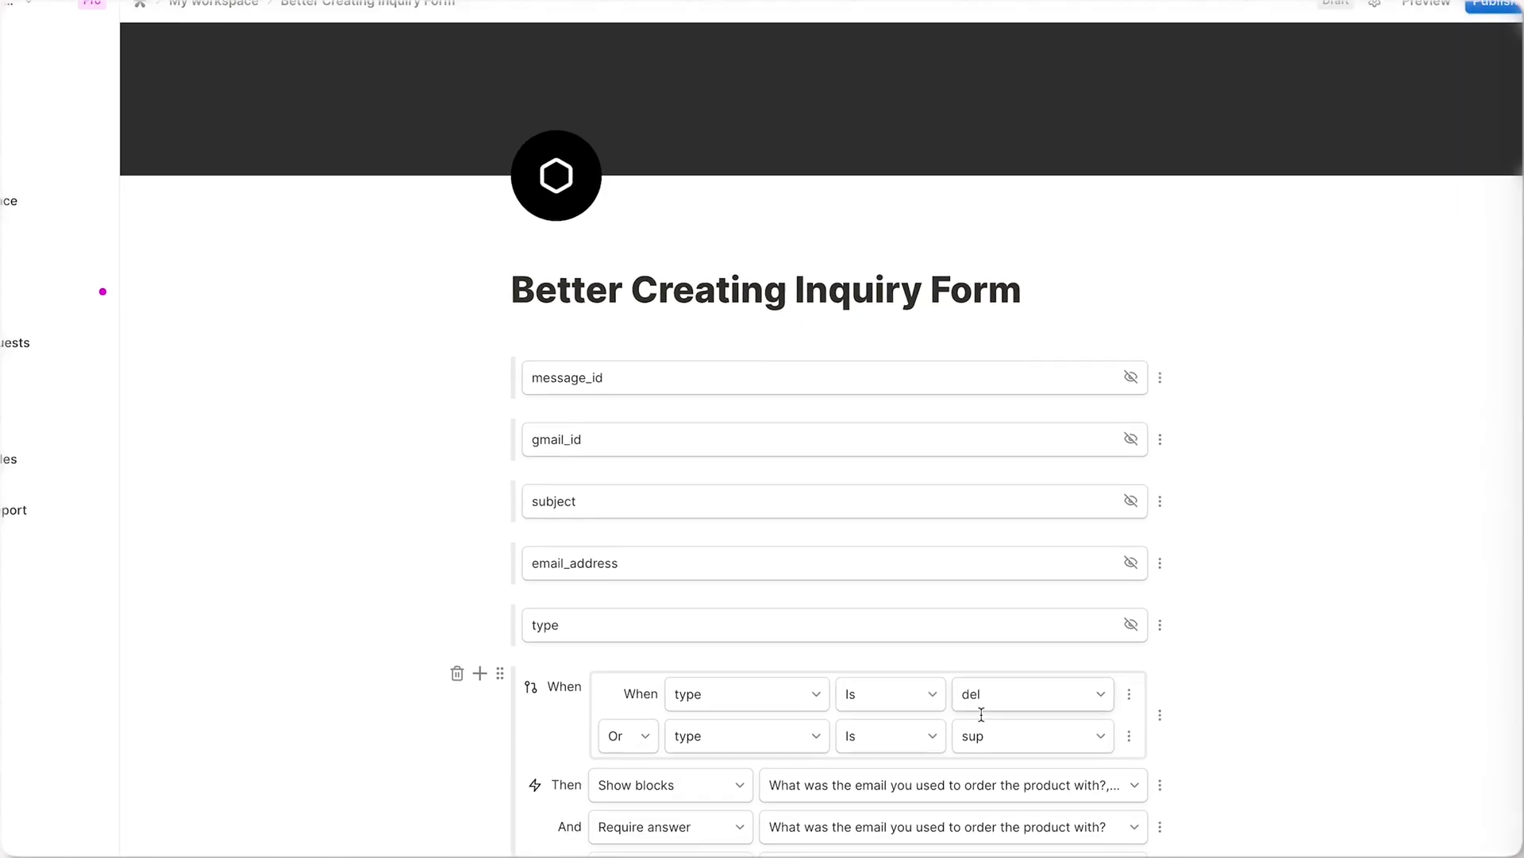
Step: Scroll through the Categorise Emails and Autorespond scenario to view its Gmail branches
scroll(794, 476, down, 2)
scroll(675, 532, down, 2)
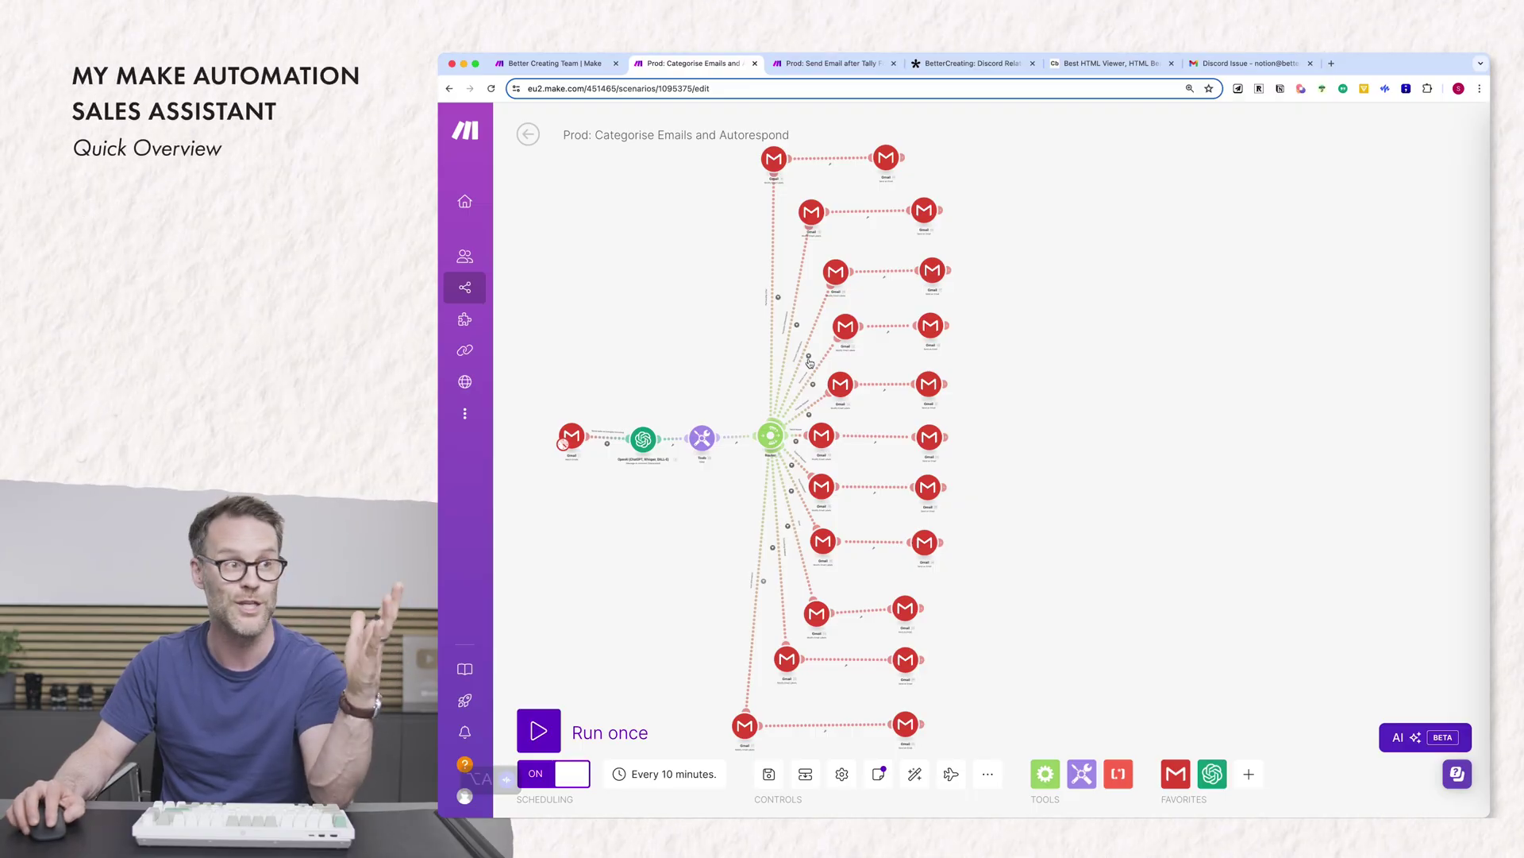
Step: Open the OpenAI module's settings in the autoresponder scenario
click(643, 439)
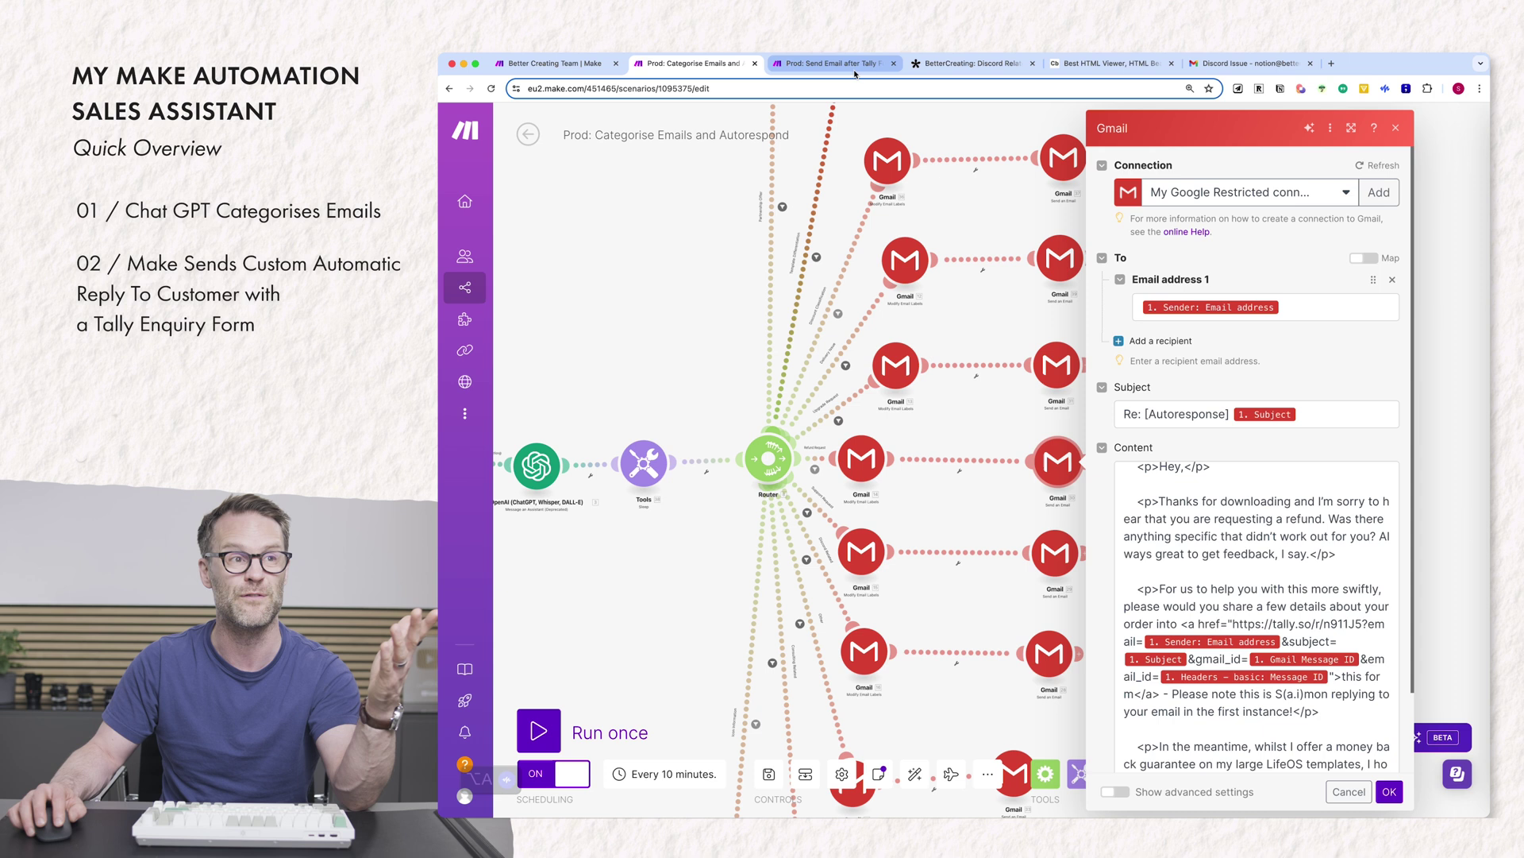
Step: Review the Discord Related Tally form's questions, then view the Discord Issue email thread
click(953, 68)
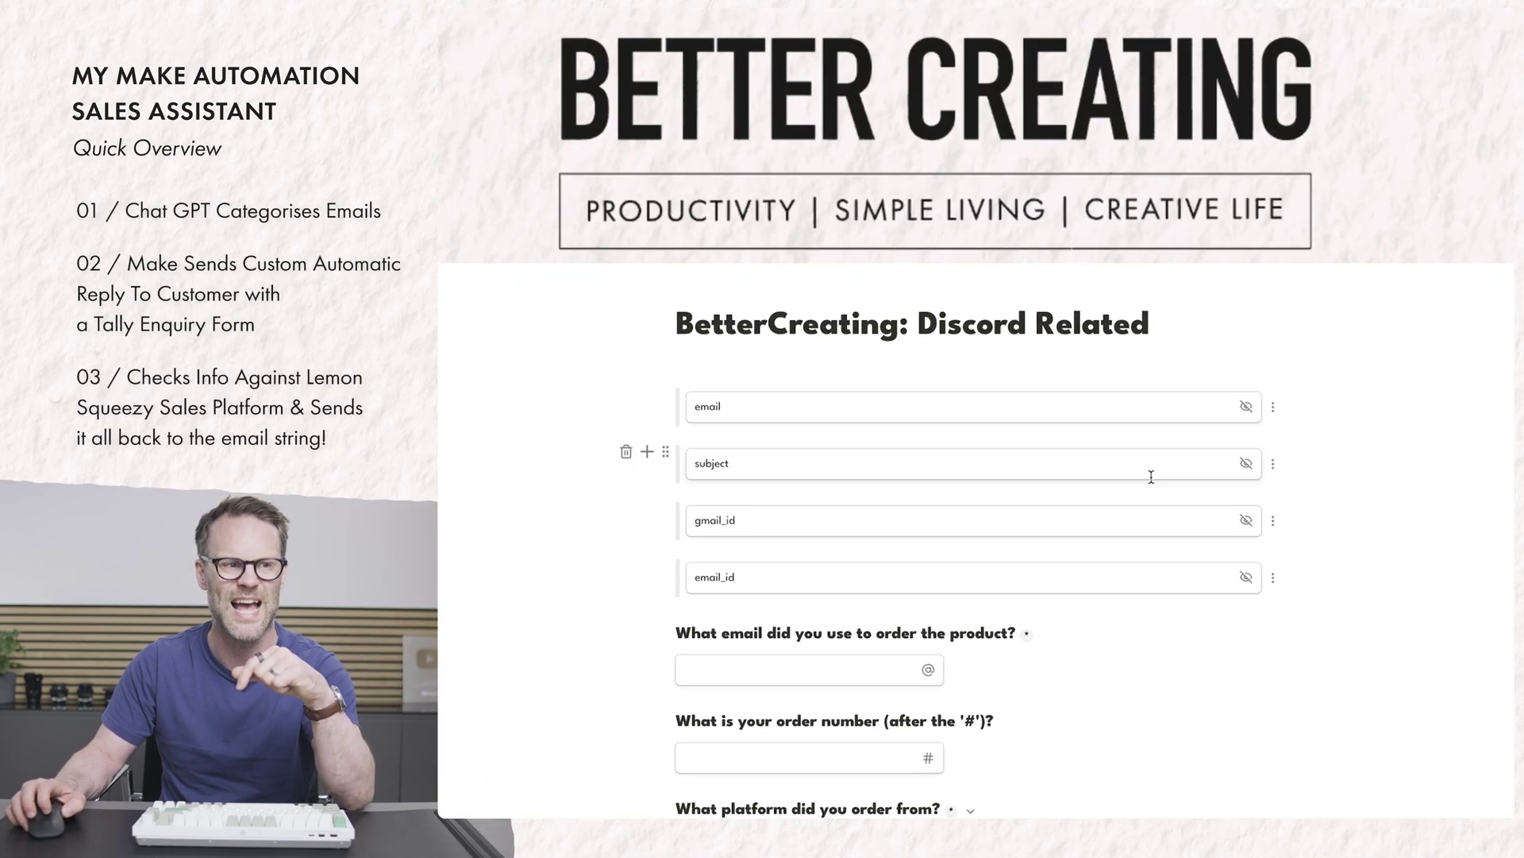
scroll(1032, 508, down, 5)
scroll(1055, 505, down, 4)
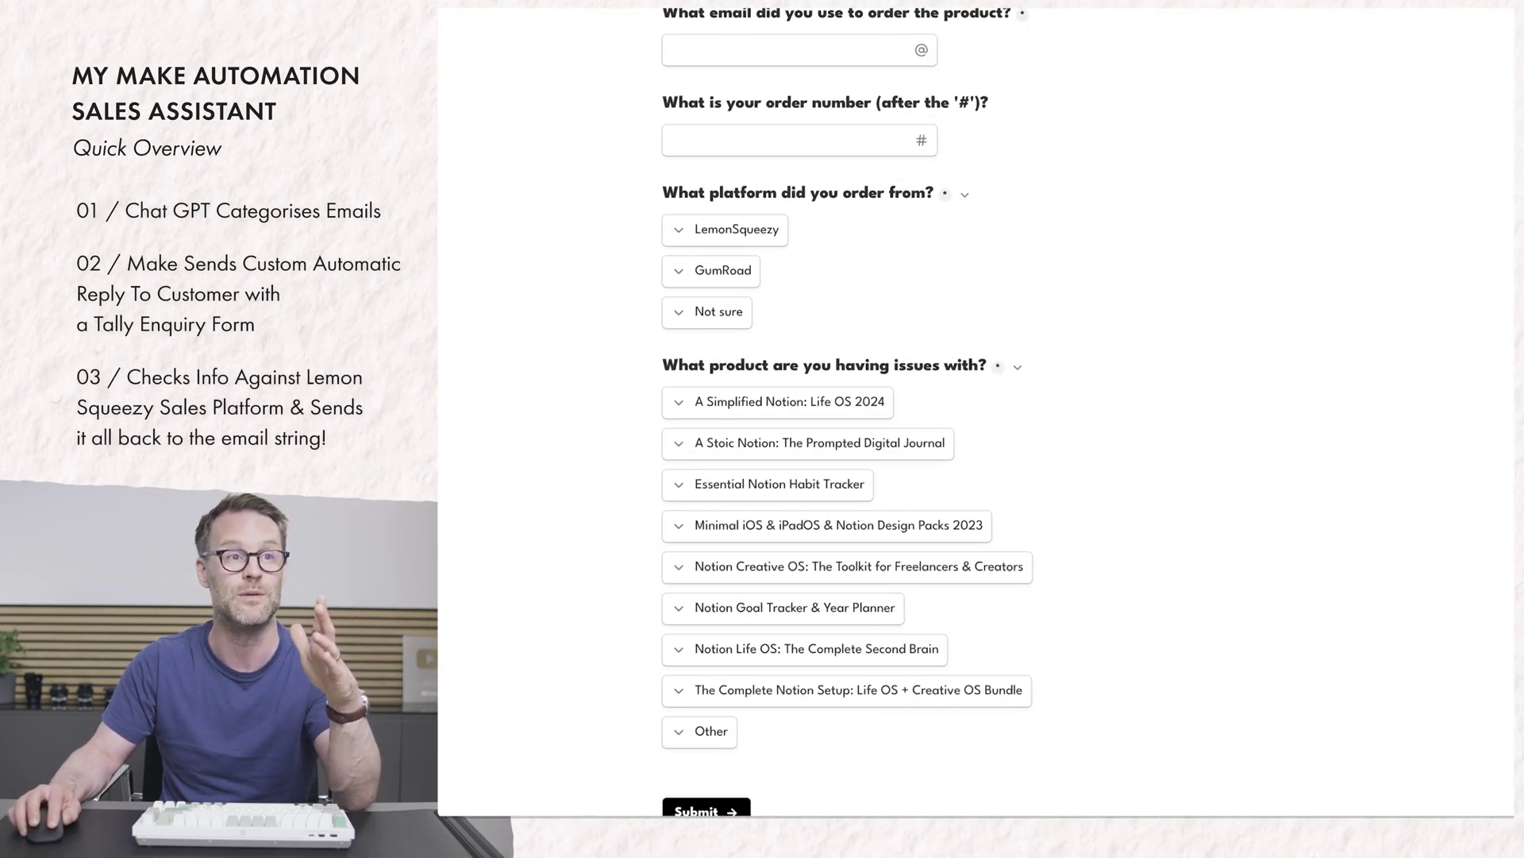
click(1244, 65)
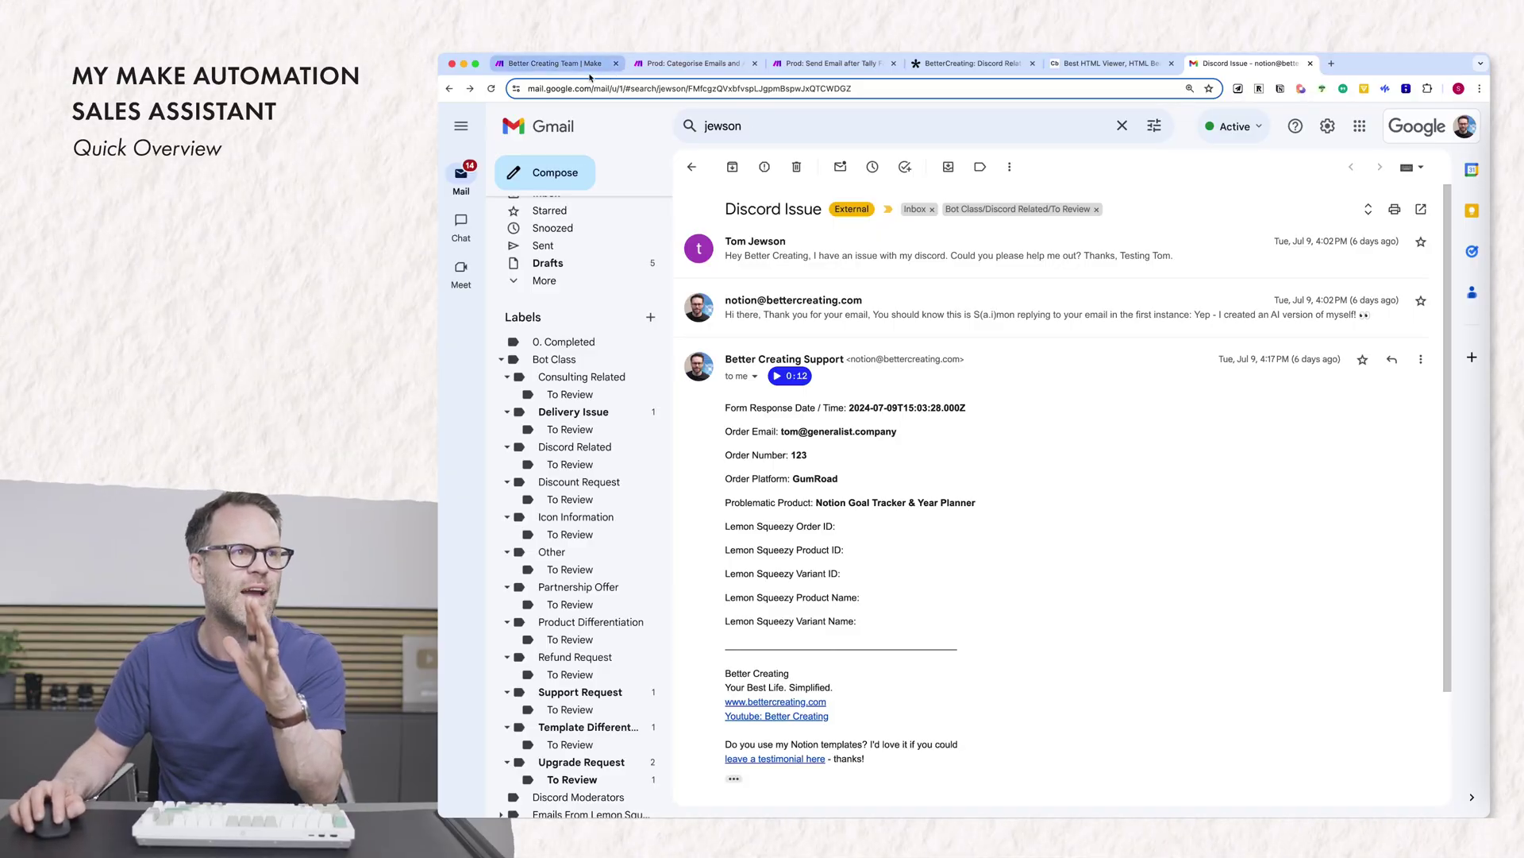
Step: Return to the Categorise Emails scenario and open its OpenAI module's settings
click(659, 66)
click(538, 468)
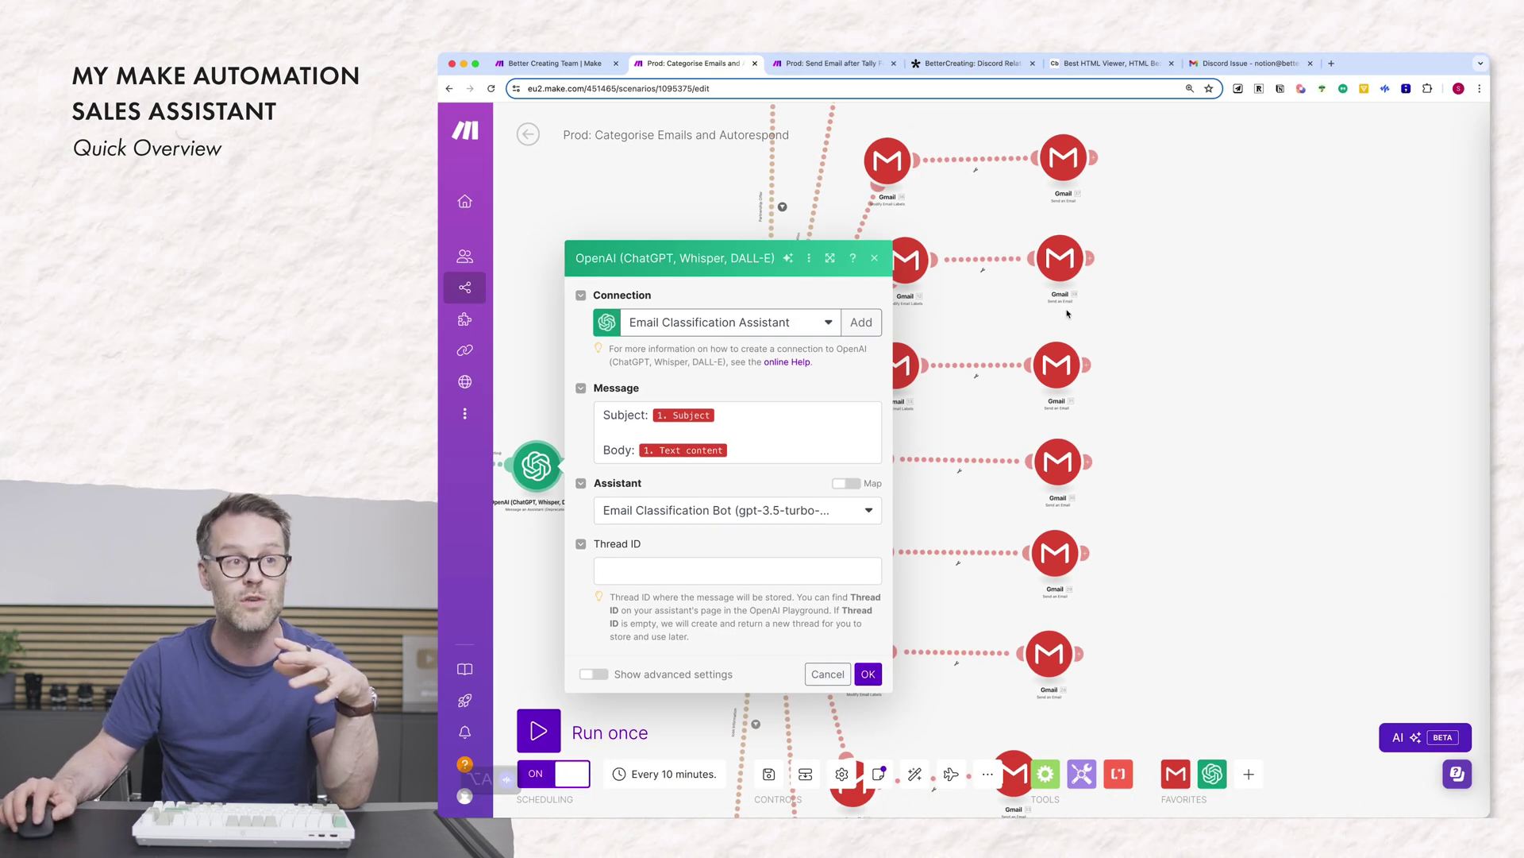
Step: Close the OpenAI settings, glance at the Tally email scenario, and reopen the full Categorise Emails scenario
click(1067, 314)
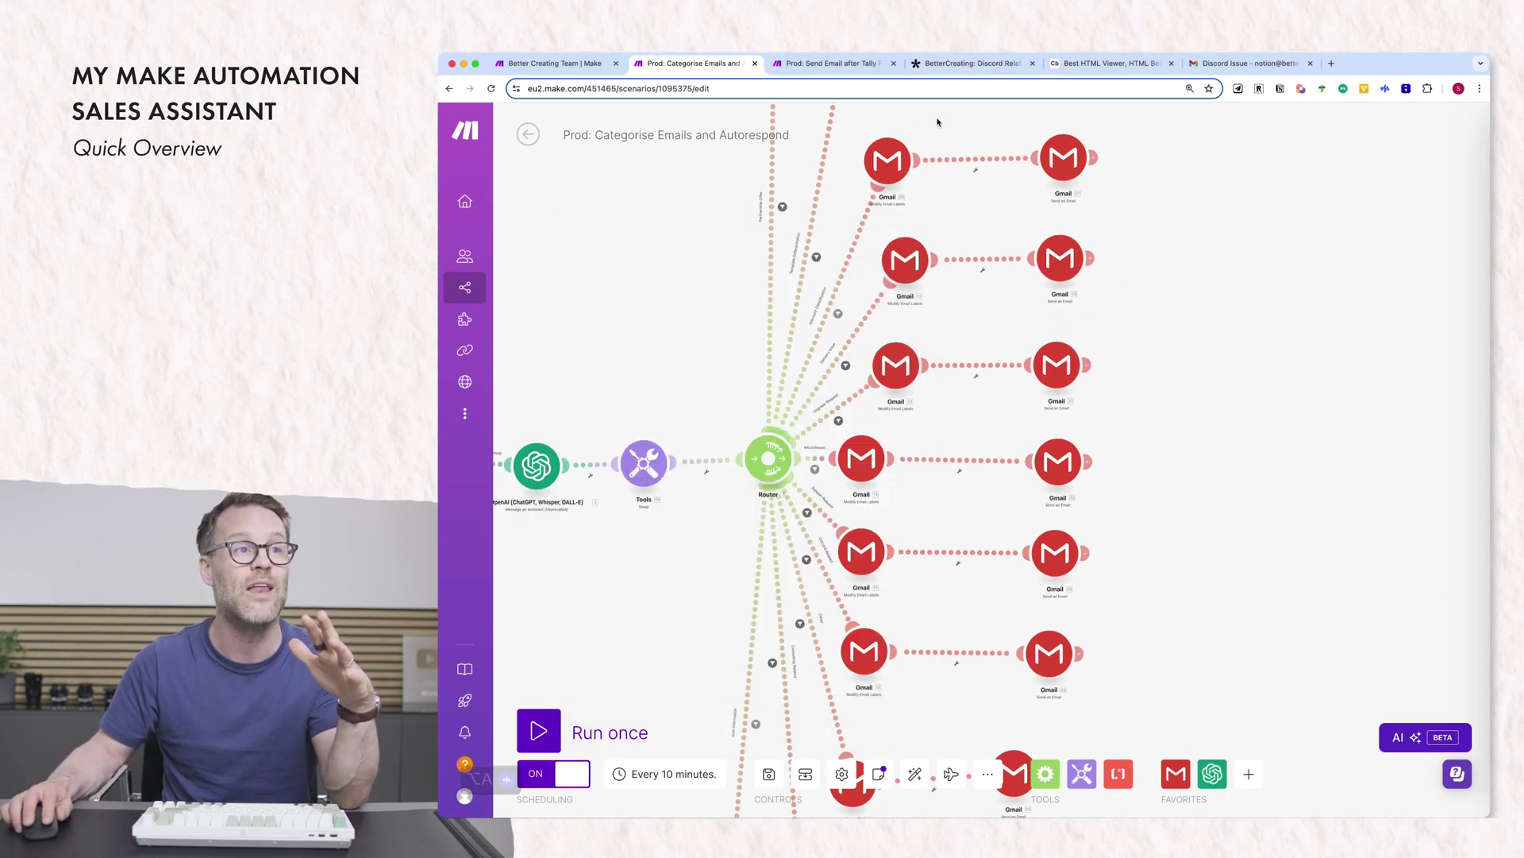
click(957, 70)
key(ctrl+shift+Tab)
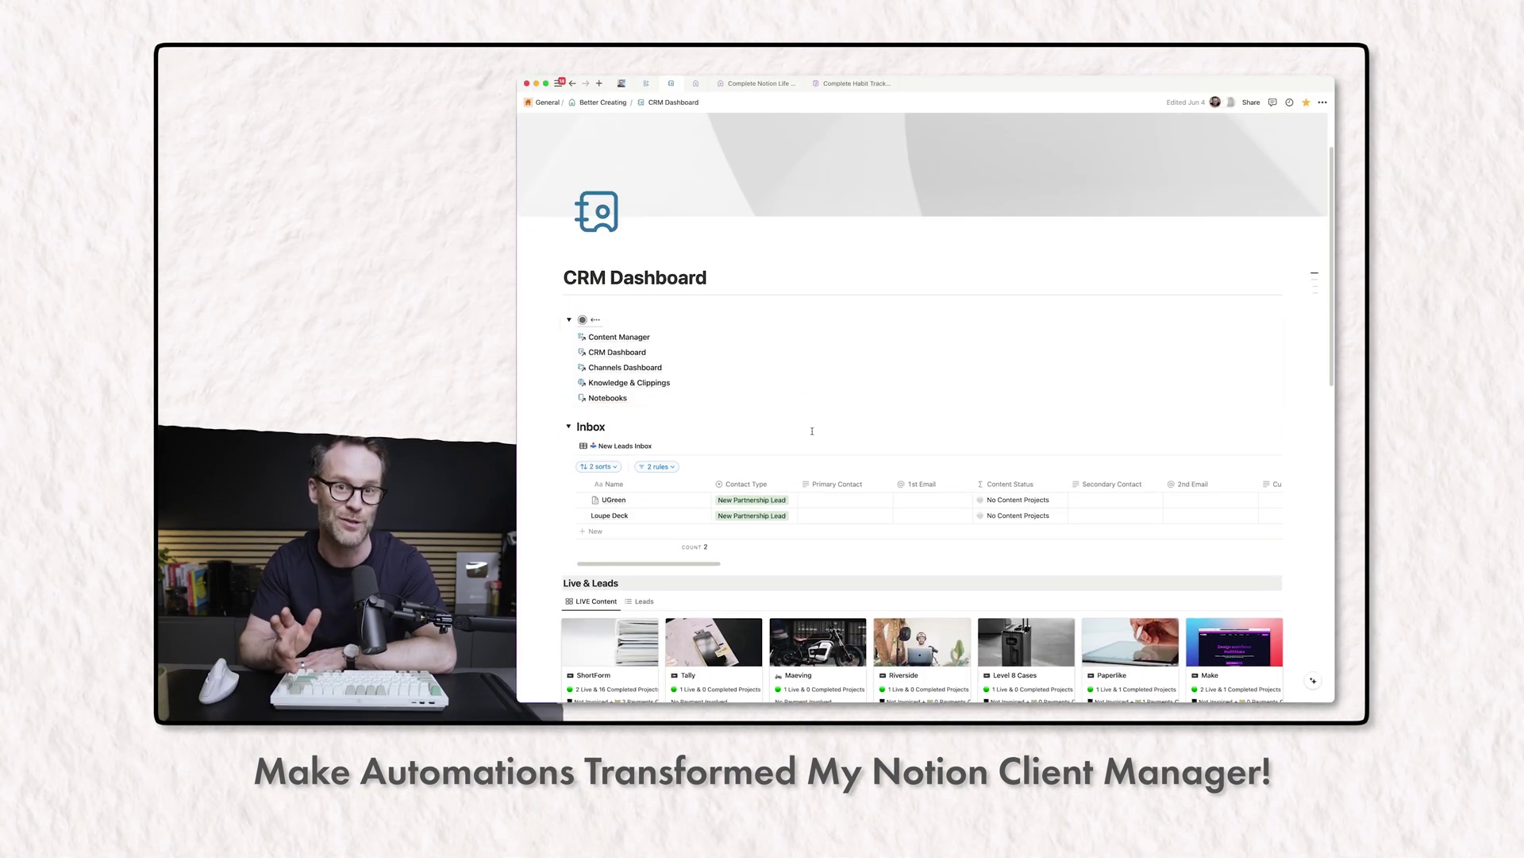
scroll(810, 435, down, 5)
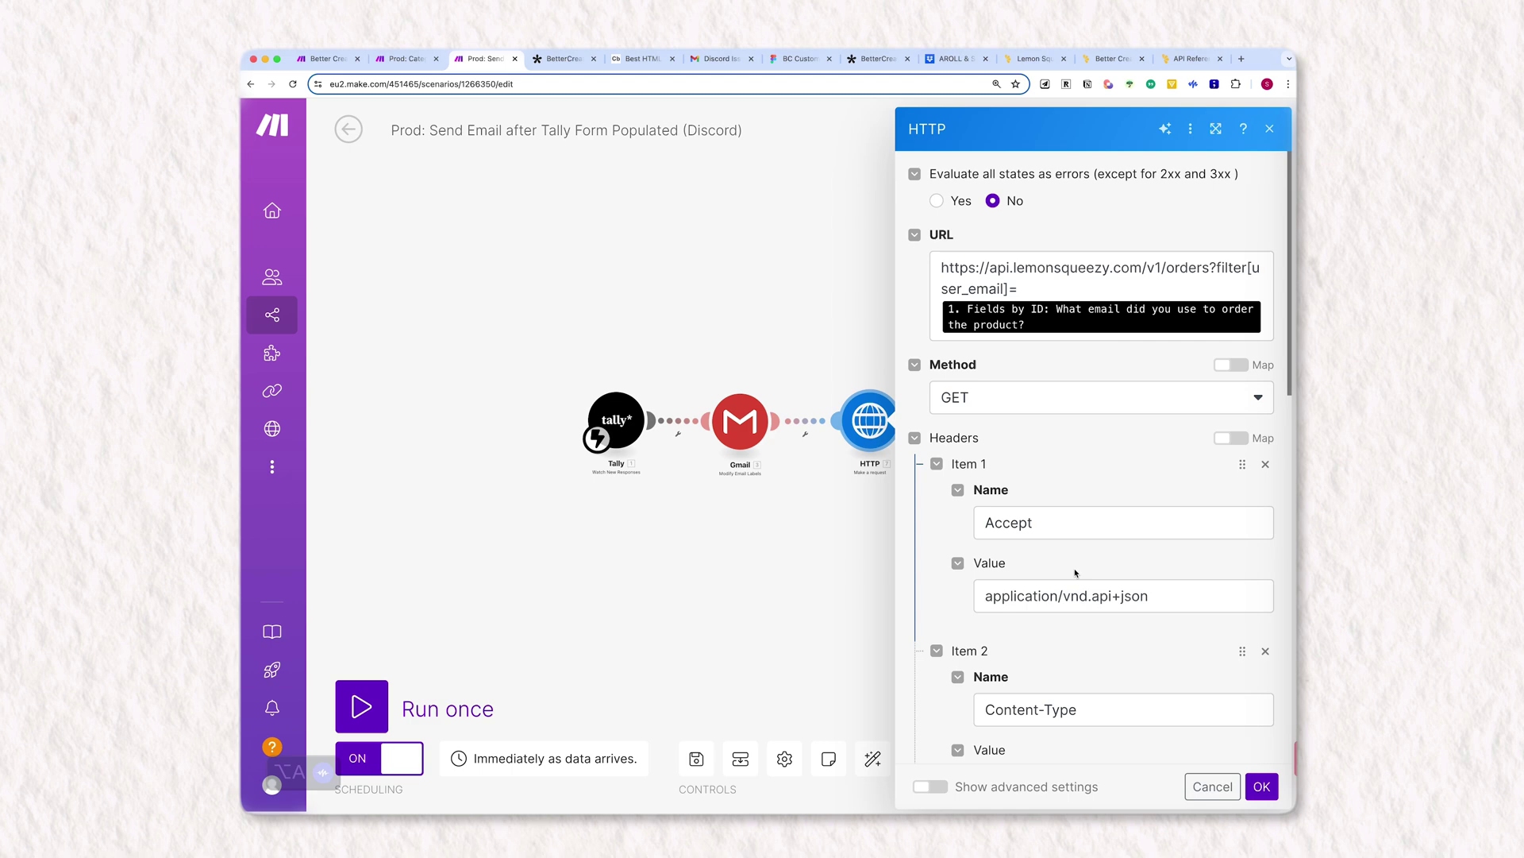
scroll(1077, 573, down, 5)
scroll(1163, 334, down, 2)
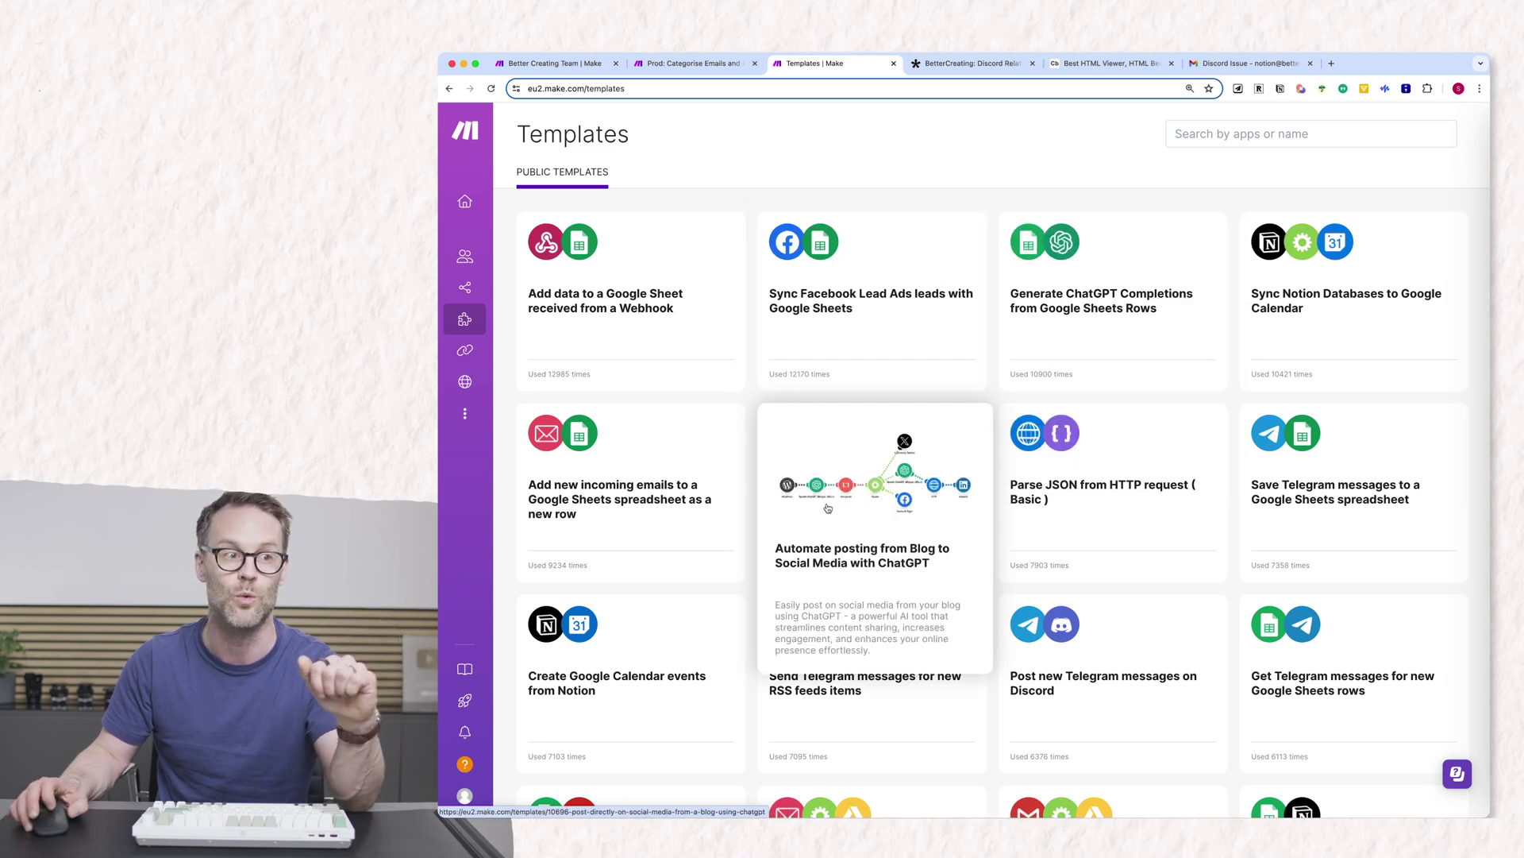
scroll(828, 508, down, 5)
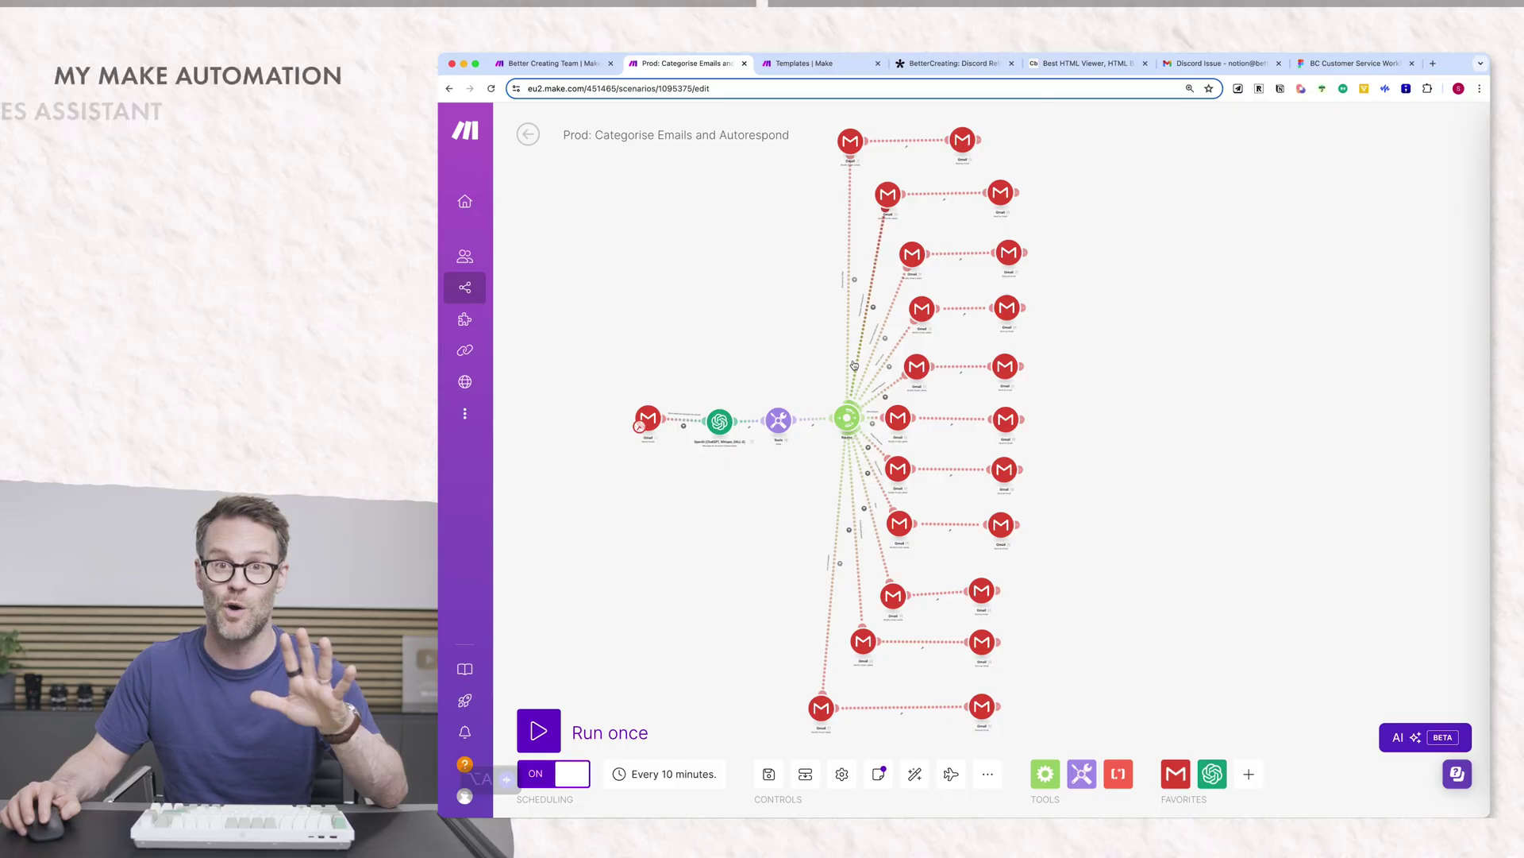
click(1339, 64)
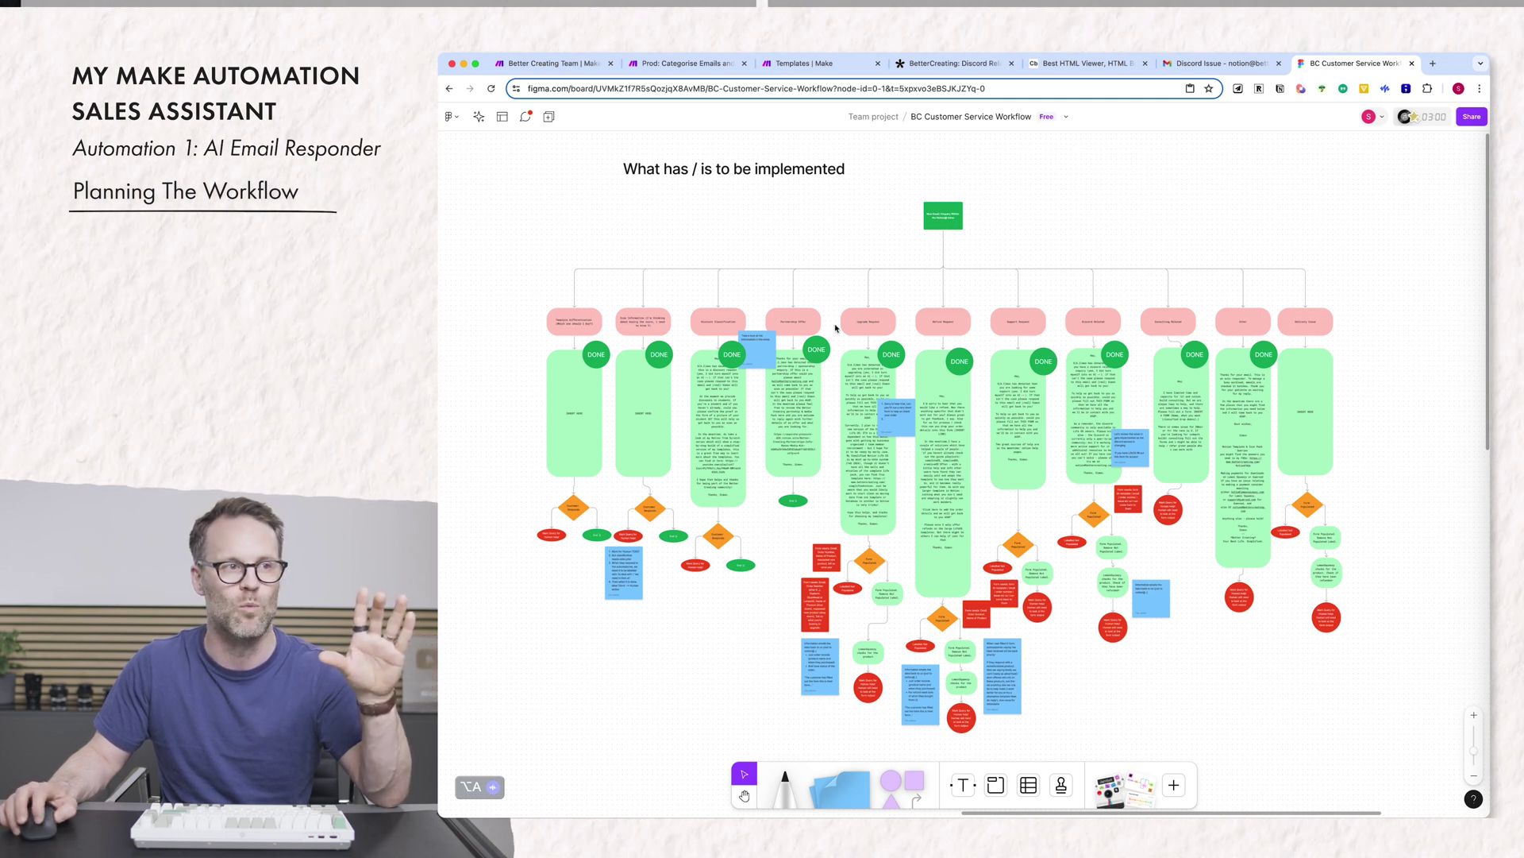
scroll(883, 379, up, 2)
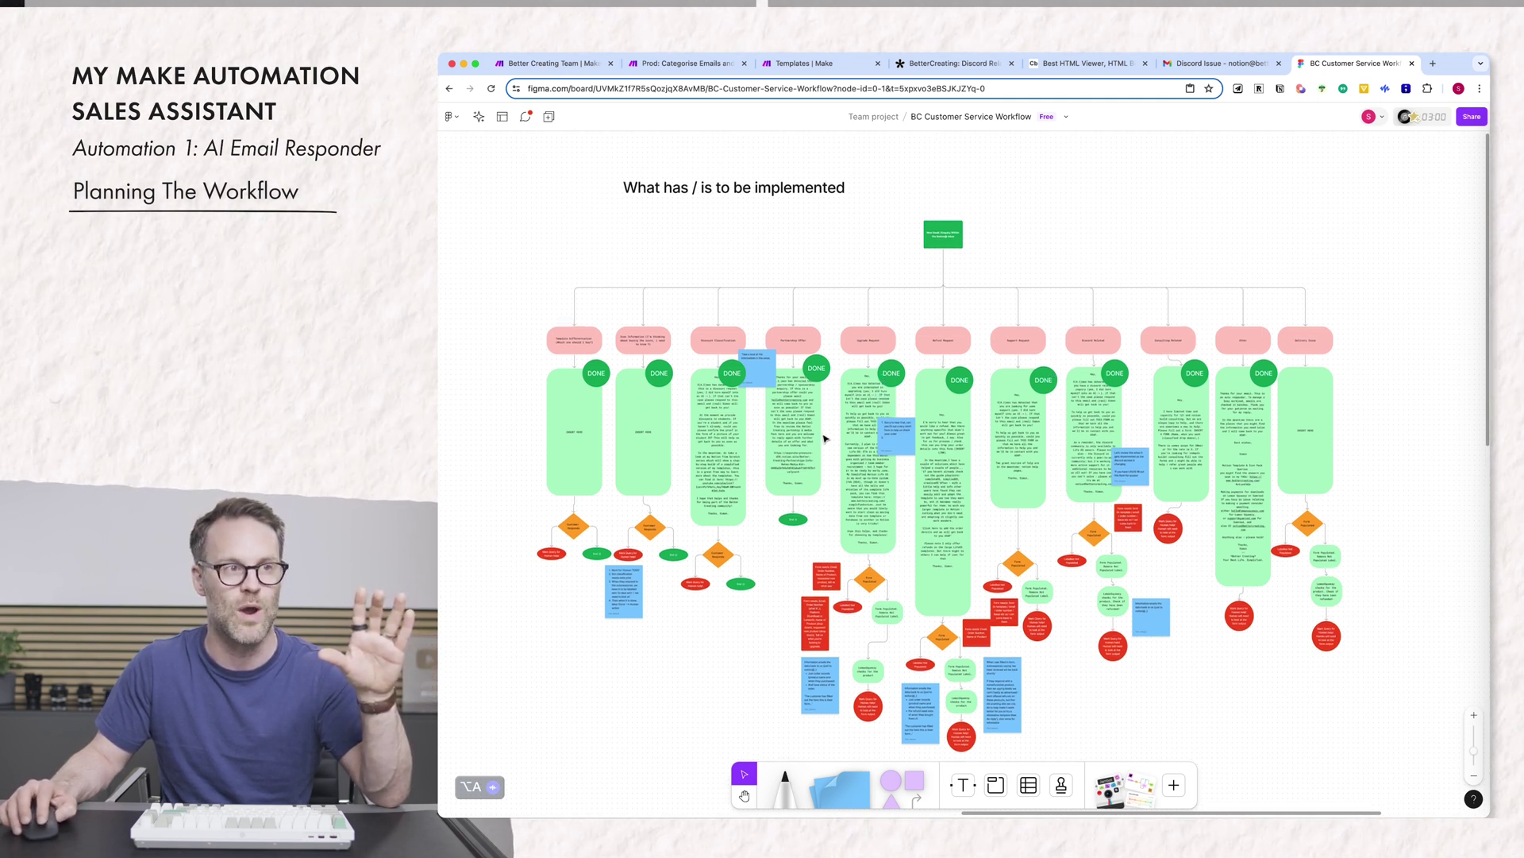
click(1475, 716)
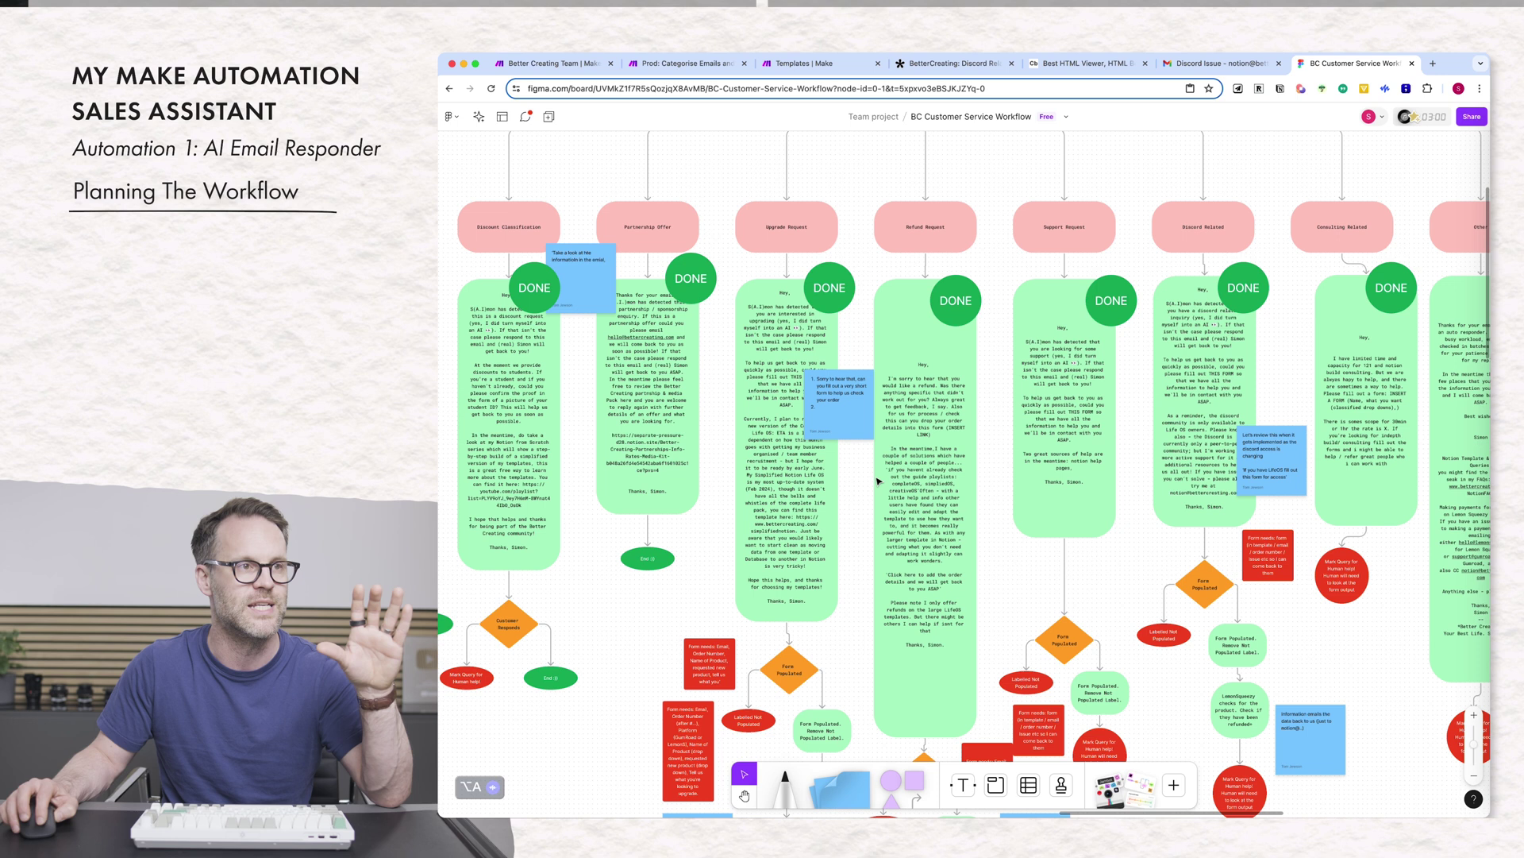
scroll(979, 553, down, 5)
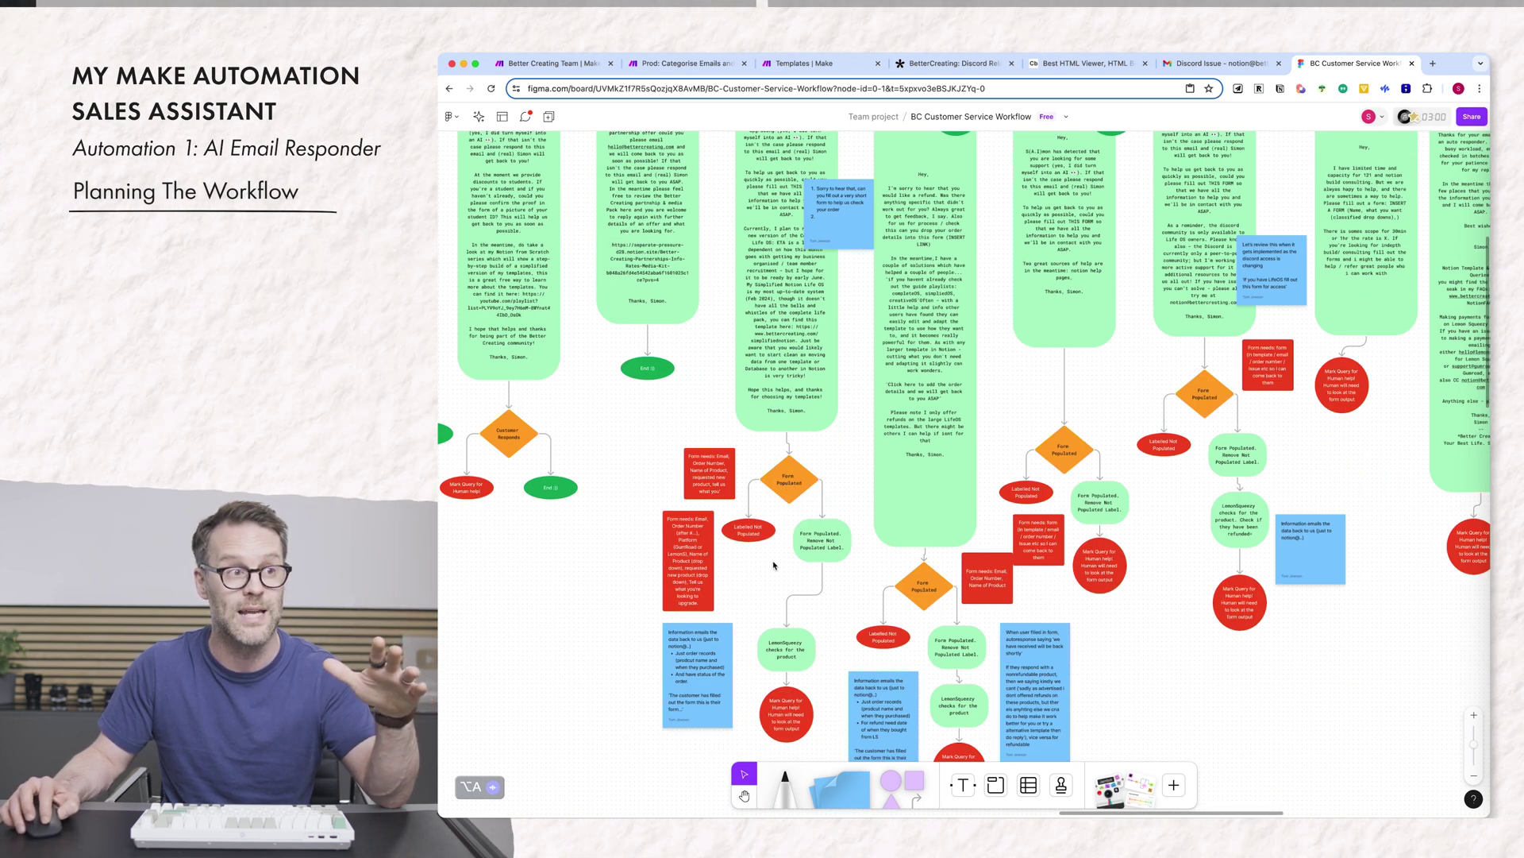
scroll(1110, 633, up, 10)
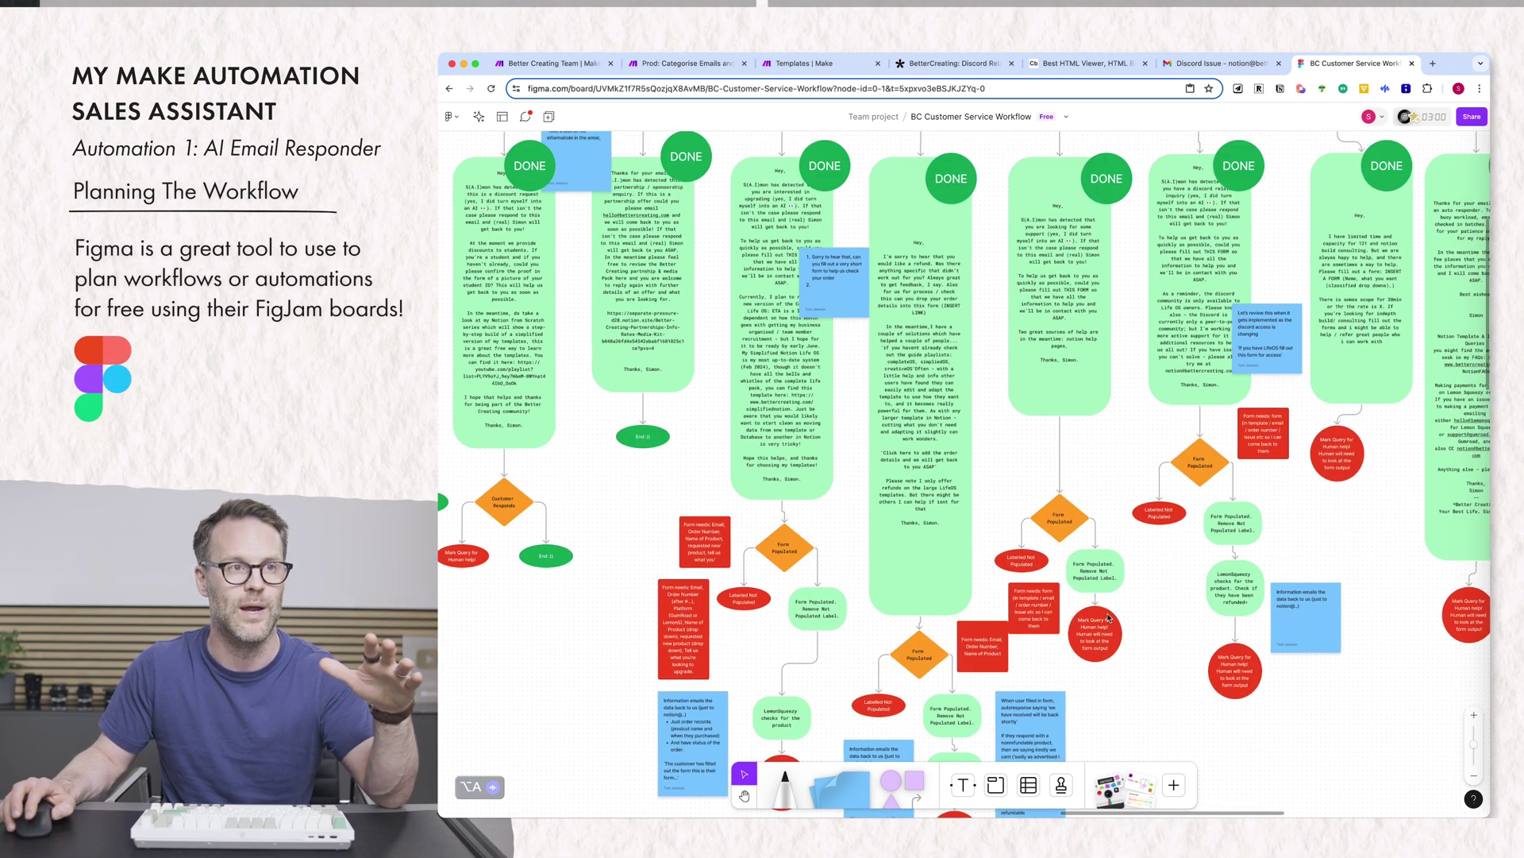
scroll(1110, 627, right, 5)
scroll(1107, 618, right, 3)
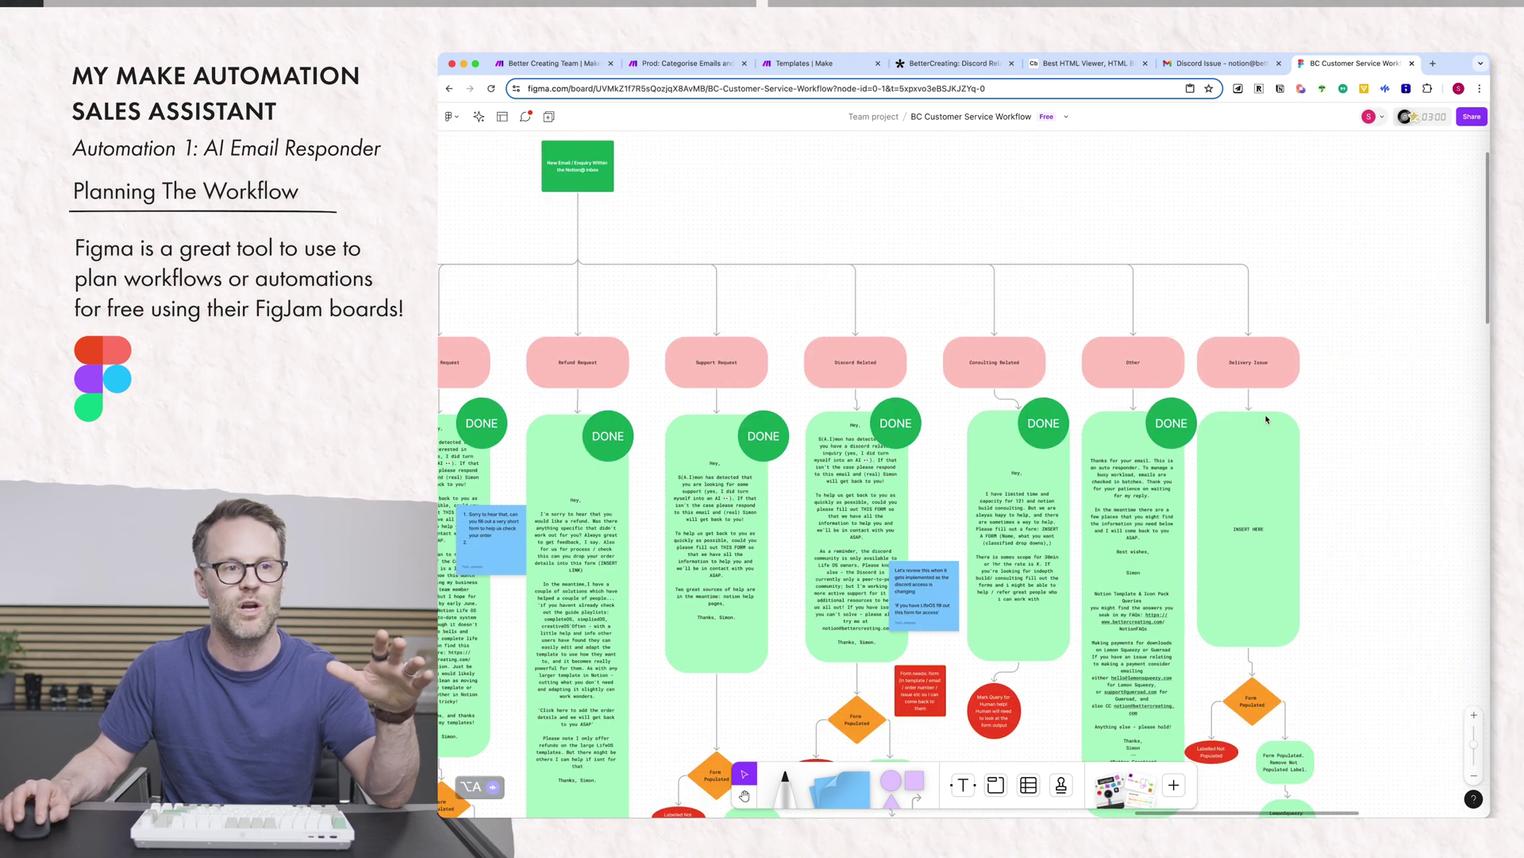
scroll(1221, 532, down, 8)
scroll(1044, 531, left, 13)
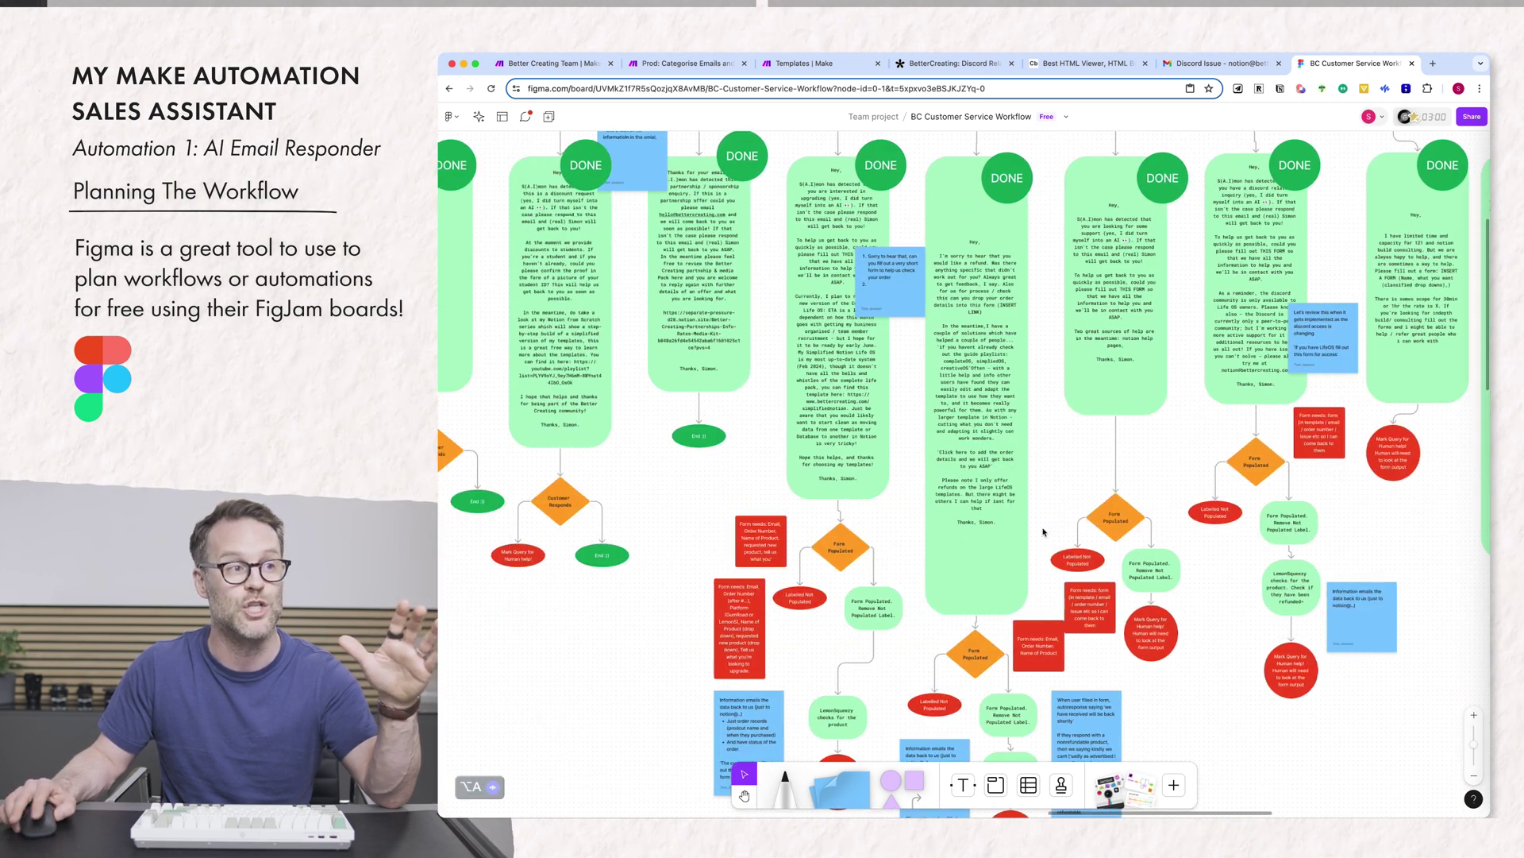
scroll(1043, 531, left, 10)
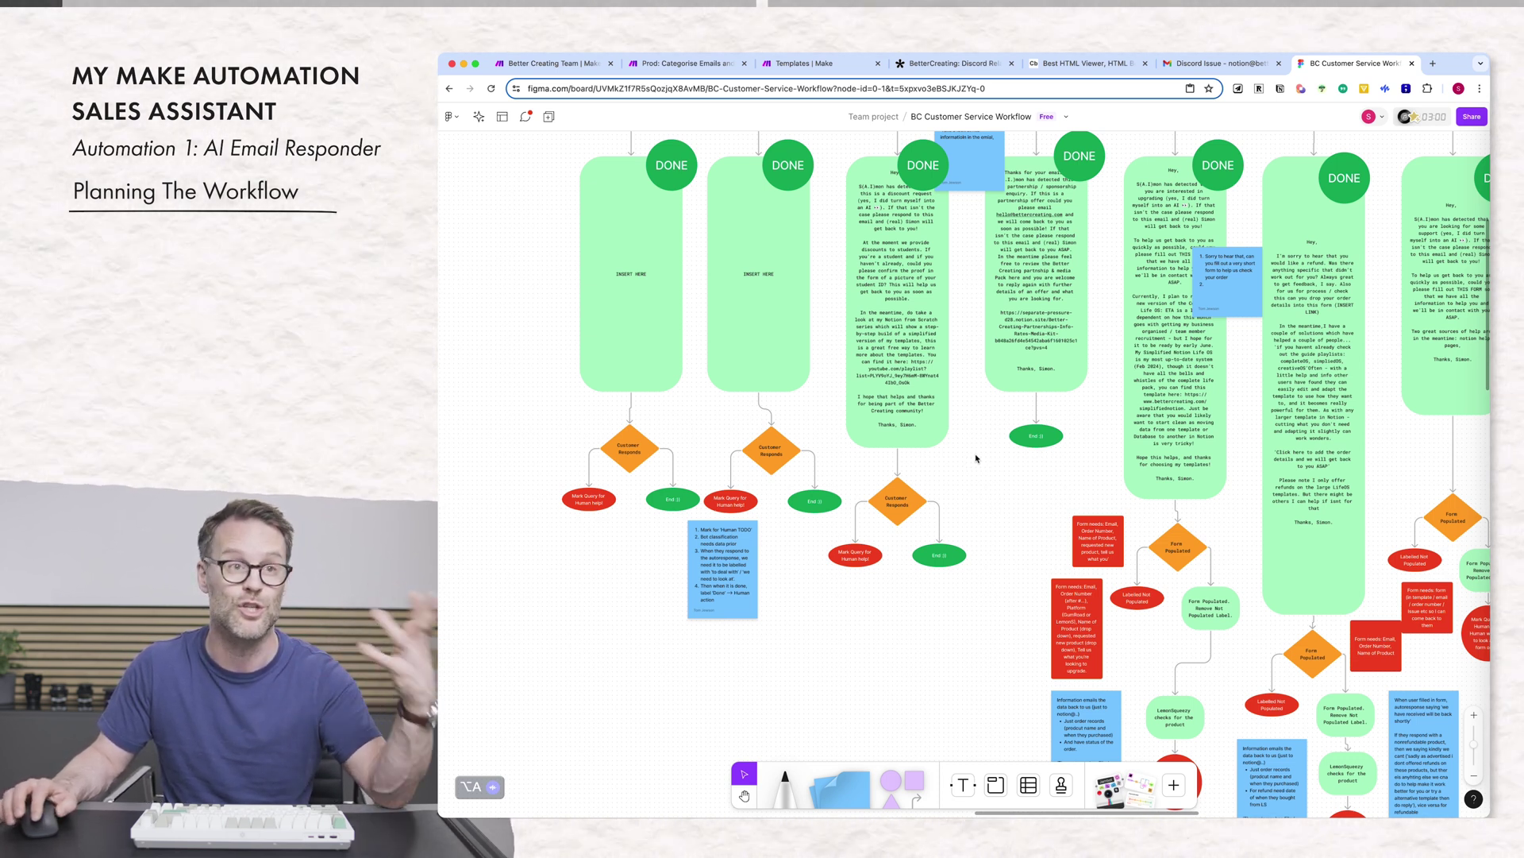
click(687, 63)
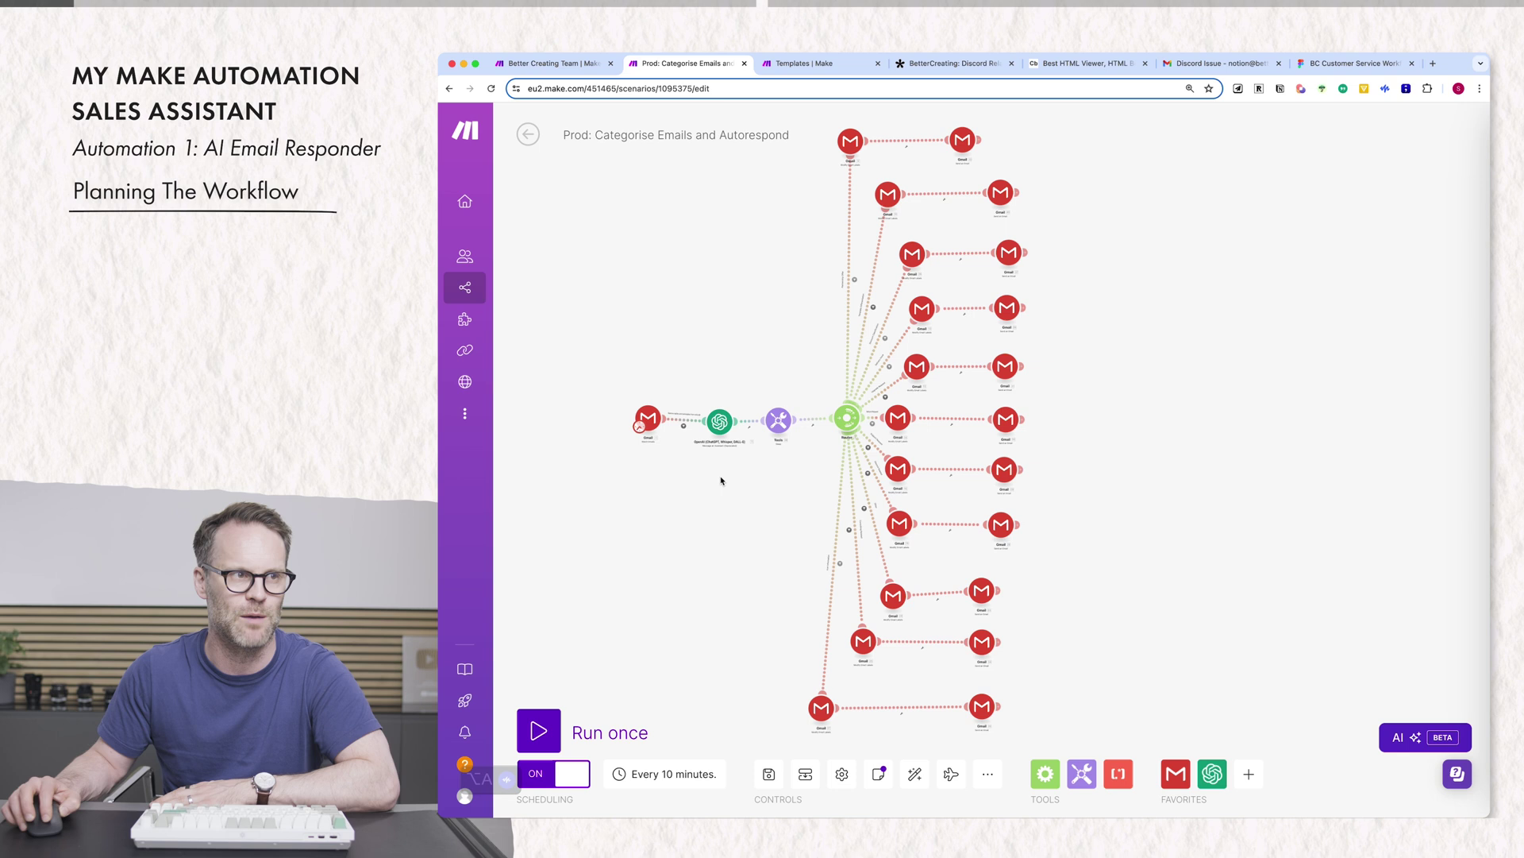
Step: Inspect the Gmail Watch Emails trigger, then list the OpenAI module's assistant connection options
scroll(738, 451, up, 2)
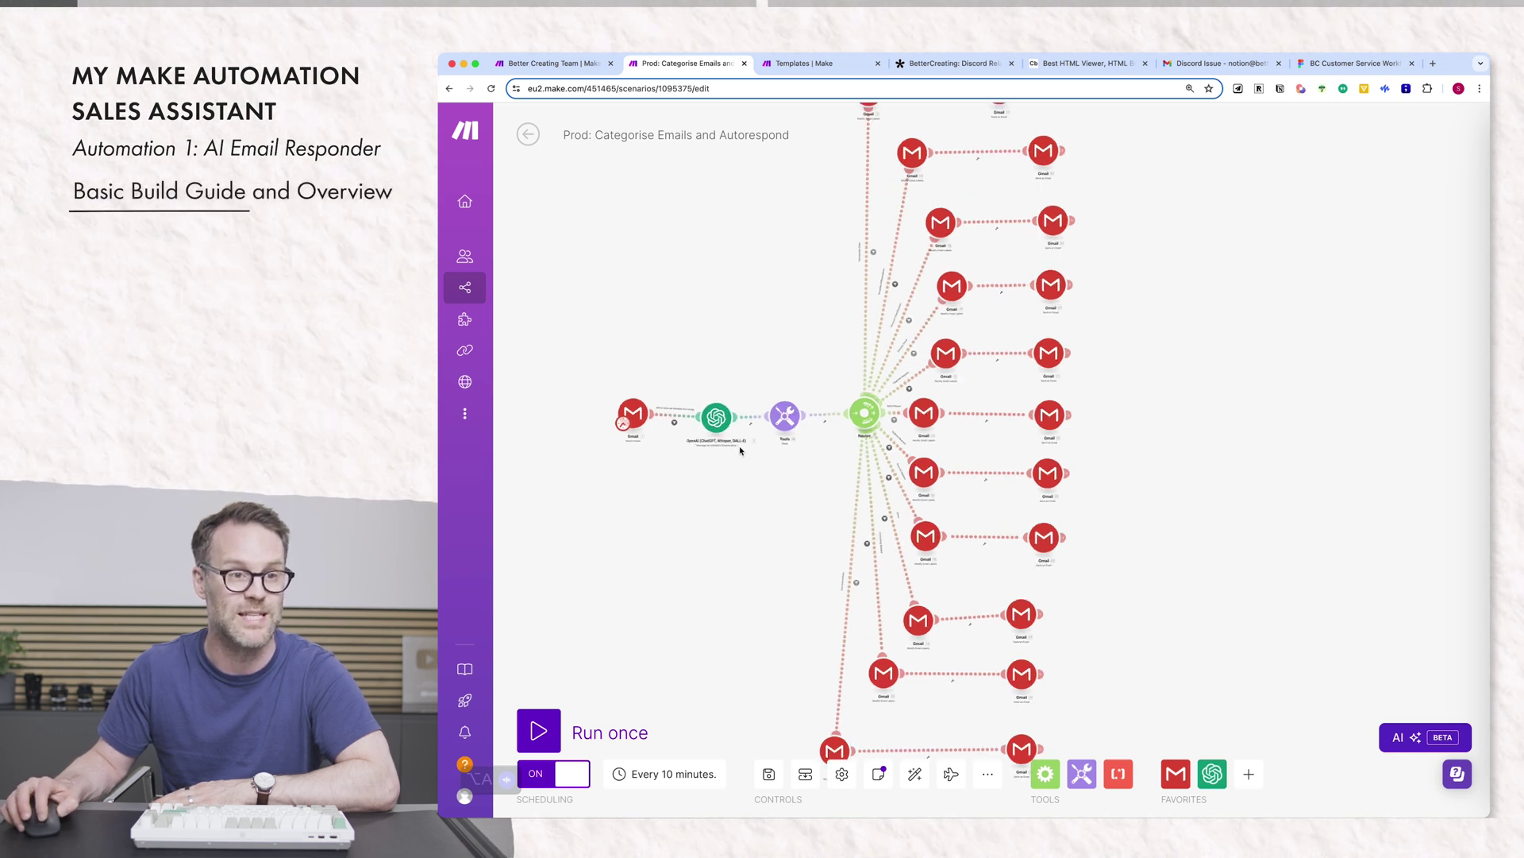
scroll(745, 472, up, 3)
drag(745, 472, 965, 562)
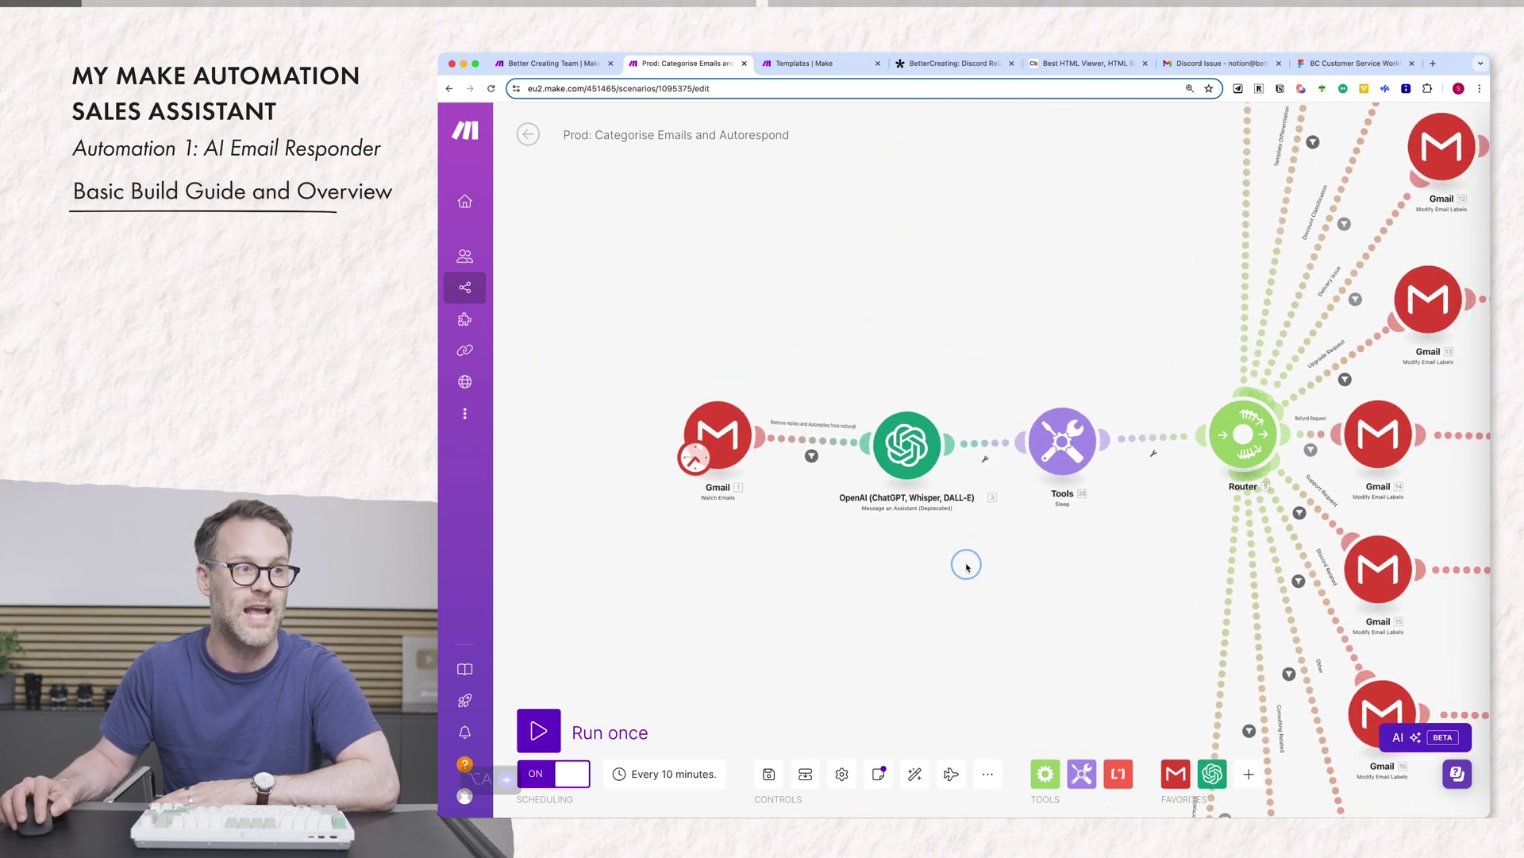
click(708, 445)
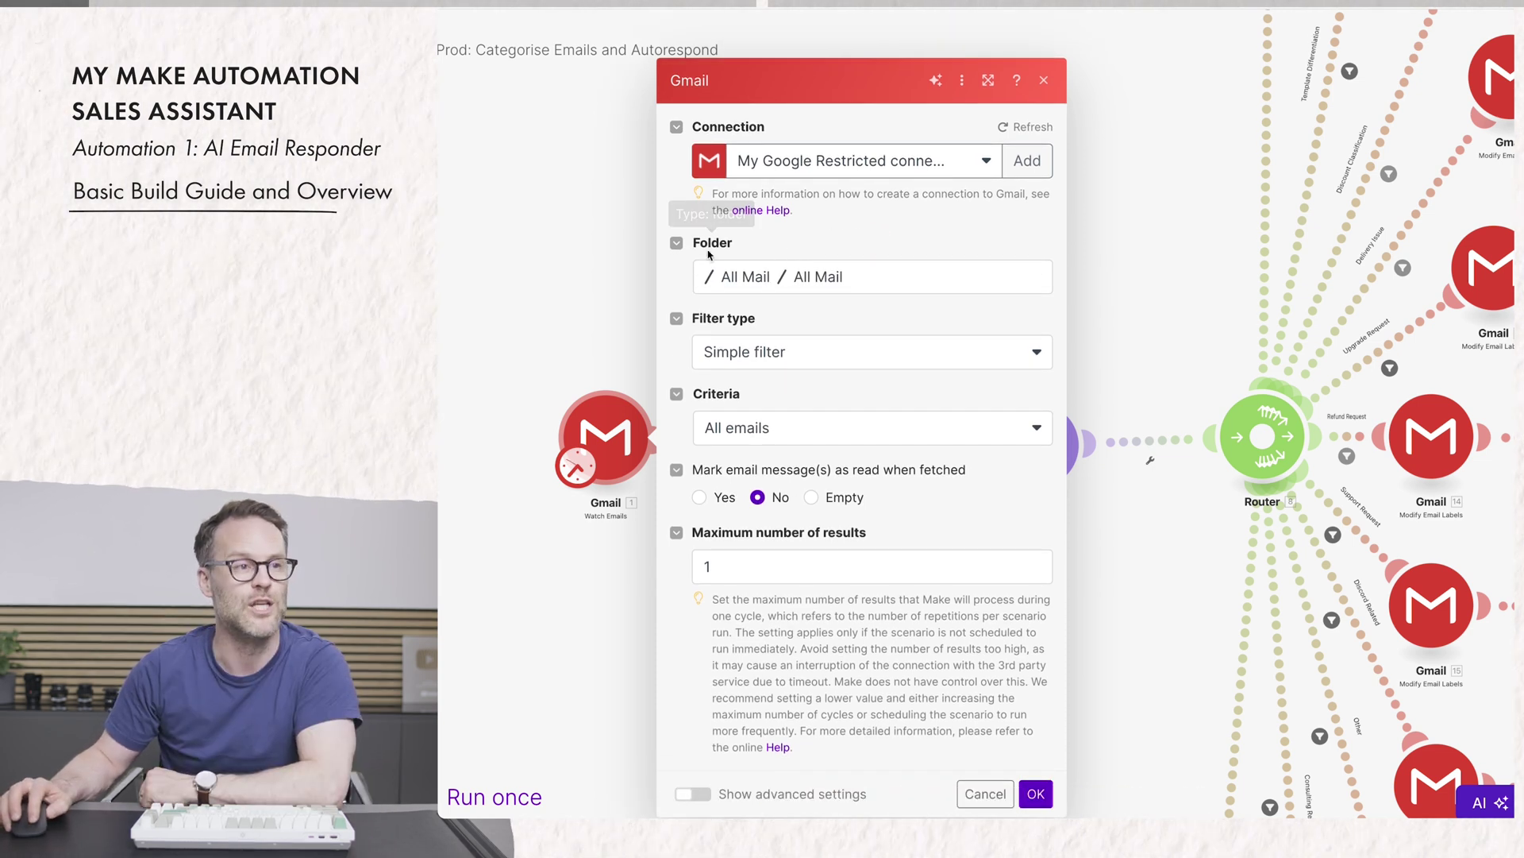
key(Escape)
click(840, 446)
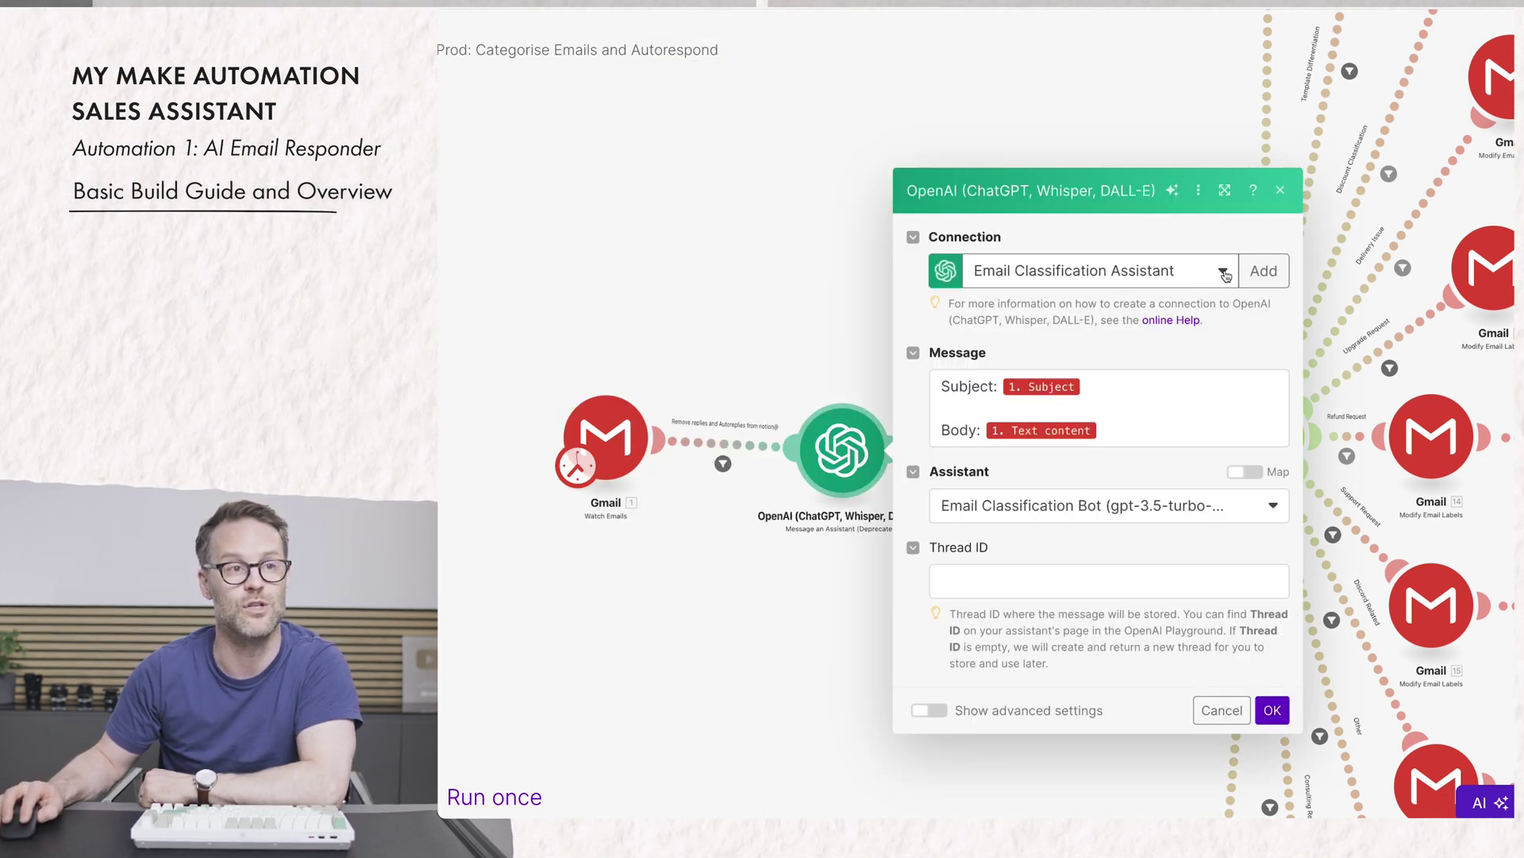
click(1223, 273)
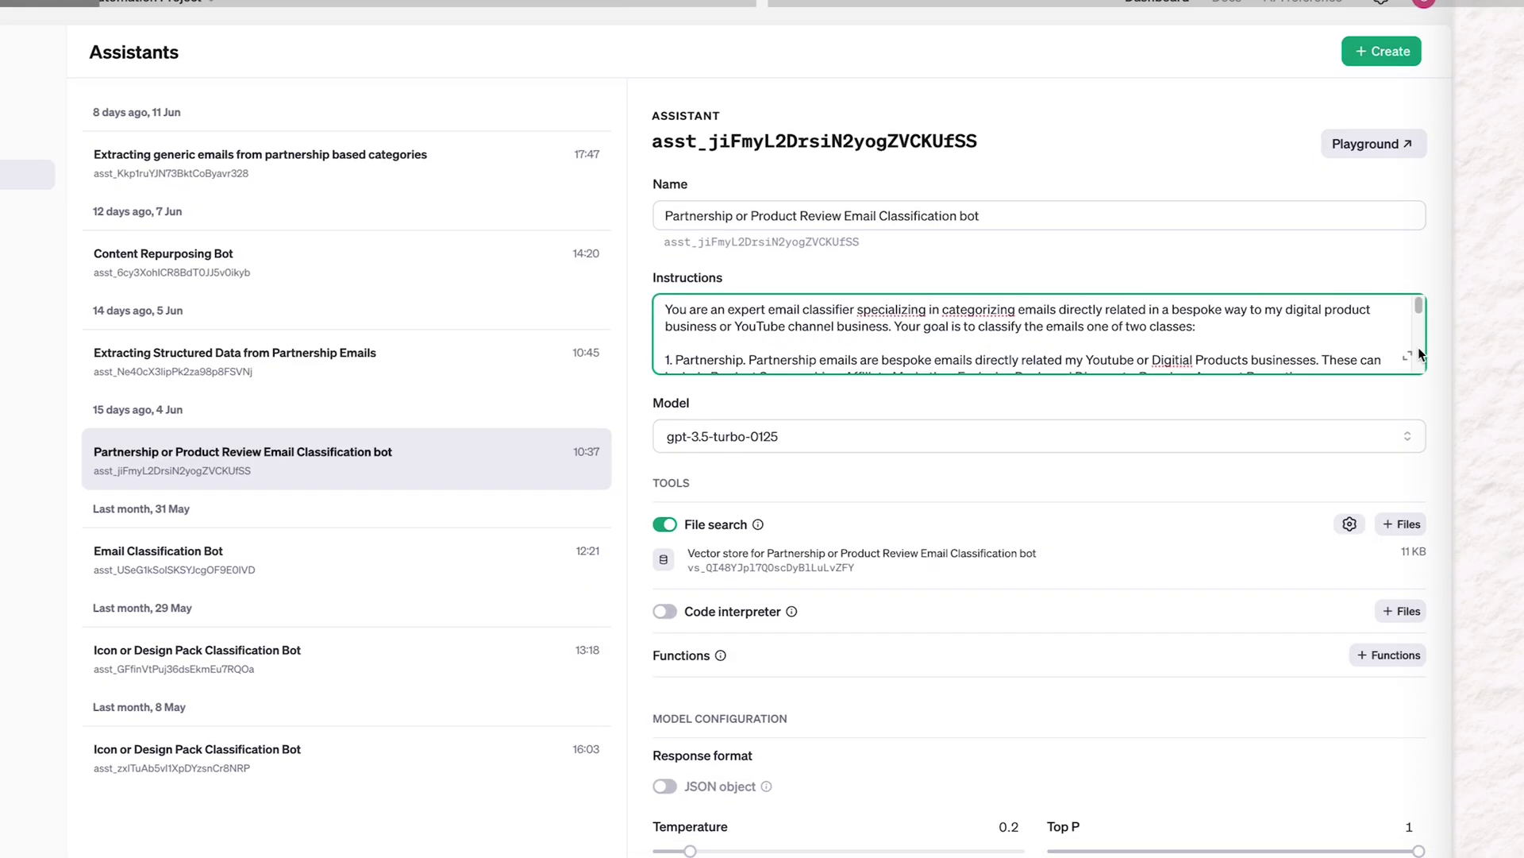
Step: Expand the Email Classification assistant's full instructions on OpenAI Platform, then return to Make
click(1417, 349)
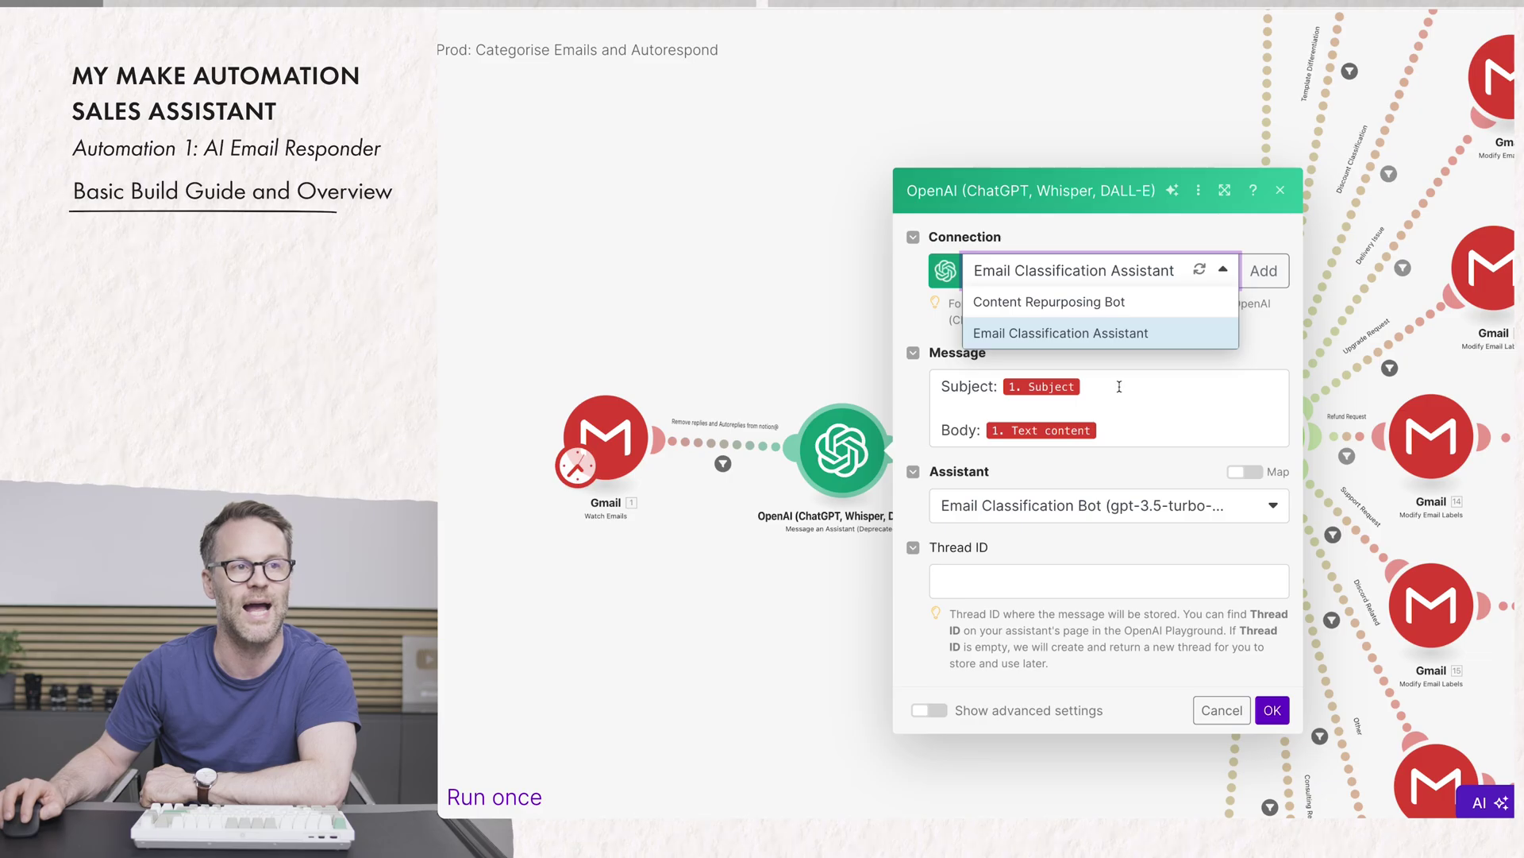
click(1119, 387)
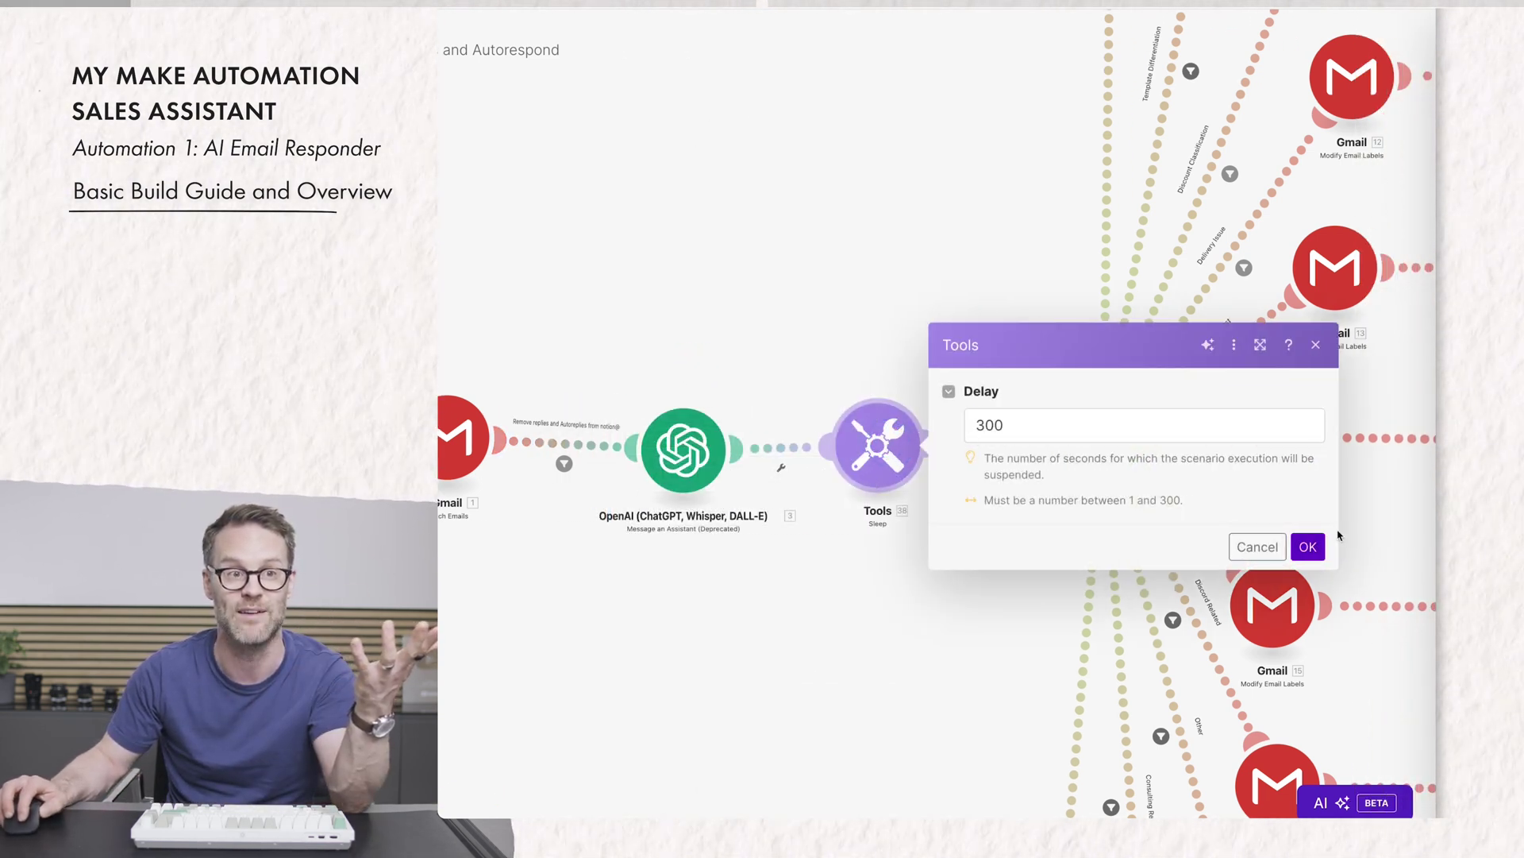
Step: Close the 300-second delay settings and recheck the OpenAI module without changes
click(1307, 547)
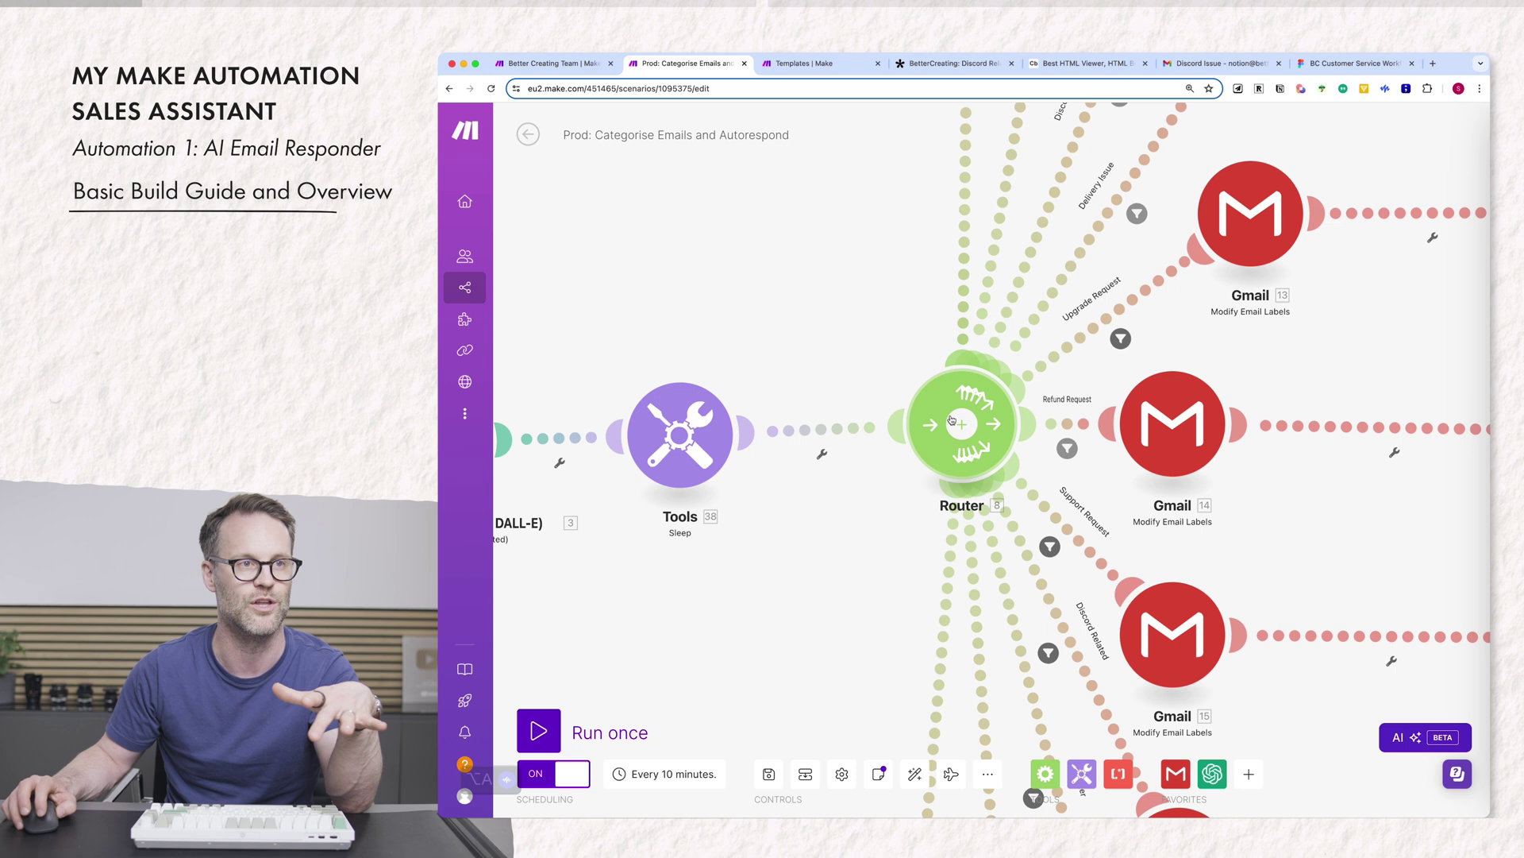
scroll(769, 666, up, 2)
click(623, 408)
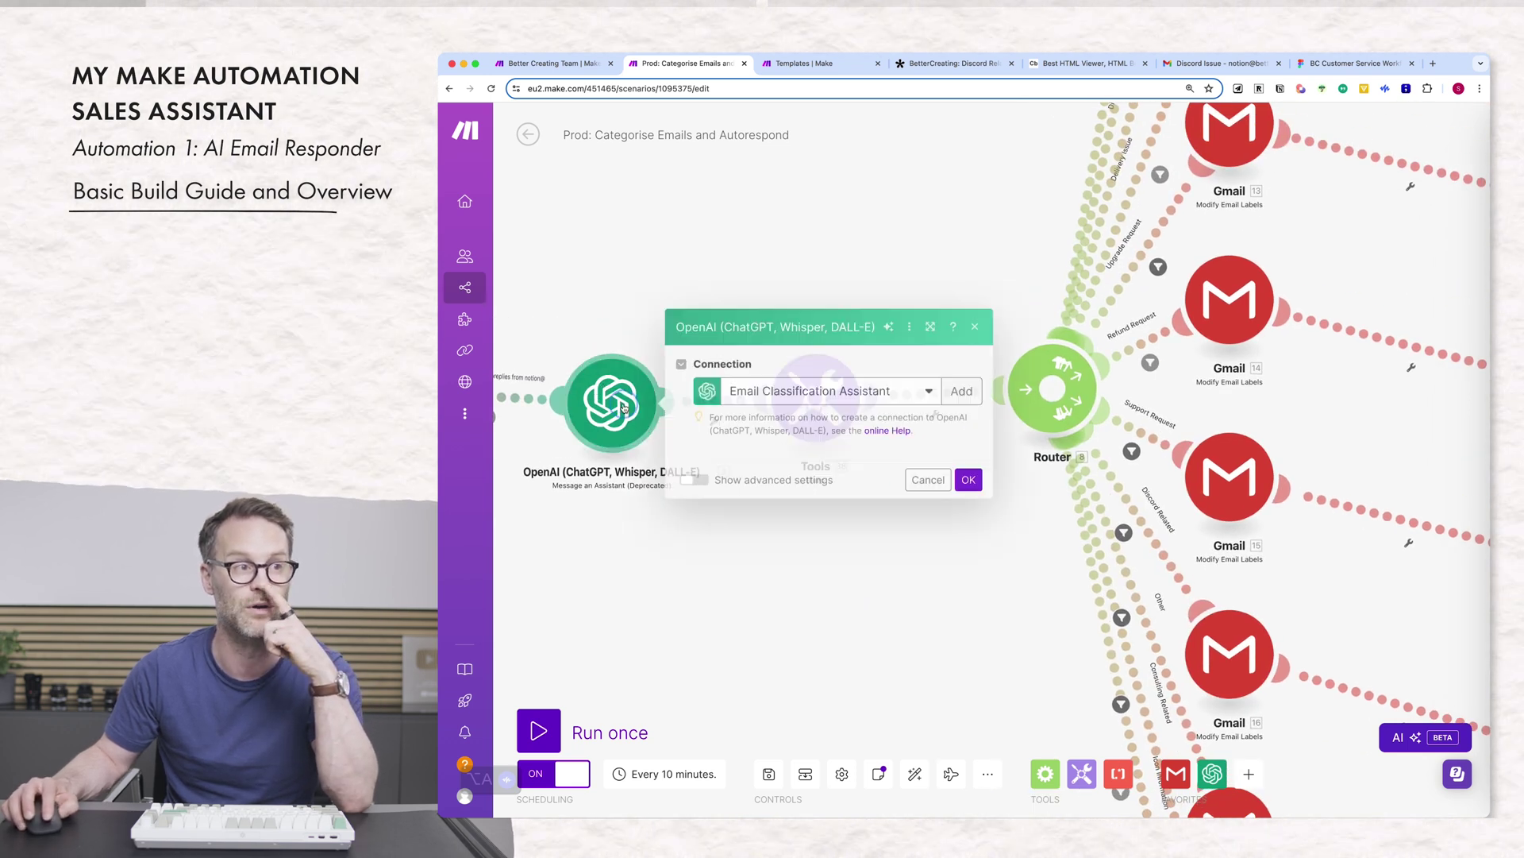
click(1013, 266)
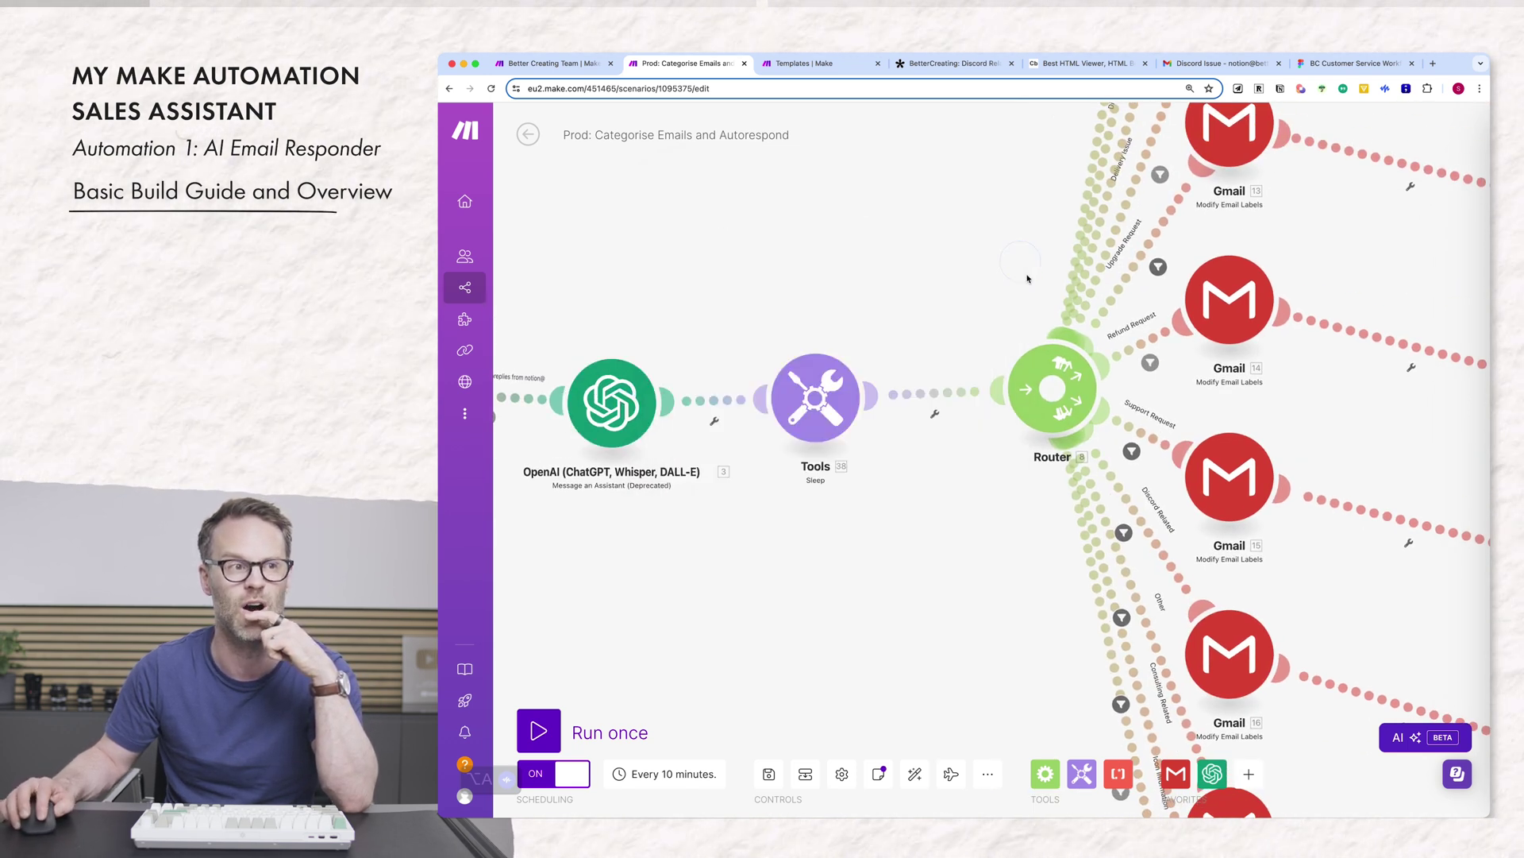
Step: Inspect the filter on the Discord Related route
scroll(1010, 481, up, 2)
scroll(1009, 482, down, 1)
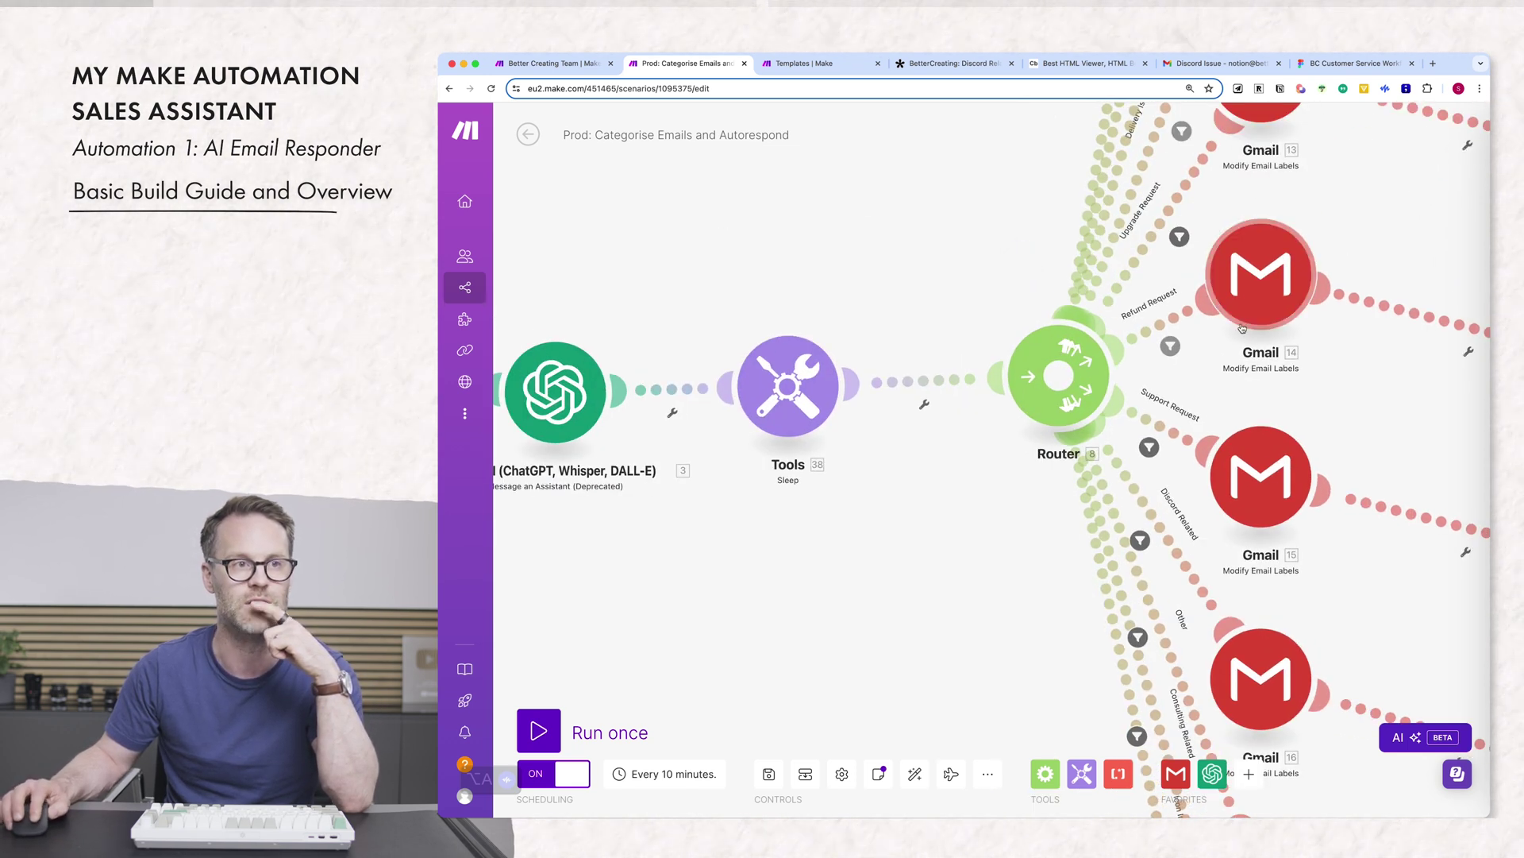
click(1140, 540)
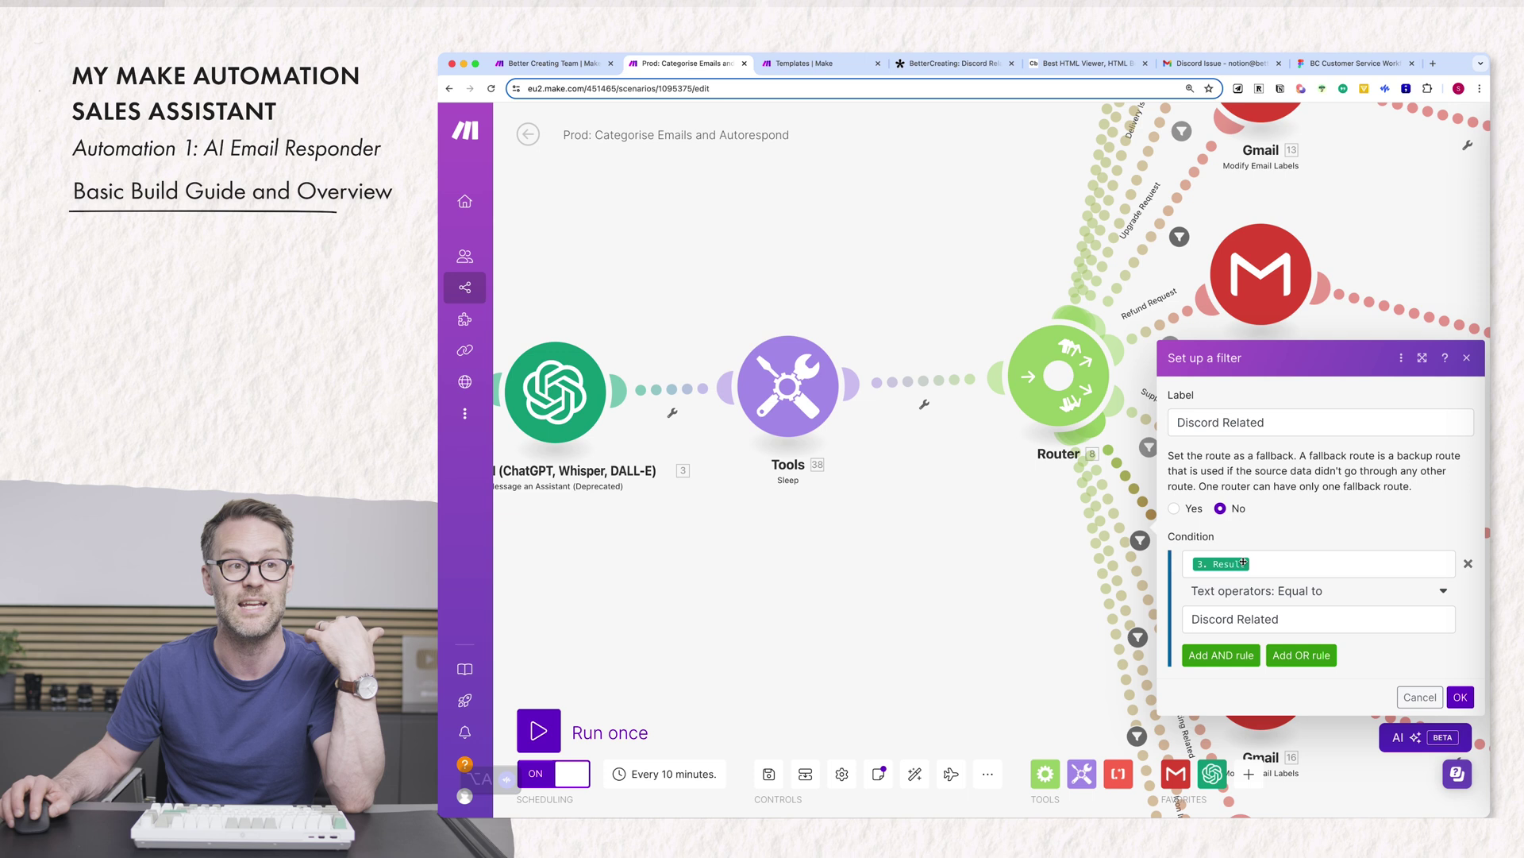
key(Escape)
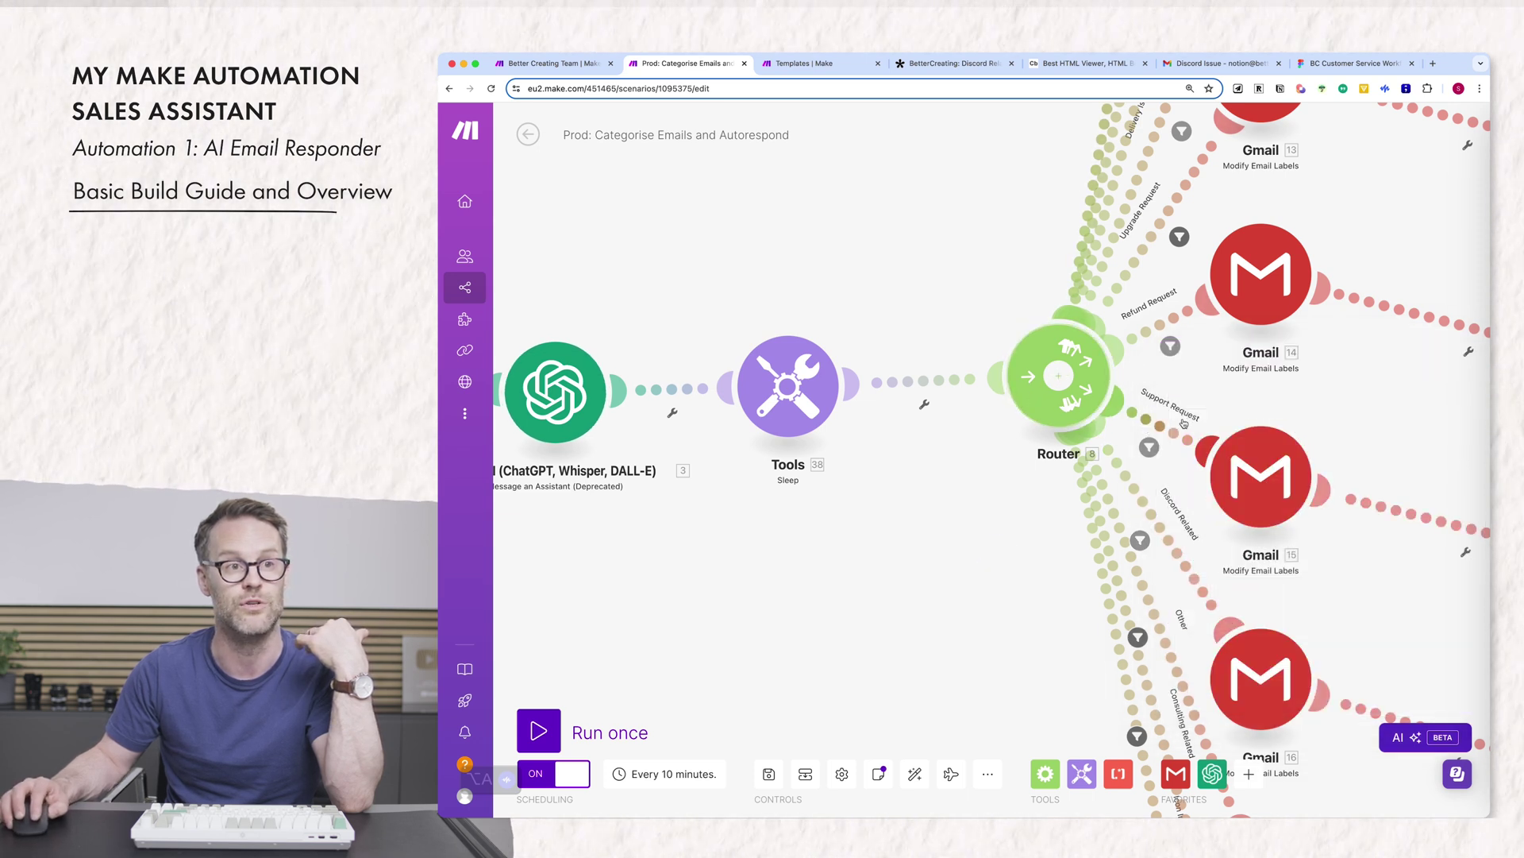
Step: Inspect the Gmail module applying the 'Bot Class/Discord Related/To Review' label
scroll(1126, 373, down, 5)
scroll(1223, 453, up, 3)
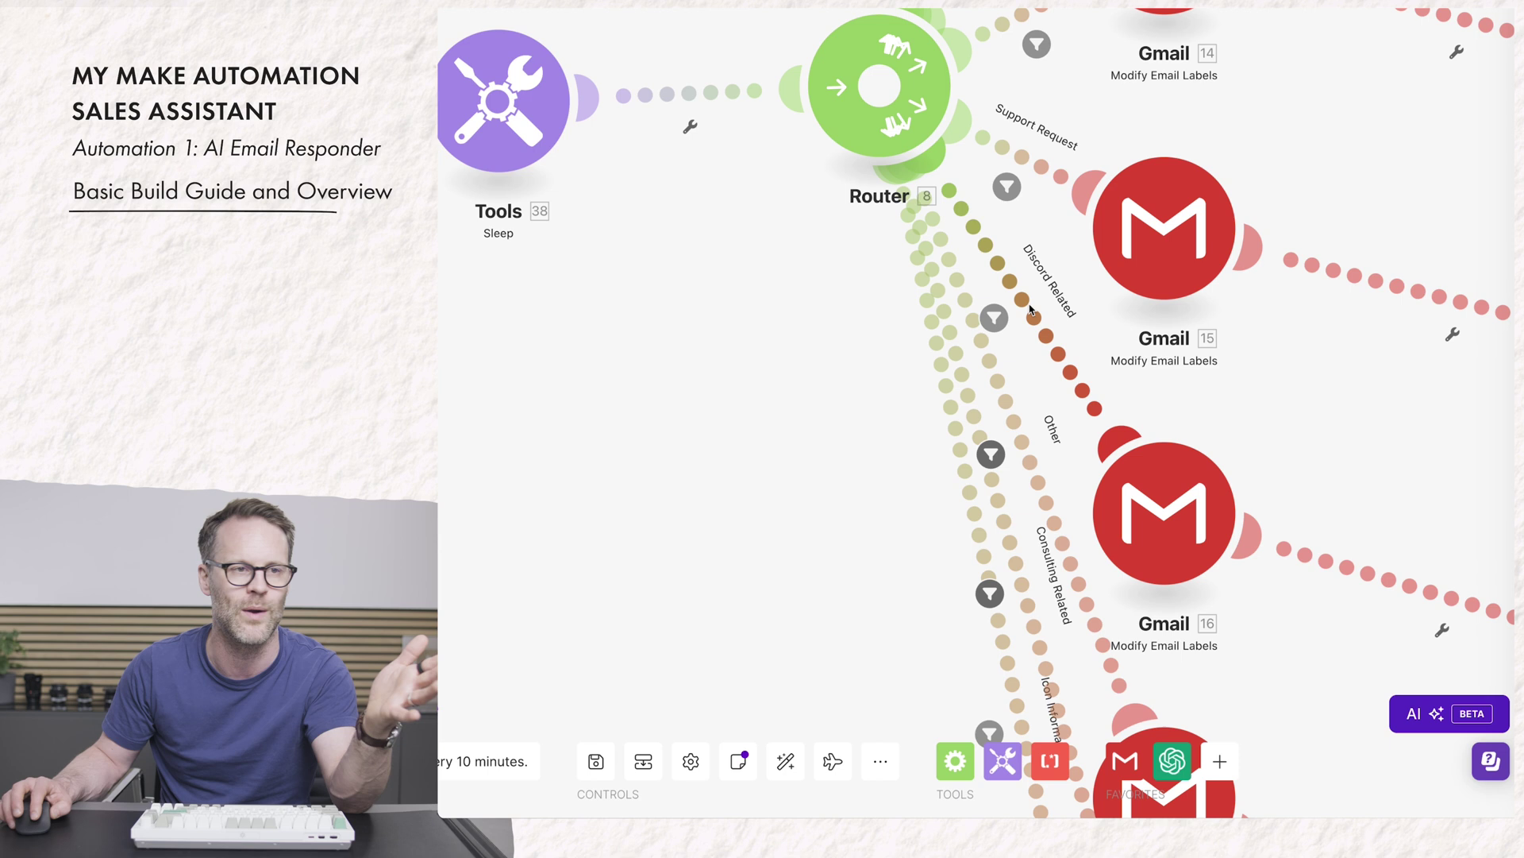
click(1092, 549)
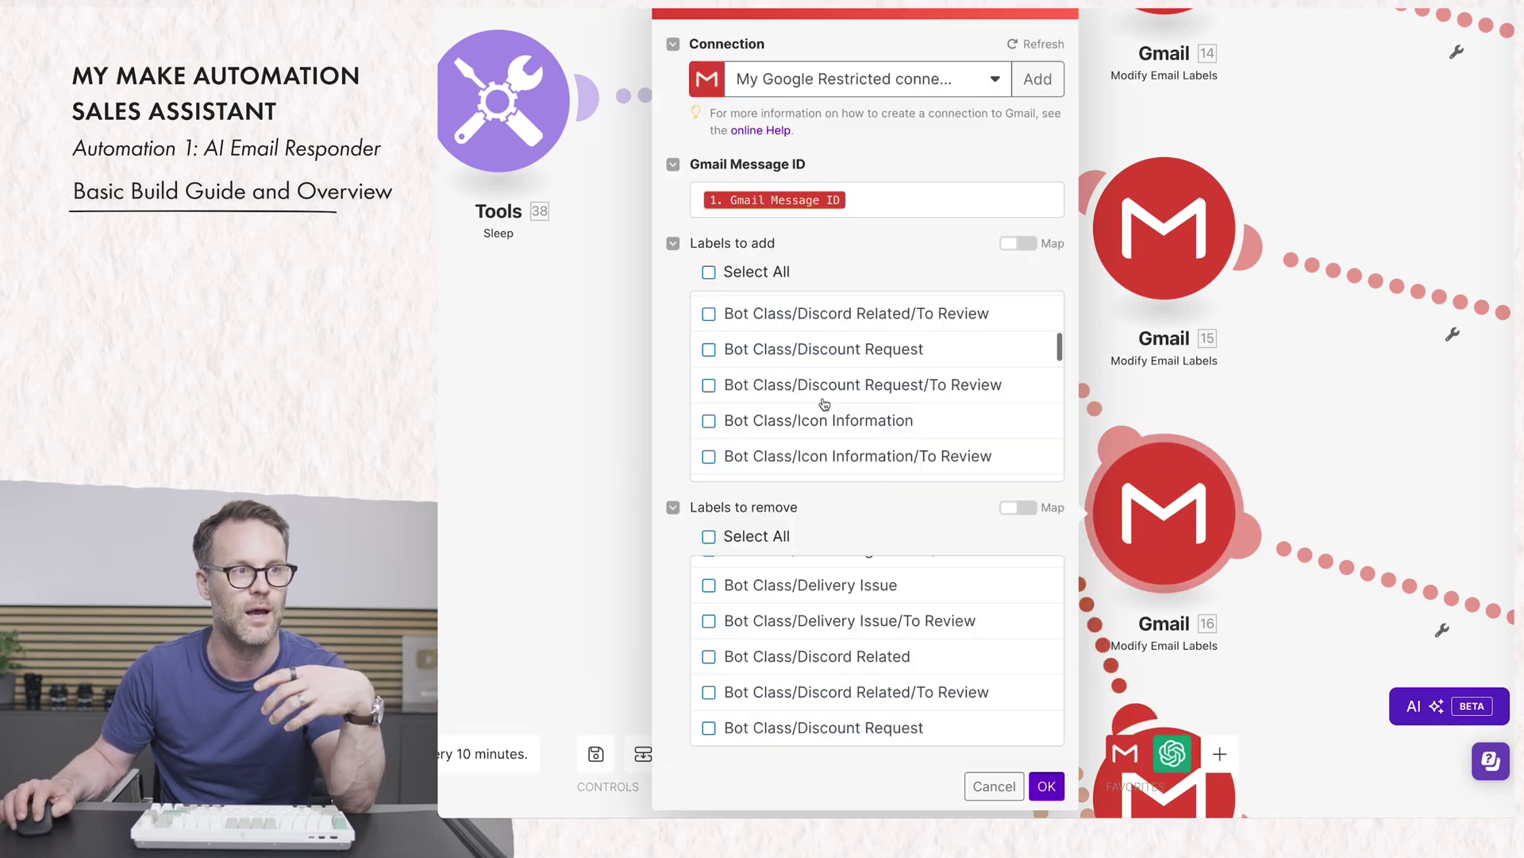
scroll(825, 407, down, 5)
scroll(824, 407, up, 8)
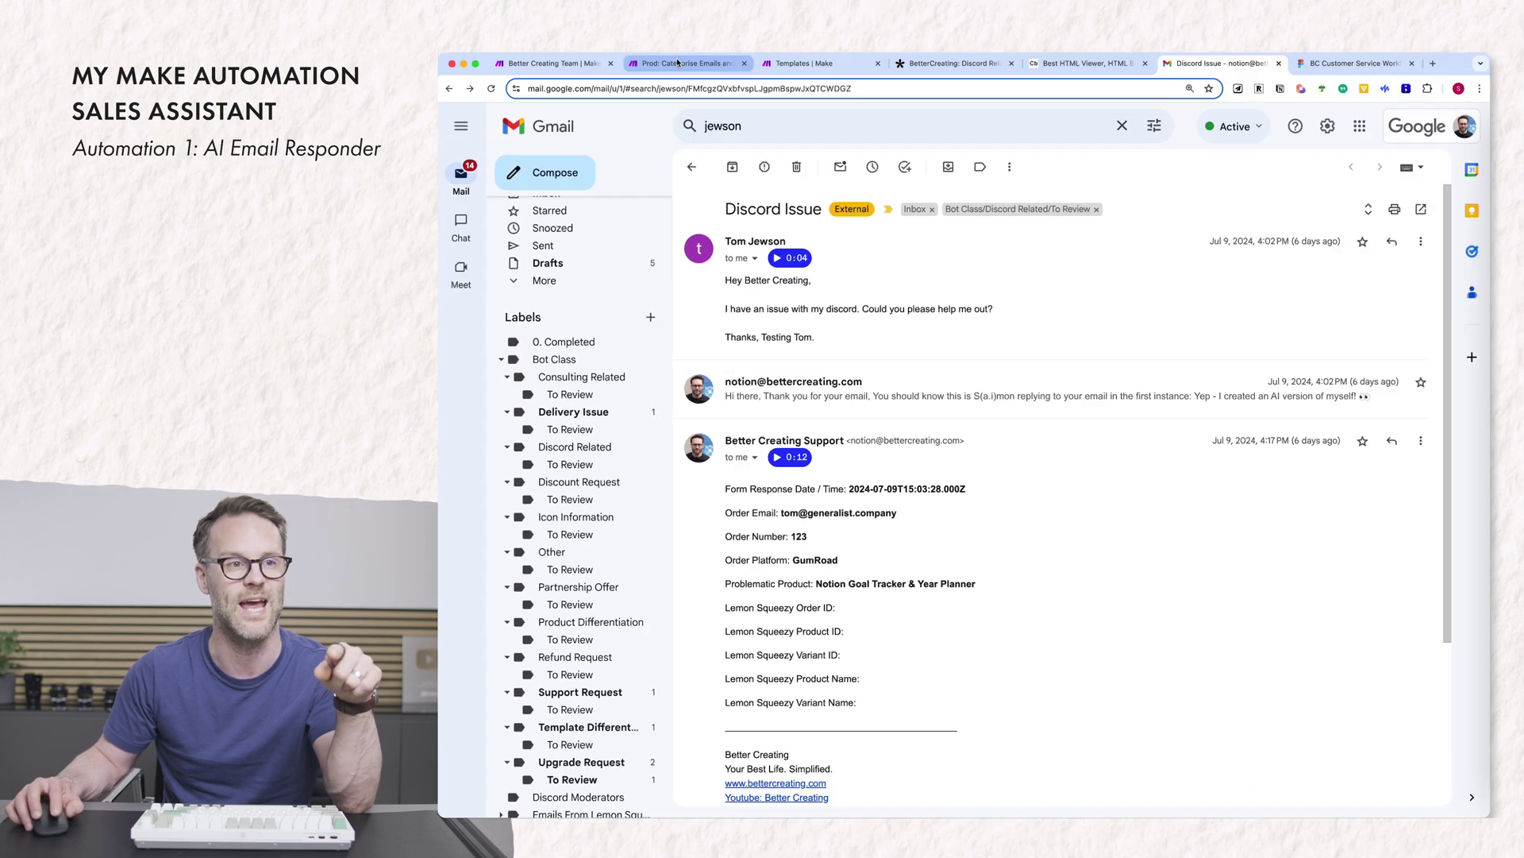
Step: Back in Make, open Gmail module 28 to view the Discord Related auto-reply's HTML content
click(677, 63)
click(1322, 461)
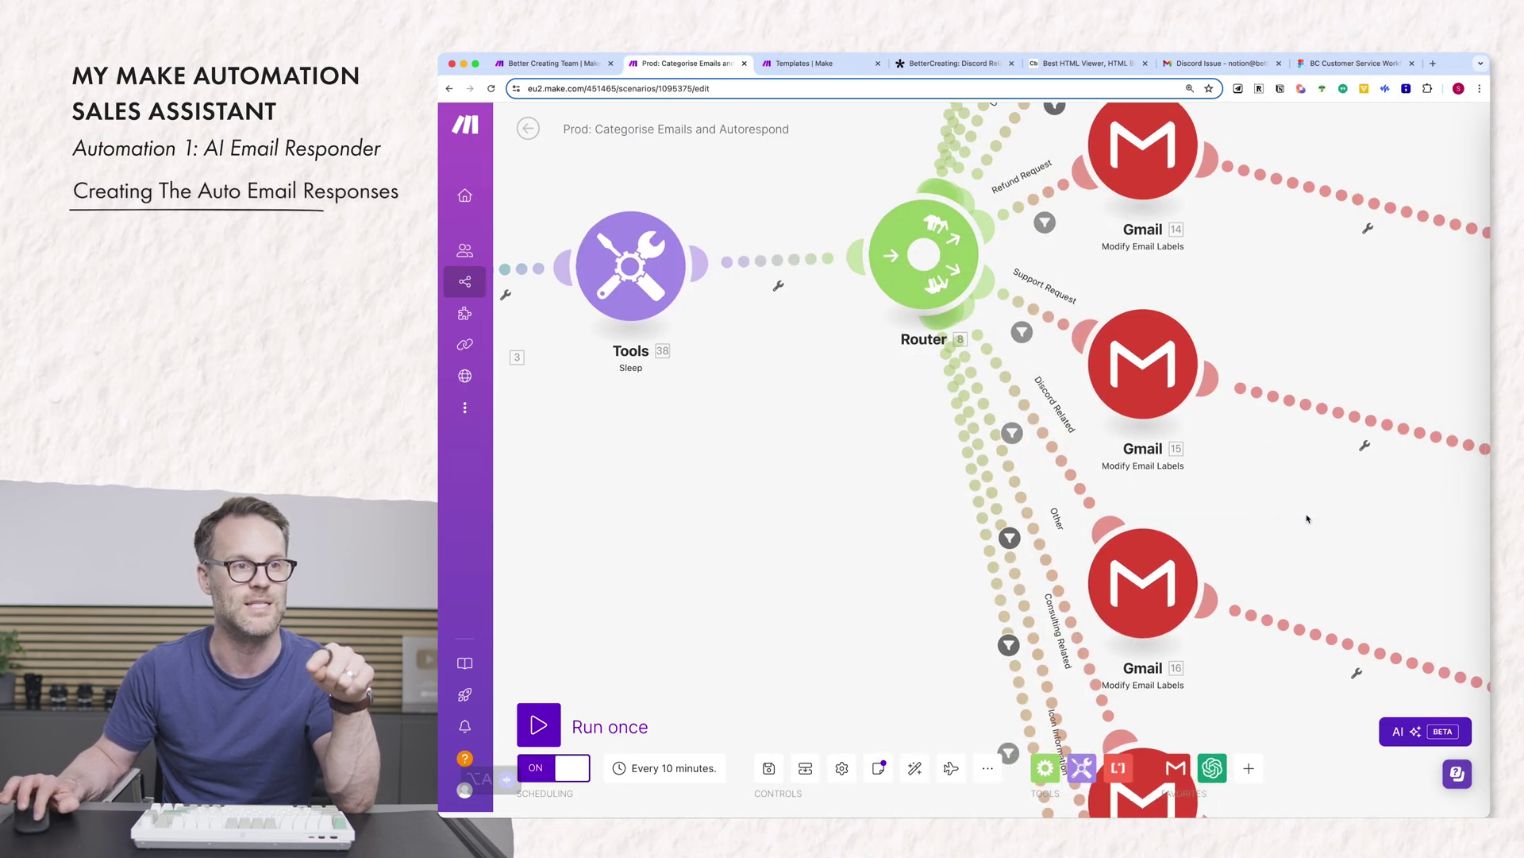
scroll(1308, 519, right, 2)
scroll(1307, 519, down, 5)
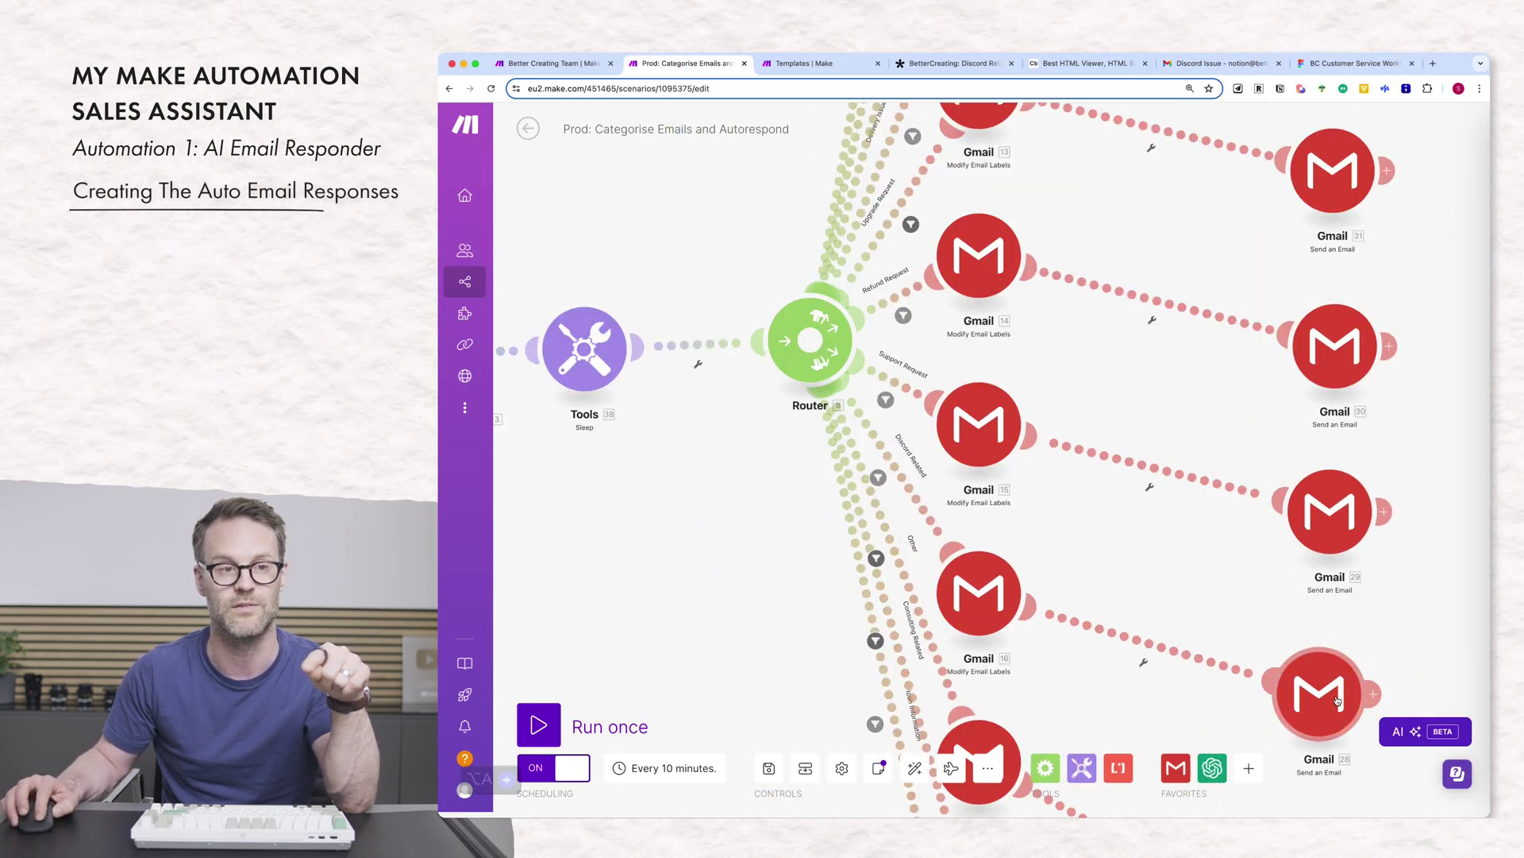
click(1337, 700)
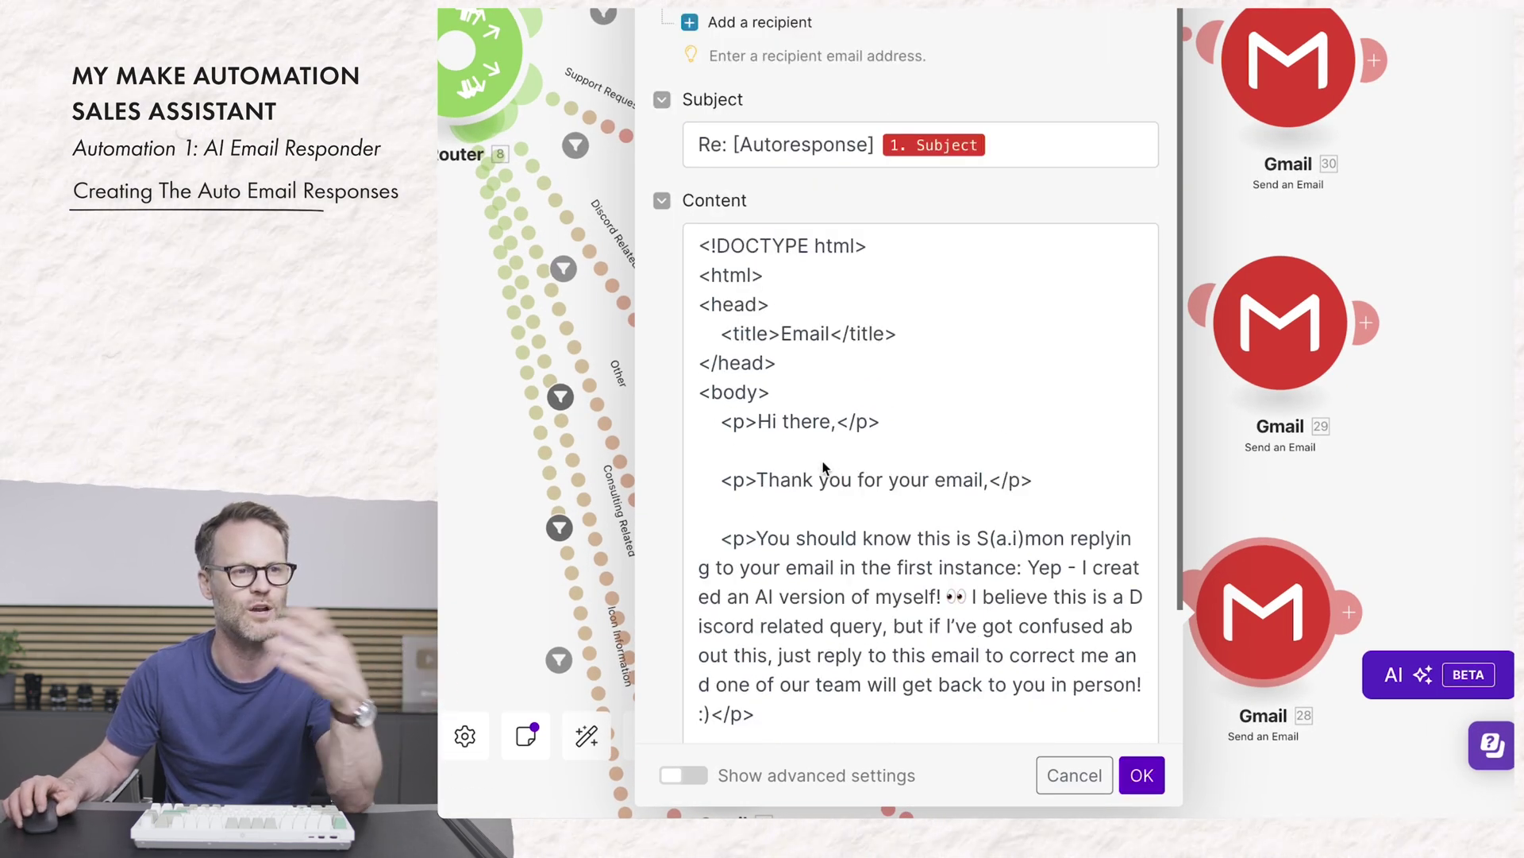
scroll(917, 496, down, 1)
scroll(848, 323, up, 1)
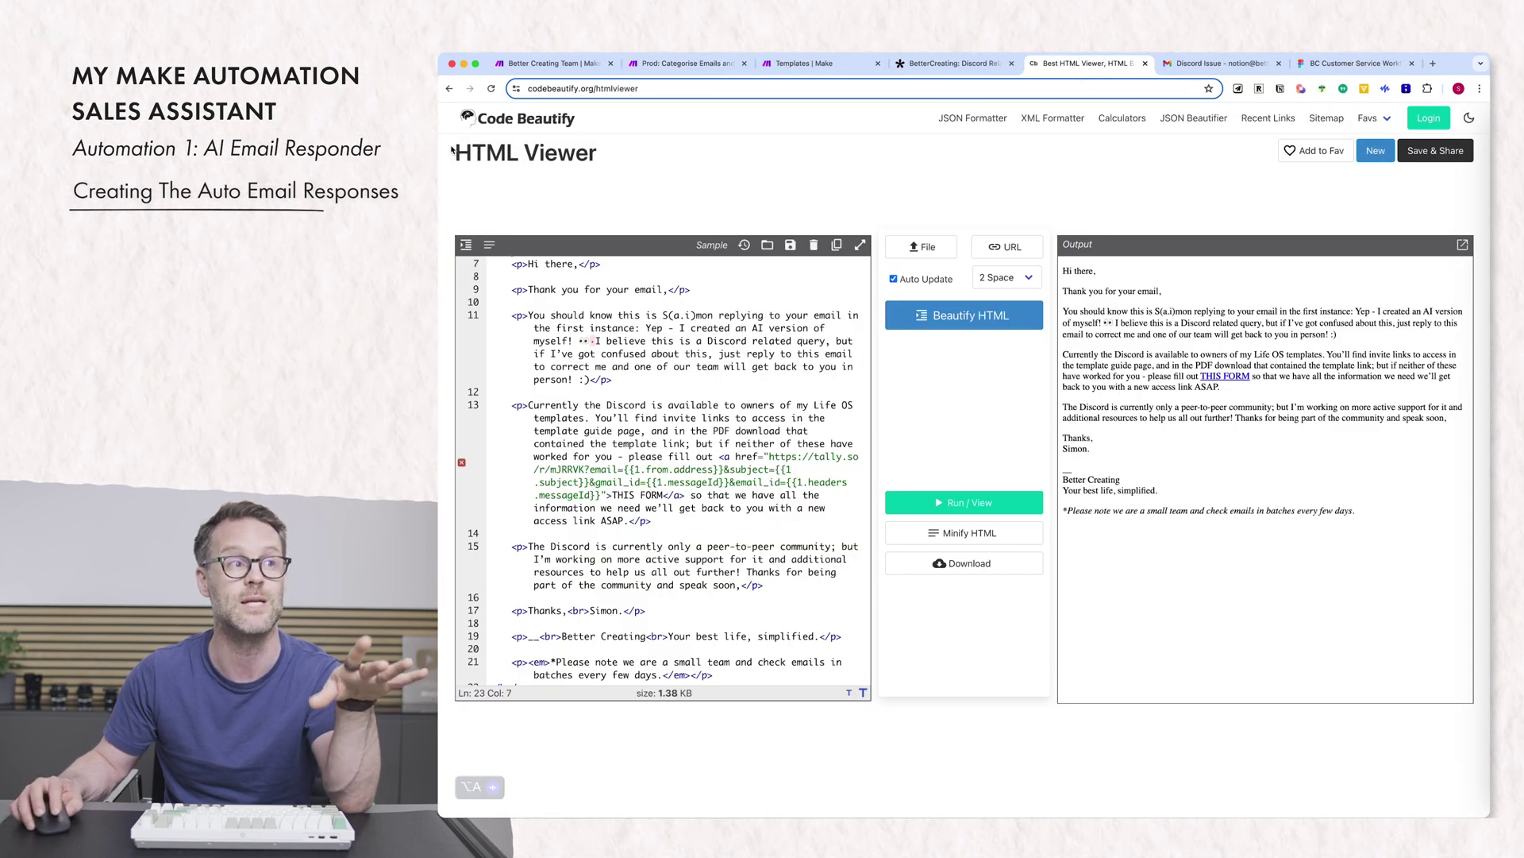
Step: Check the rendered Discord auto-reply HTML in Code Beautify, then go back to Make
scroll(603, 377, up, 1)
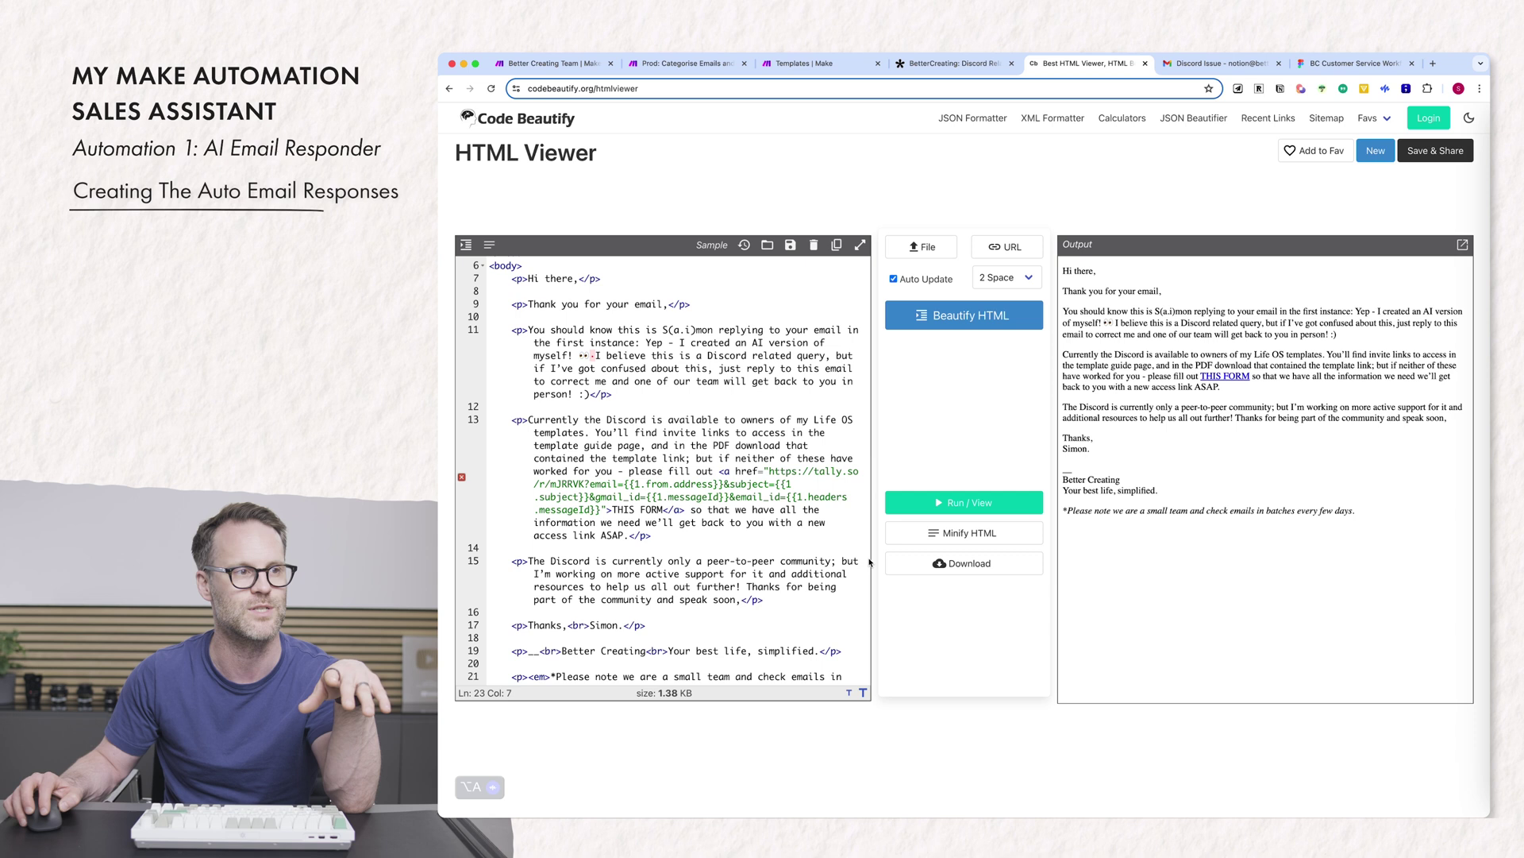
scroll(869, 562, down, 1)
scroll(700, 547, down, 5)
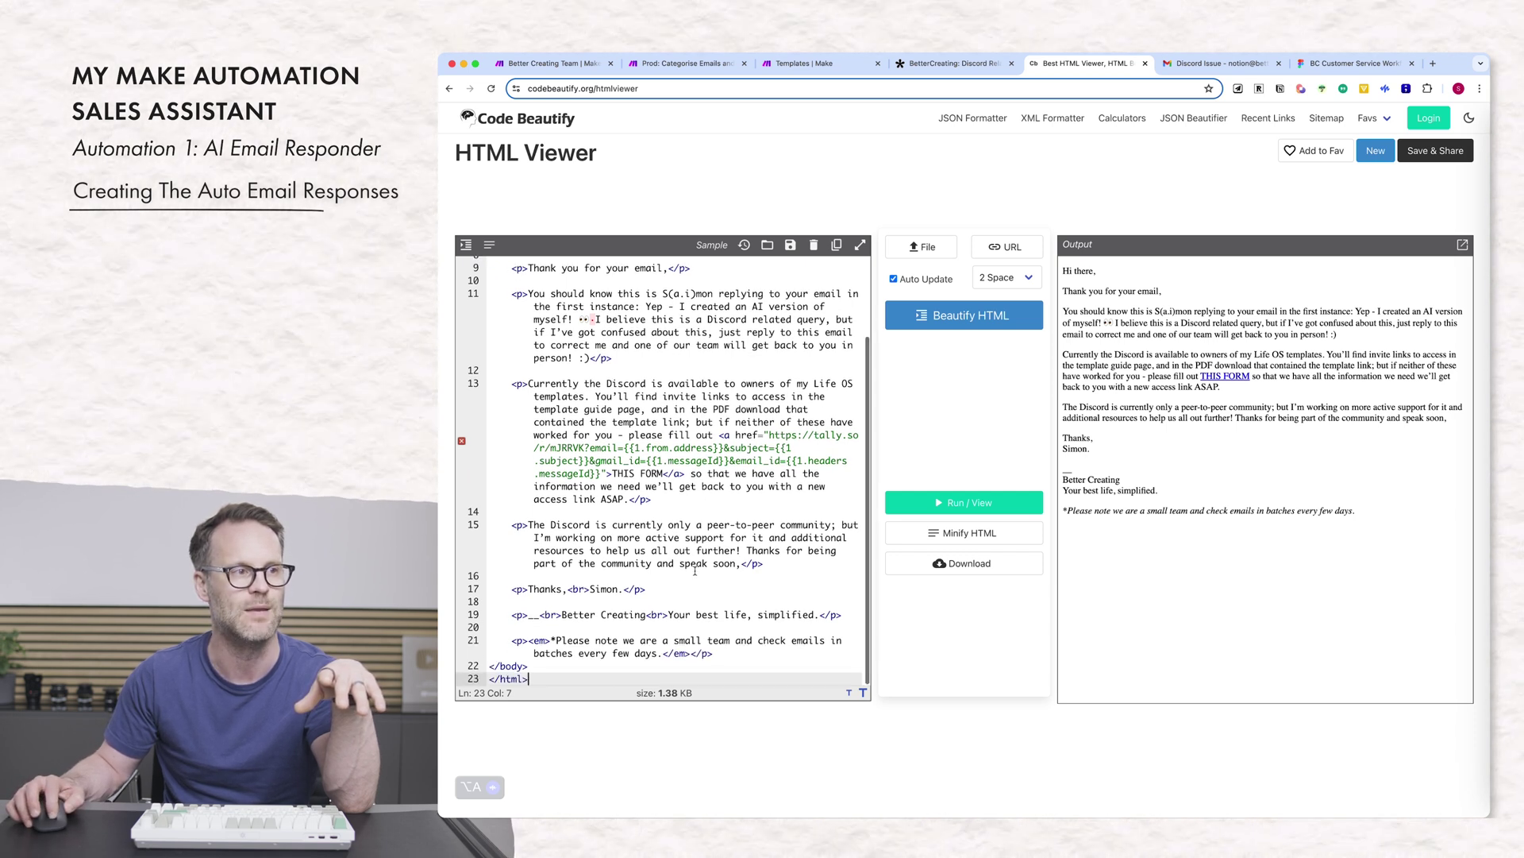
scroll(754, 556, up, 6)
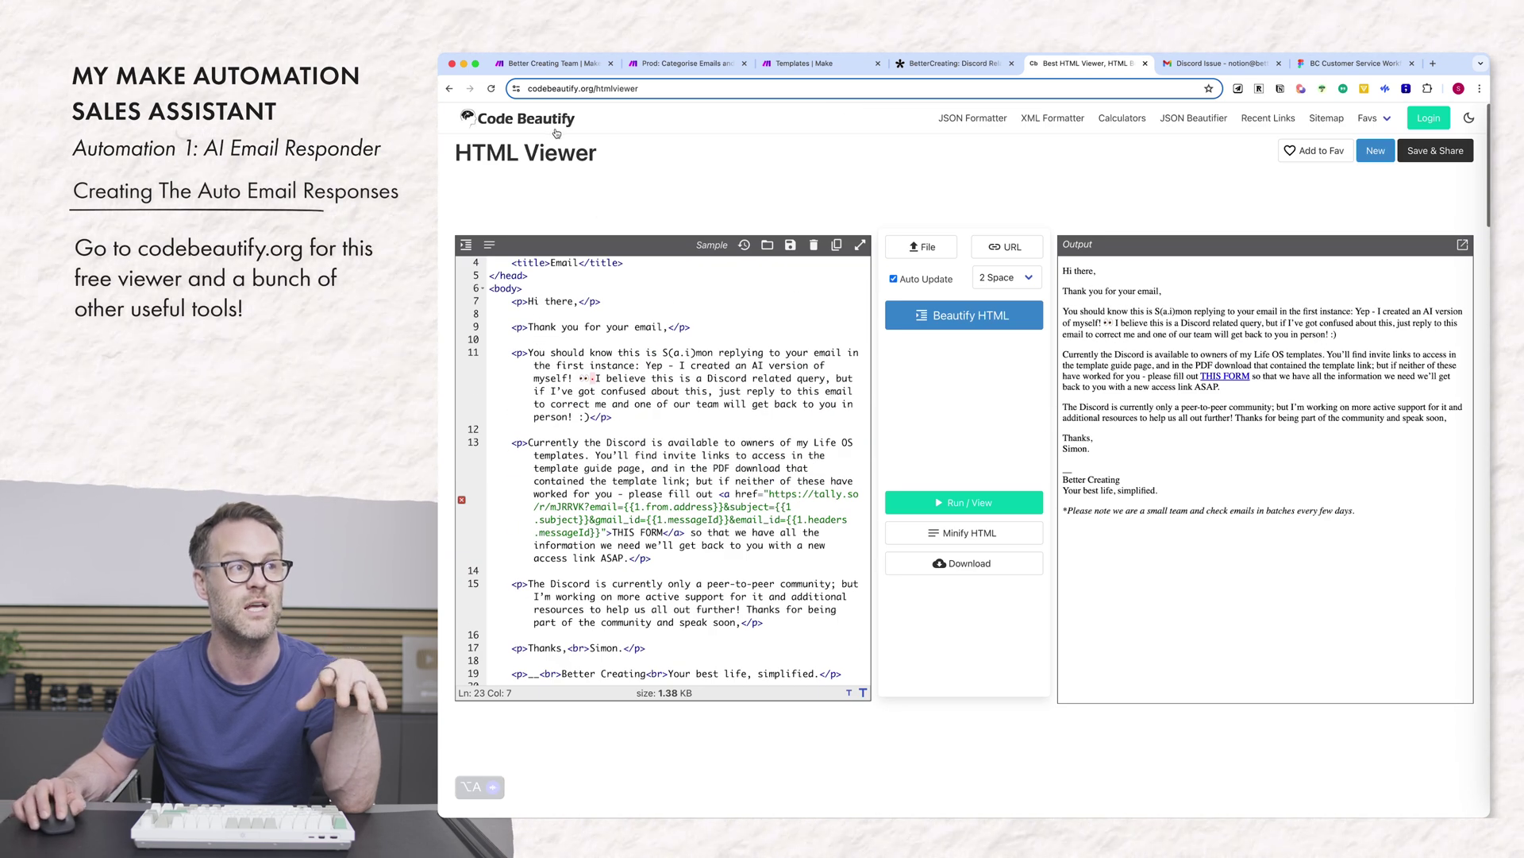
click(530, 91)
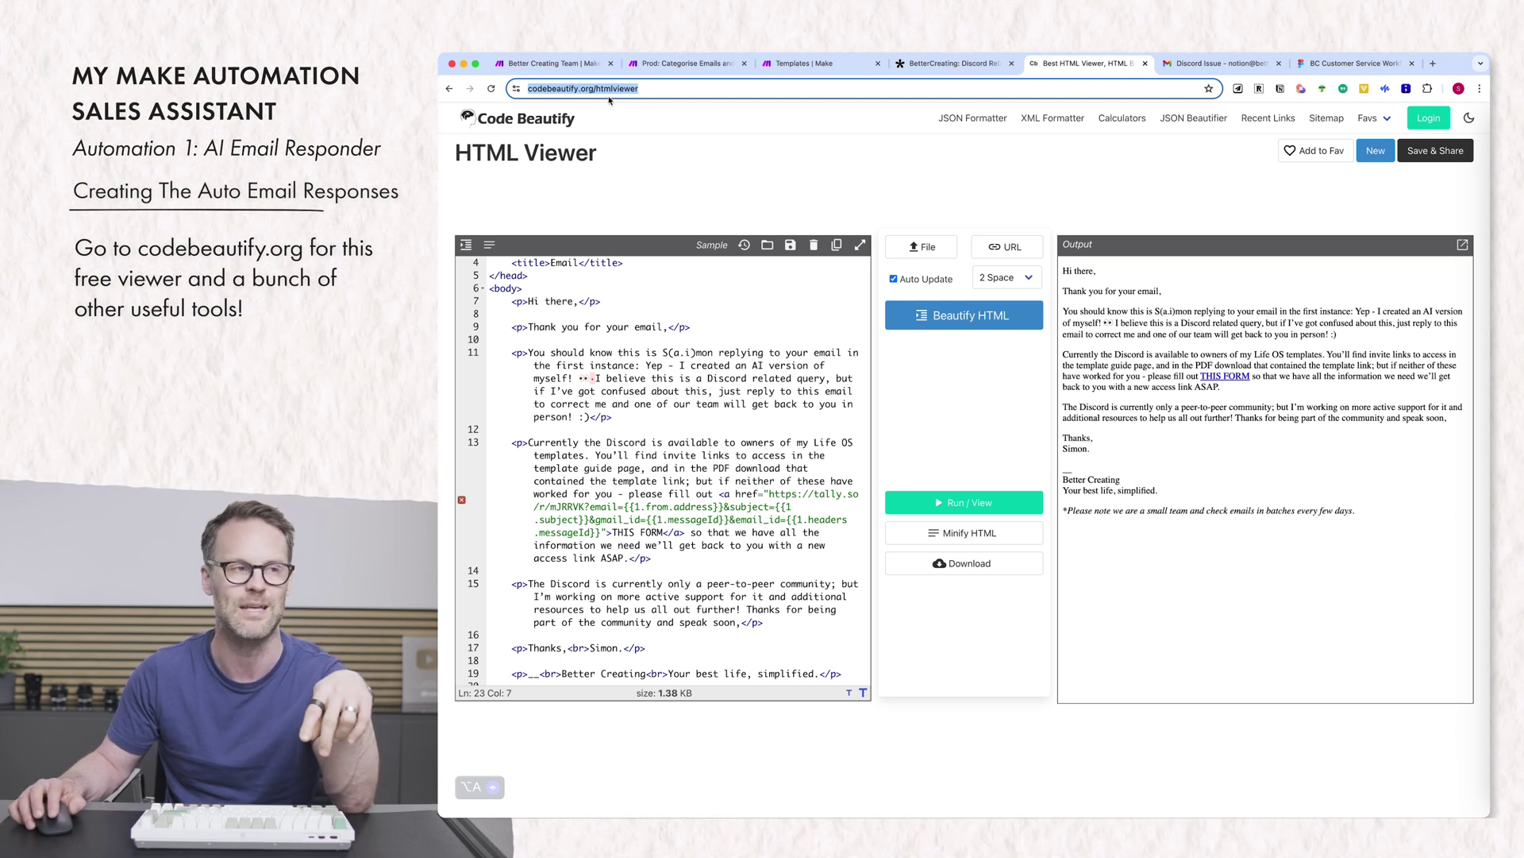
click(752, 164)
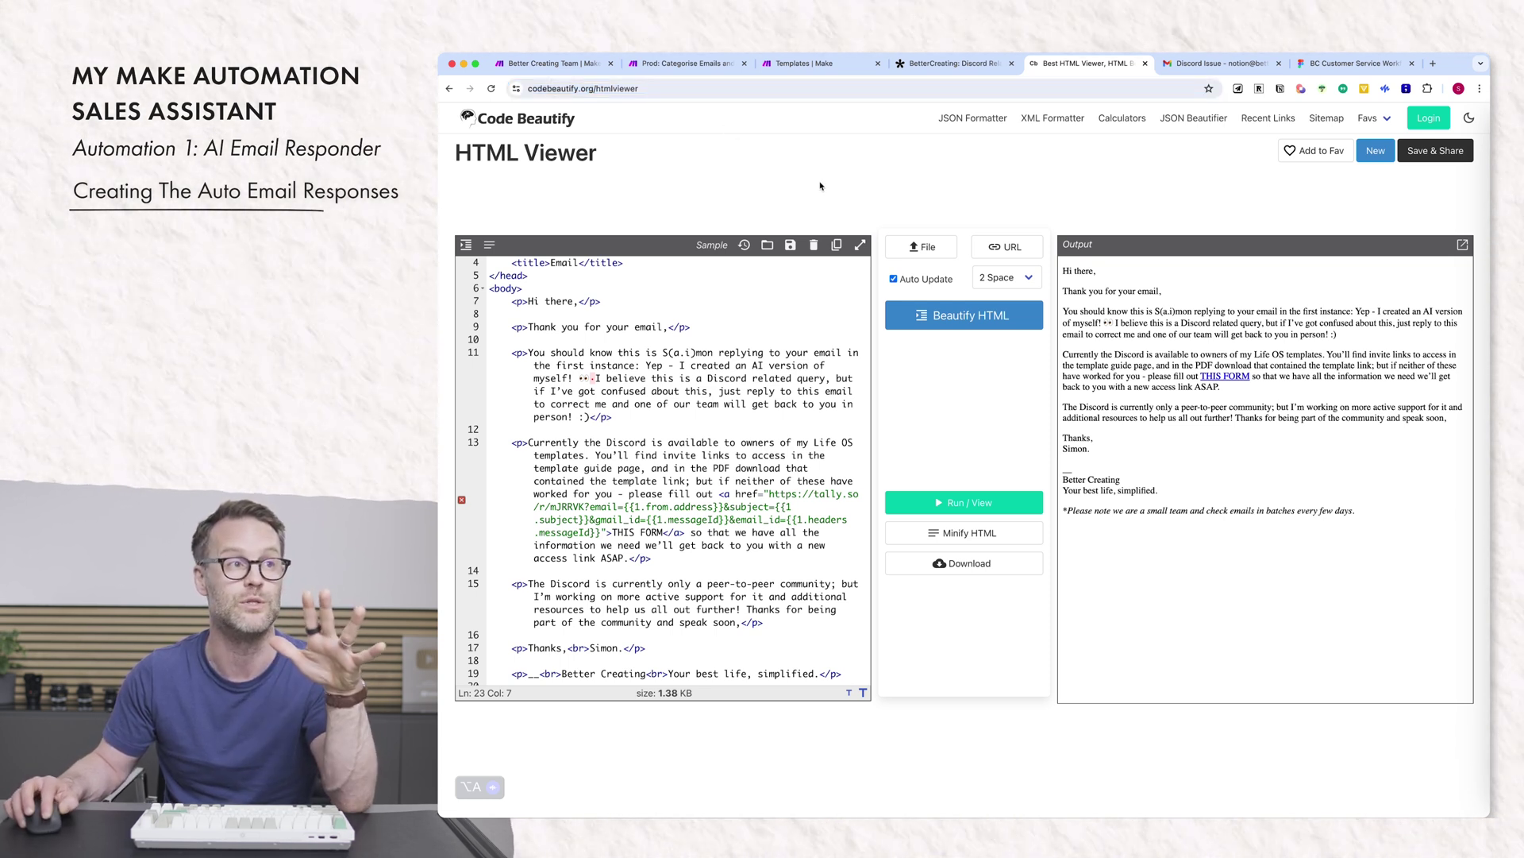
click(659, 62)
Step: Copy the tally.so link from the auto-reply email's Content and load it in a new browser tab
scroll(1169, 661, down, 10)
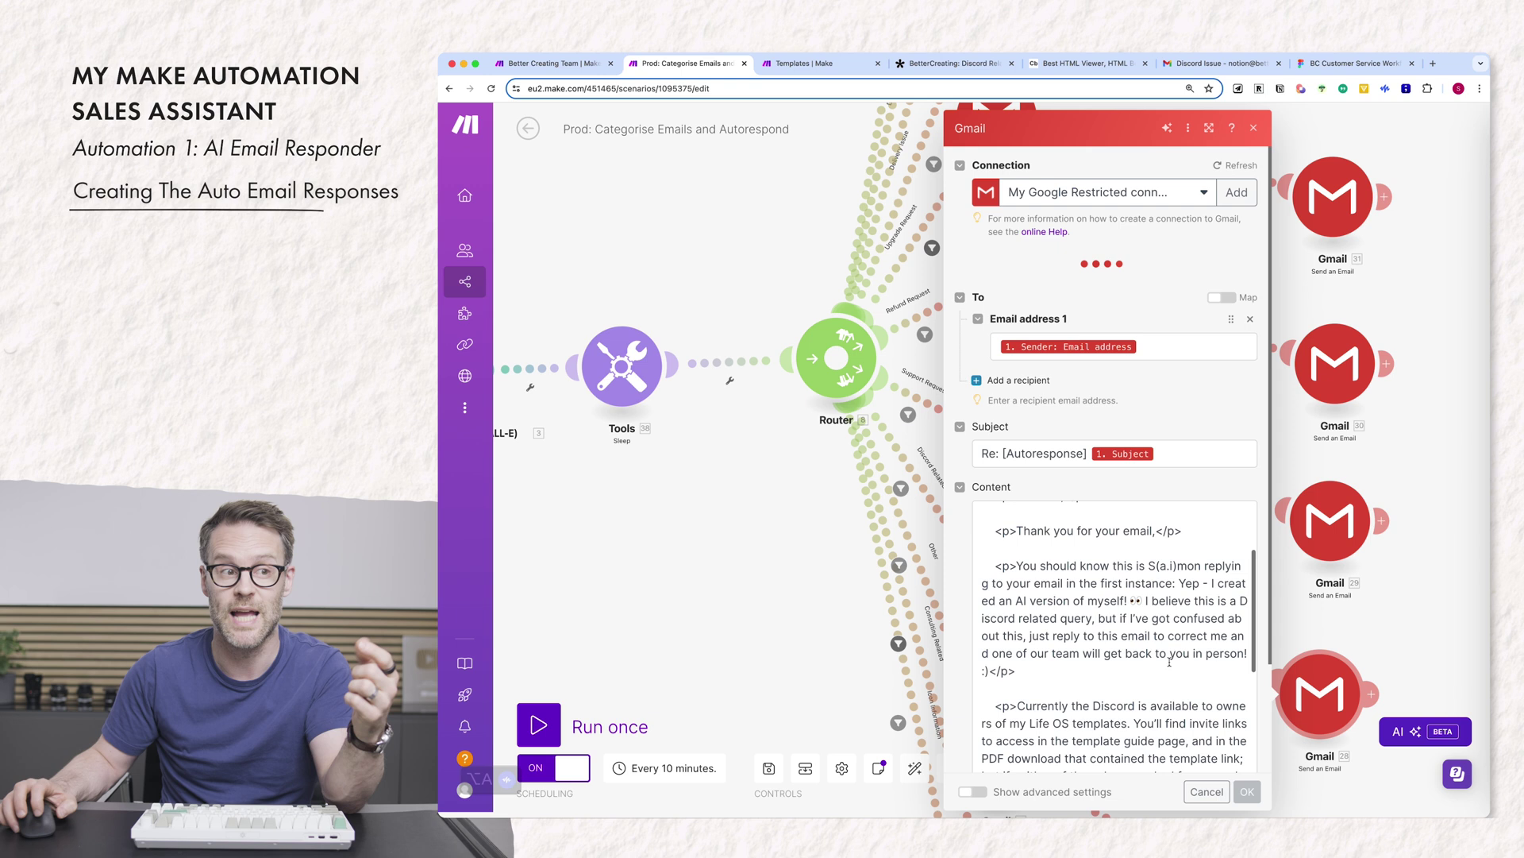
scroll(1169, 662, down, 5)
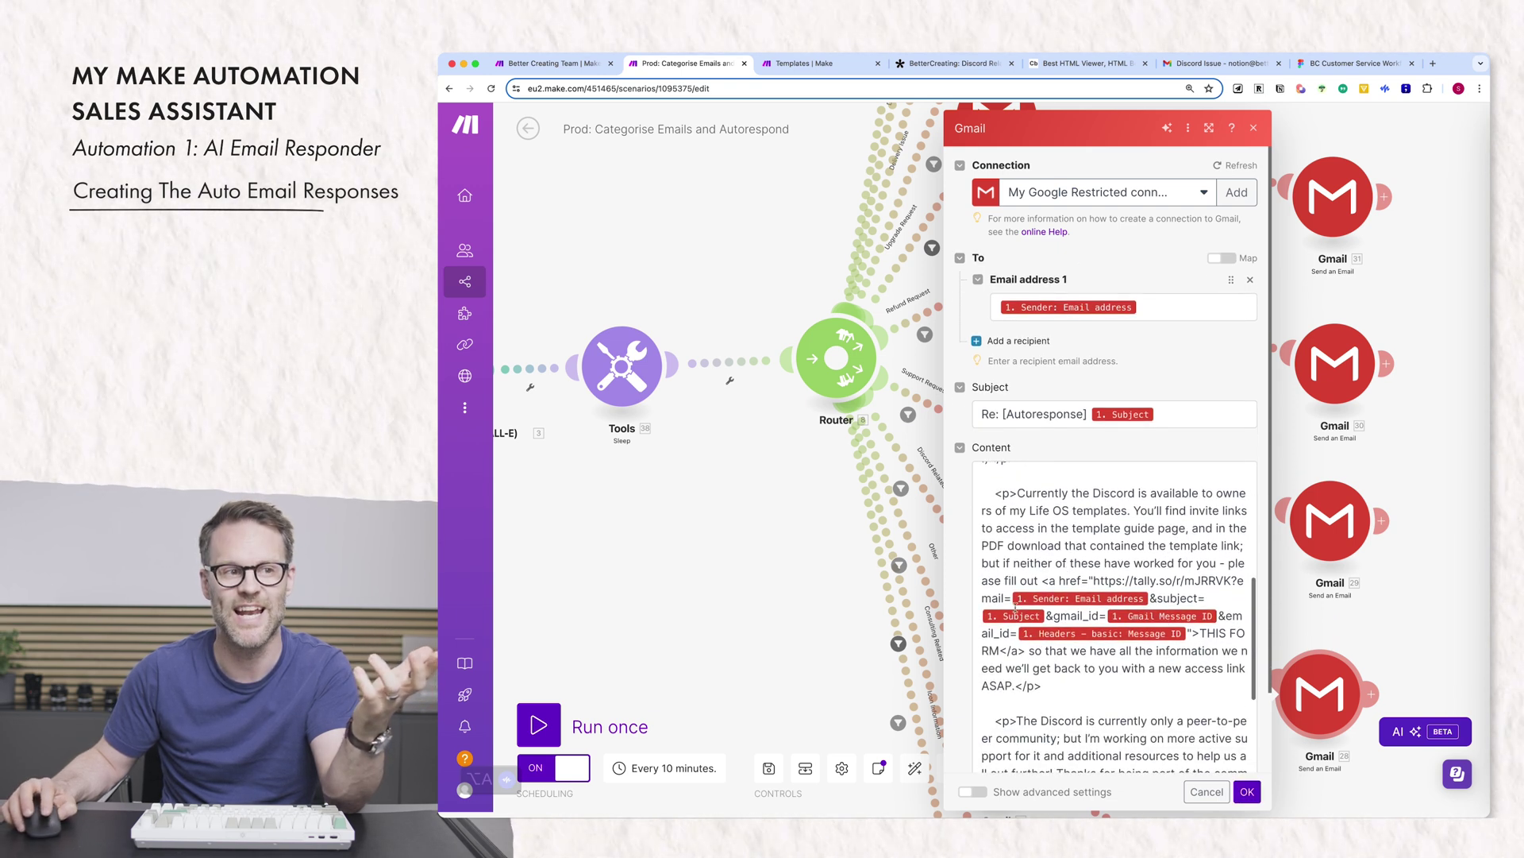
click(1044, 582)
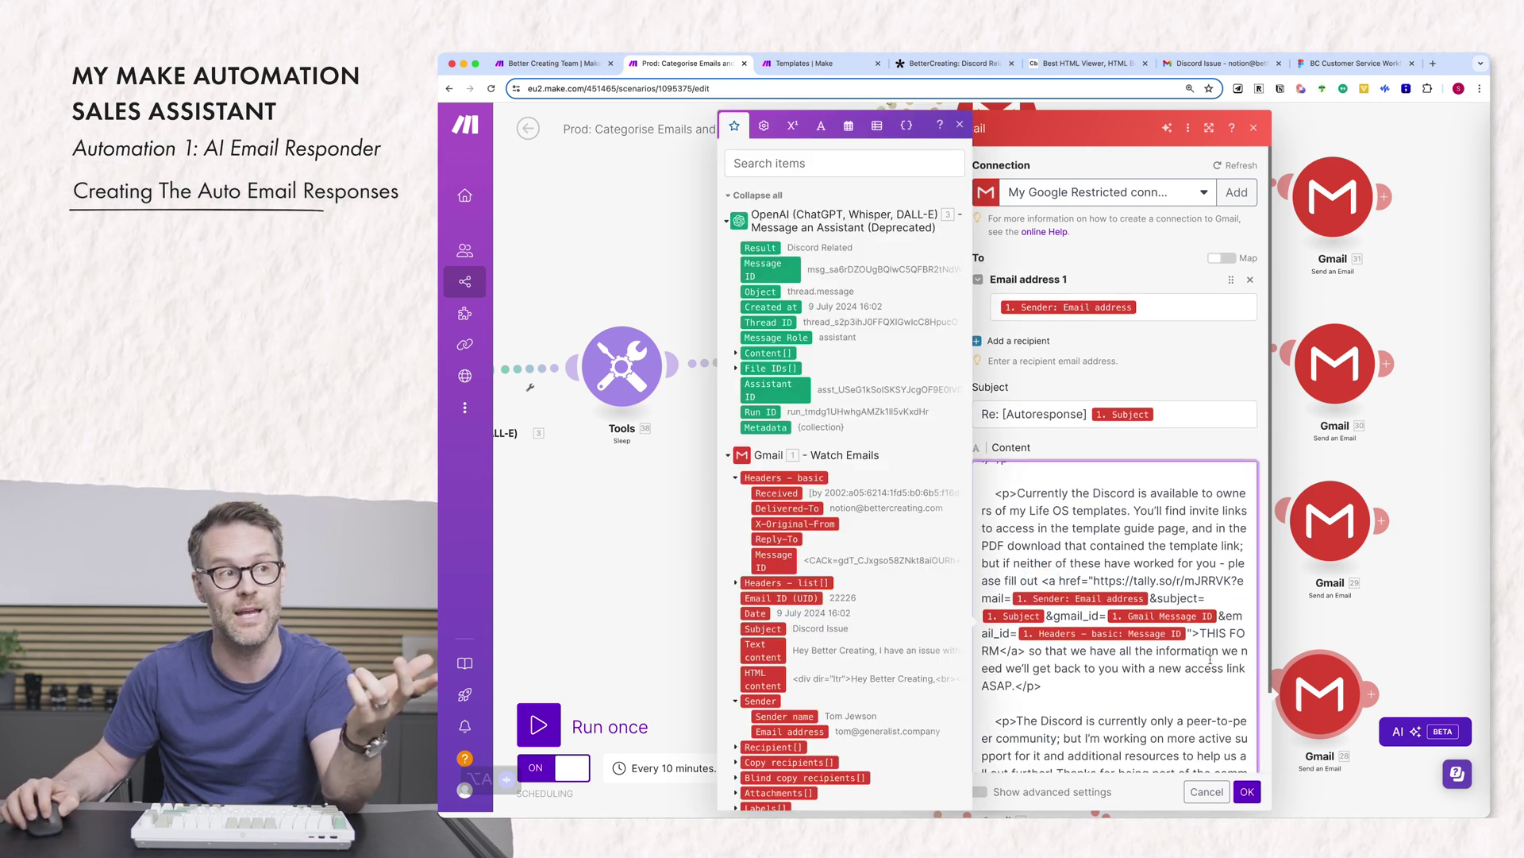
scroll(772, 571, down, 2)
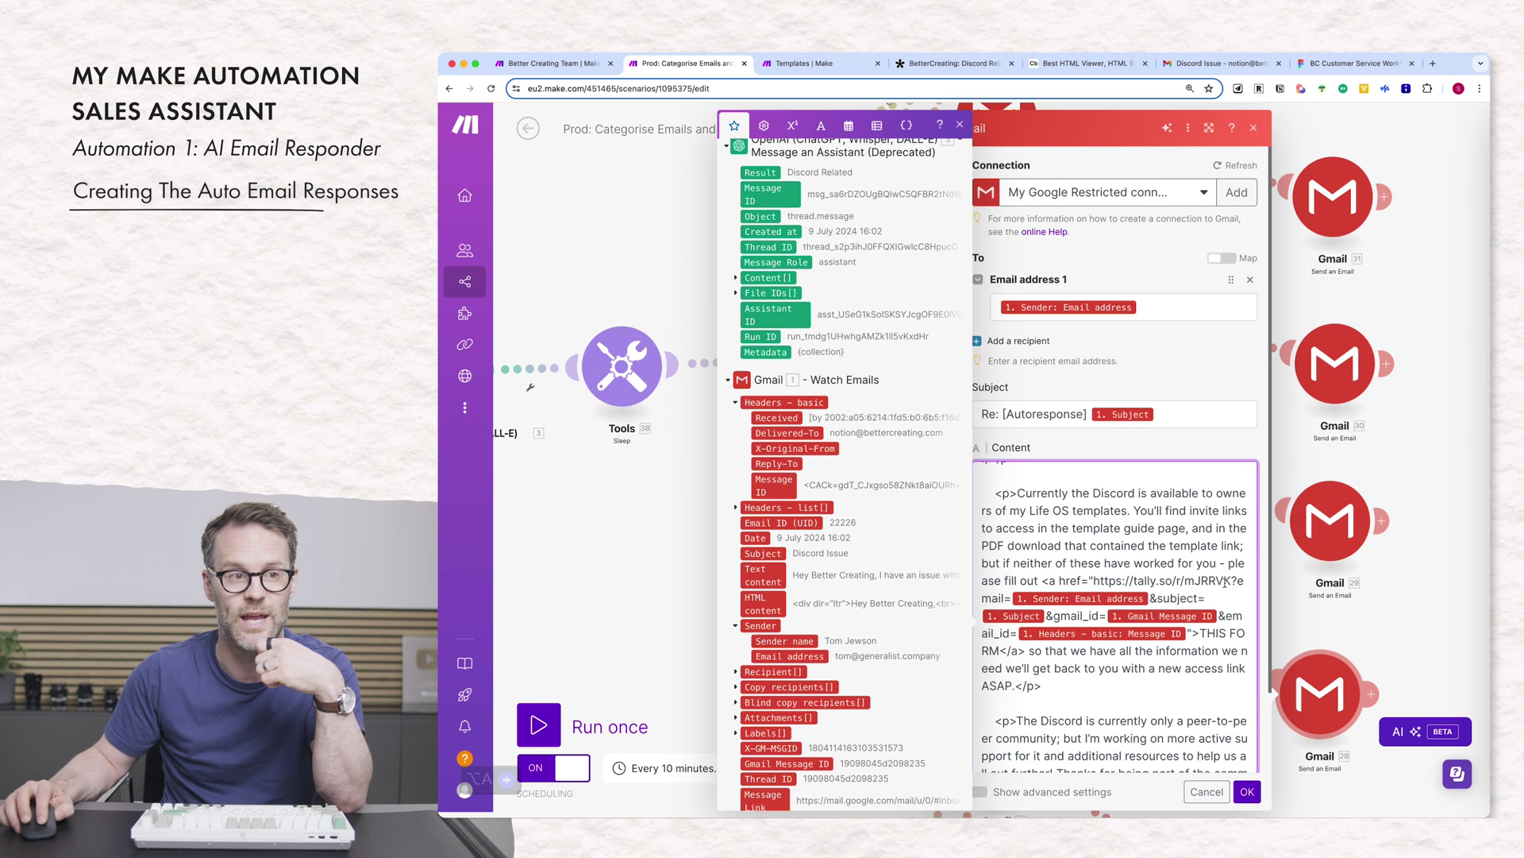
drag(1231, 581, 1094, 582)
key(super+c)
key(super+t)
key(super+v)
key(Return)
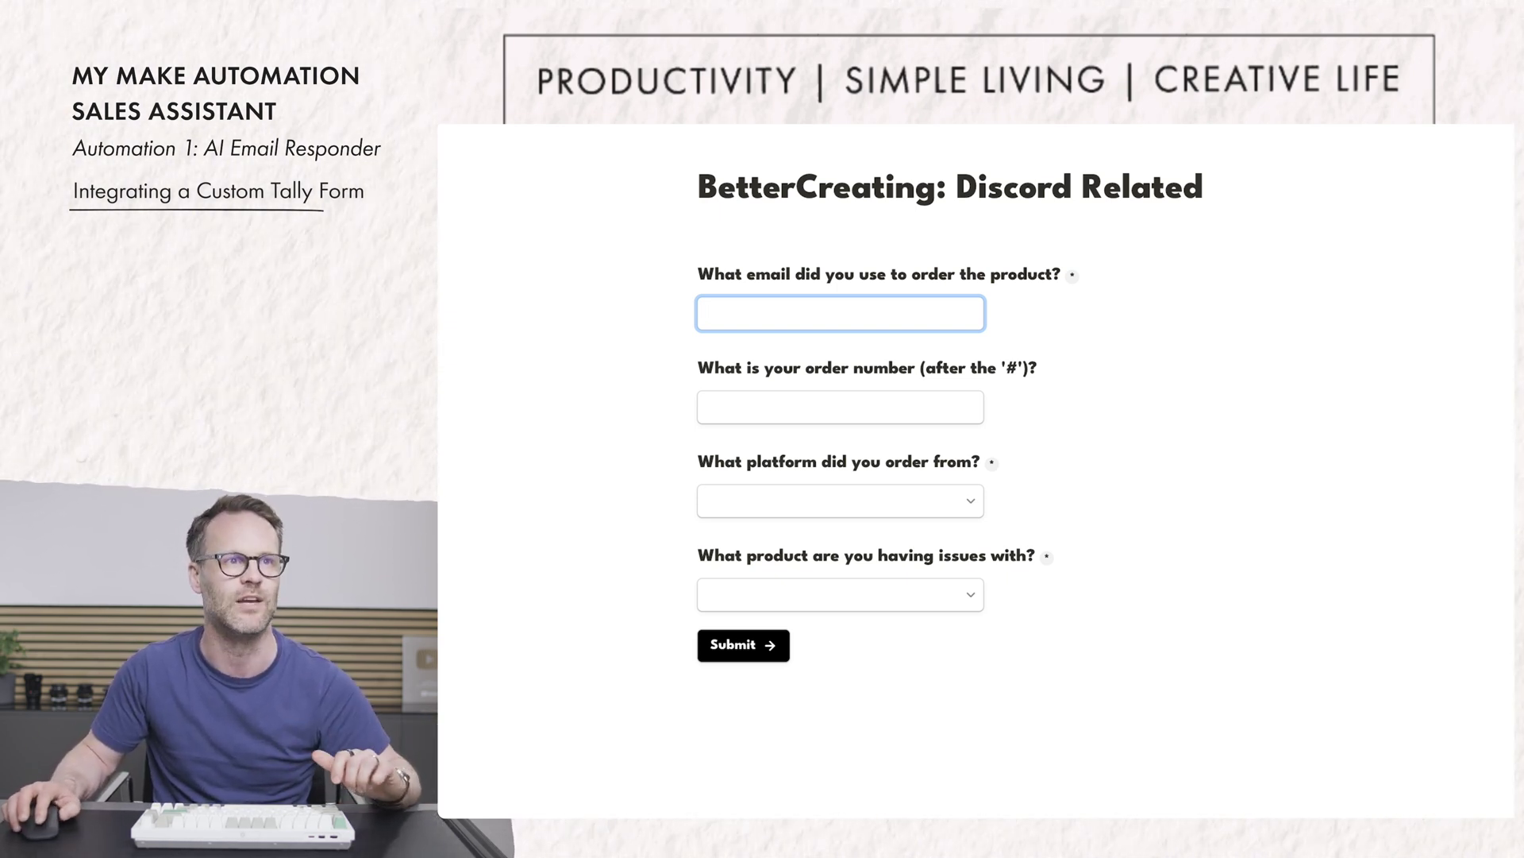
Step: Go back to the Make 'Prod: Categorise Emails' scenario after looking over the form's questions
click(637, 64)
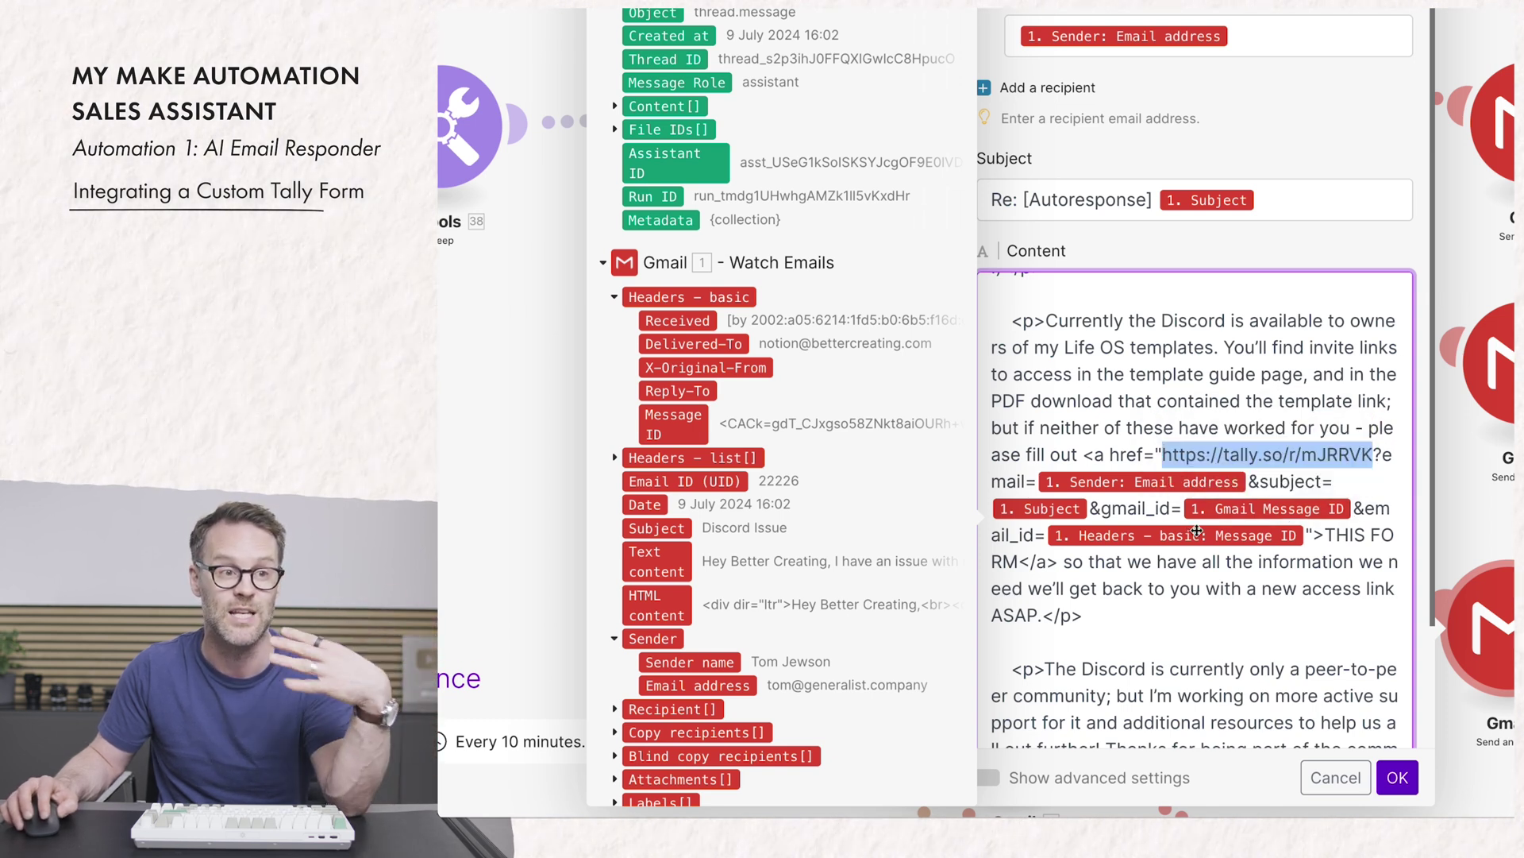
Step: Review the auto-reply content and HTML viewer, then switch to the Discord Related form in the Tally editor
click(1255, 292)
scroll(1253, 375, down, 3)
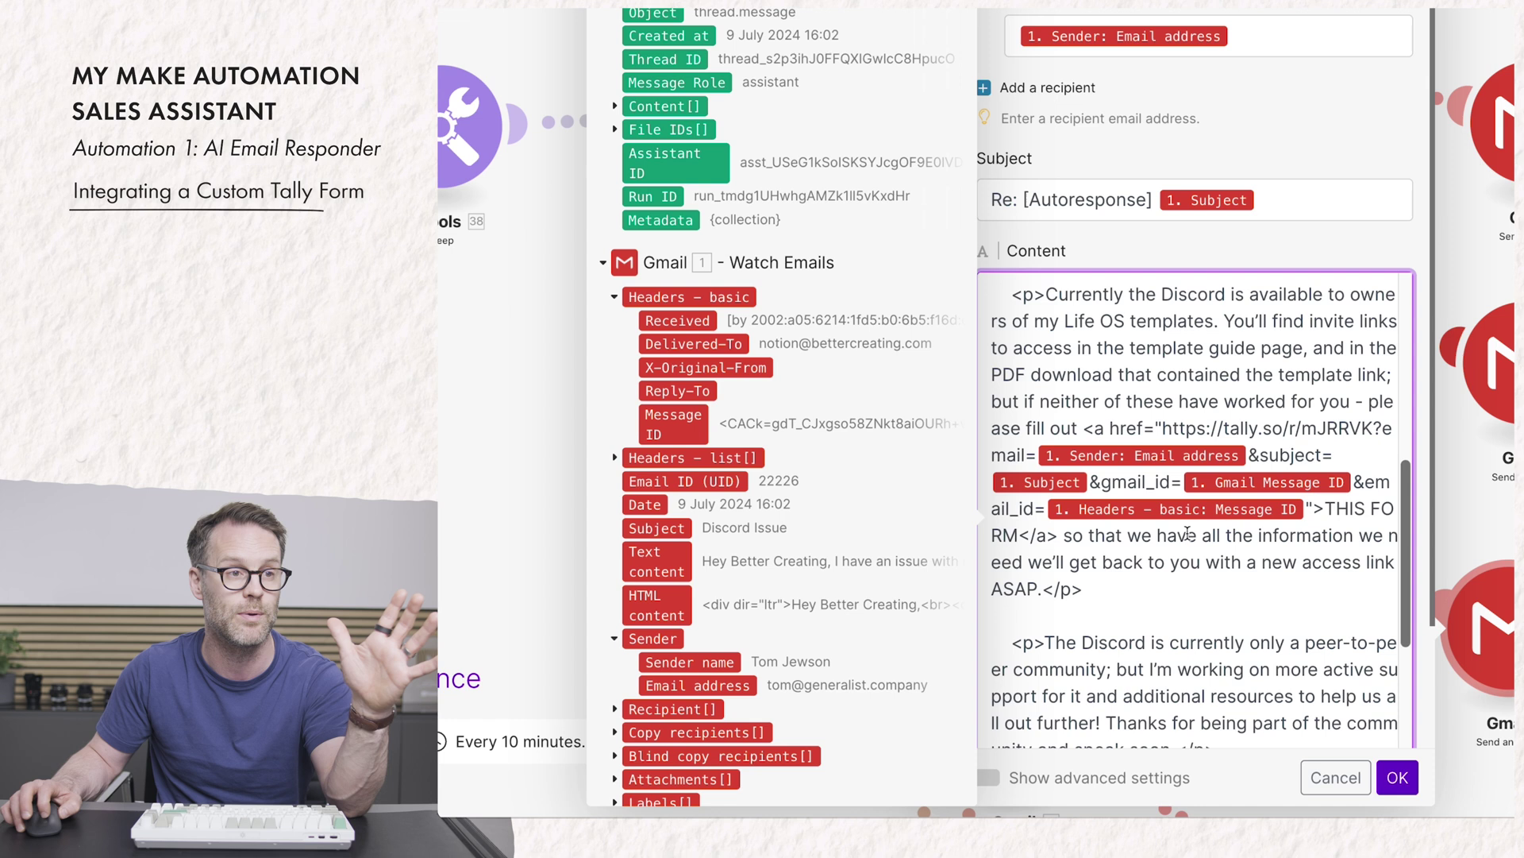
scroll(1137, 615, down, 3)
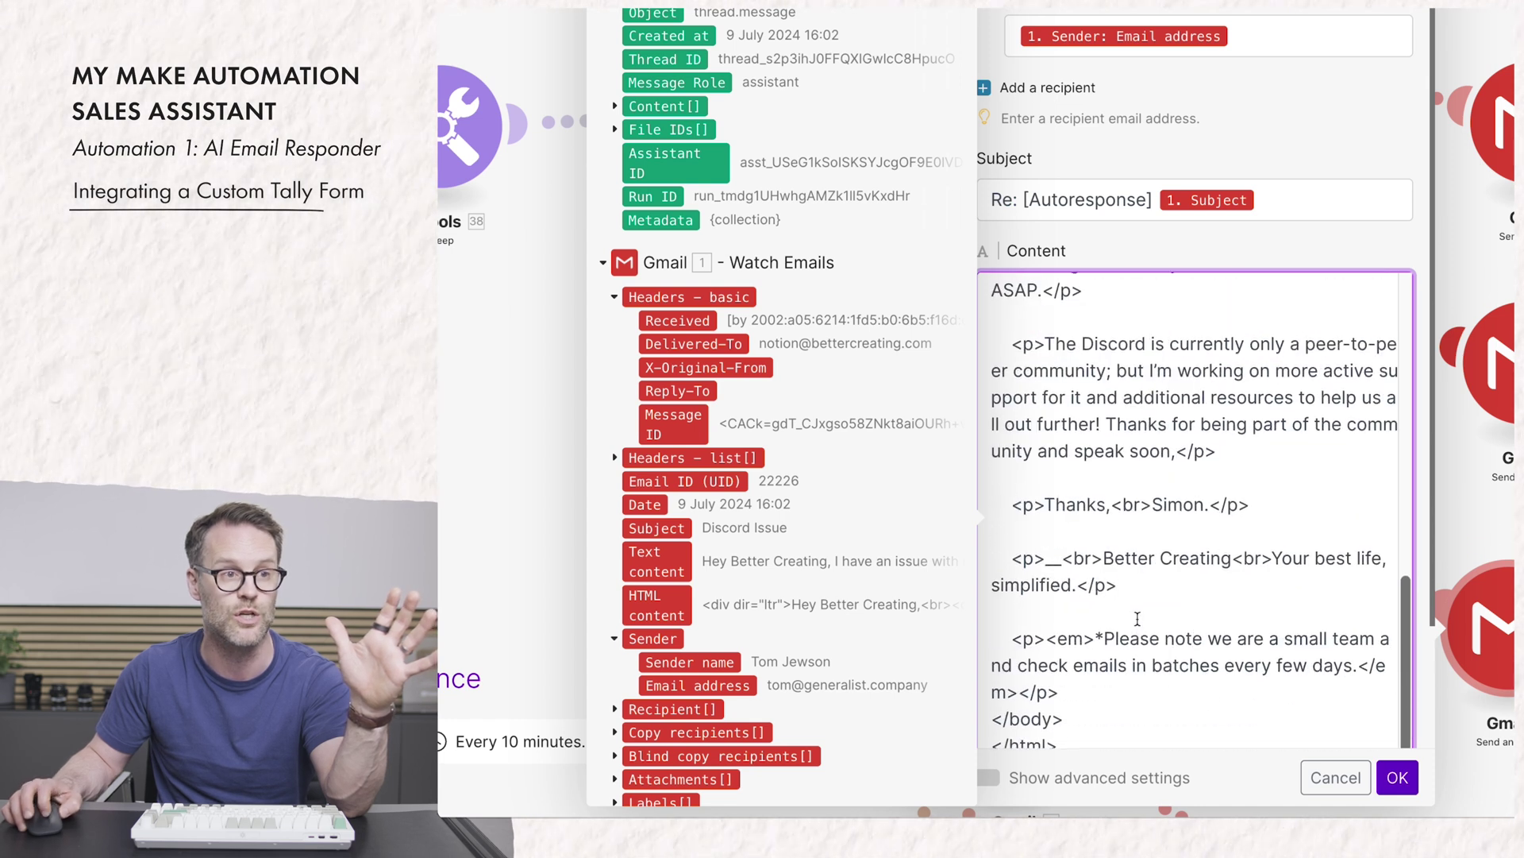
scroll(1053, 481, up, 5)
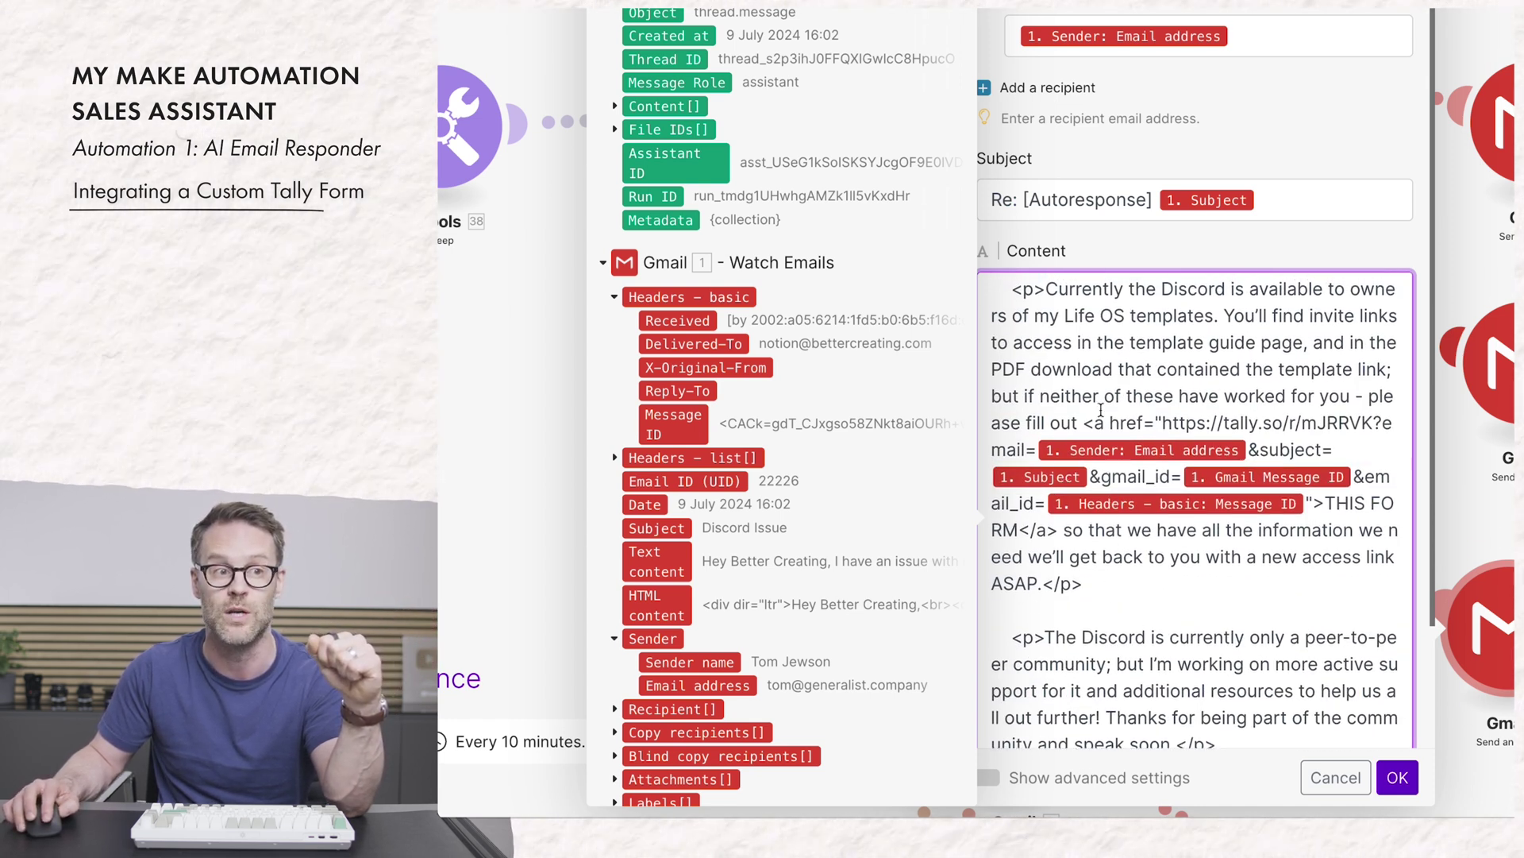
scroll(1161, 532, down, 2)
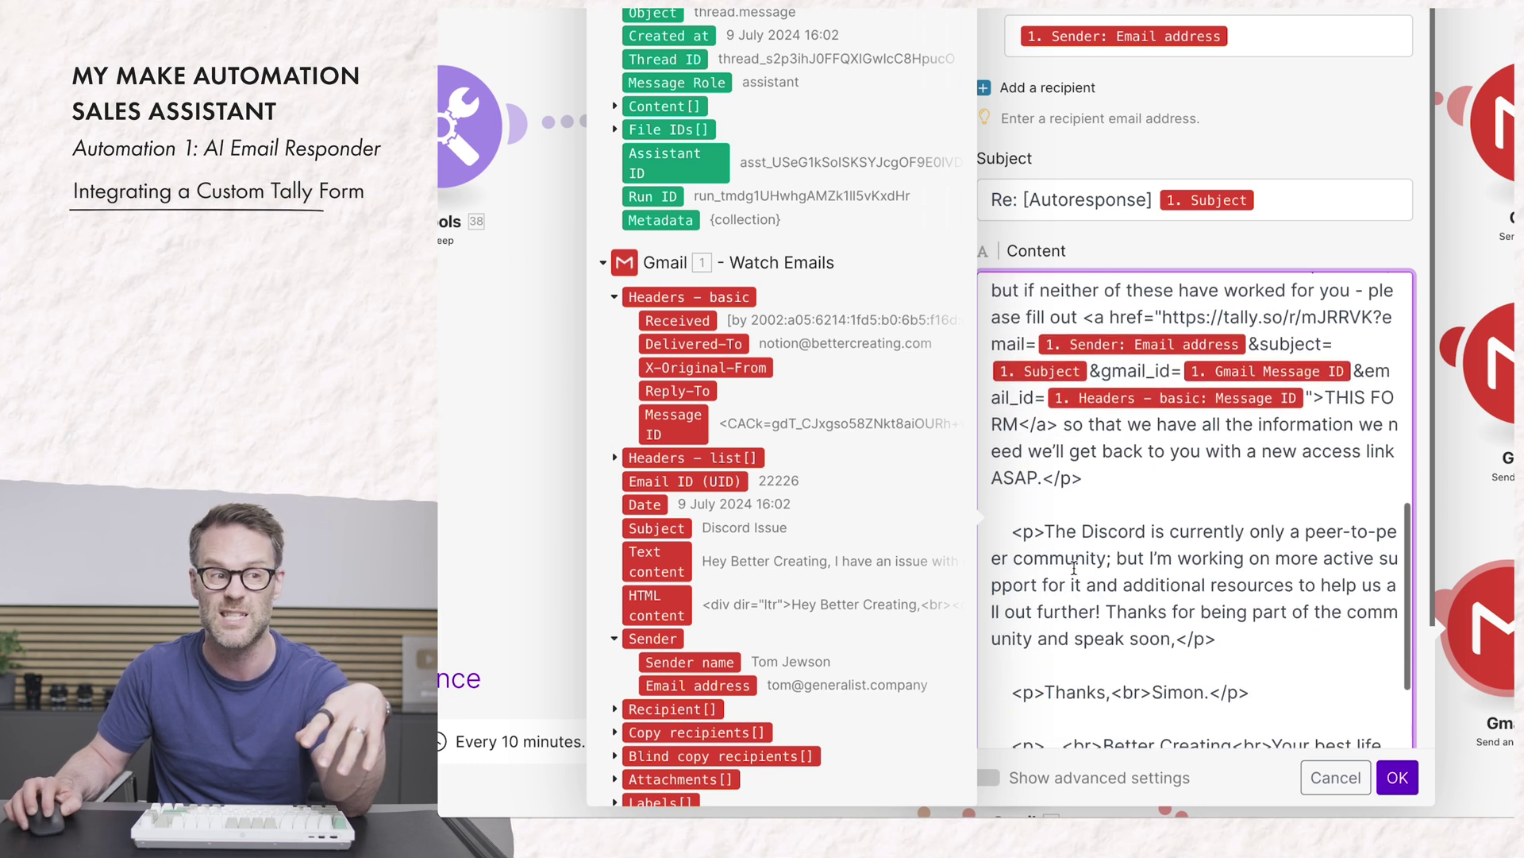
scroll(1155, 548, down, 3)
scroll(1150, 559, down, 1)
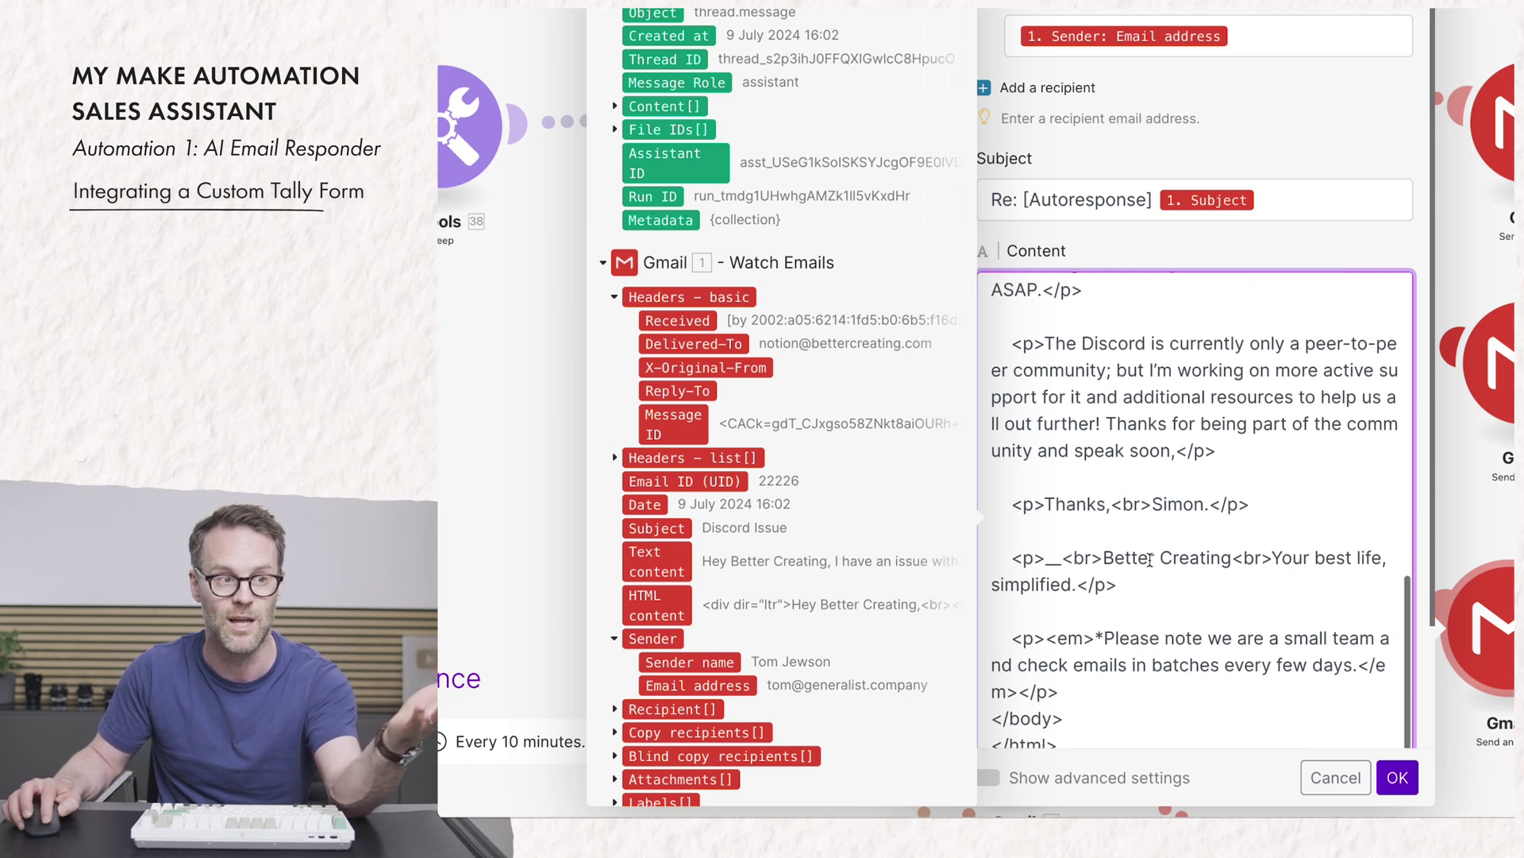
scroll(1150, 560, up, 10)
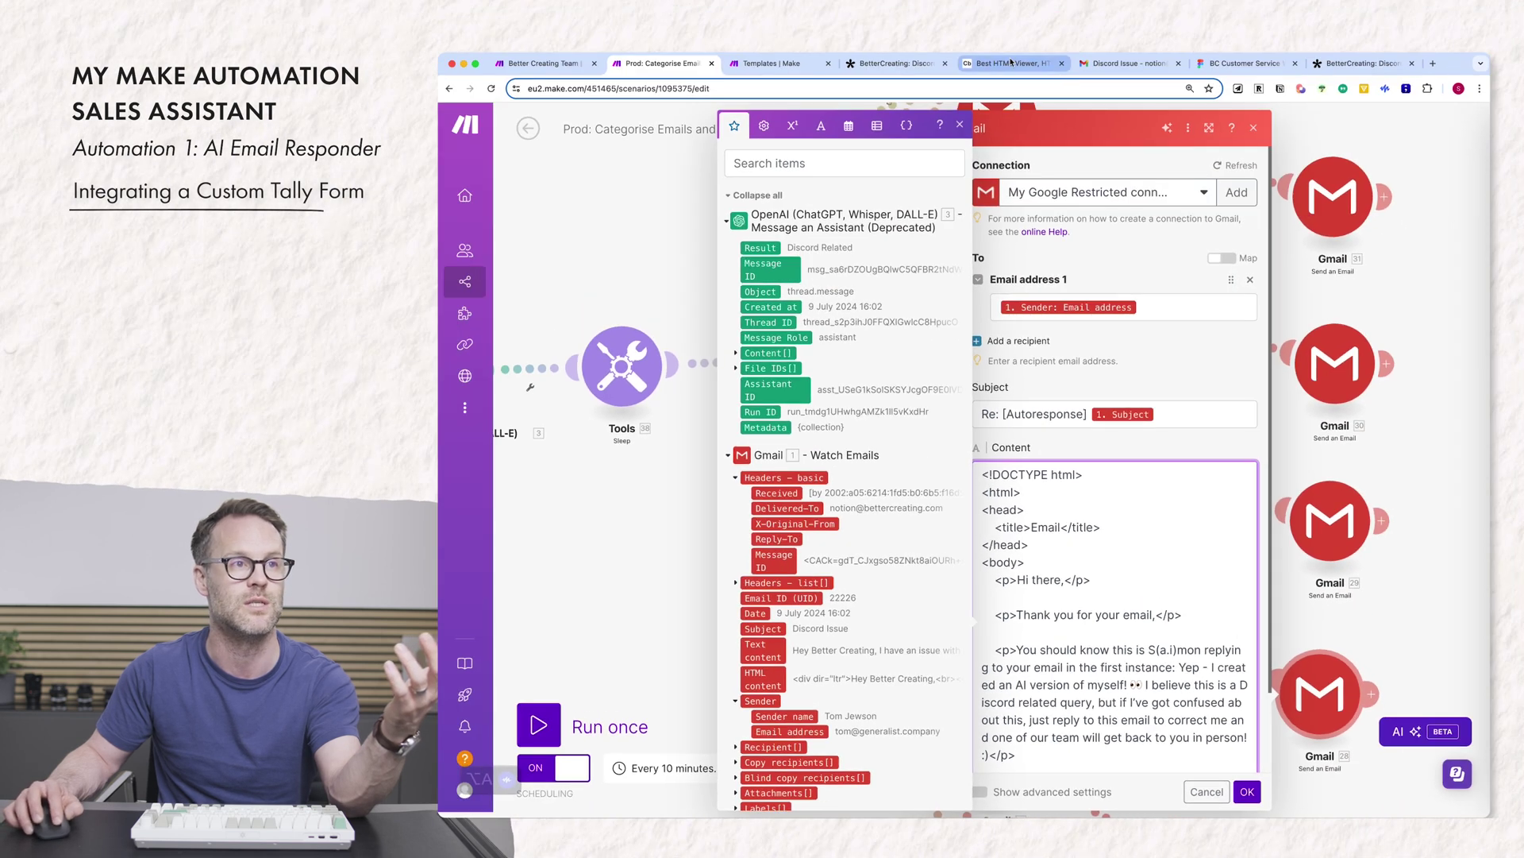
click(1004, 64)
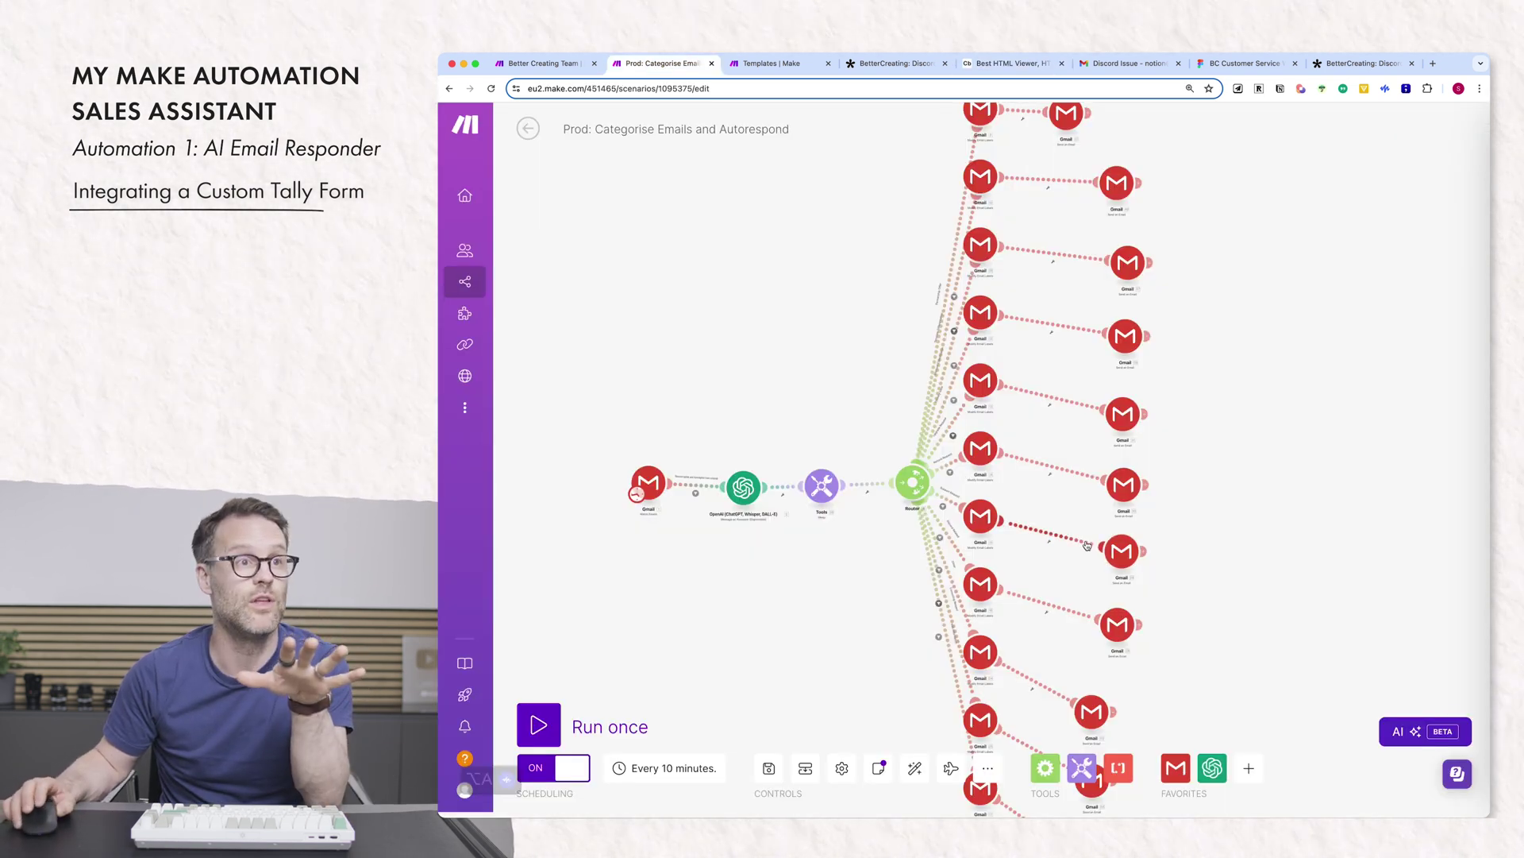
click(895, 63)
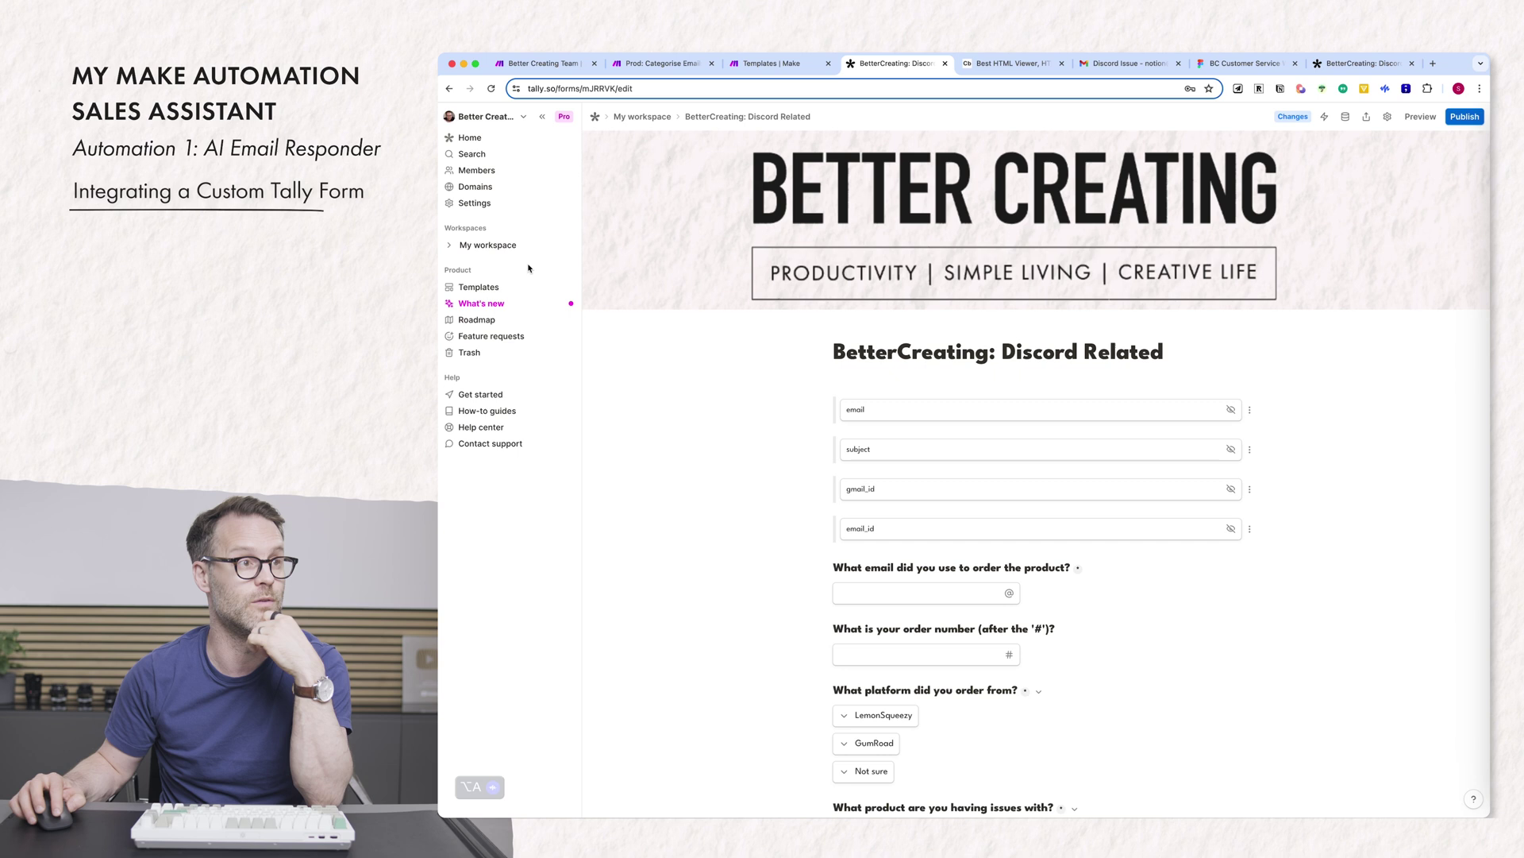
click(481, 246)
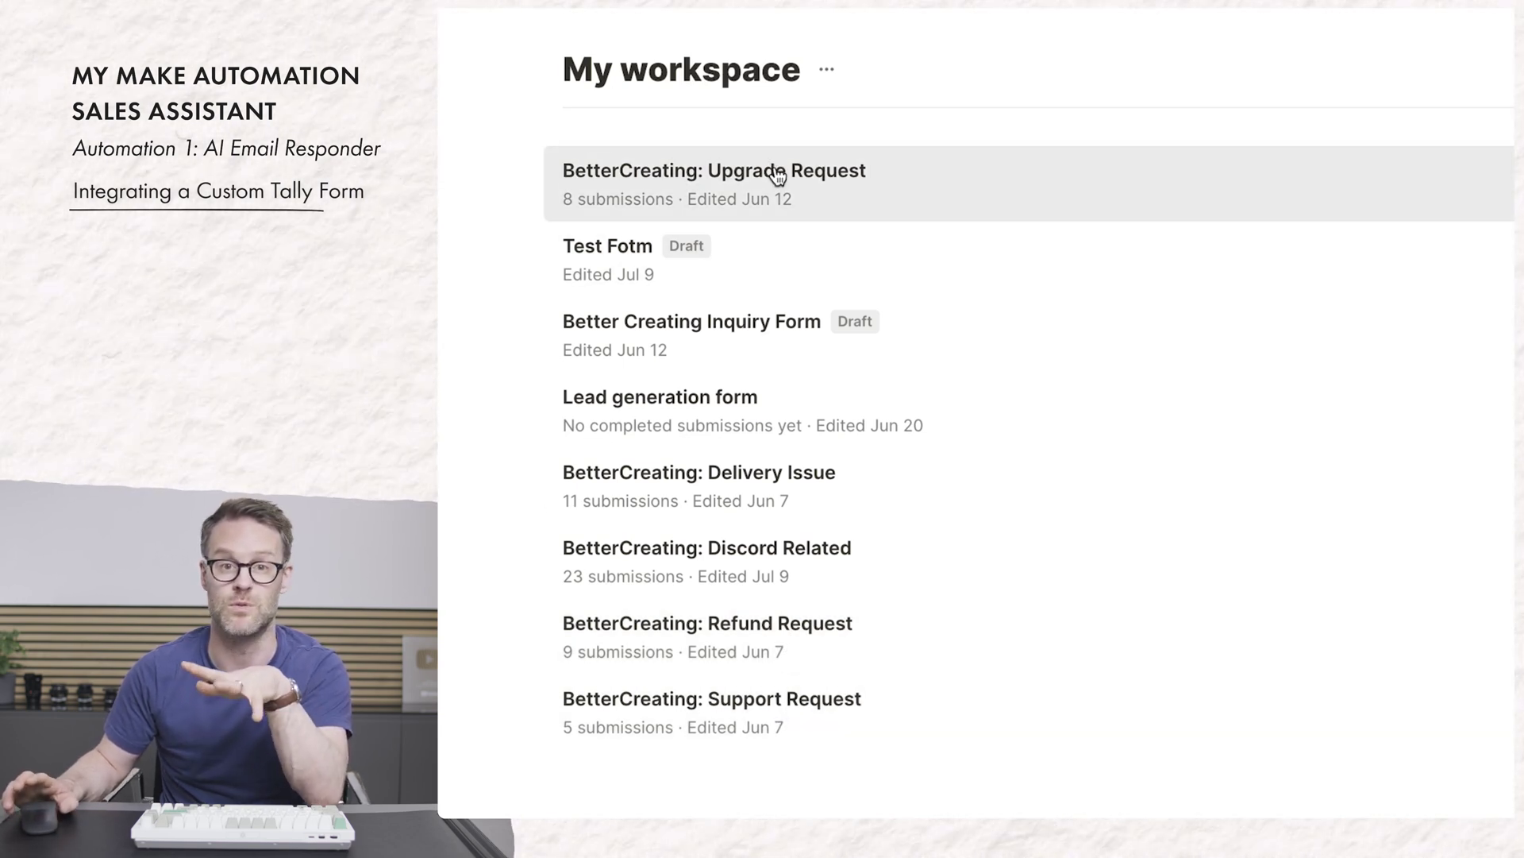
click(953, 568)
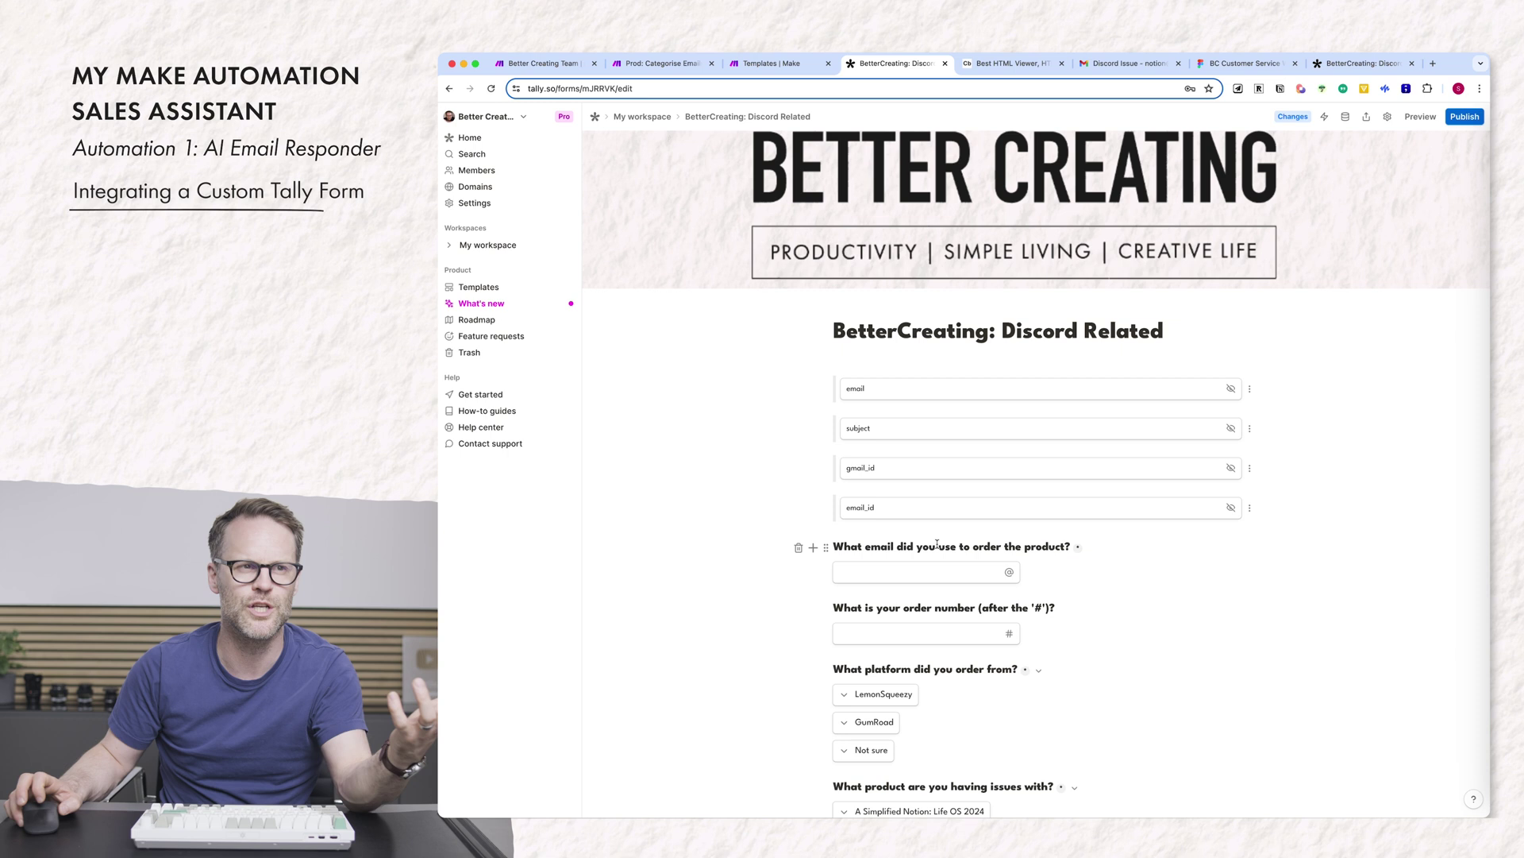
scroll(937, 545, down, 5)
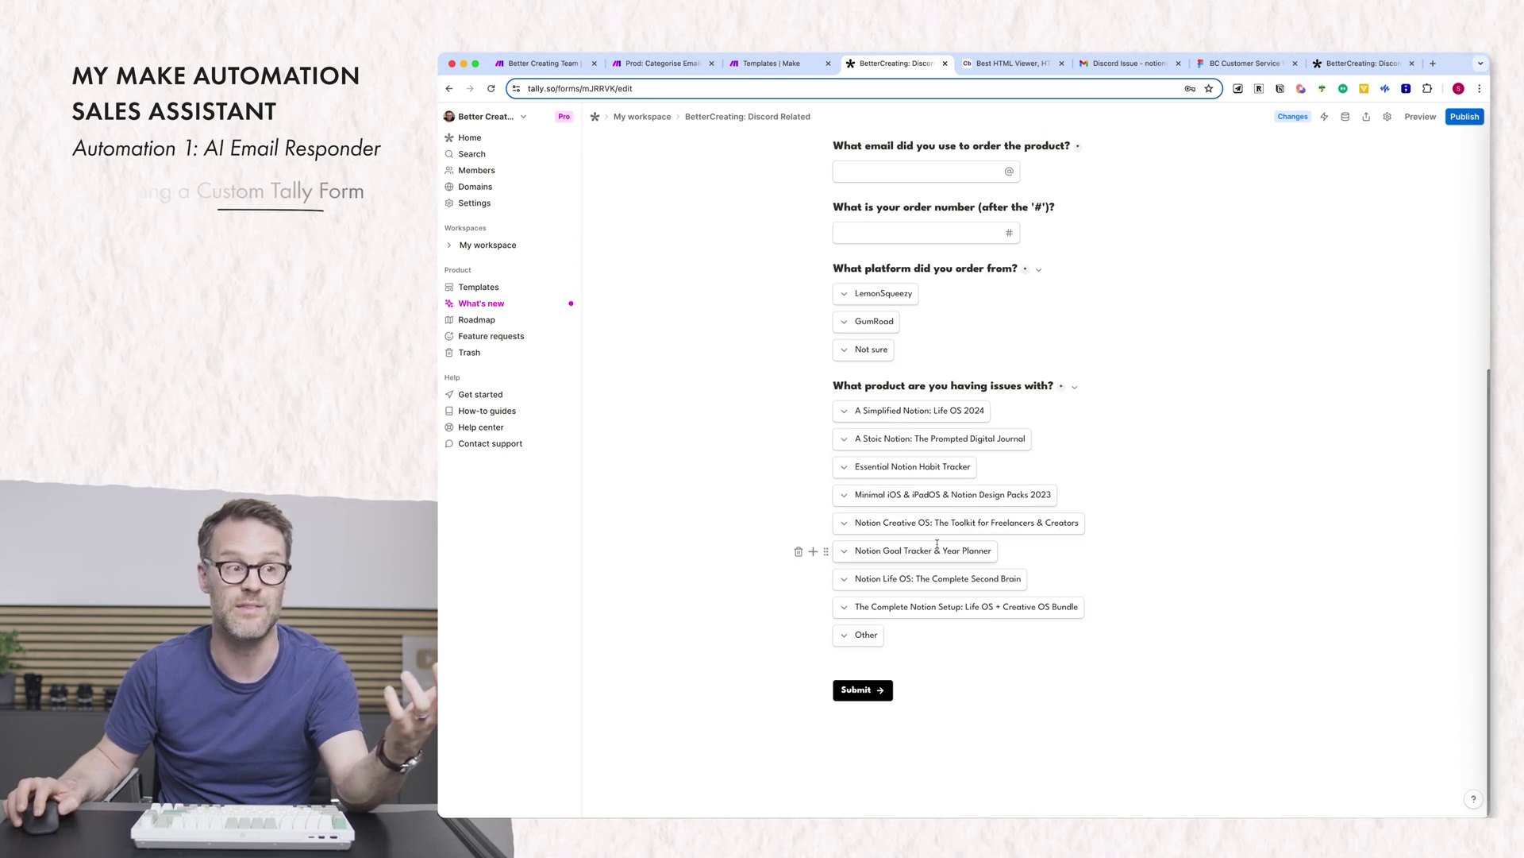
scroll(860, 427, up, 5)
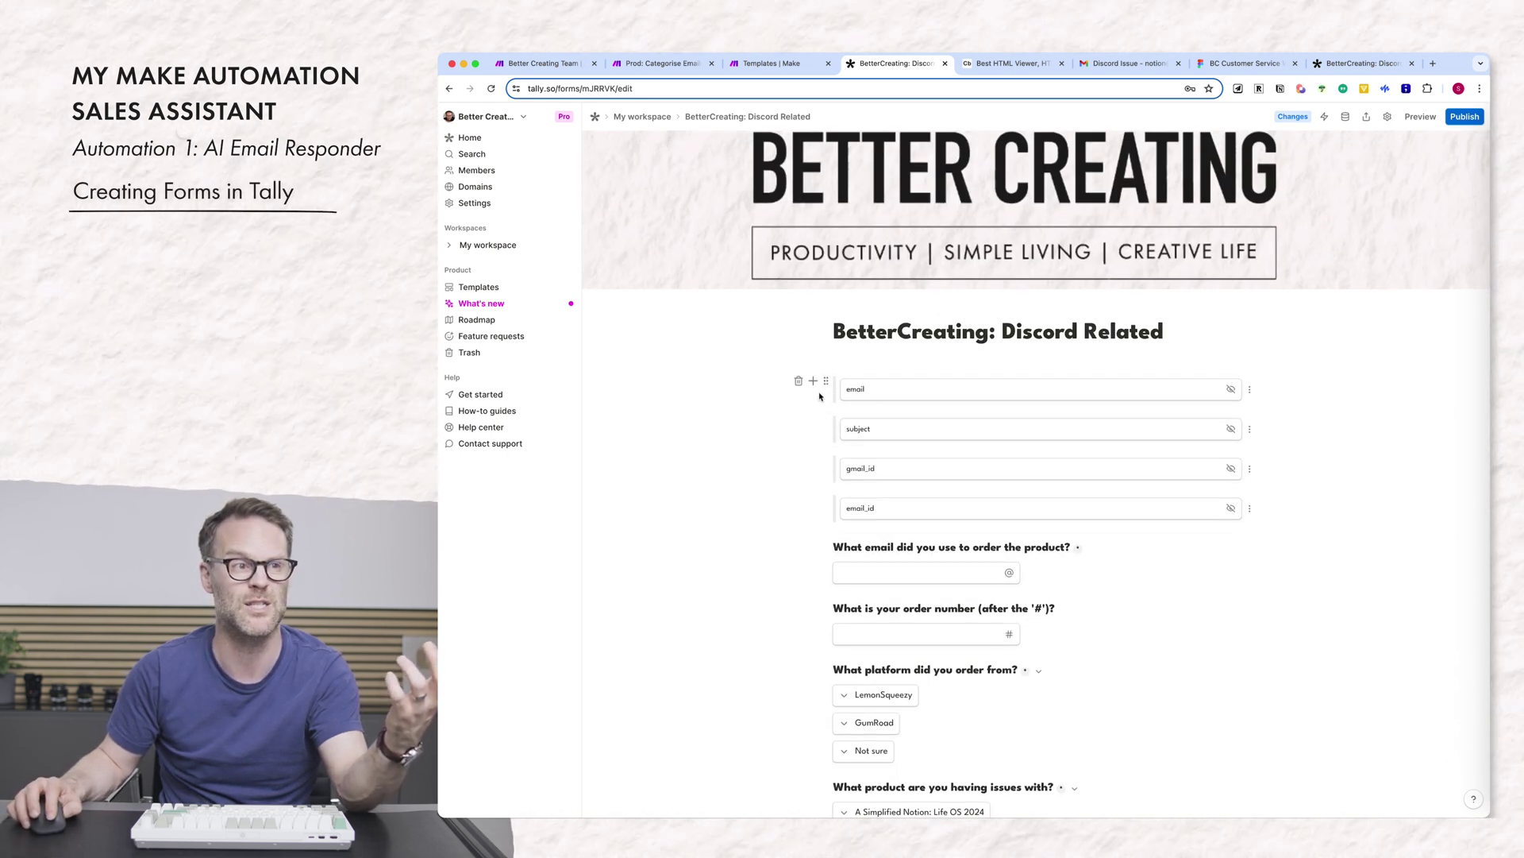
click(813, 381)
scroll(817, 482, down, 2)
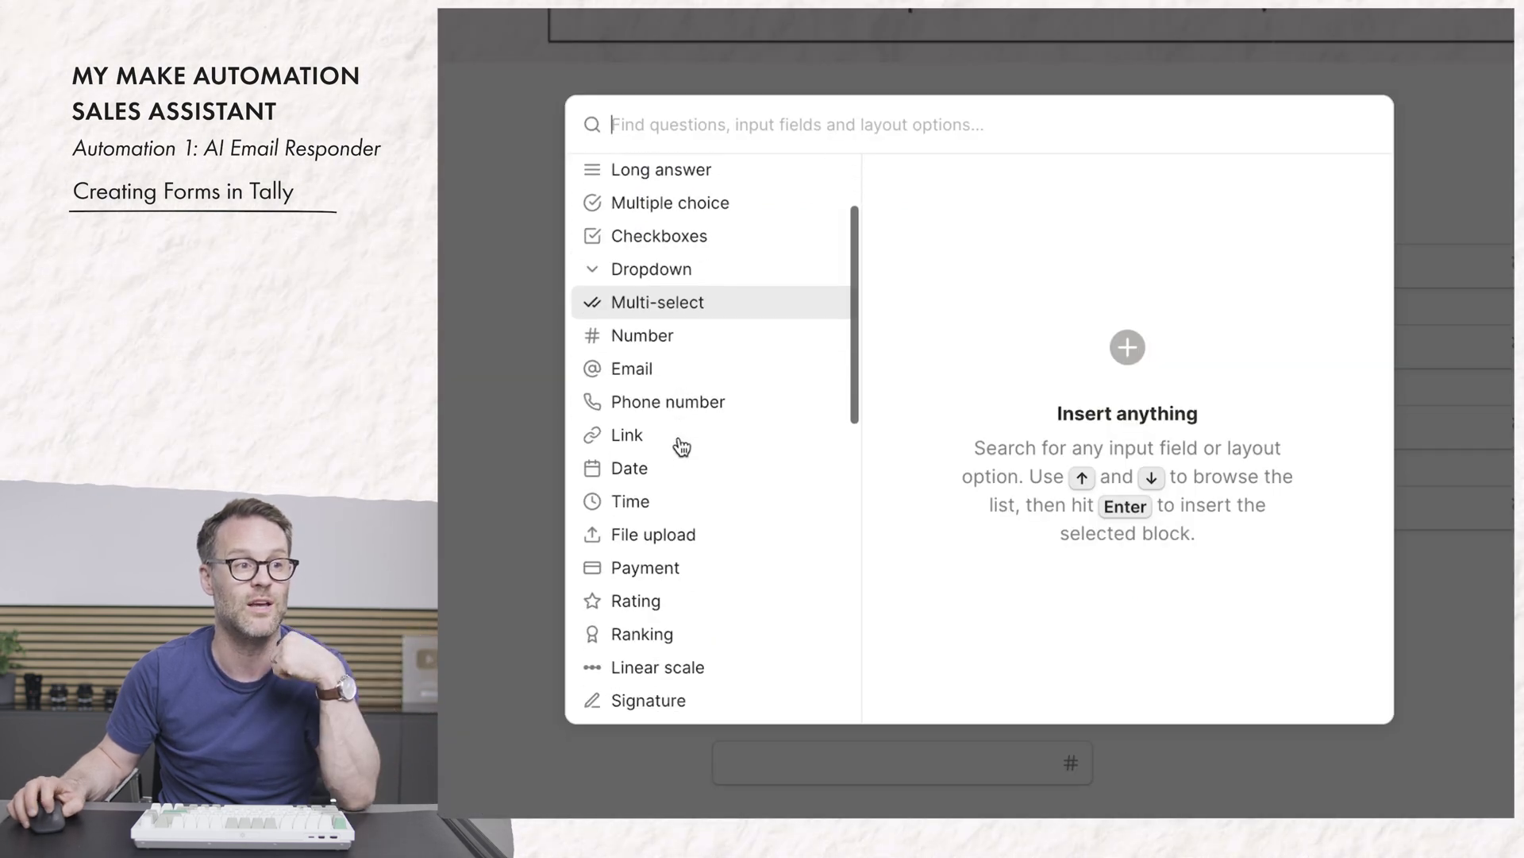
scroll(681, 447, down, 10)
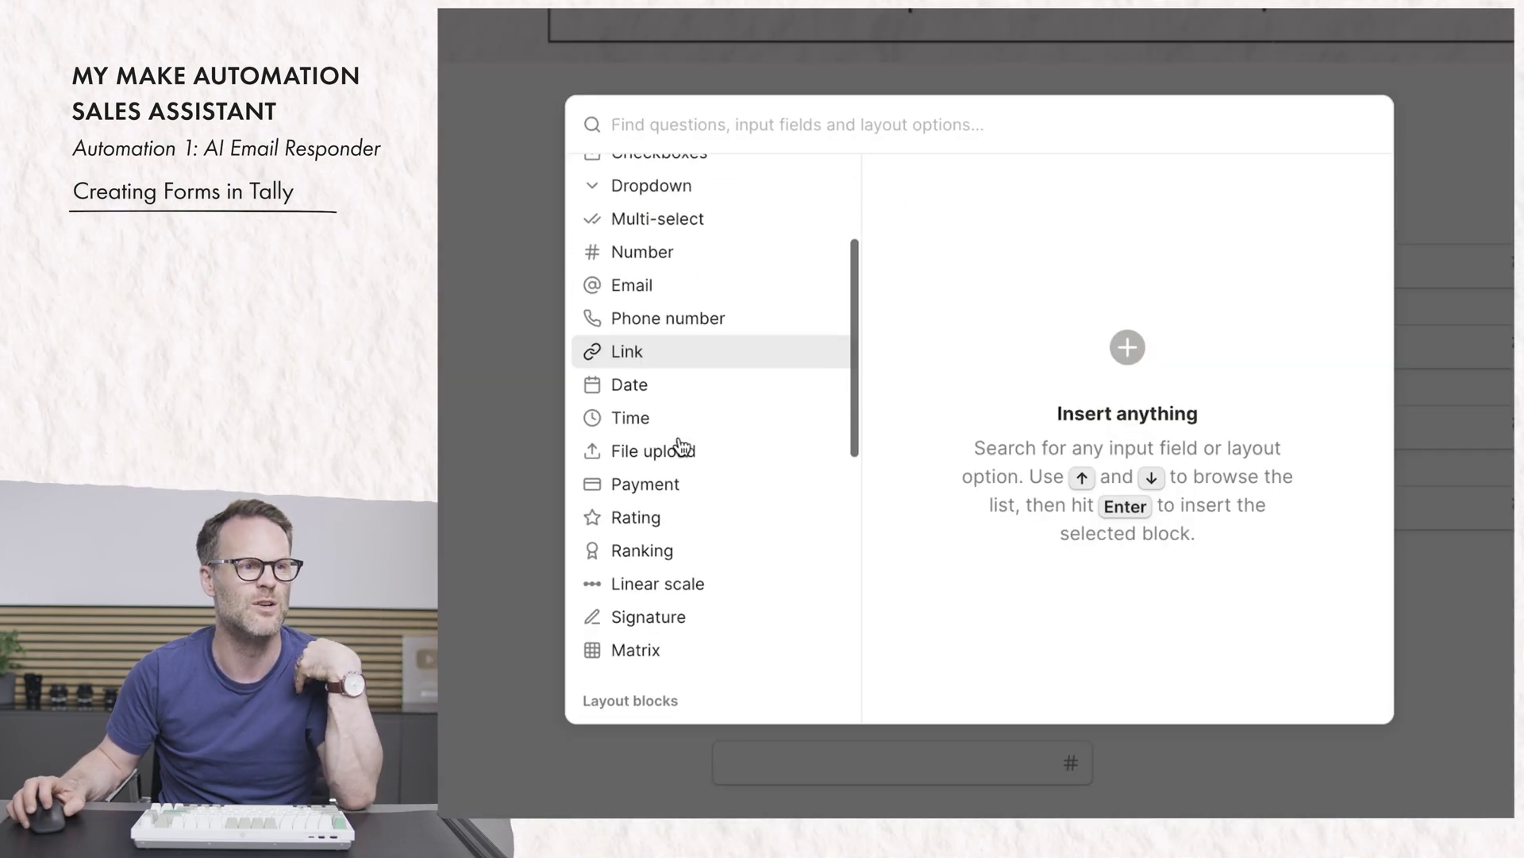
scroll(681, 447, down, 5)
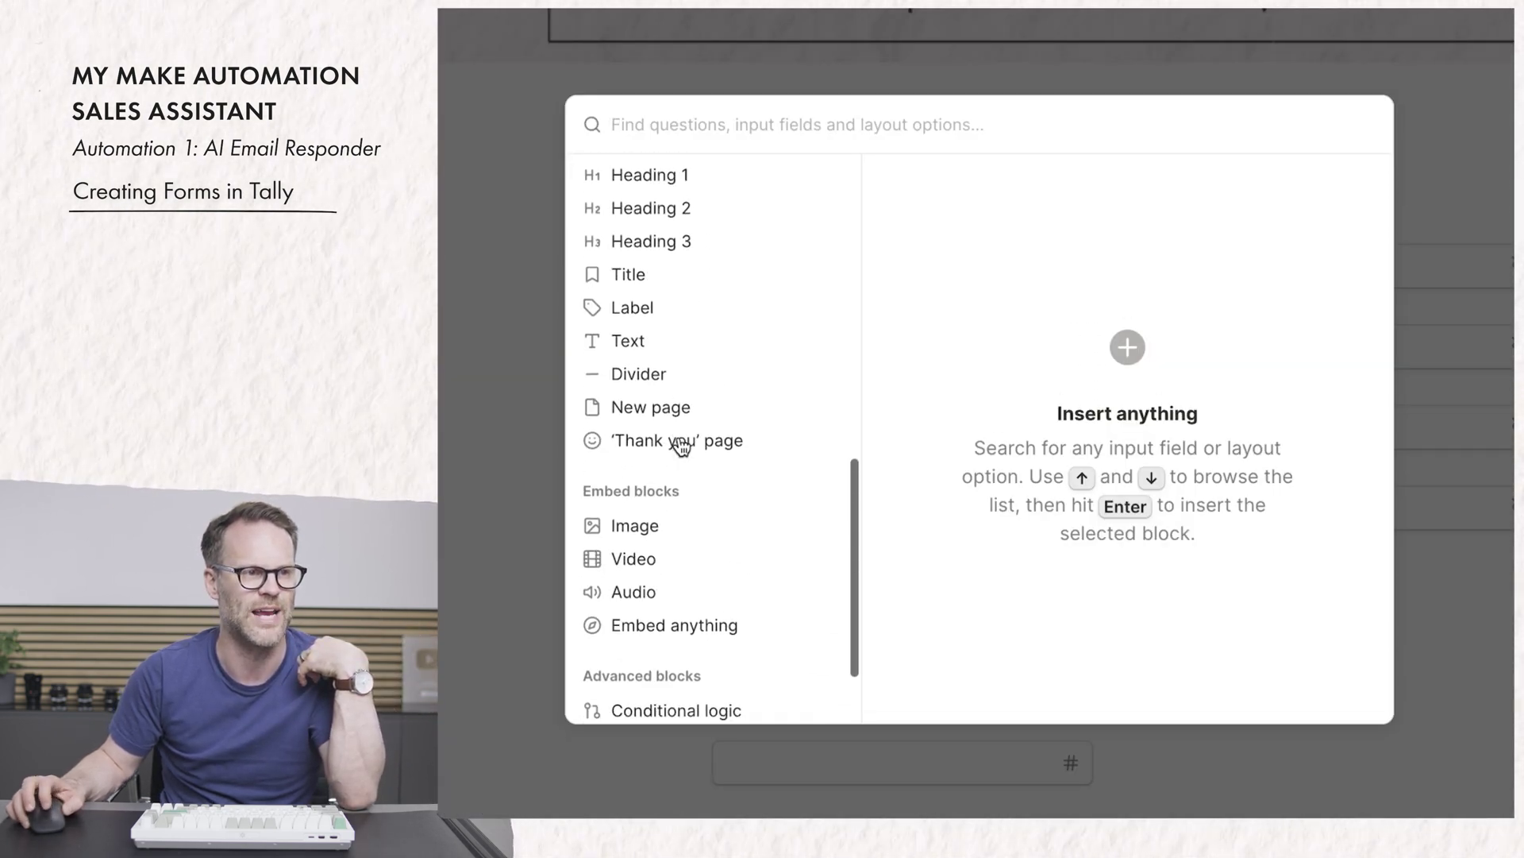
scroll(667, 665, up, 8)
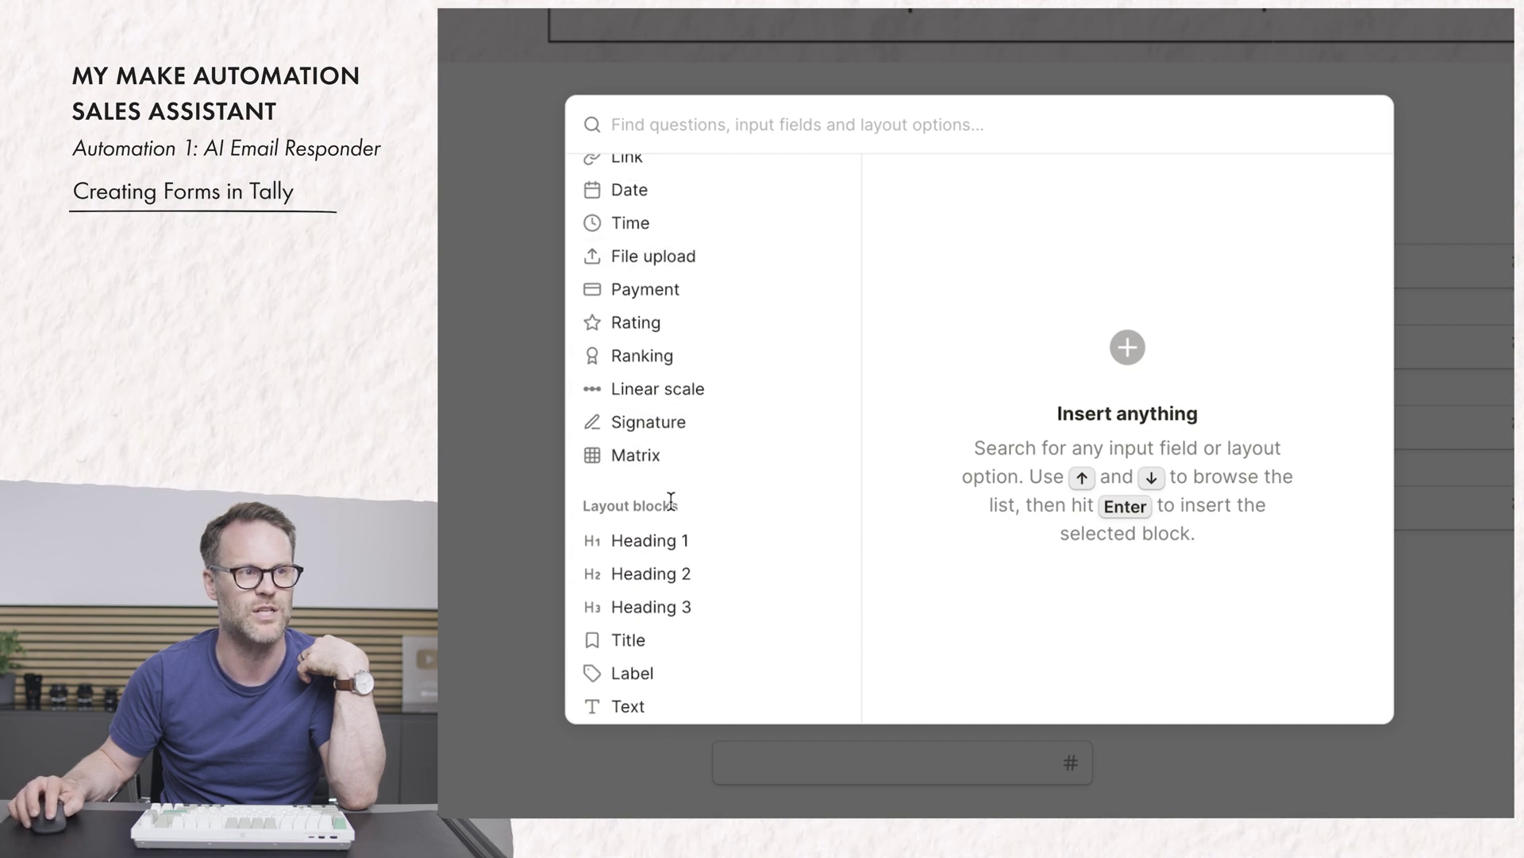
scroll(640, 395, up, 3)
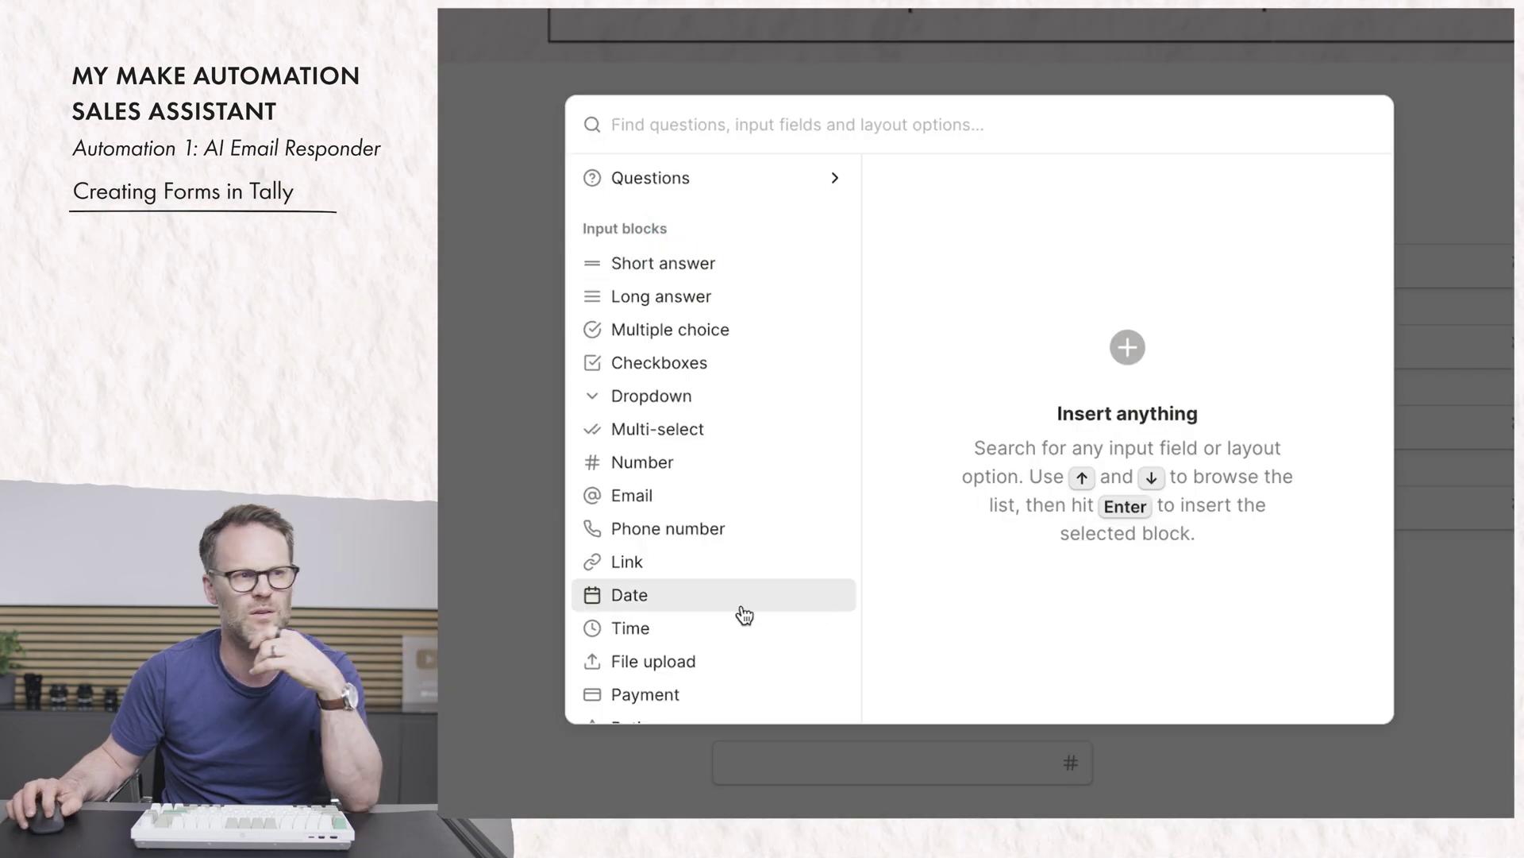
scroll(742, 612, down, 10)
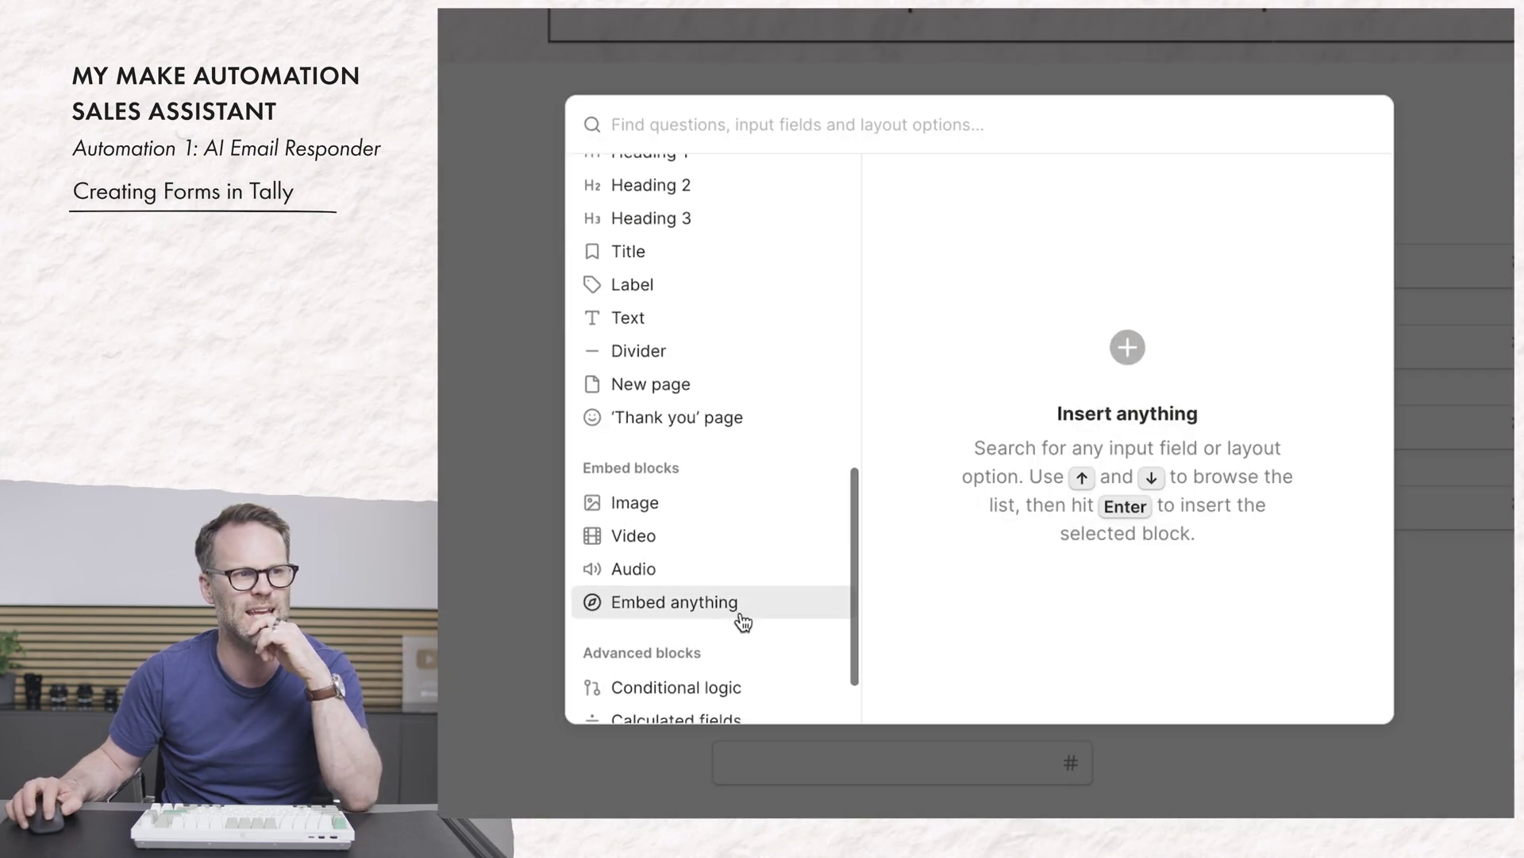
scroll(742, 617, down, 2)
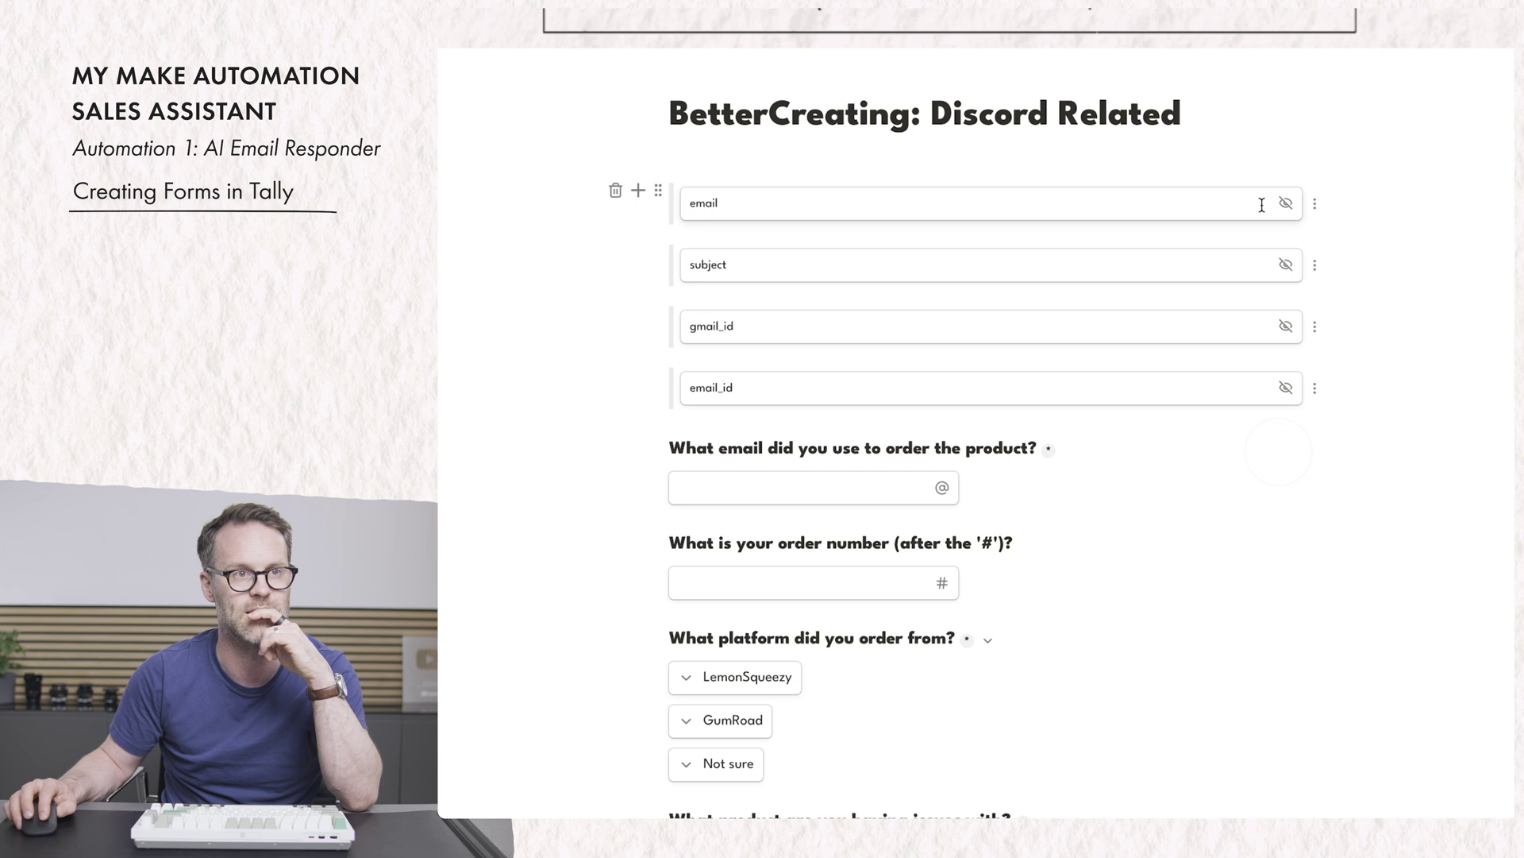
click(1314, 205)
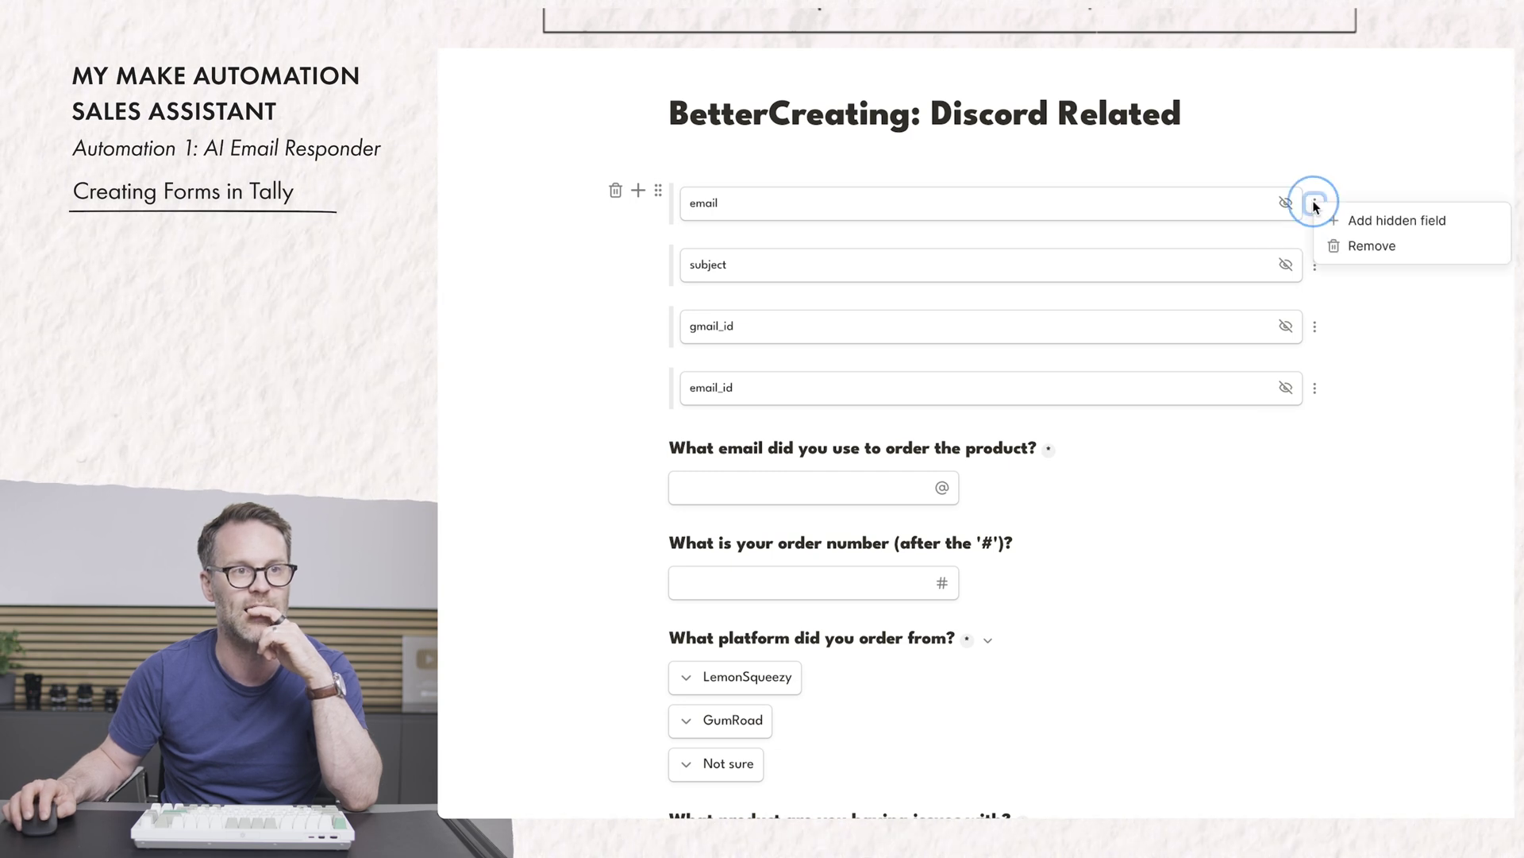
click(1427, 182)
click(787, 202)
double_click(704, 204)
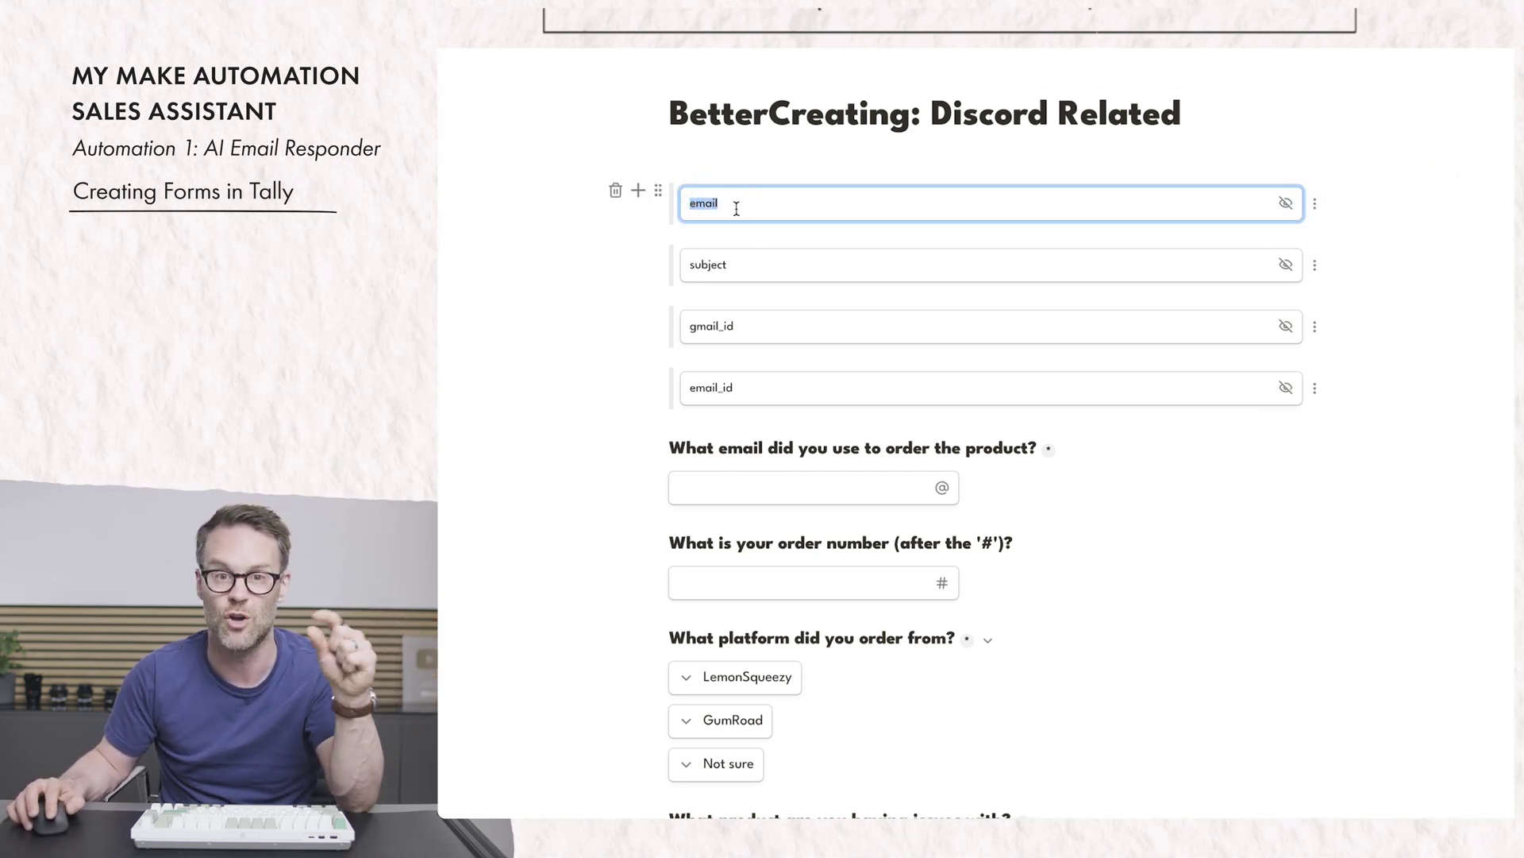
click(758, 268)
click(762, 327)
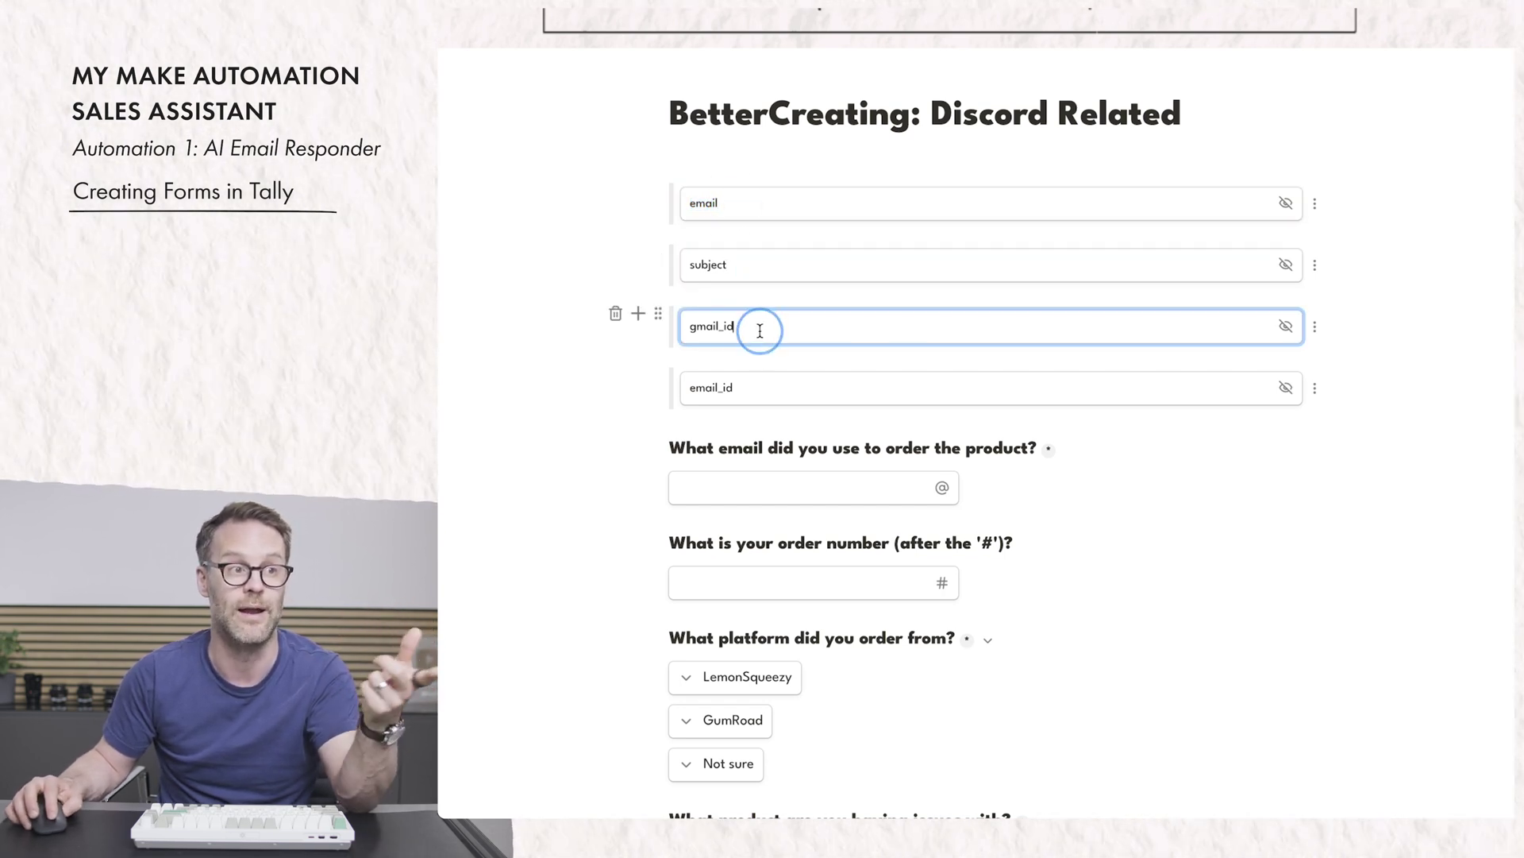
click(754, 385)
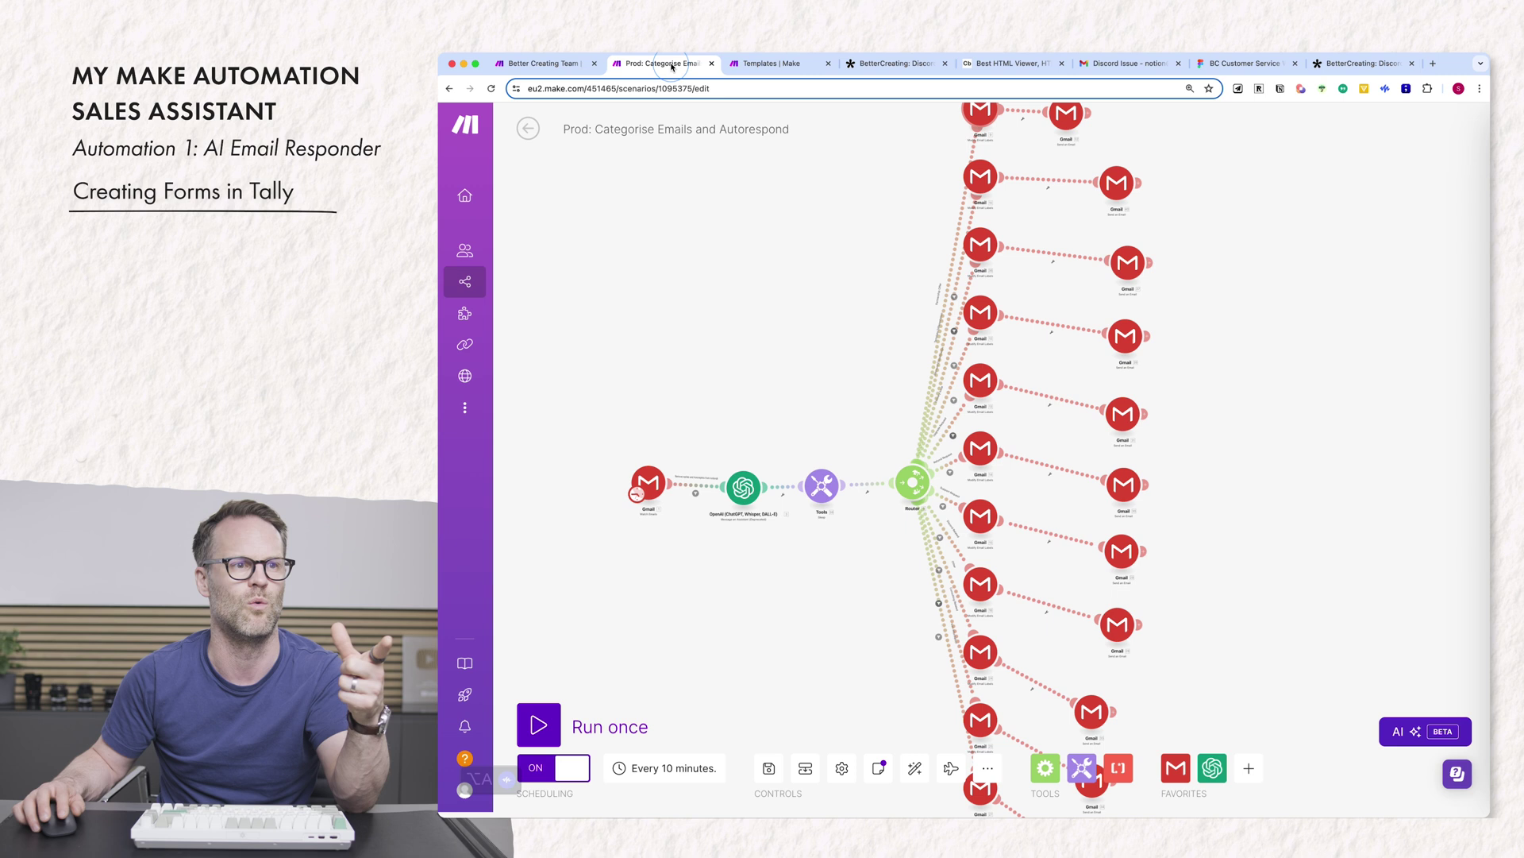
Step: Check the reply Gmail module's prefilled tally.so link, then view the published Discord Related form
click(1117, 486)
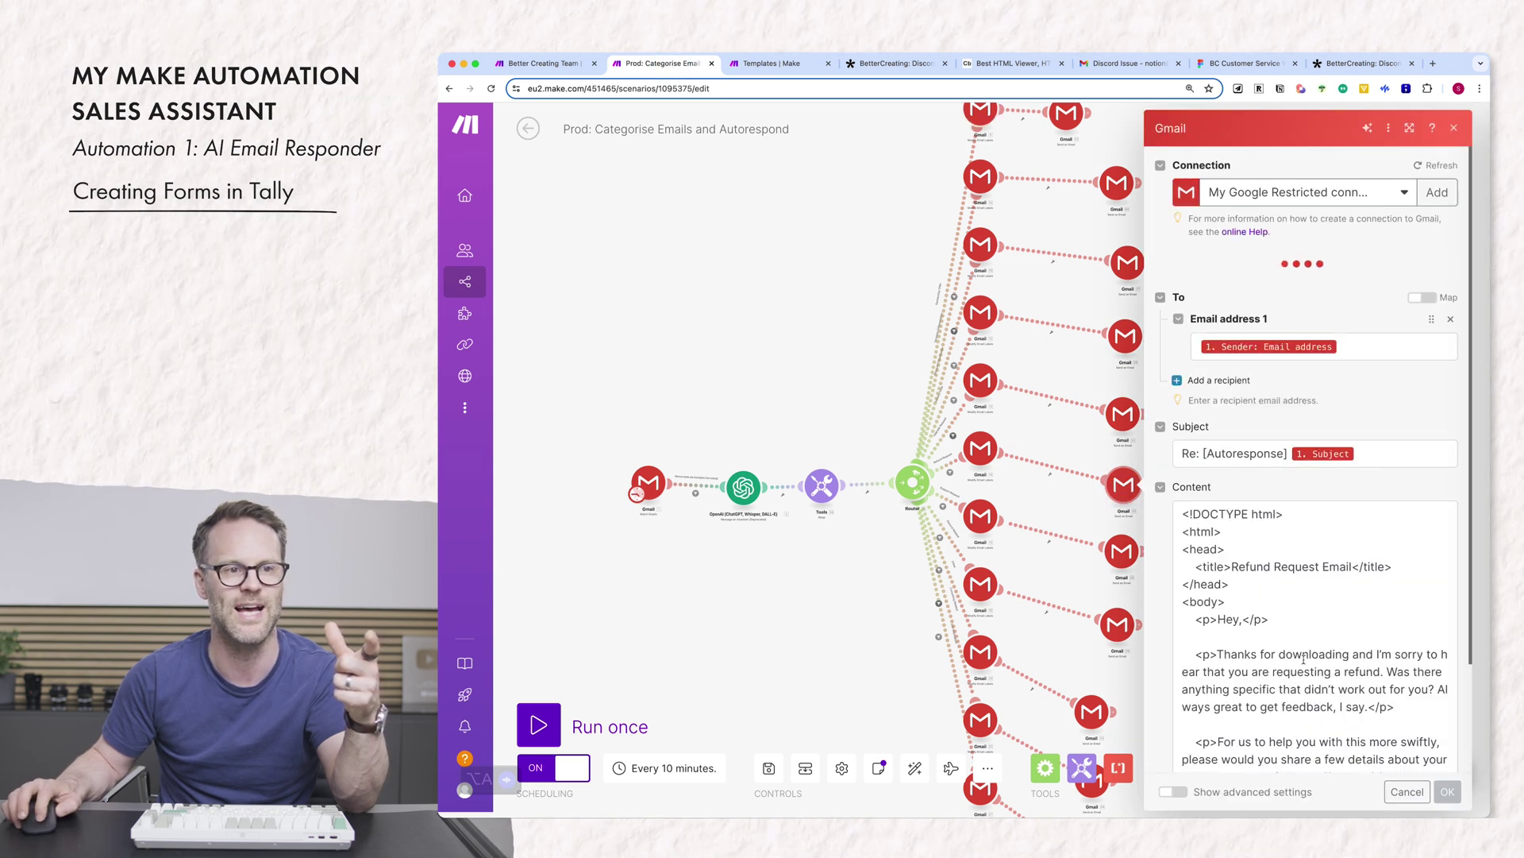
scroll(1303, 659, down, 3)
scroll(1274, 563, down, 1)
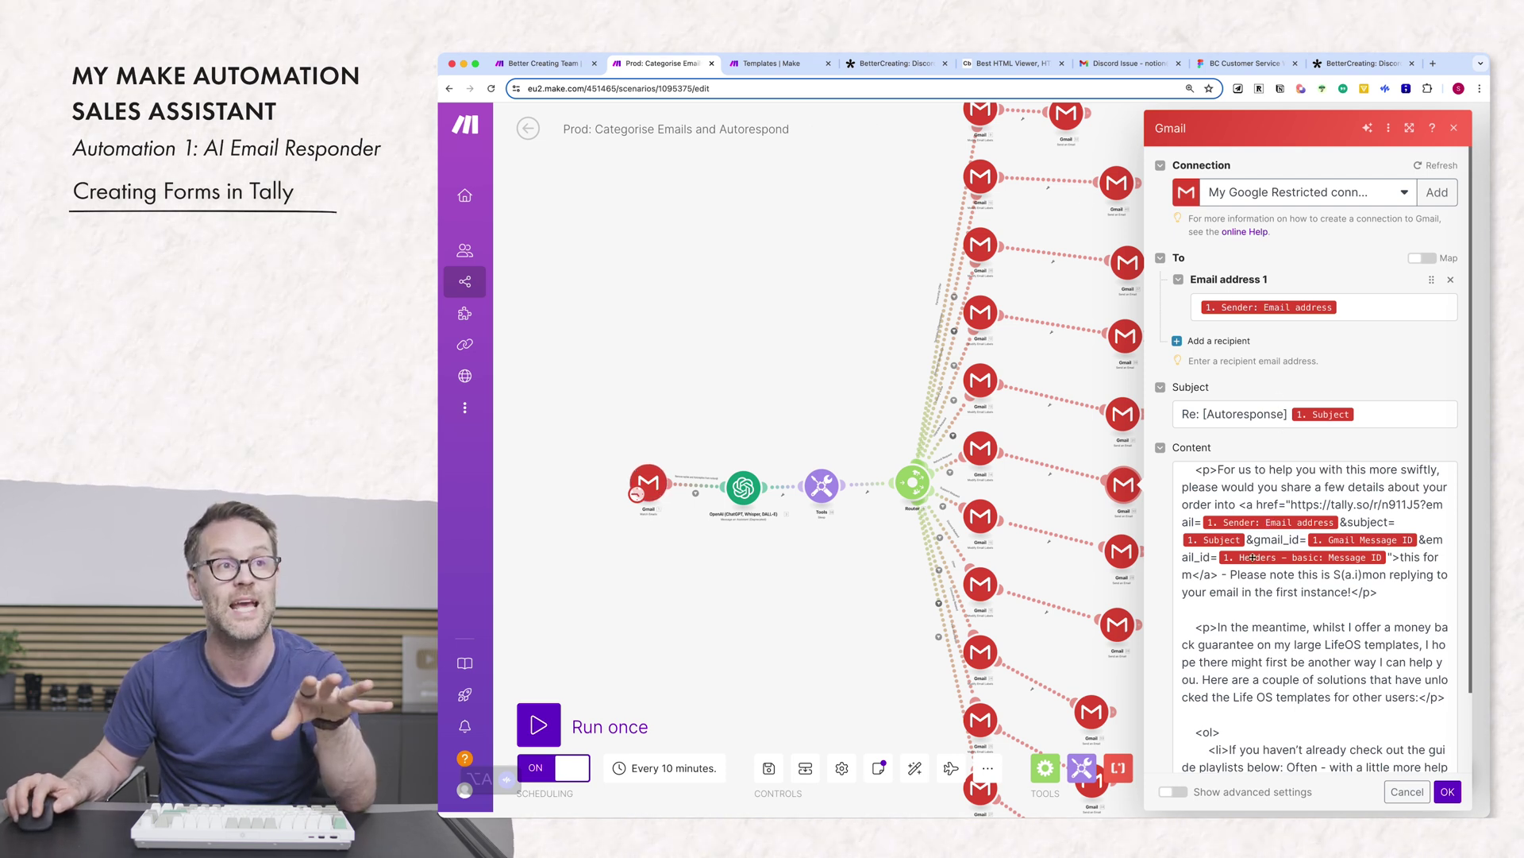
click(1364, 66)
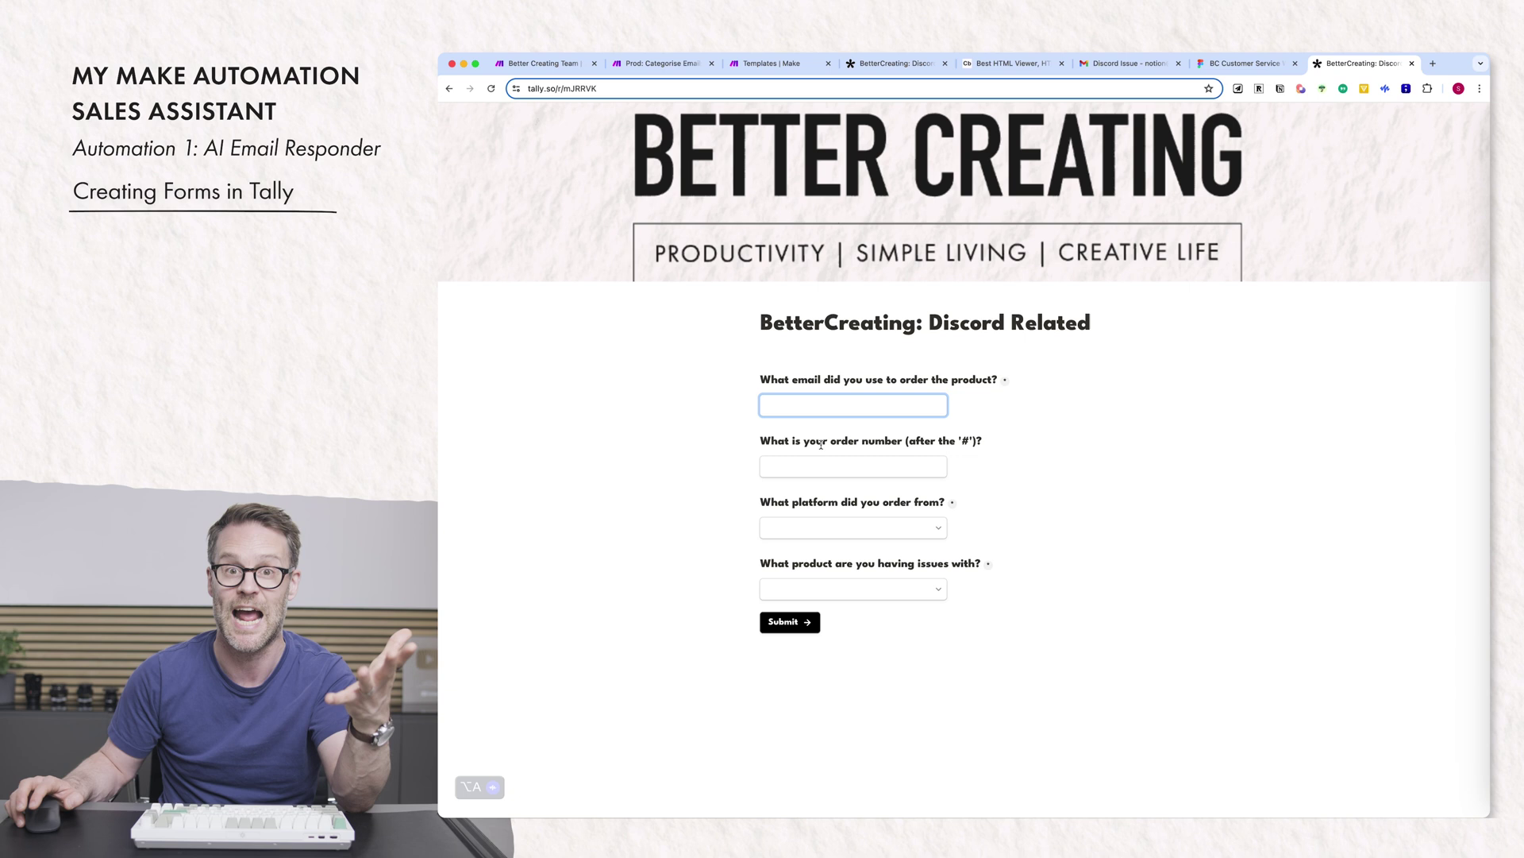
Step: From My workspace, open the Better Creating Inquiry Form and scroll through its logic
key(super+4)
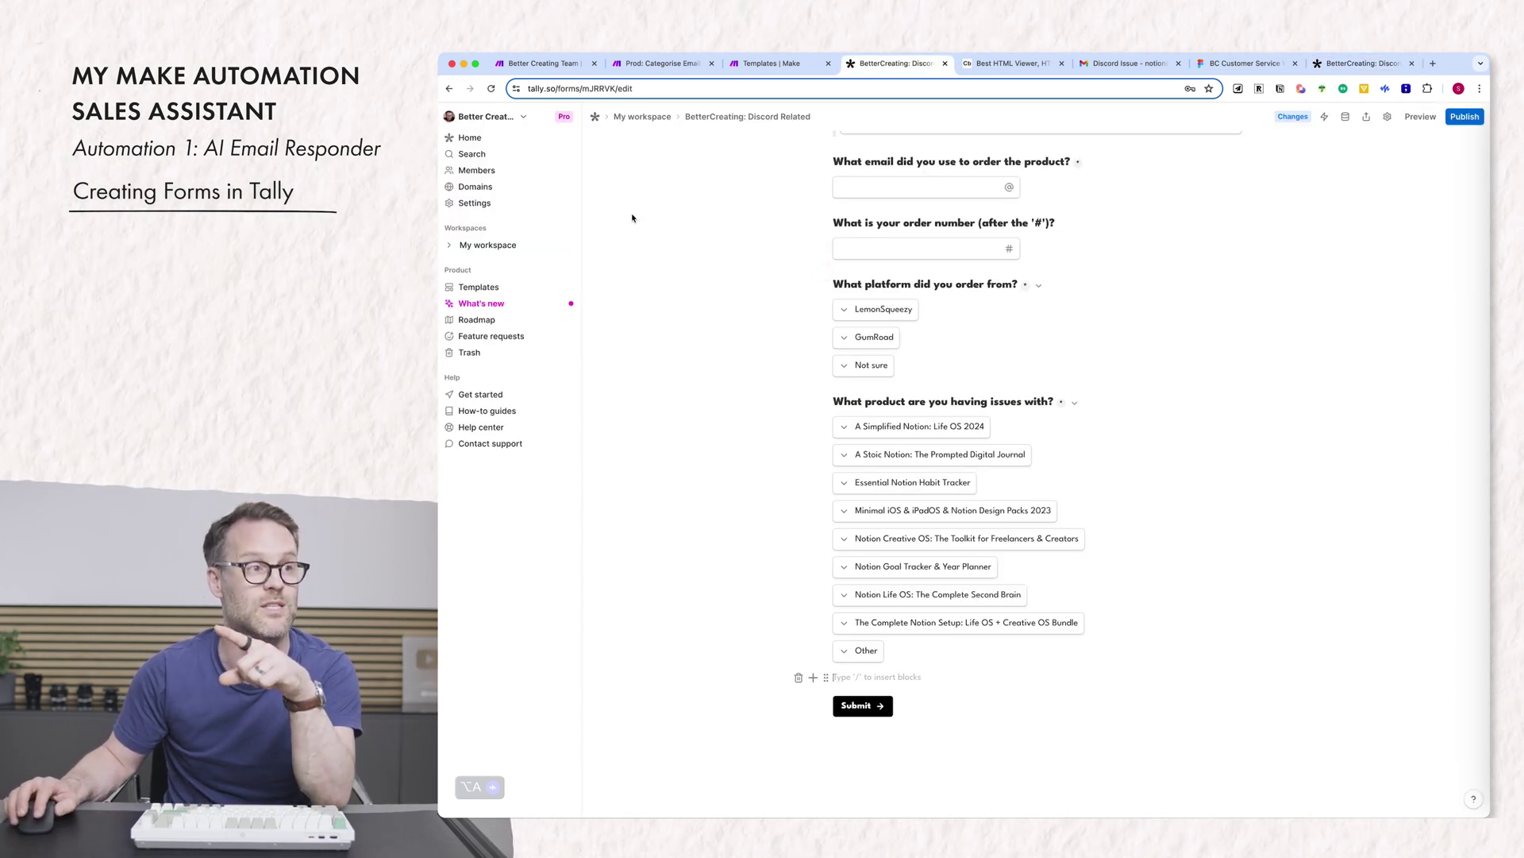
click(641, 117)
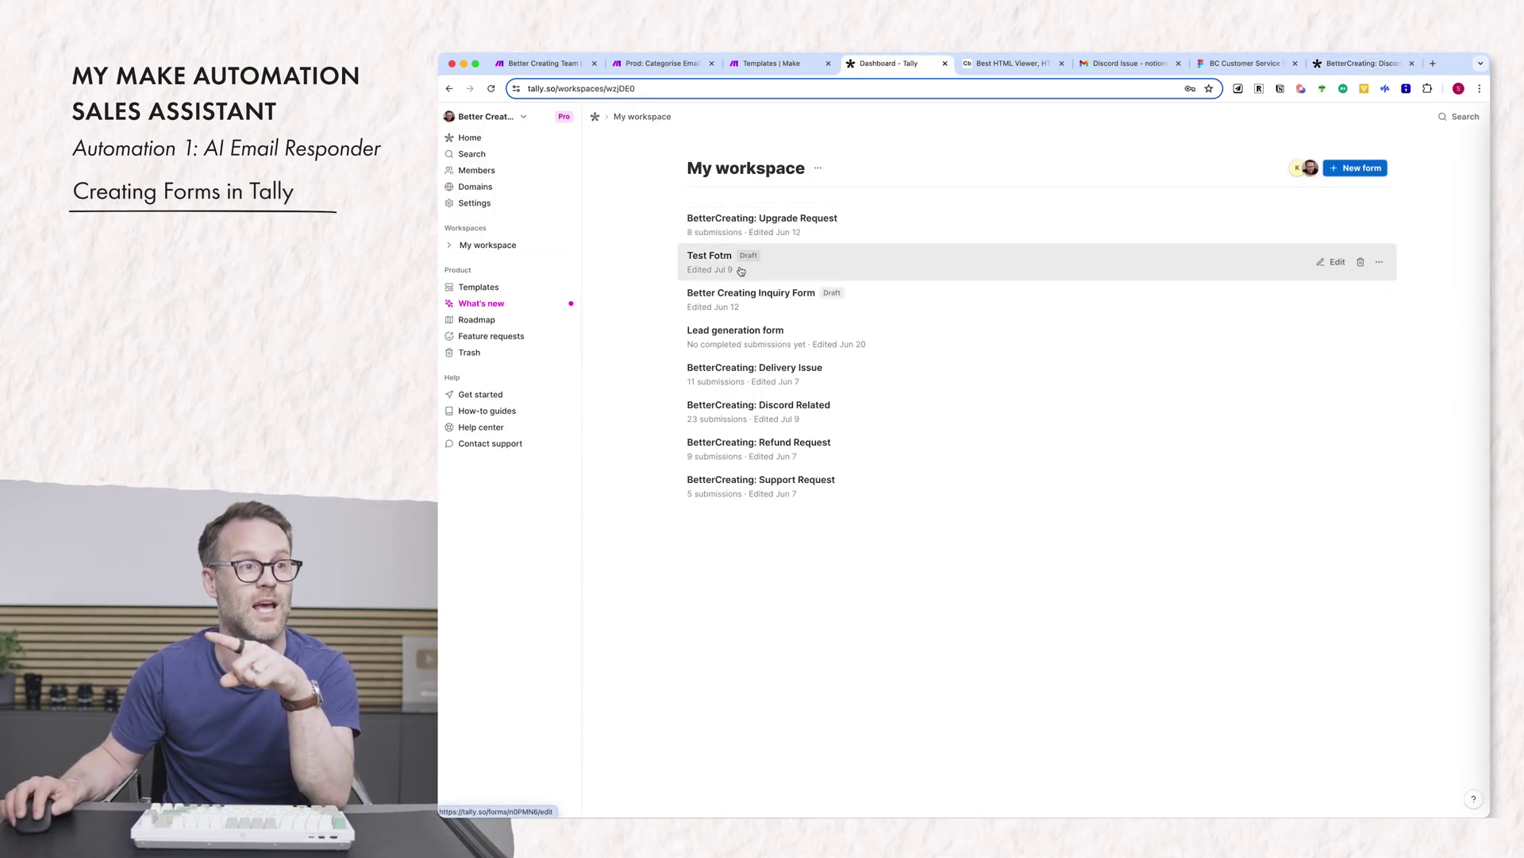
click(751, 298)
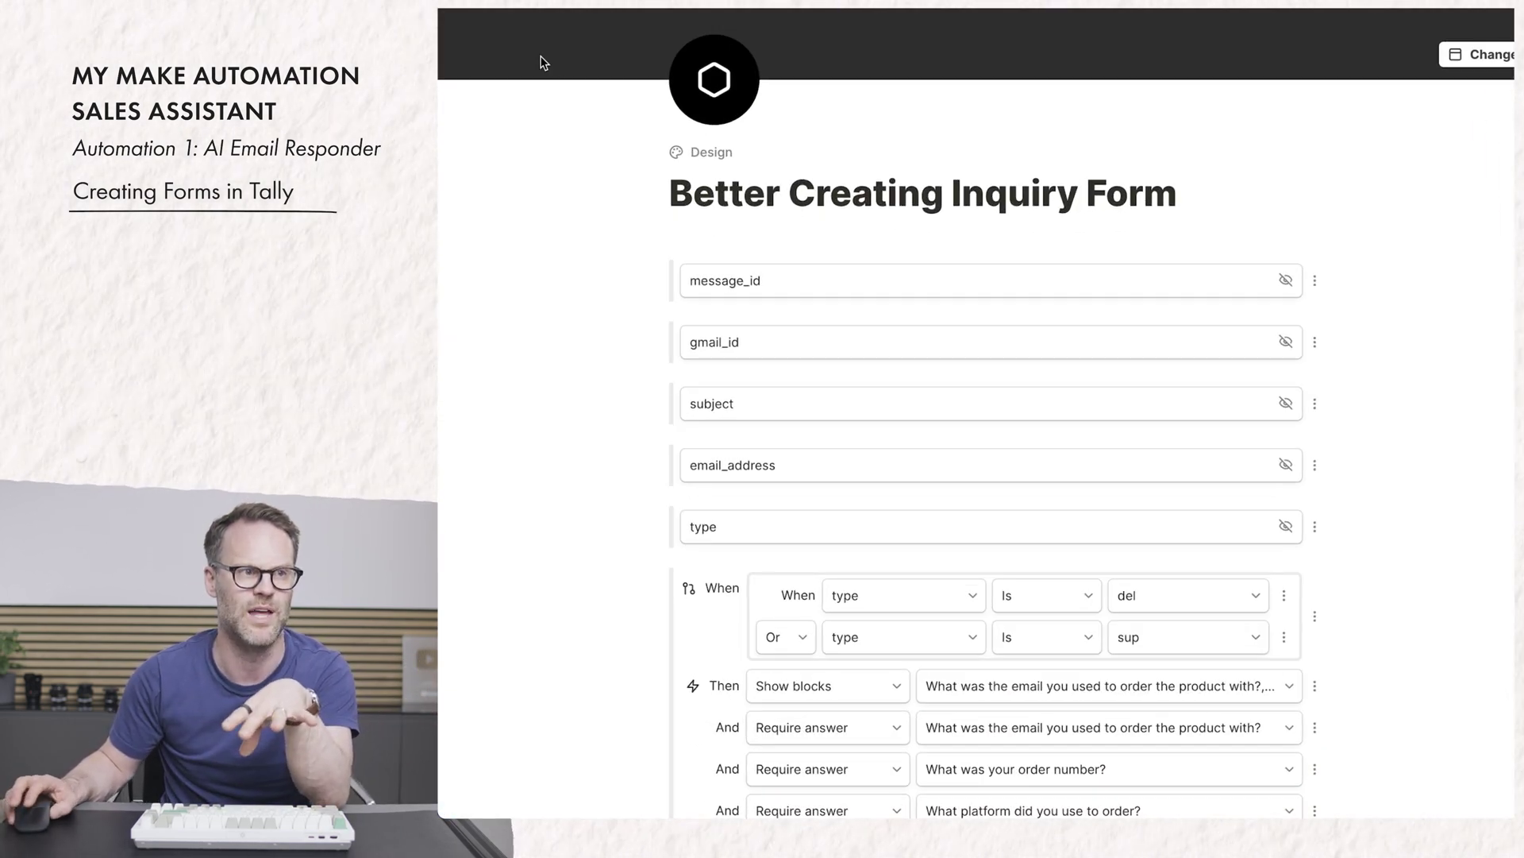
scroll(1135, 496, down, 3)
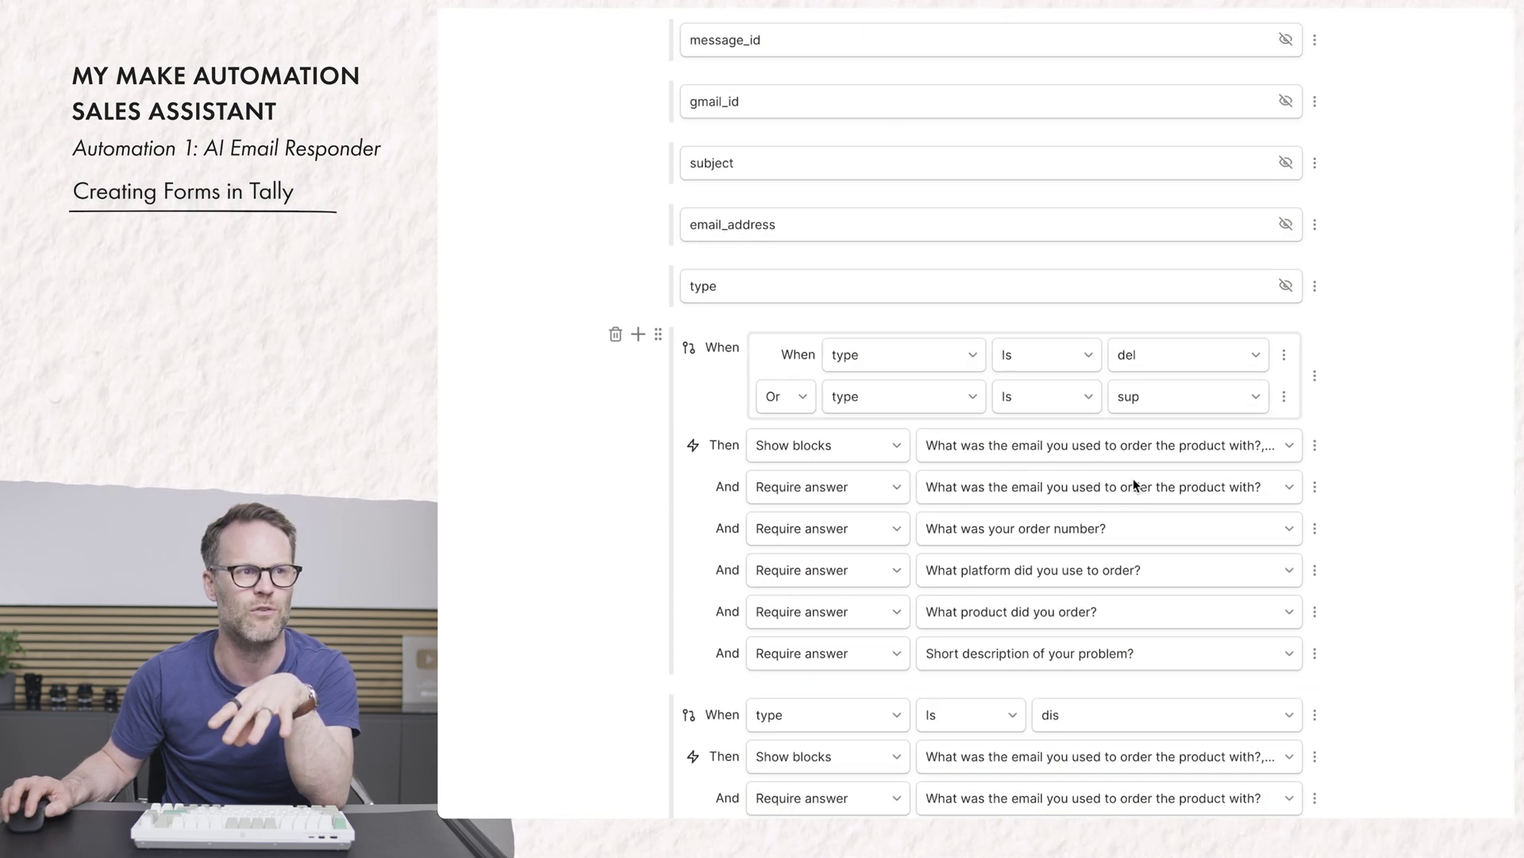
scroll(911, 390, down, 2)
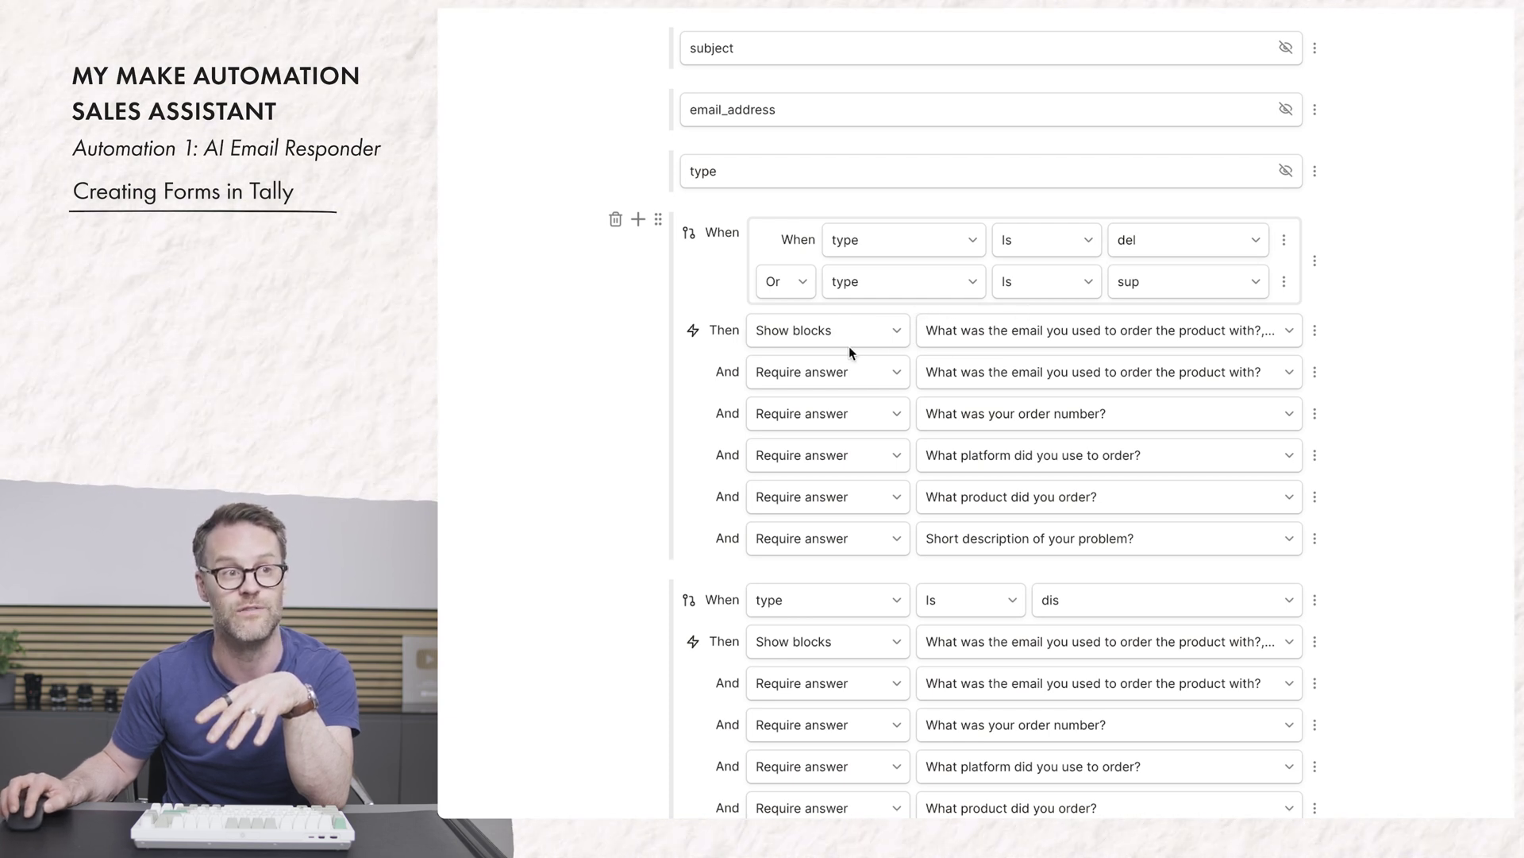
scroll(987, 466, down, 10)
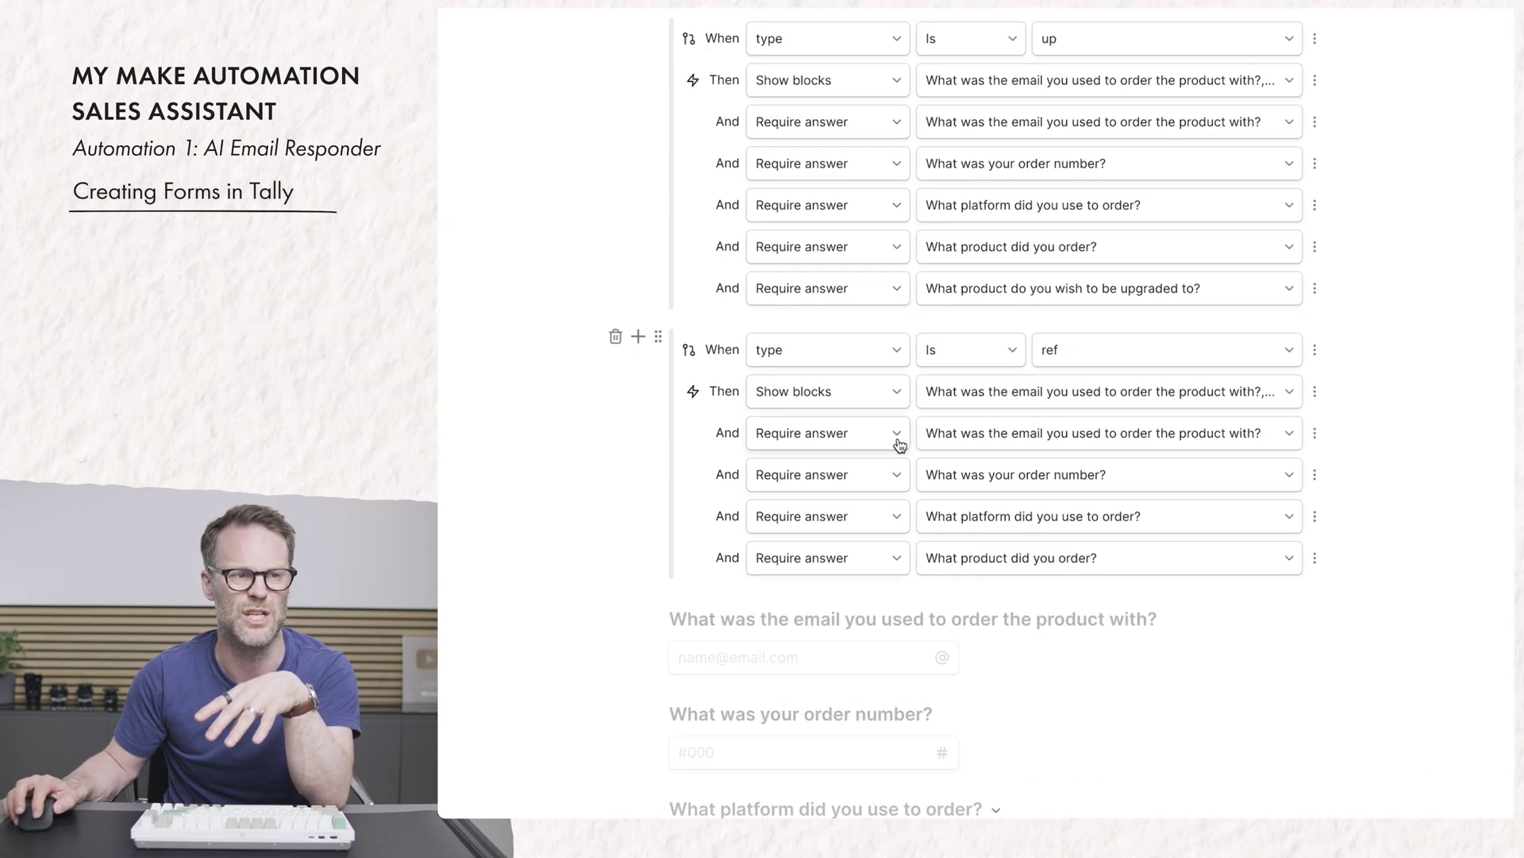
scroll(900, 445, down, 8)
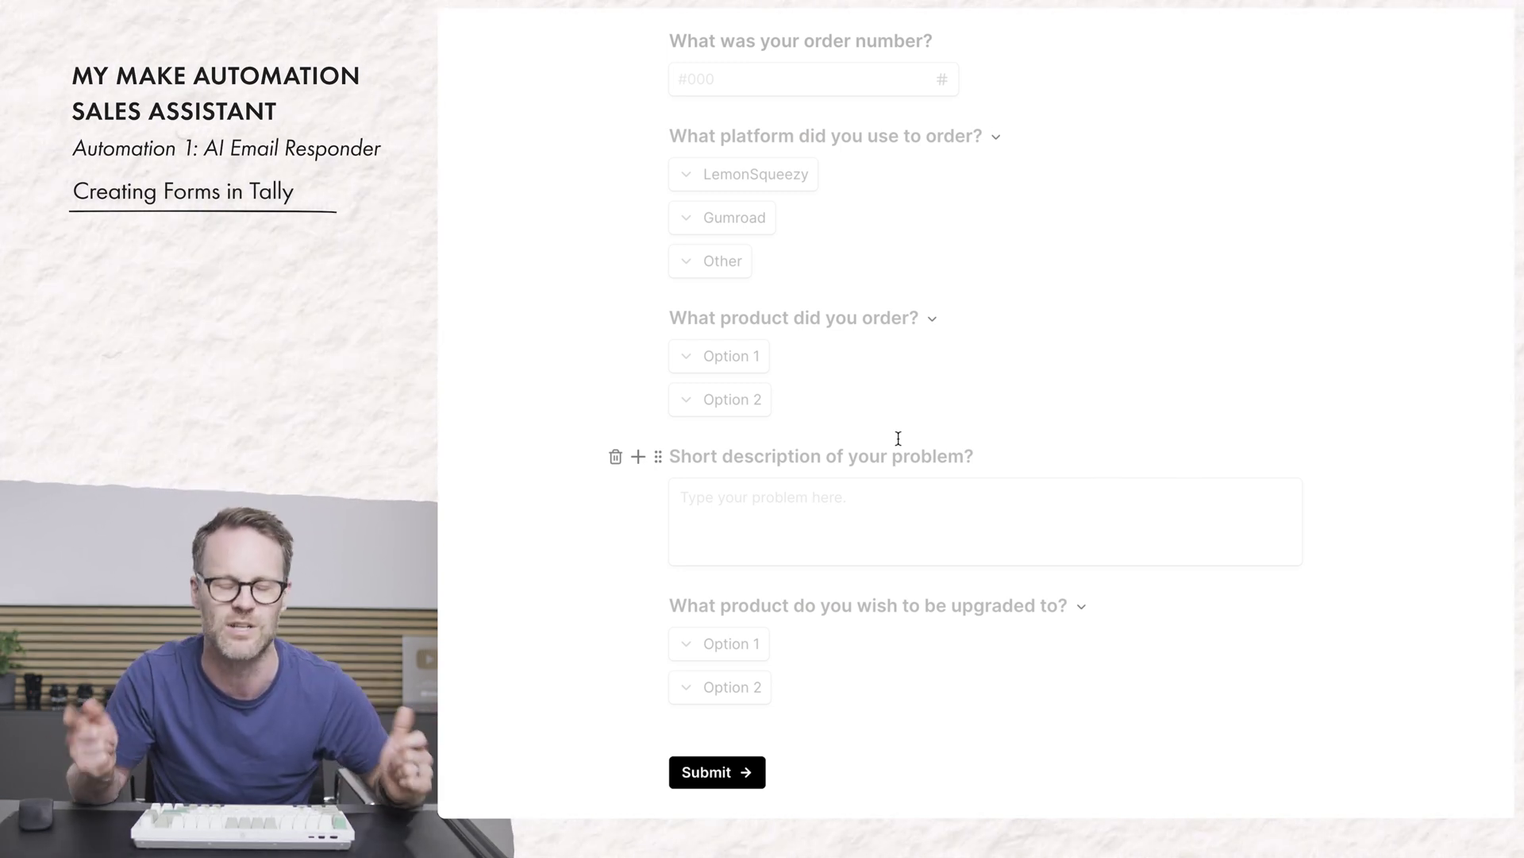
scroll(732, 344, up, 10)
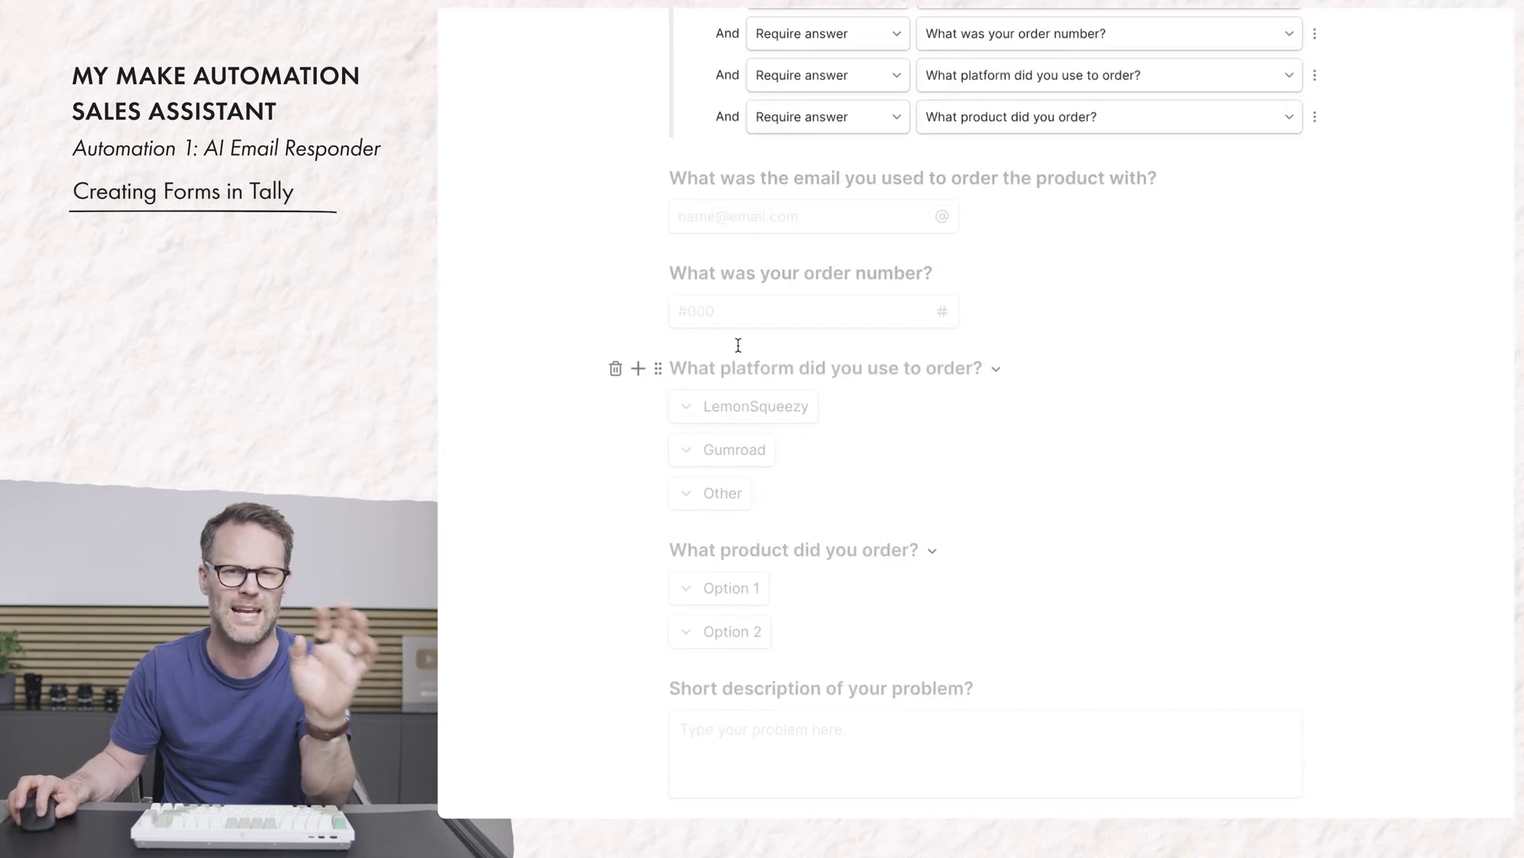
scroll(745, 344, up, 15)
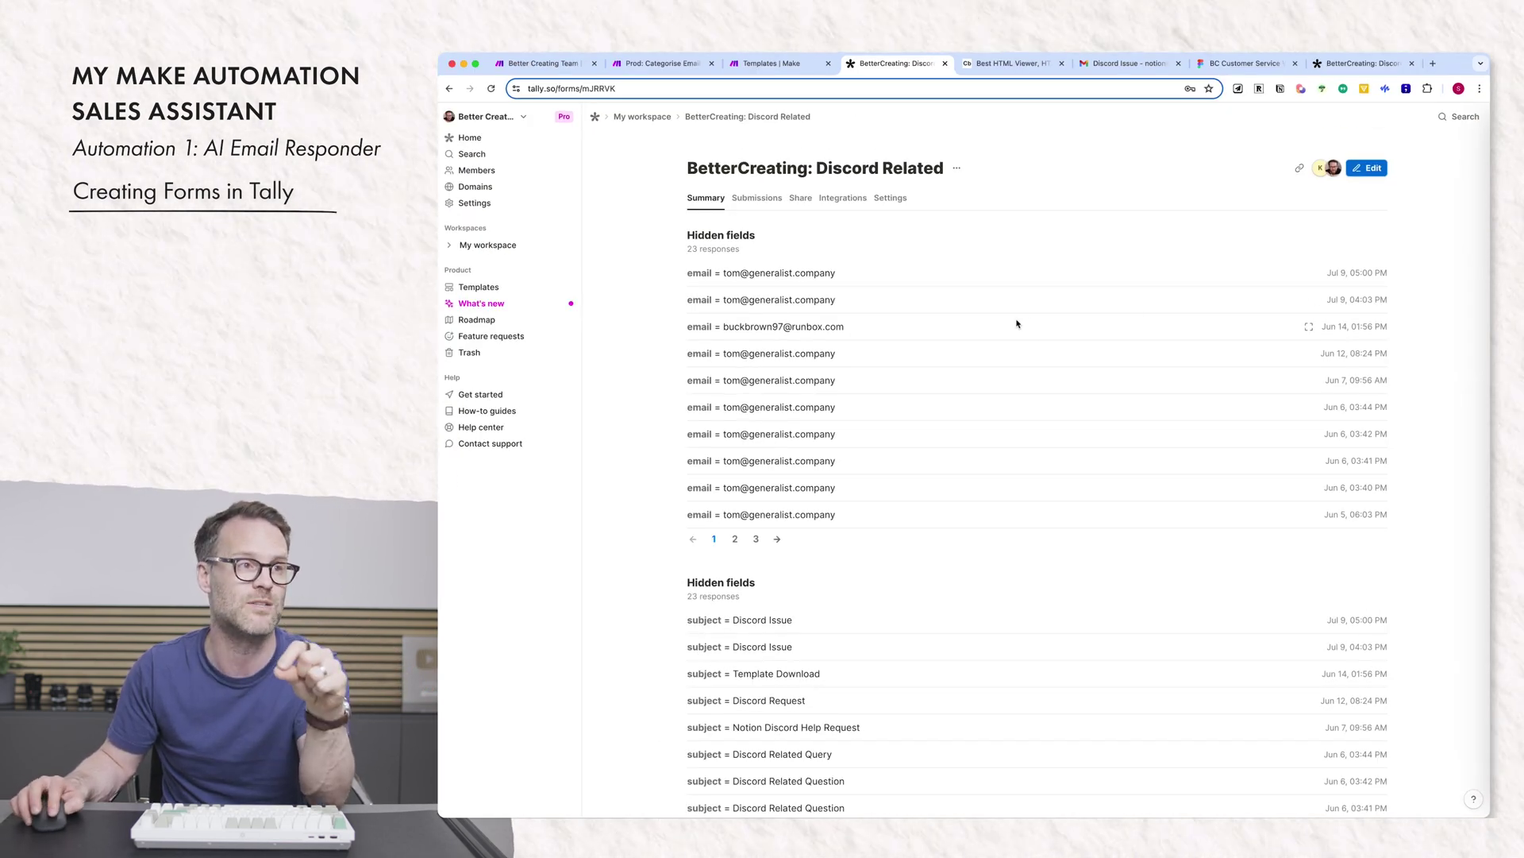
Step: Show the BetterCreating: Discord Related form's Integrations page with its two active Make webhooks
click(846, 205)
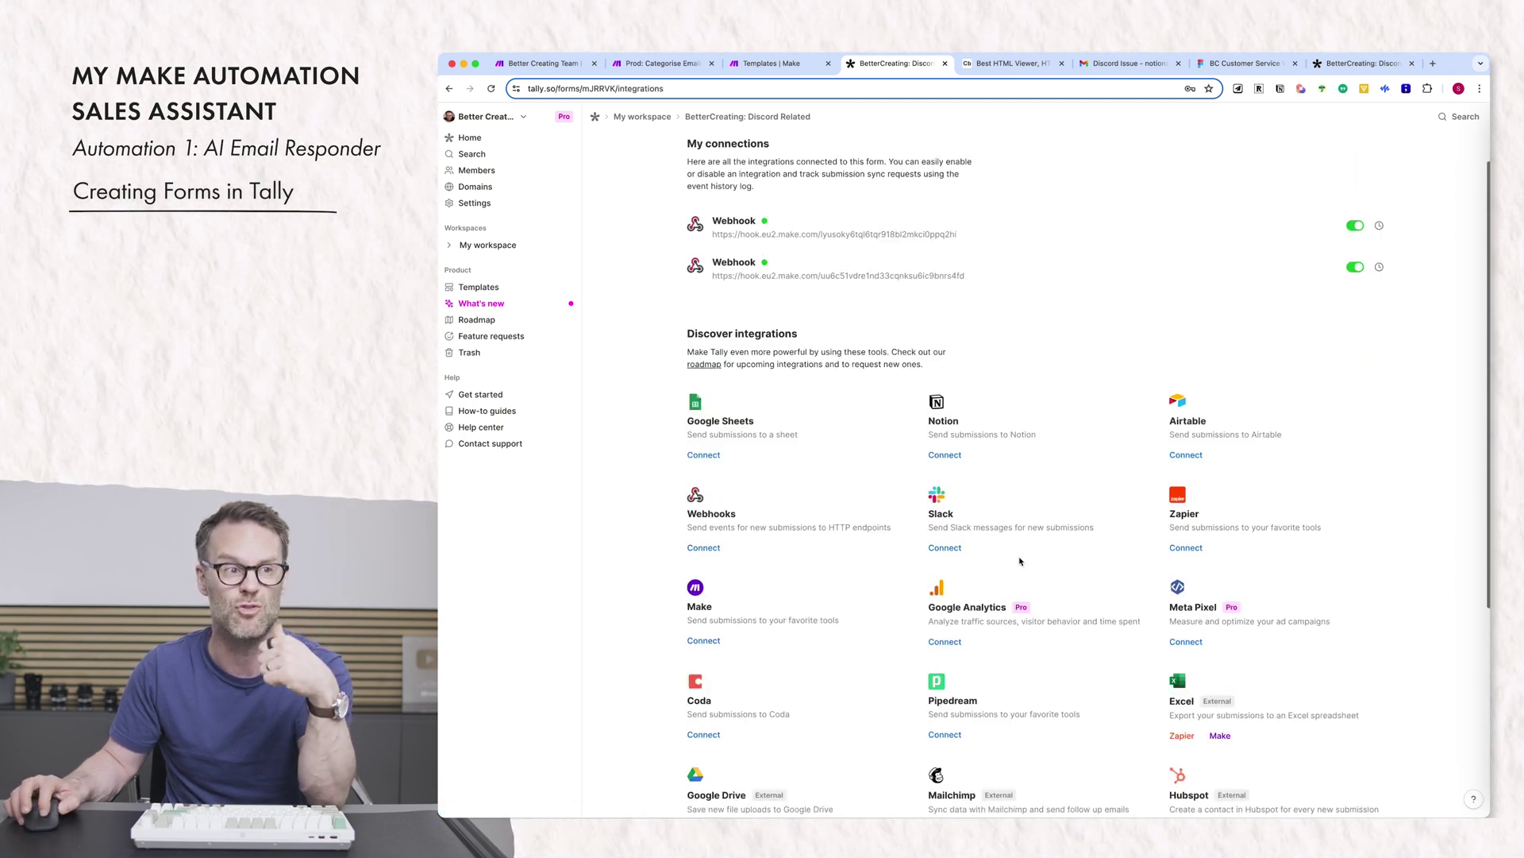
scroll(982, 383, down, 4)
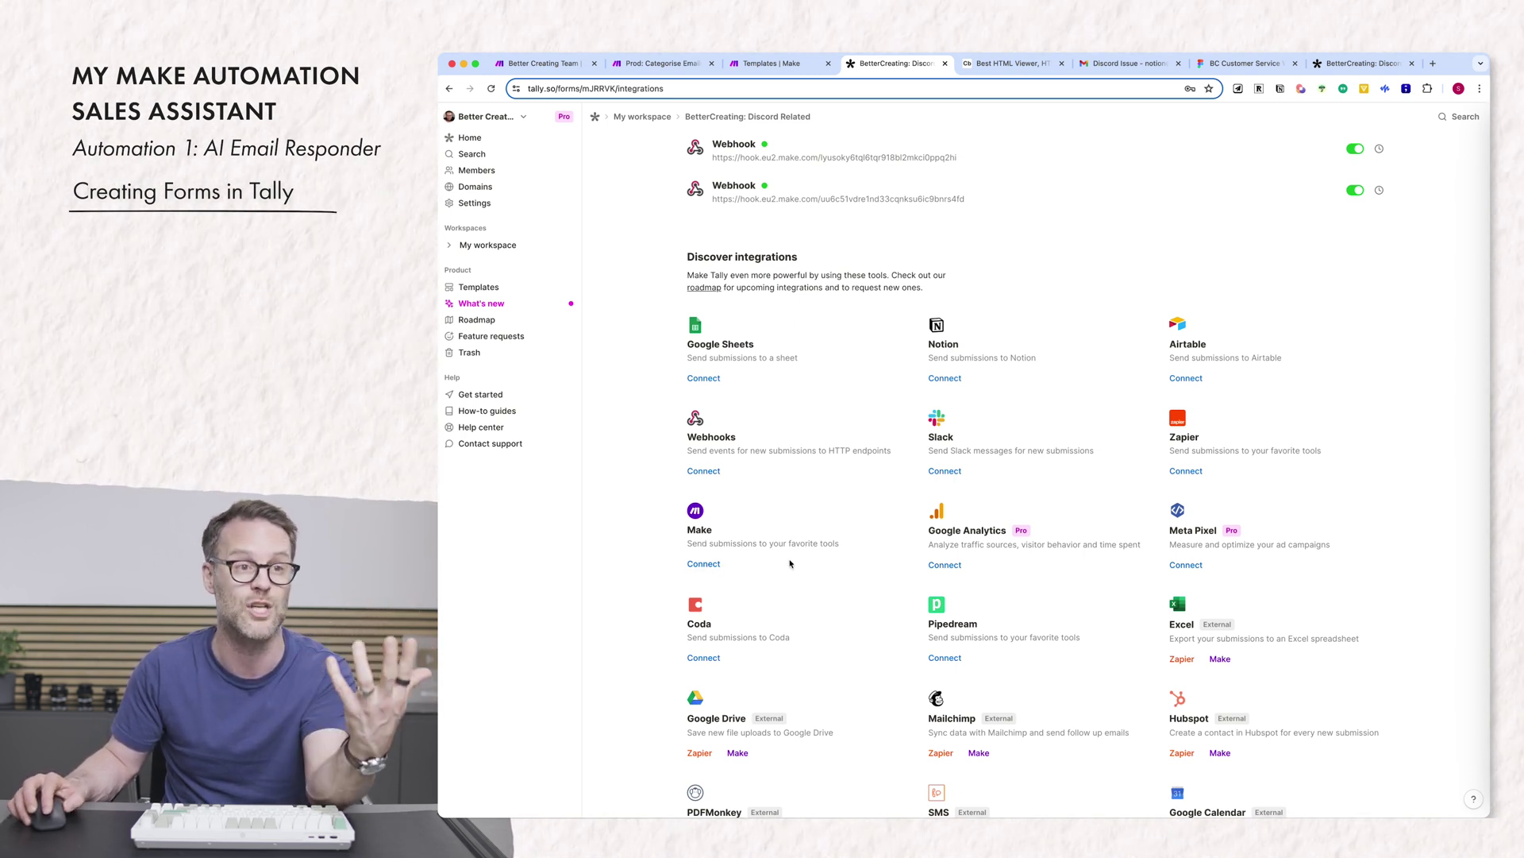
scroll(790, 563, down, 4)
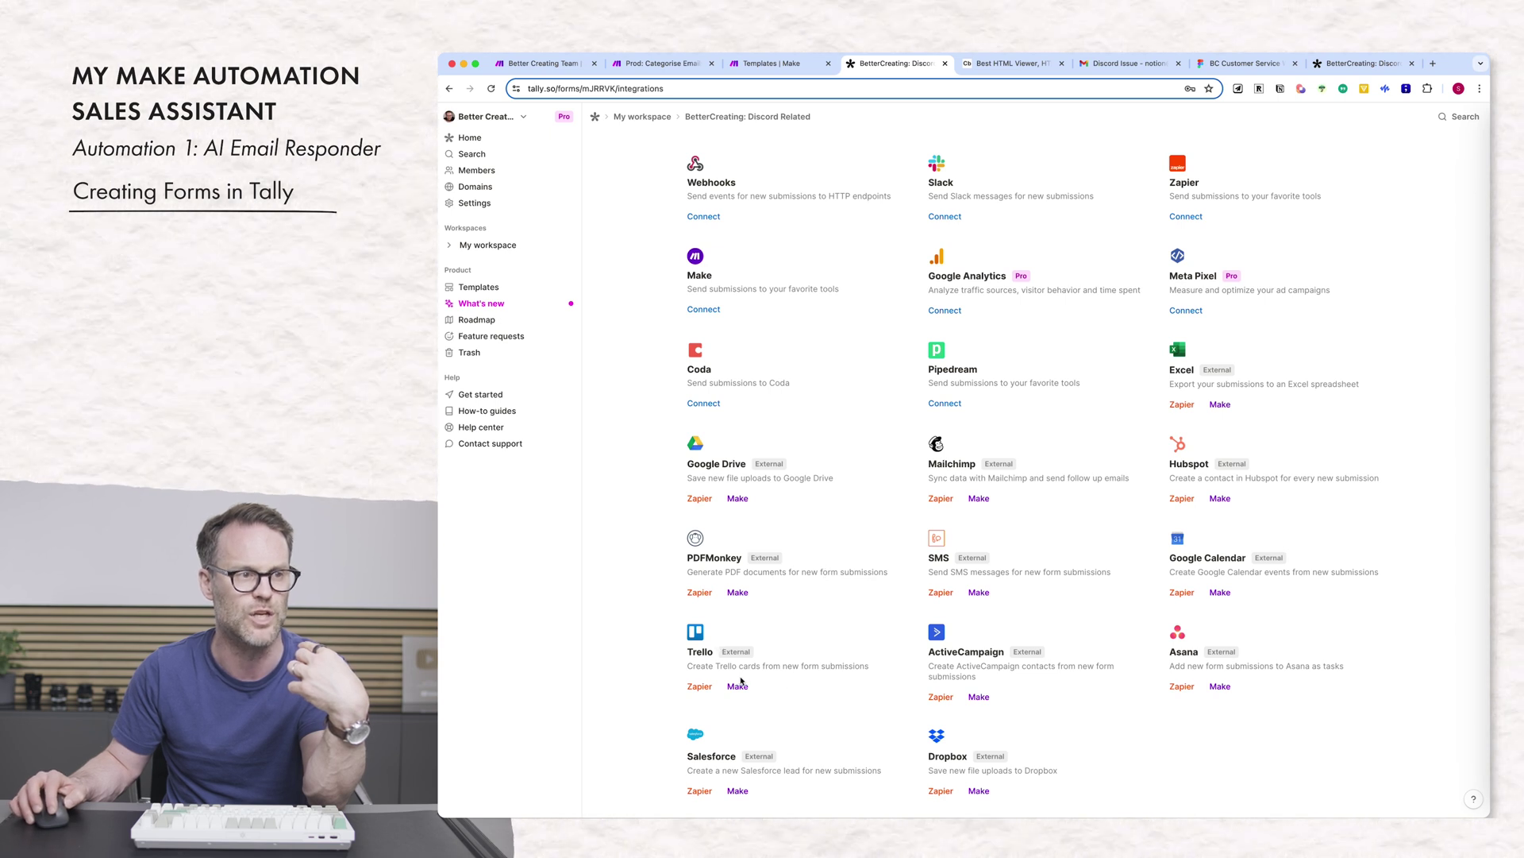
scroll(899, 516, up, 8)
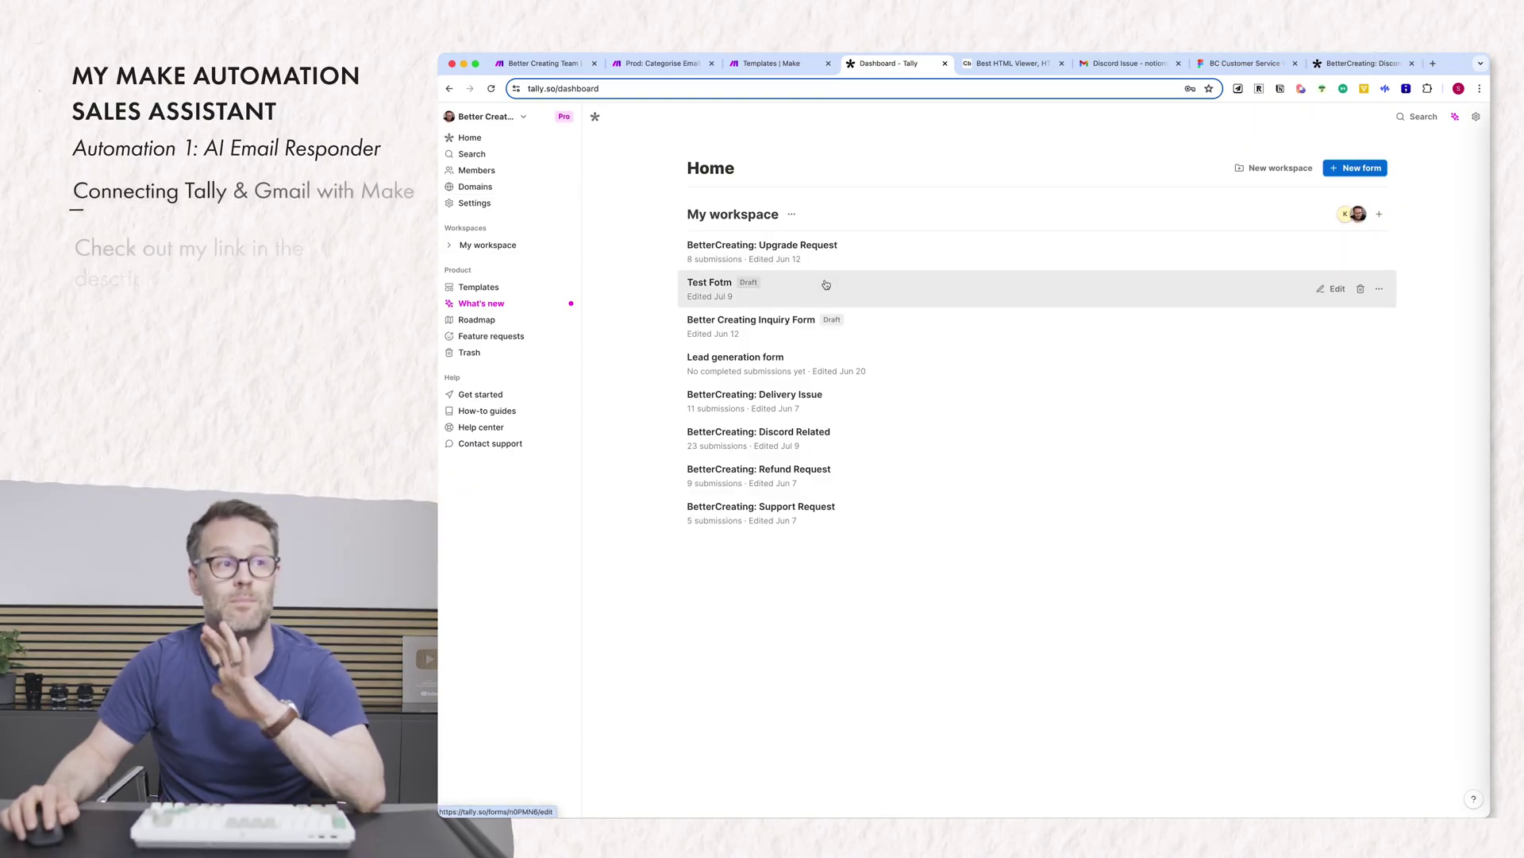
click(794, 437)
click(843, 199)
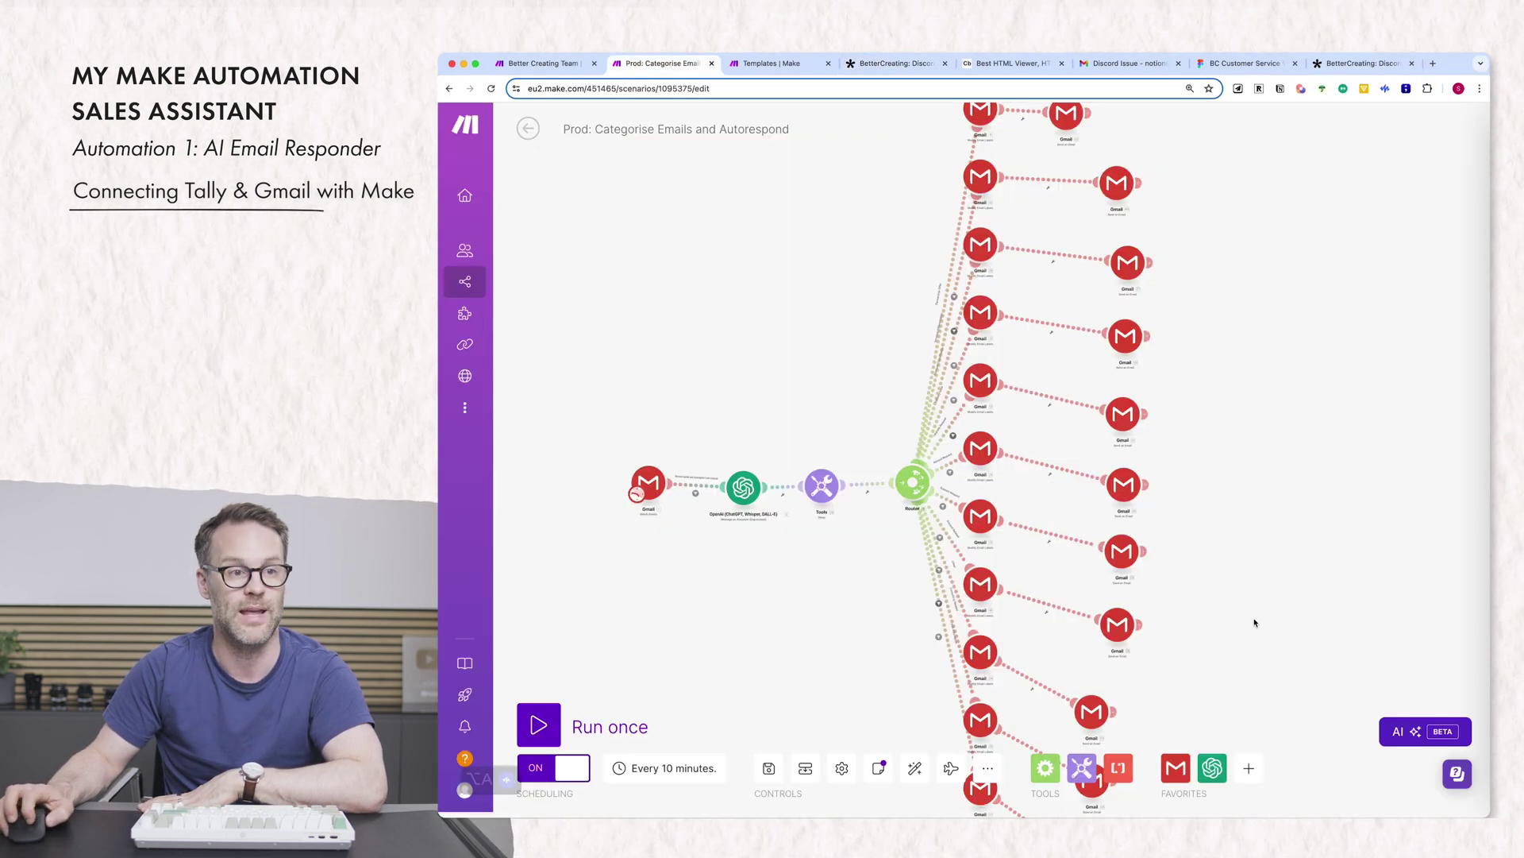
Step: Add a Gmail Send an Email module from Favorites and position it on the canvas
scroll(1257, 628, down, 5)
scroll(1257, 628, up, 10)
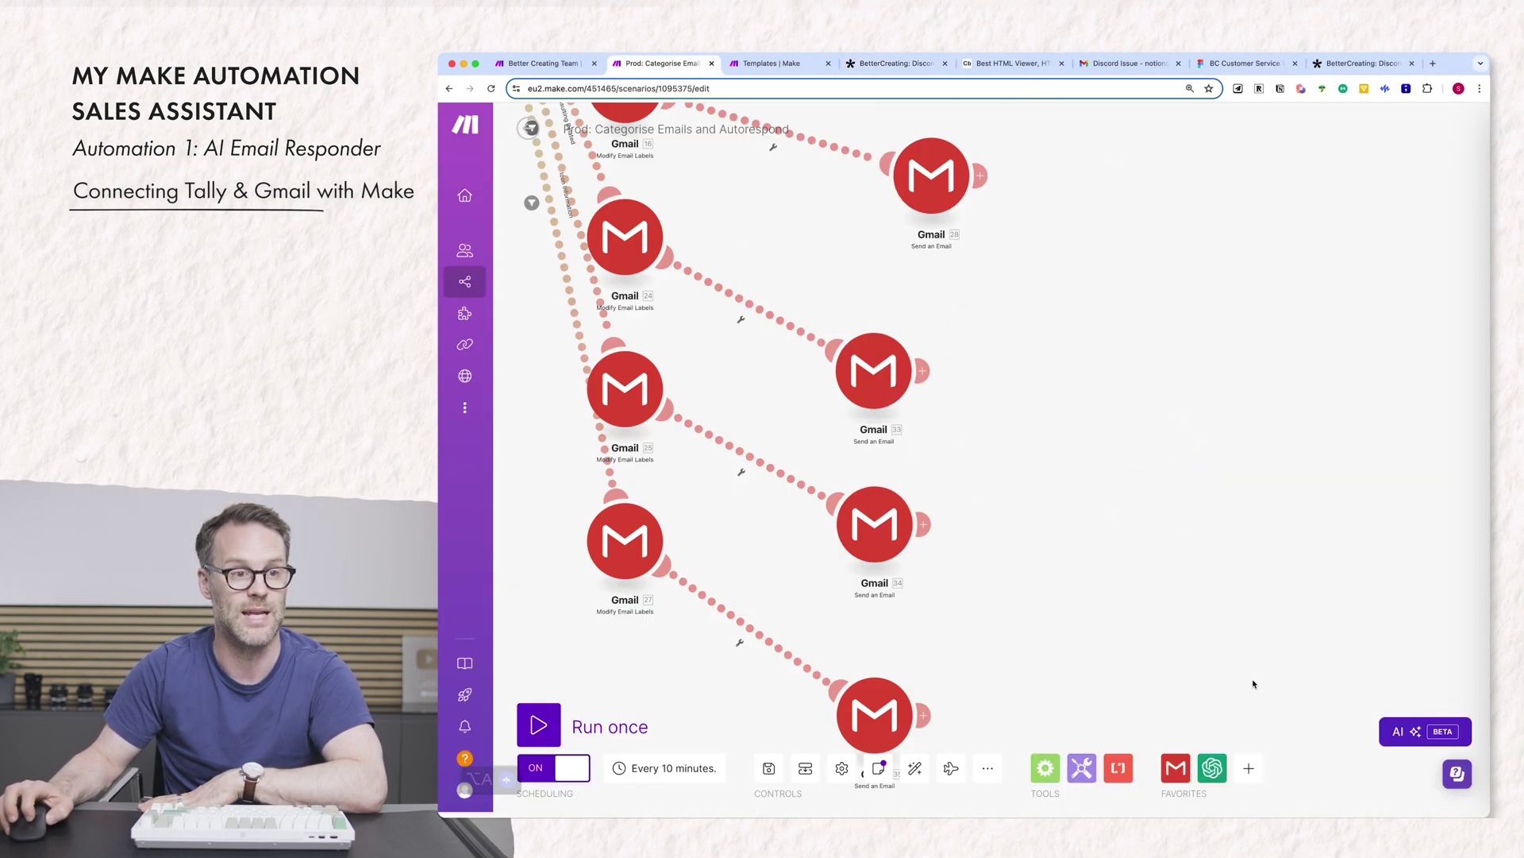
click(1176, 768)
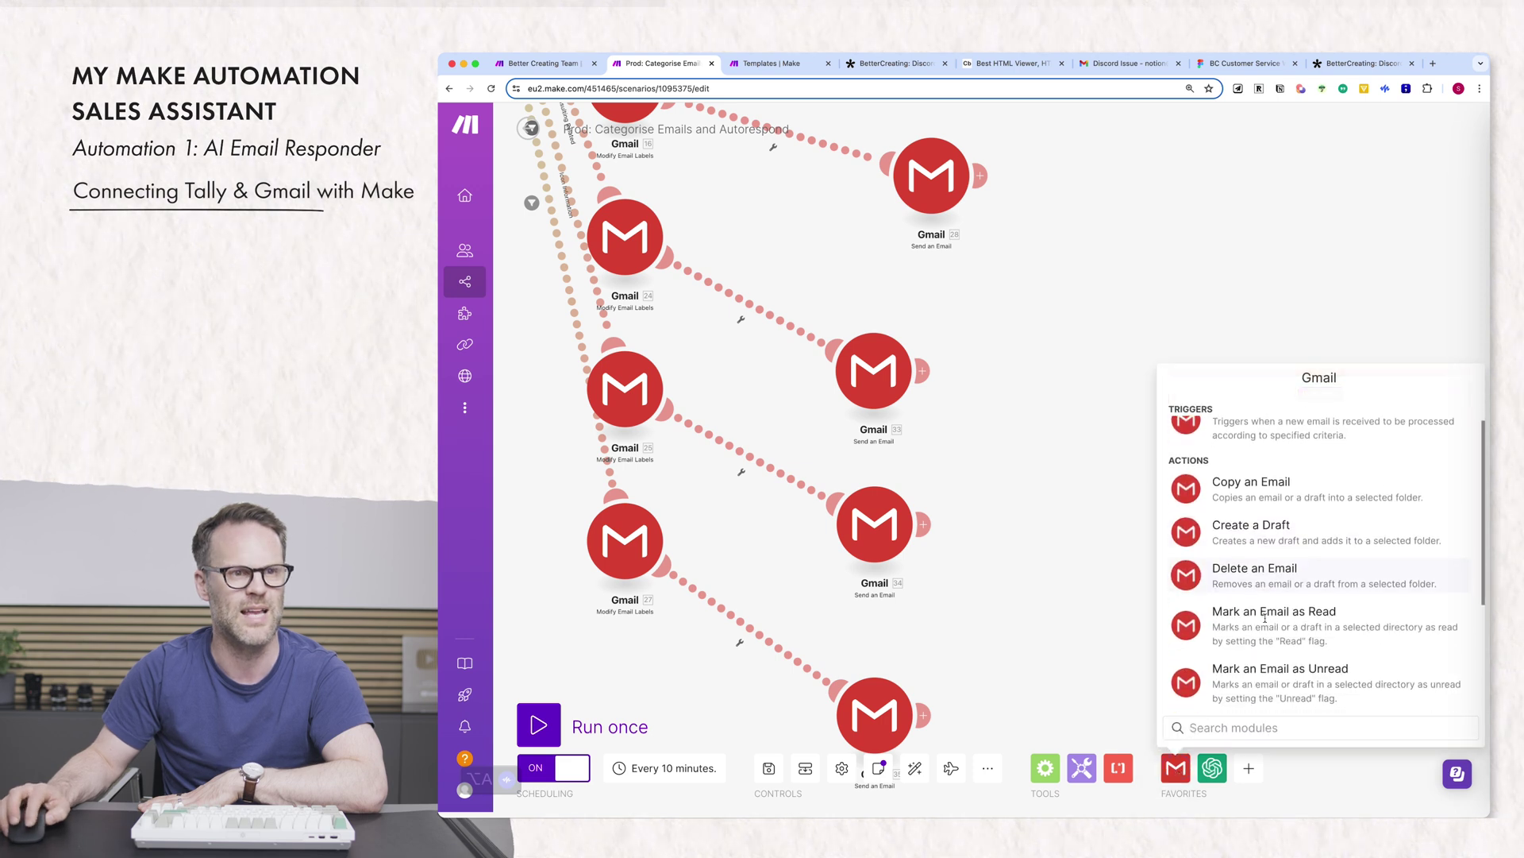
click(1260, 542)
drag(1249, 630, 1177, 580)
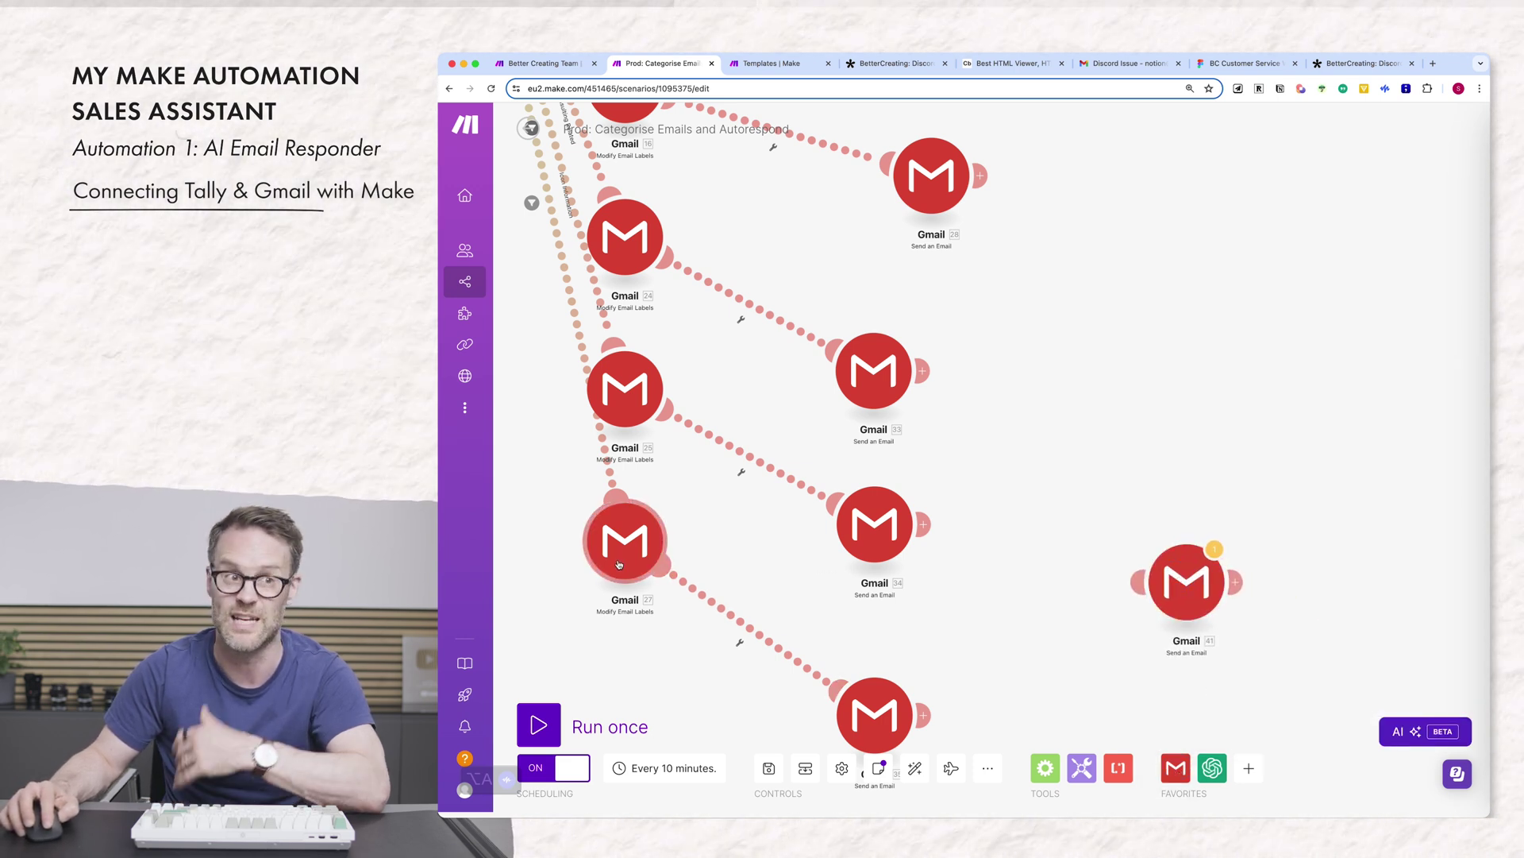
Step: Copy the existing autoresponse's HTML body from Gmail 34 into the HTML Viewer for preview
click(898, 525)
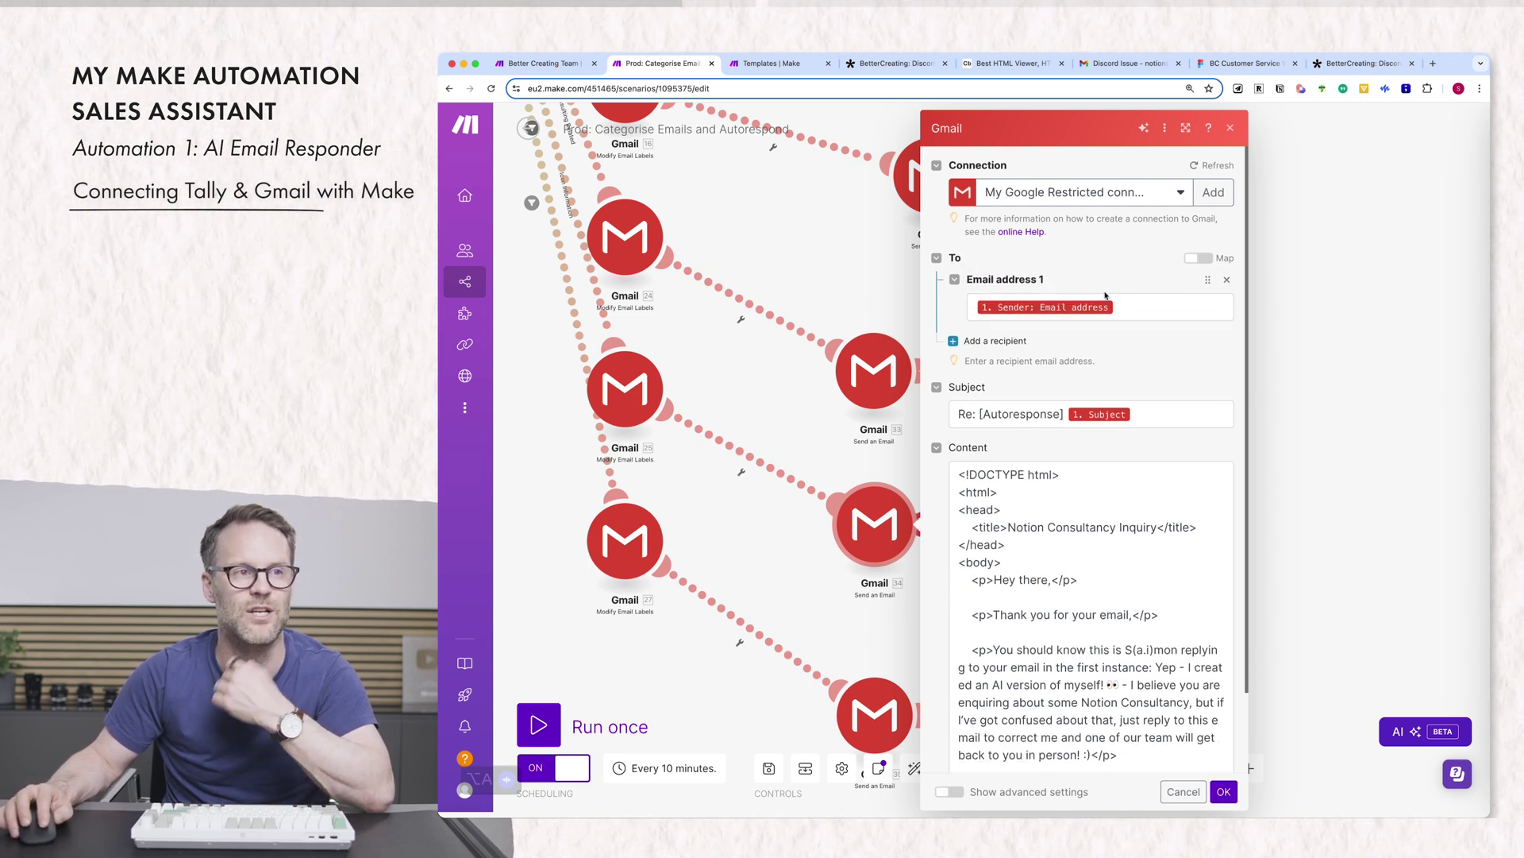
click(981, 413)
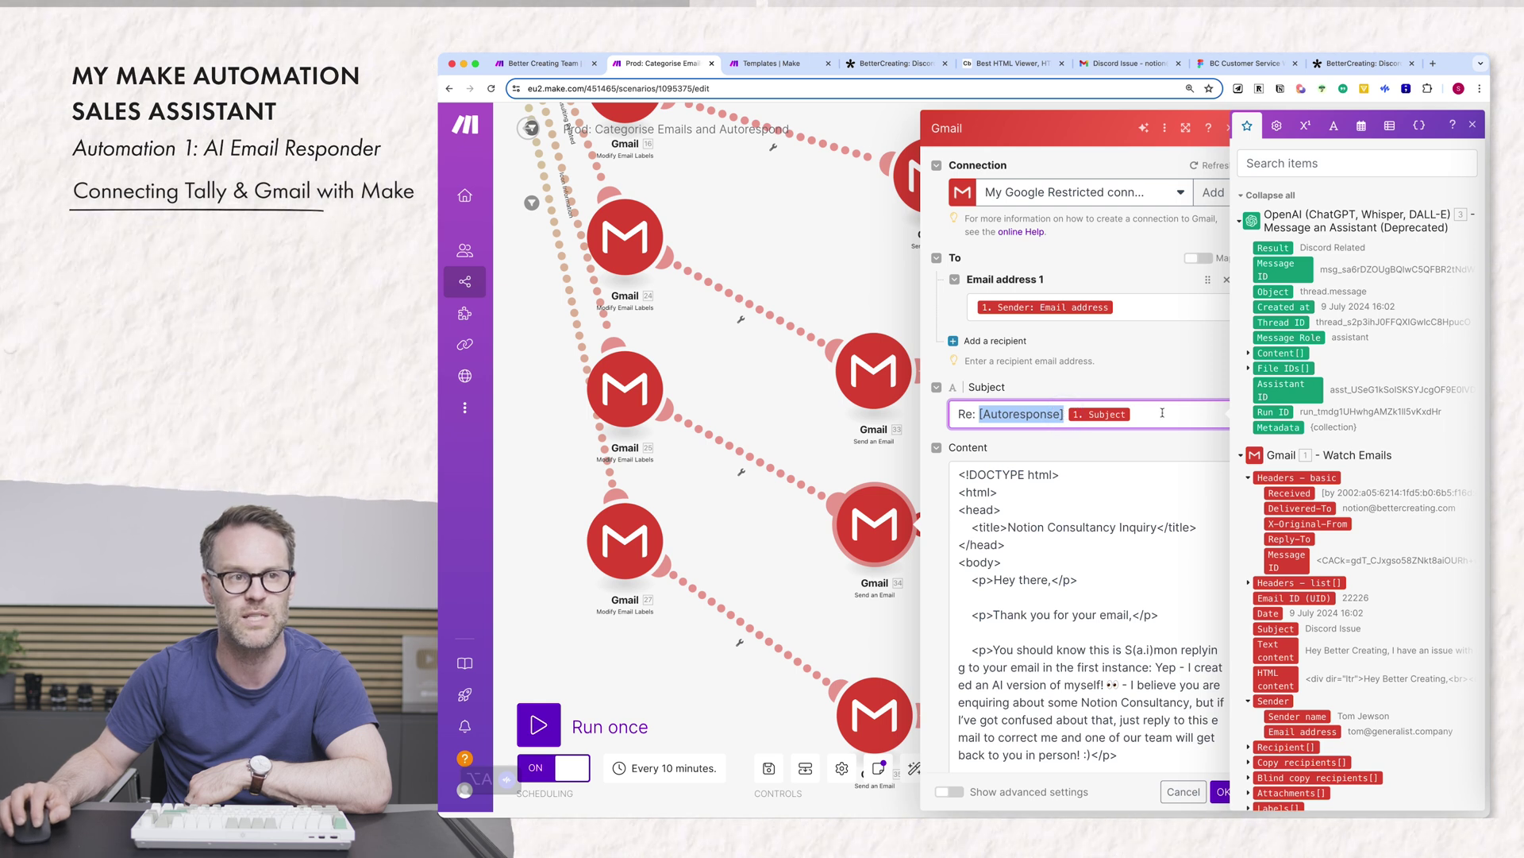
click(1171, 367)
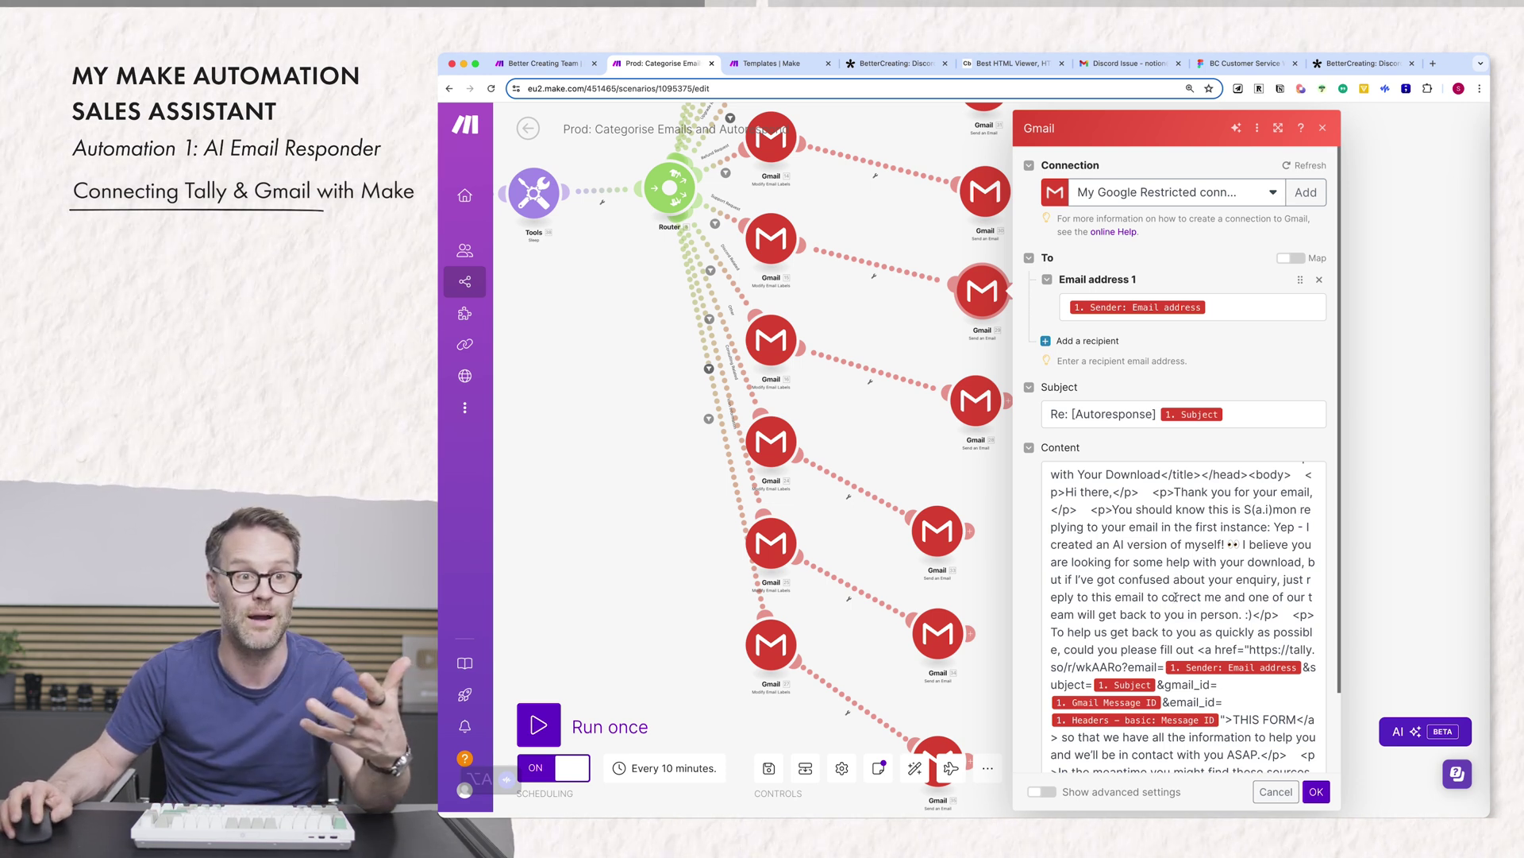
scroll(1175, 597, down, 5)
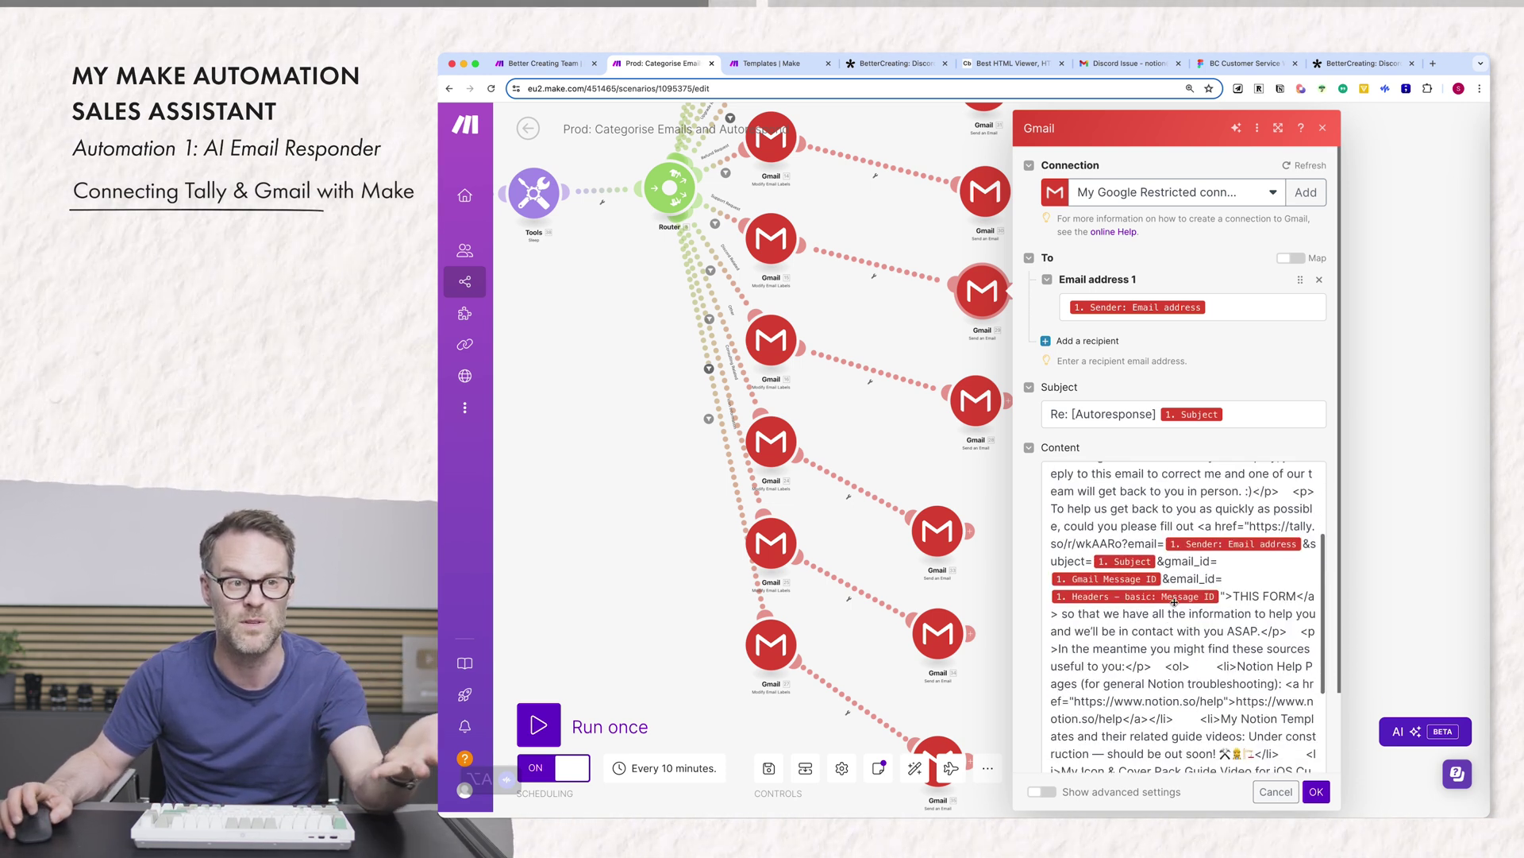
scroll(1174, 602, down, 5)
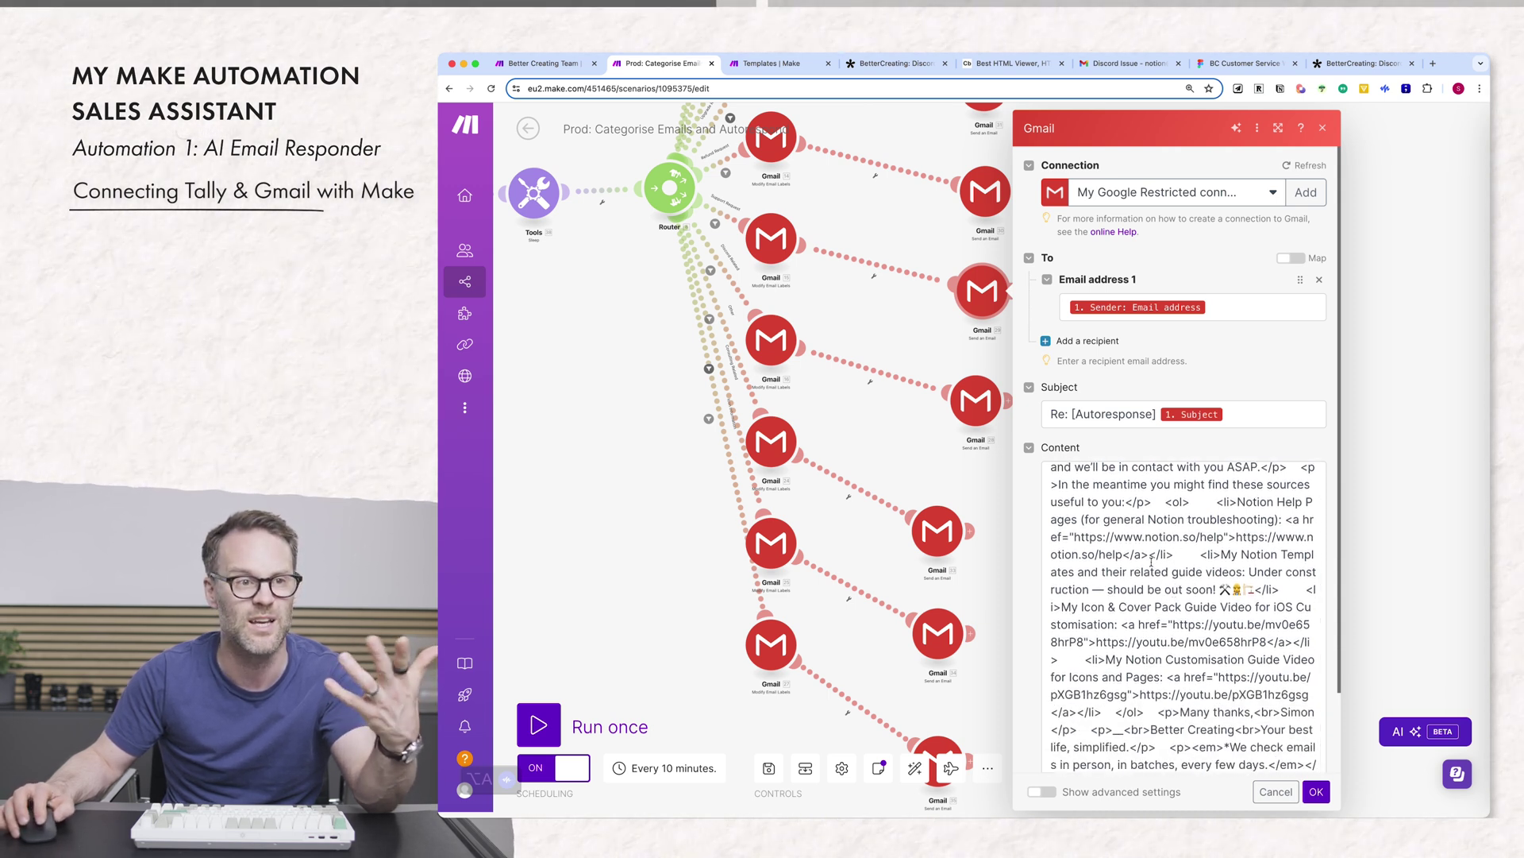
click(1170, 633)
key(super+a)
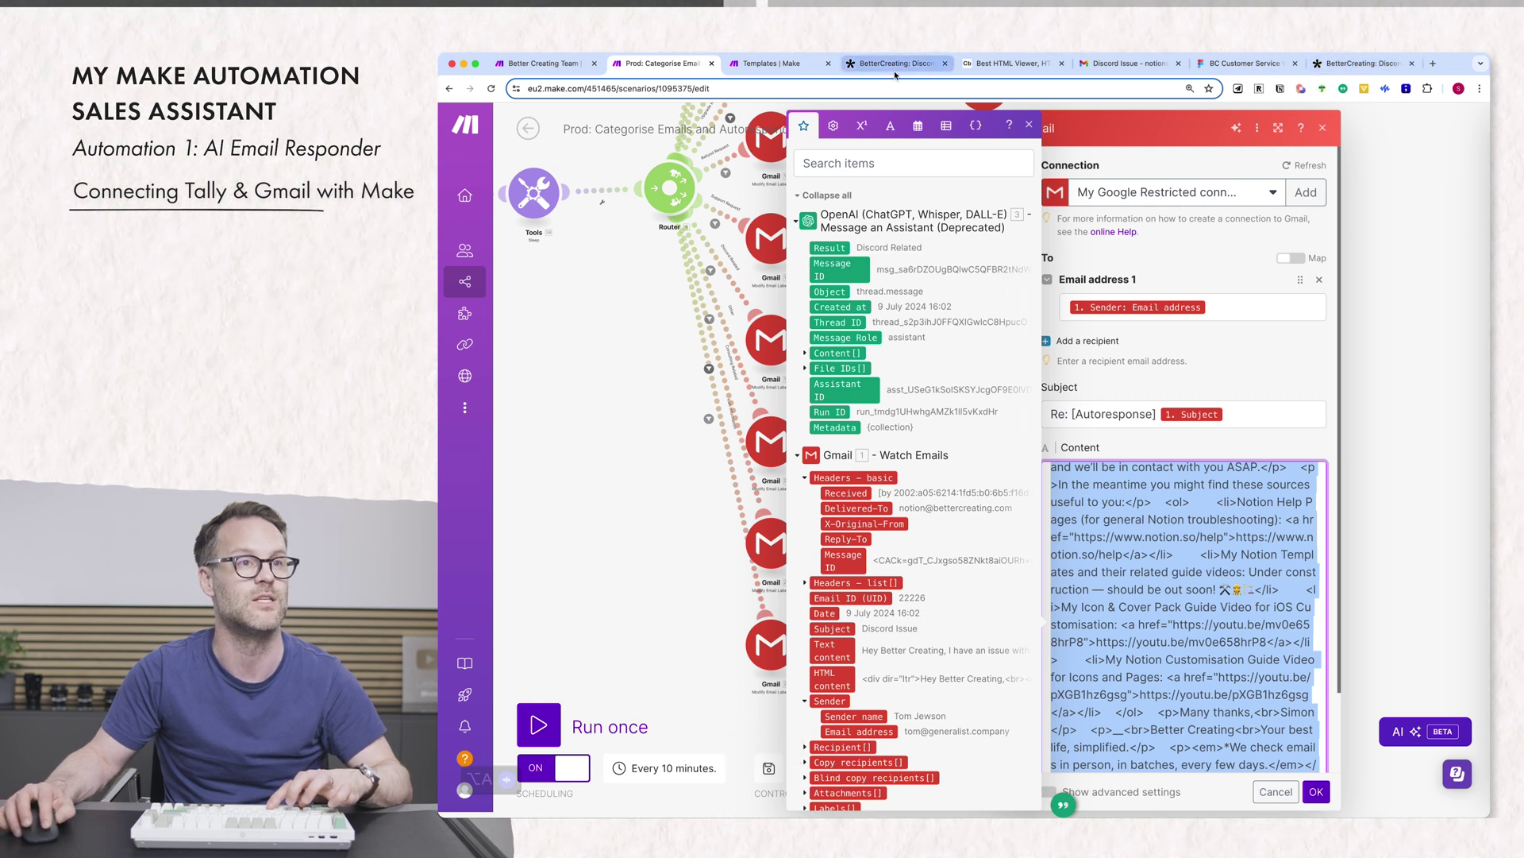
click(1009, 63)
key(super+v)
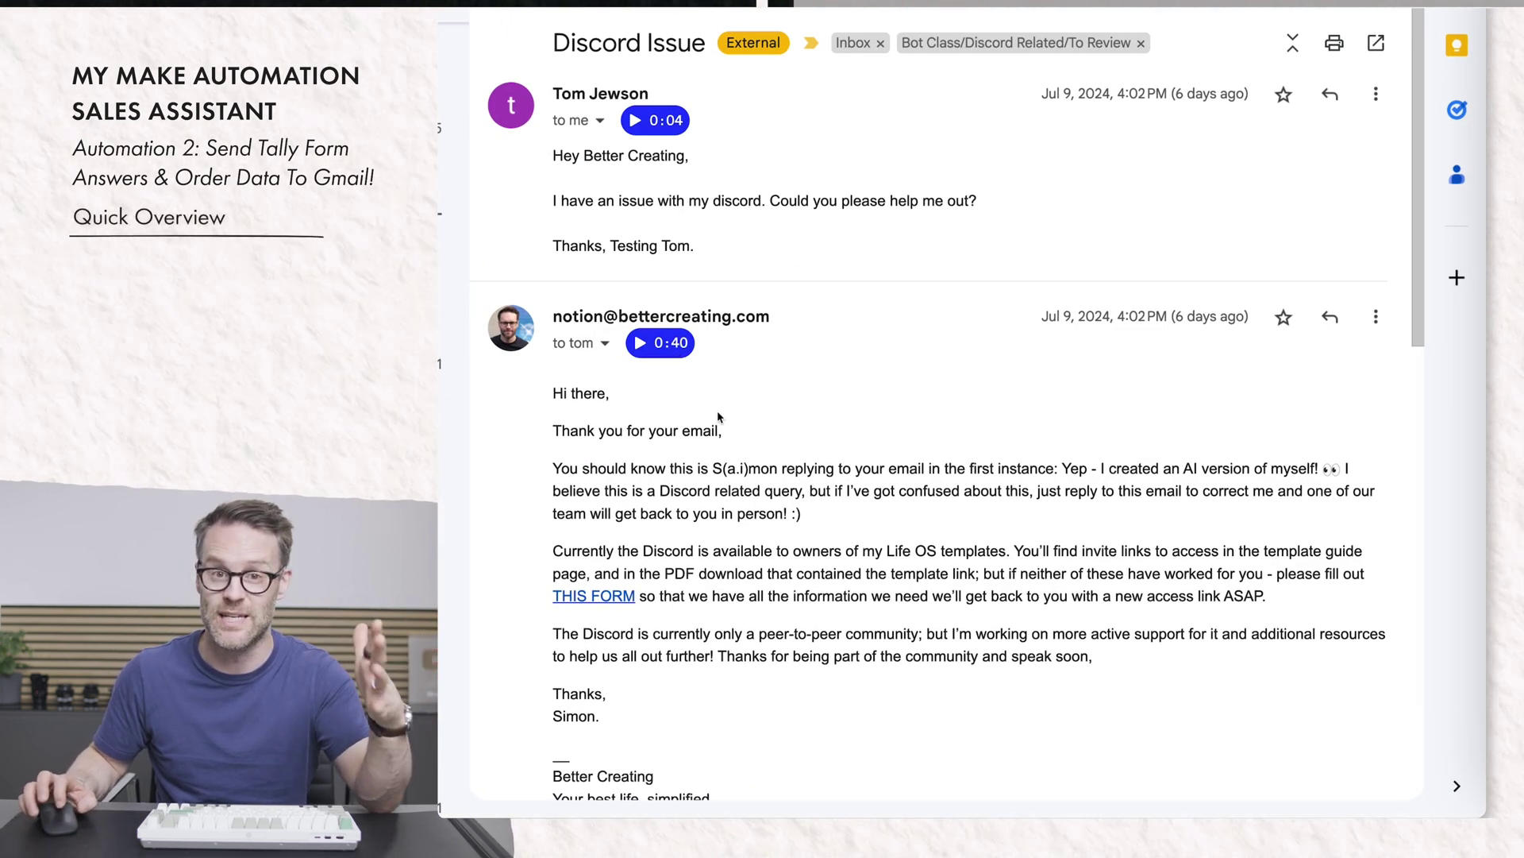
Step: Highlight the support email's order answers and its five empty Lemon Squeezy fields
scroll(678, 432, down, 7)
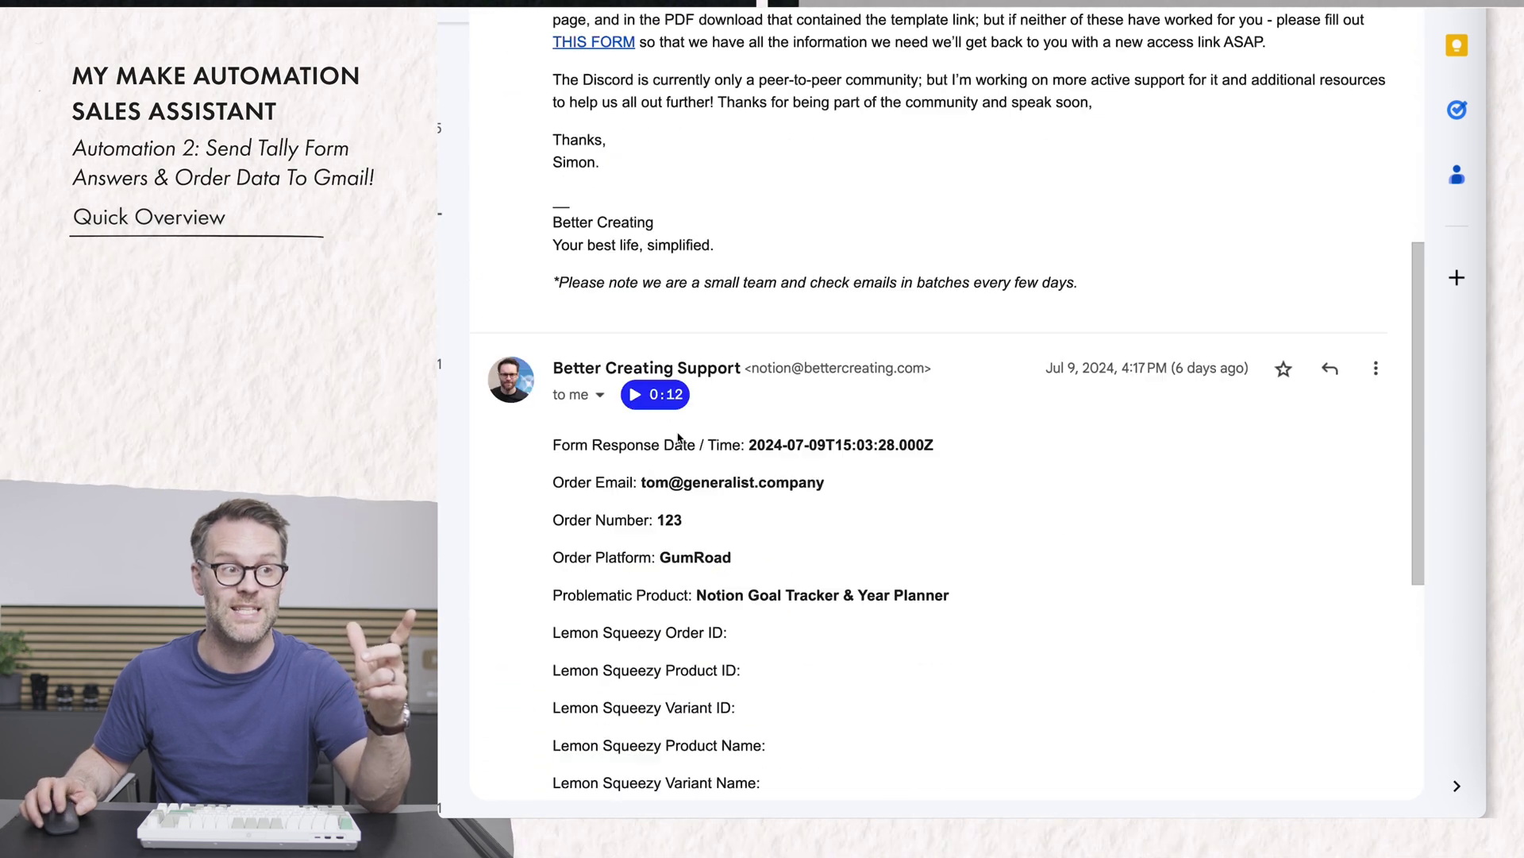
scroll(803, 519, down, 2)
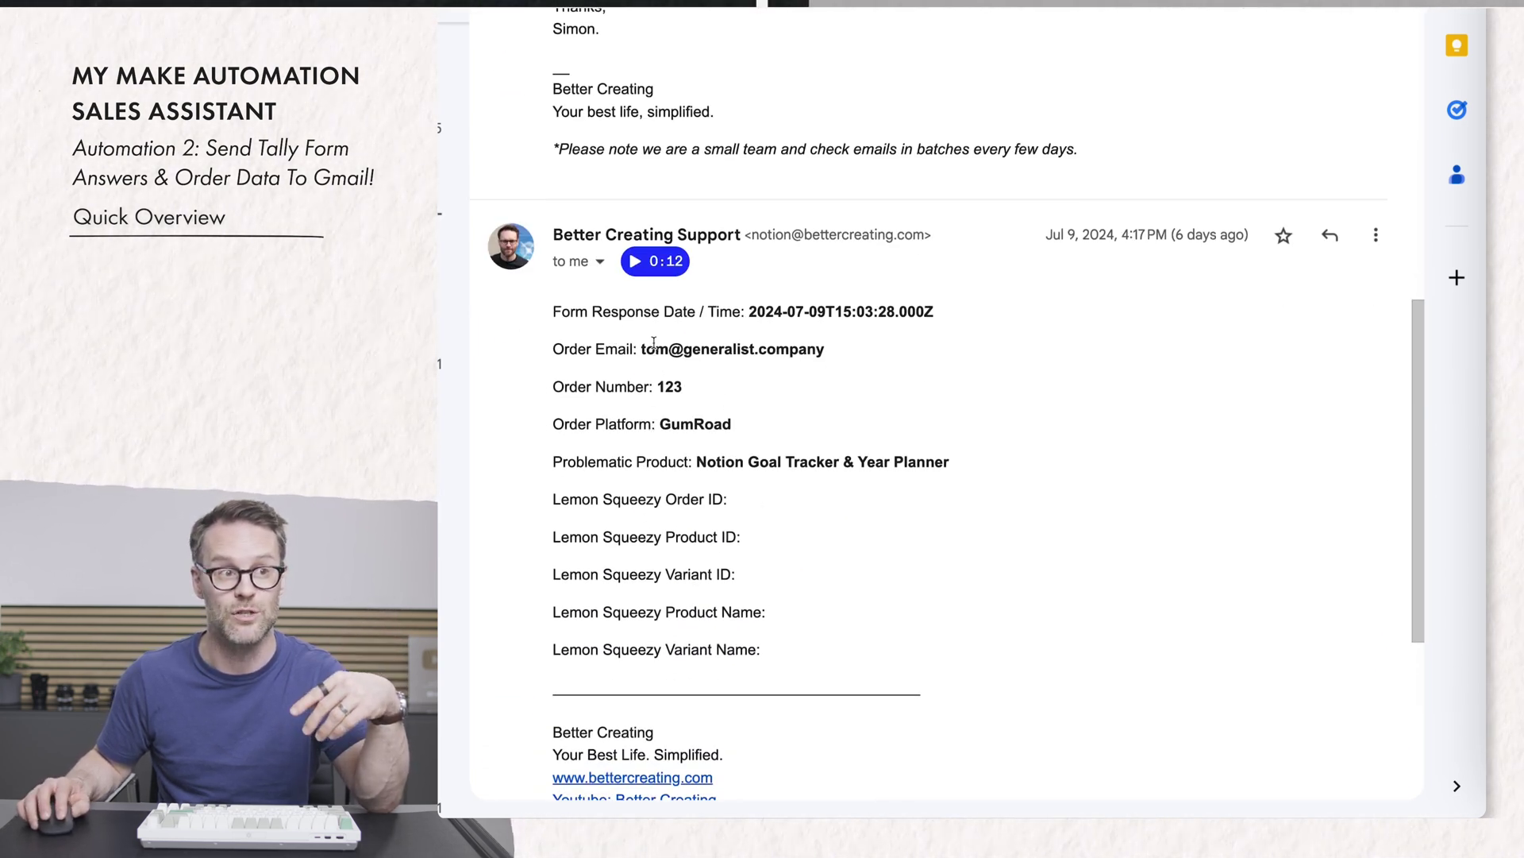
drag(966, 467, 605, 381)
click(813, 414)
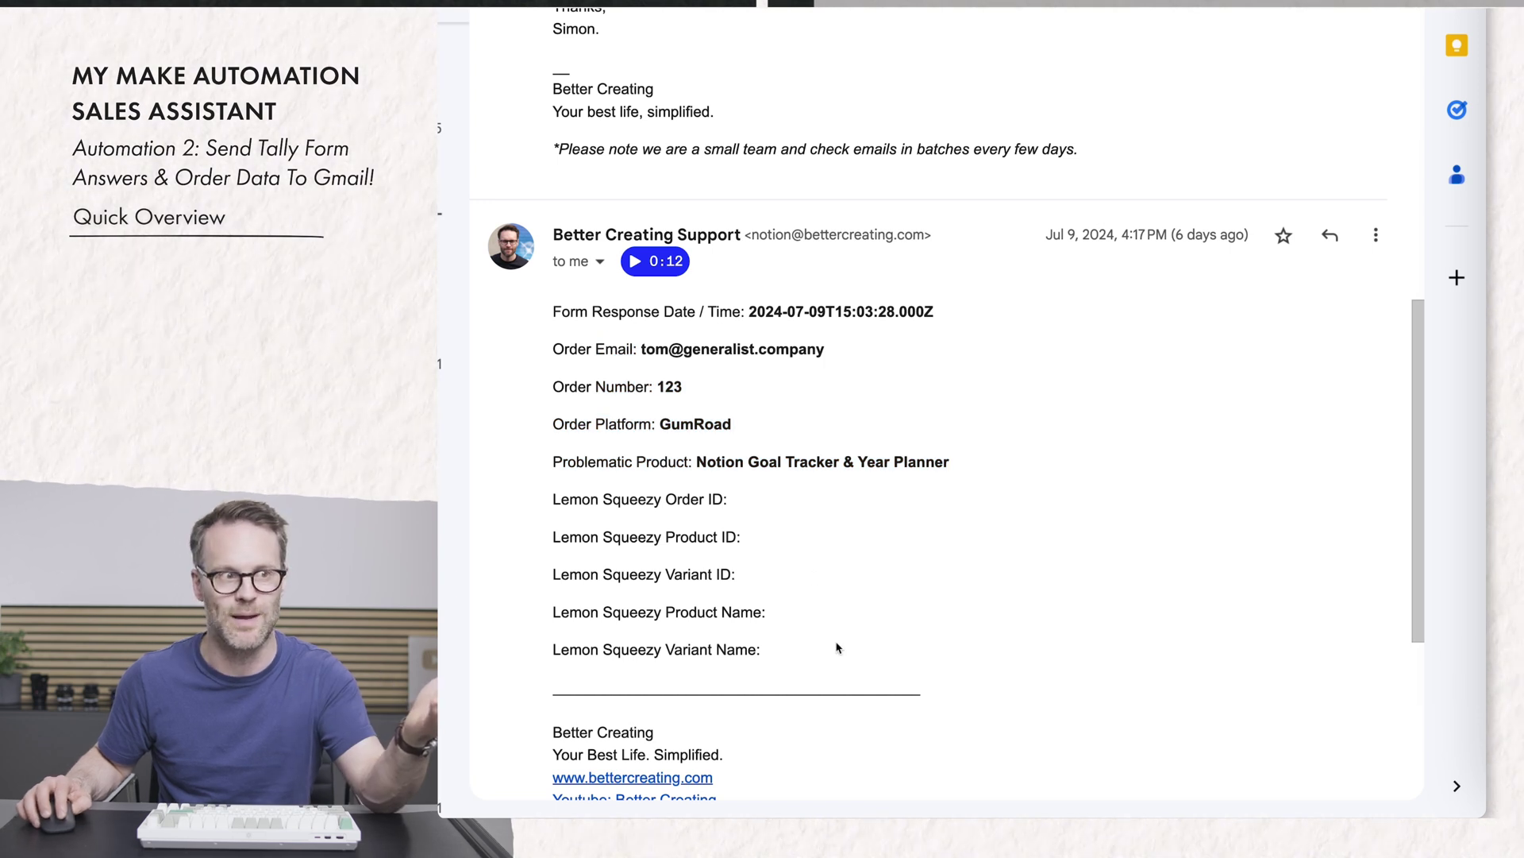
drag(838, 647, 585, 487)
click(767, 512)
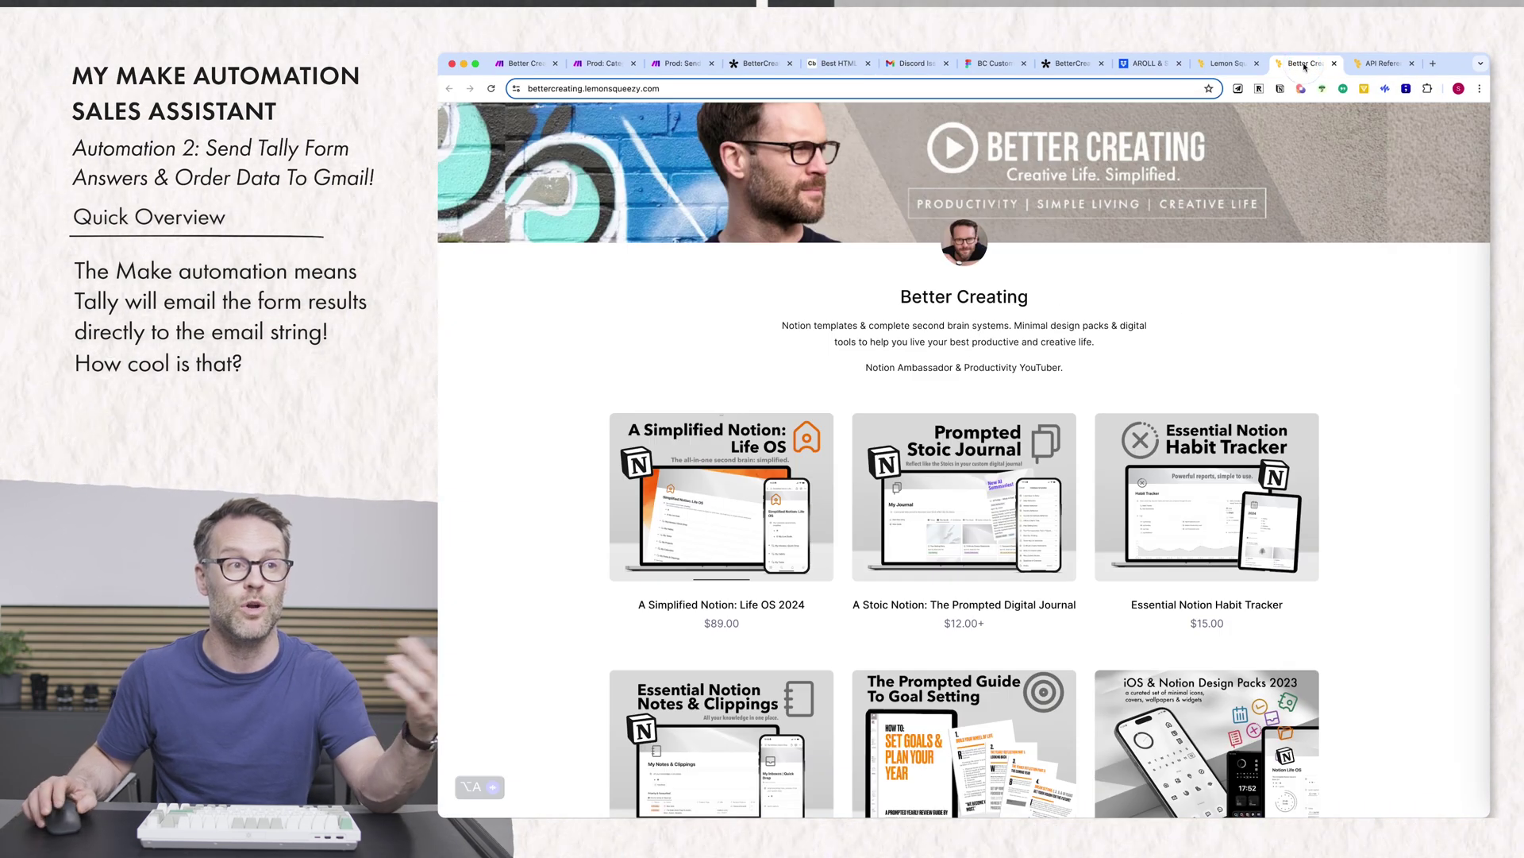
scroll(917, 623, down, 5)
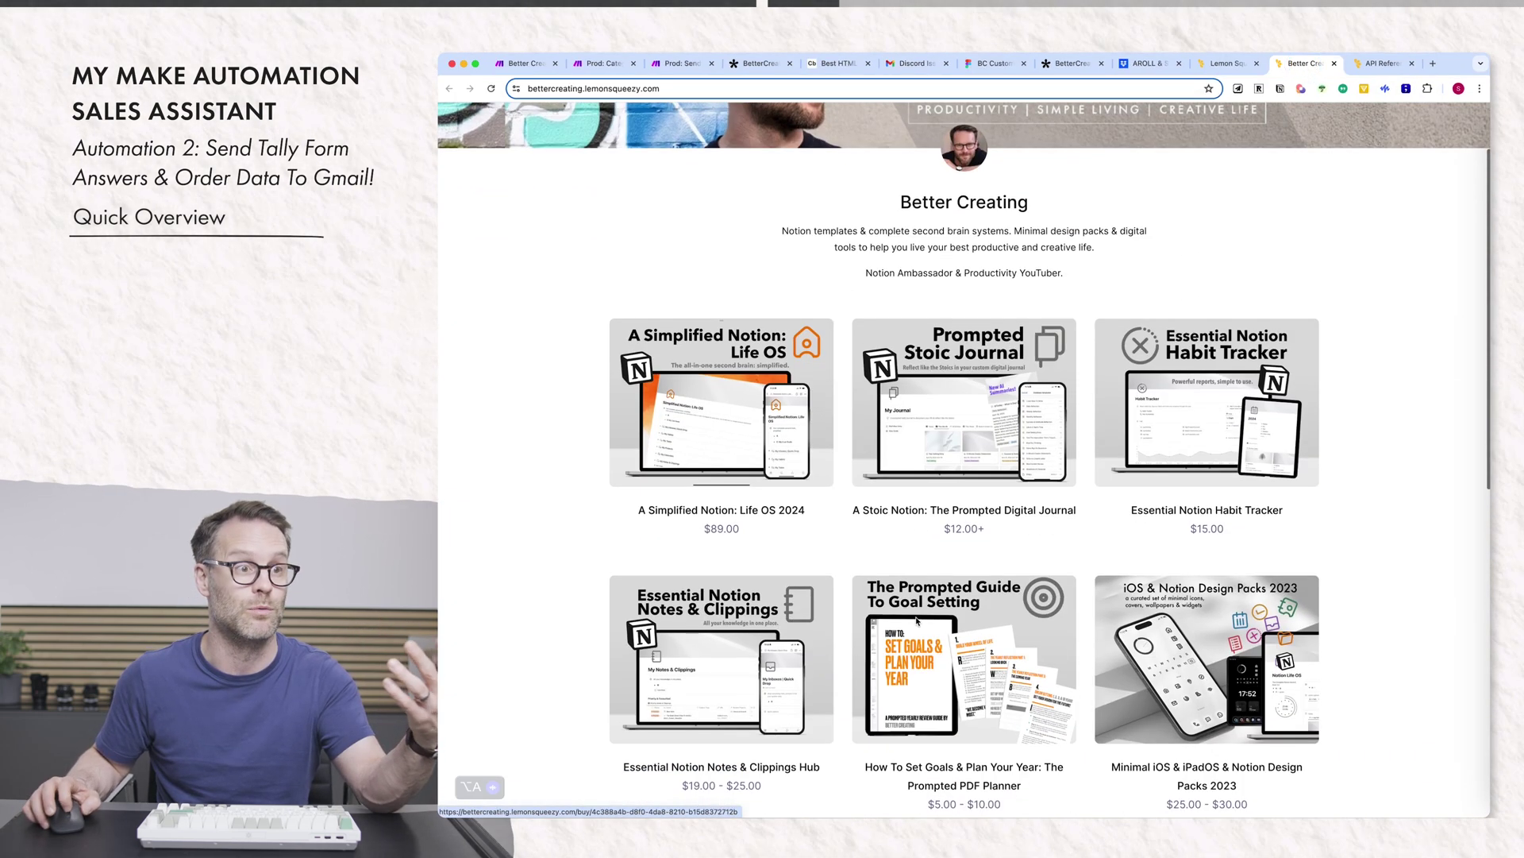
scroll(917, 622, up, 5)
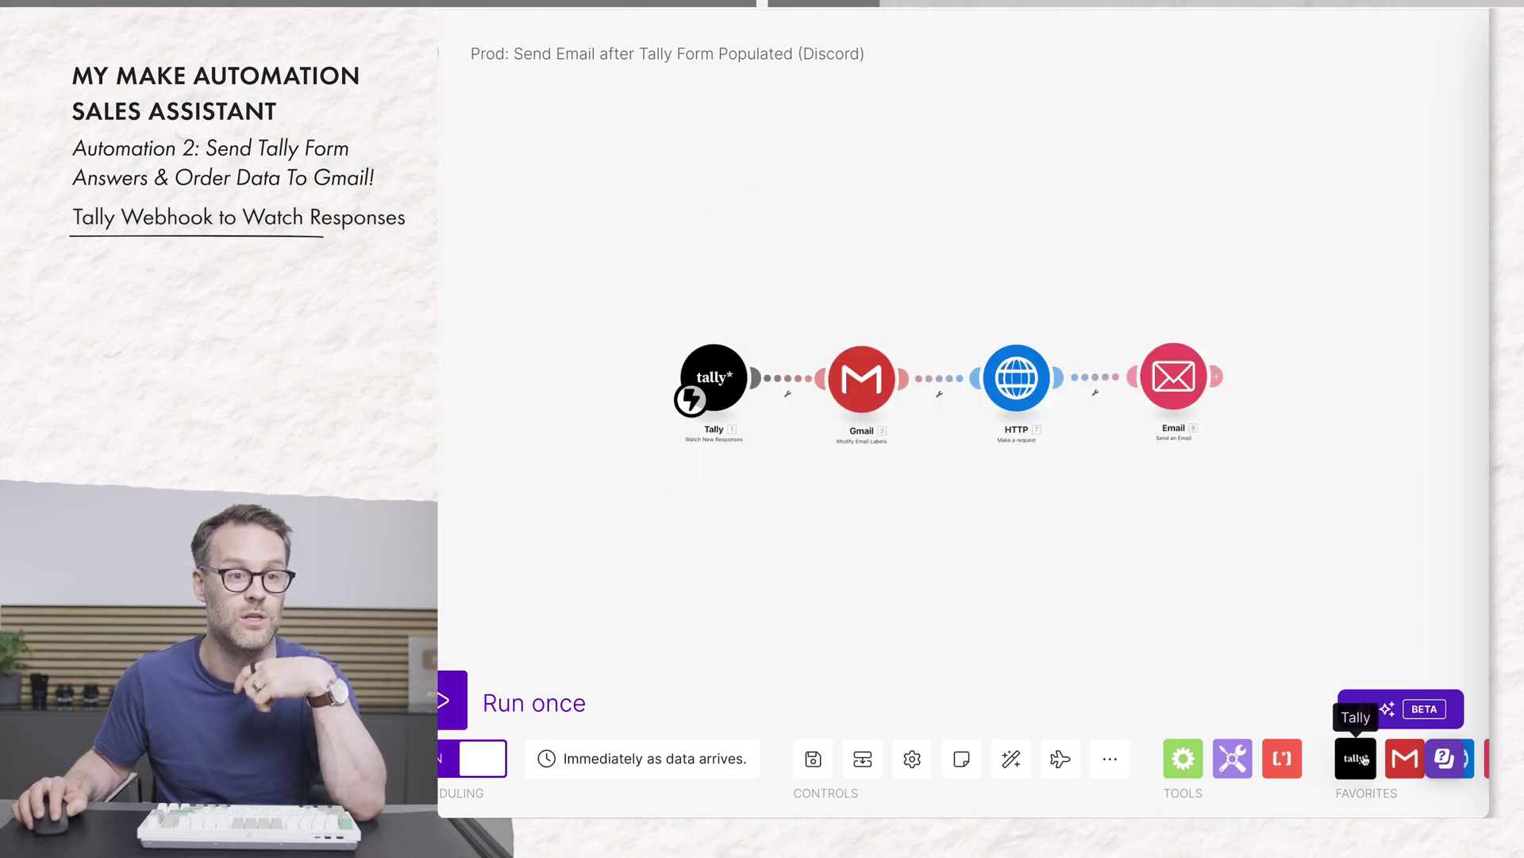
Step: Add a Tally Watch Responses module and start creating a new webhook for it
click(1356, 757)
click(1191, 427)
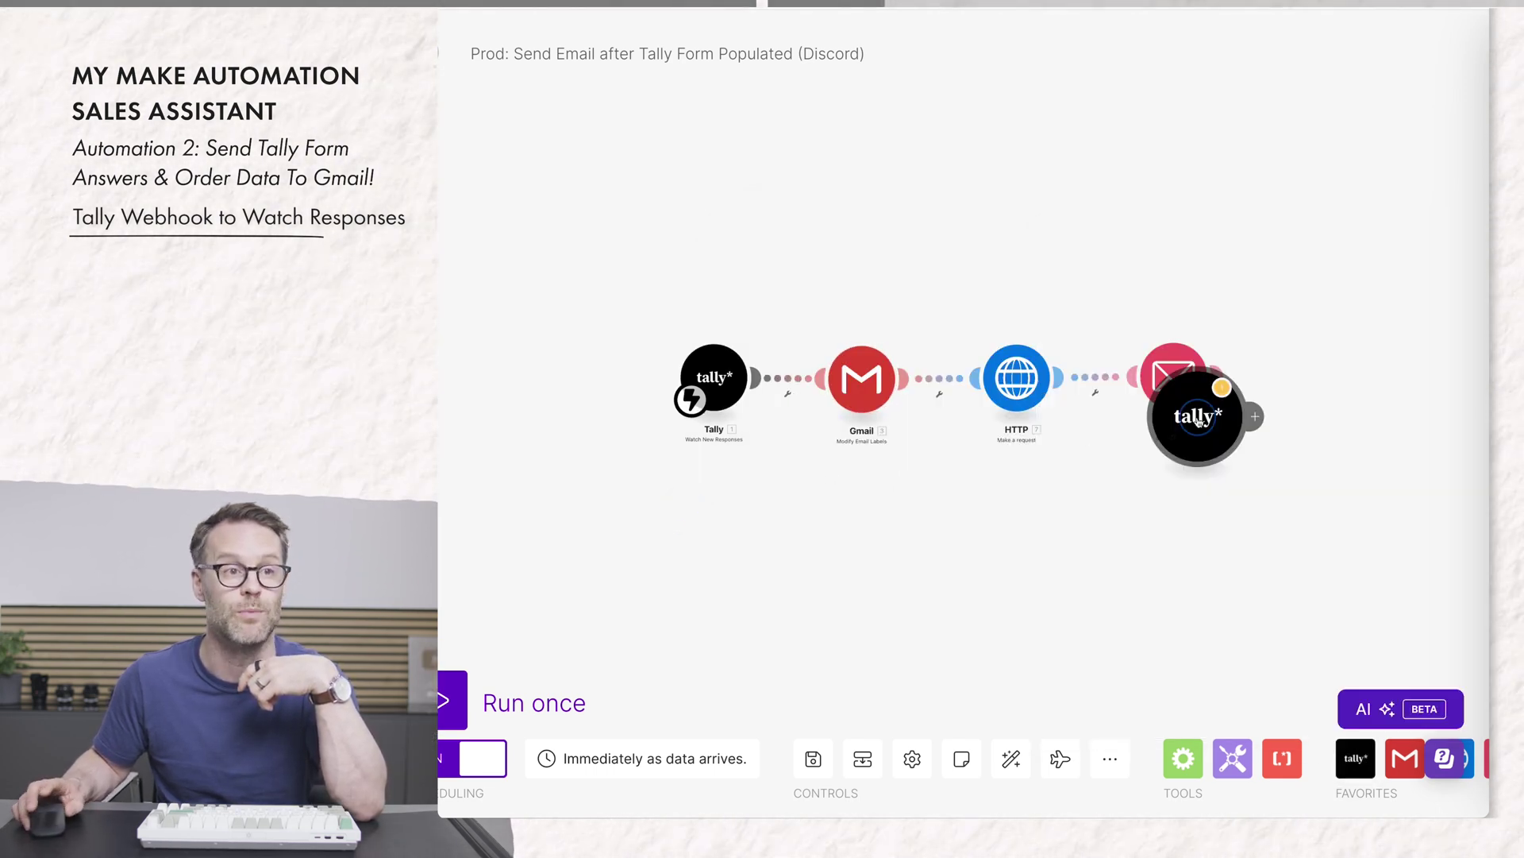
click(999, 201)
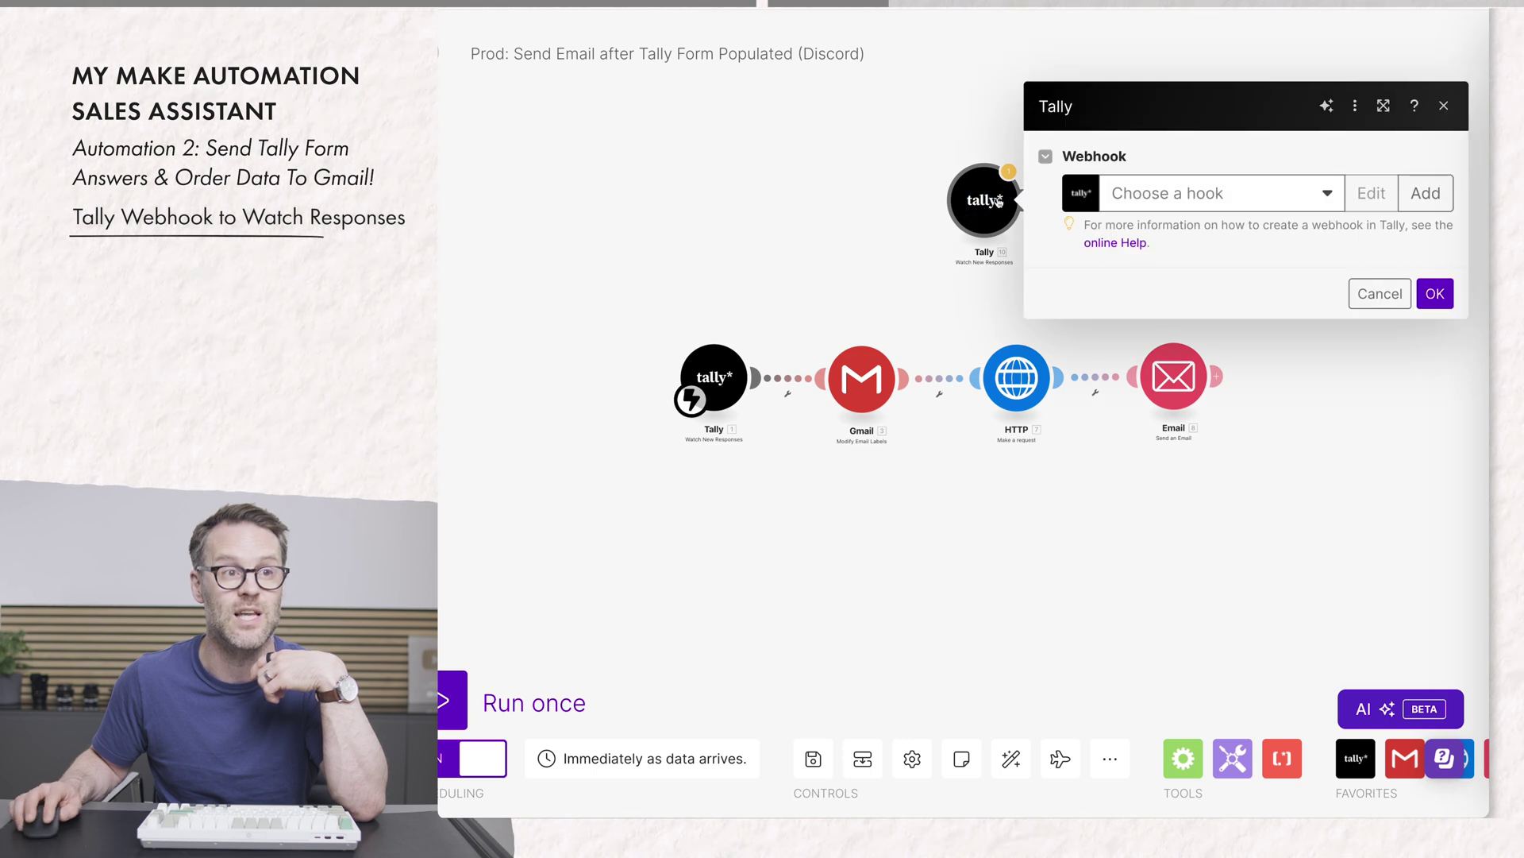
click(1434, 191)
click(1355, 370)
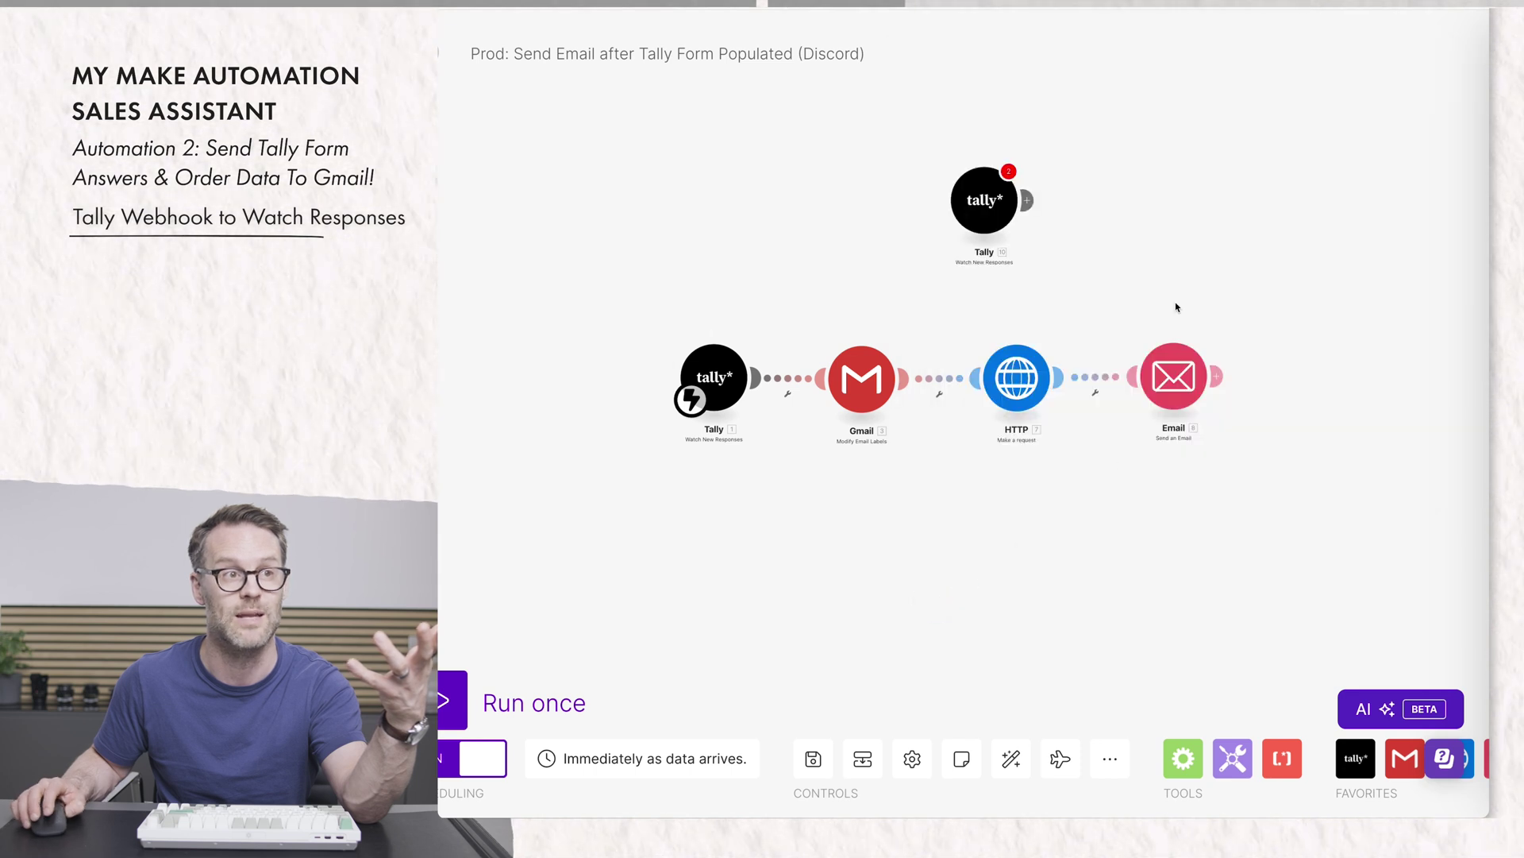
Step: Confirm the Tally trigger uses the Discord Related webhook, then open the Gmail label step
click(735, 394)
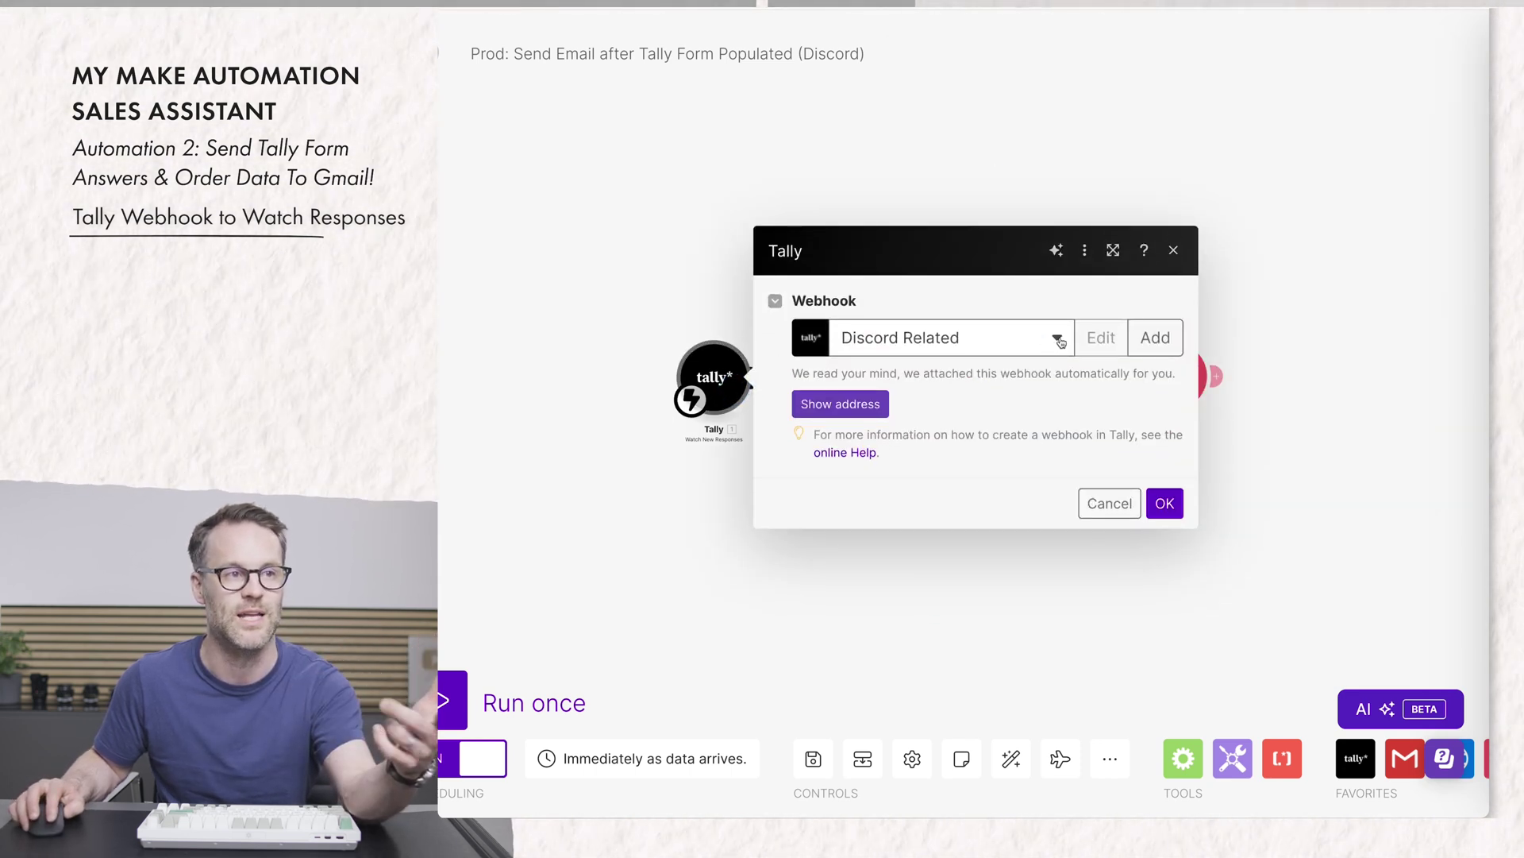
click(1052, 350)
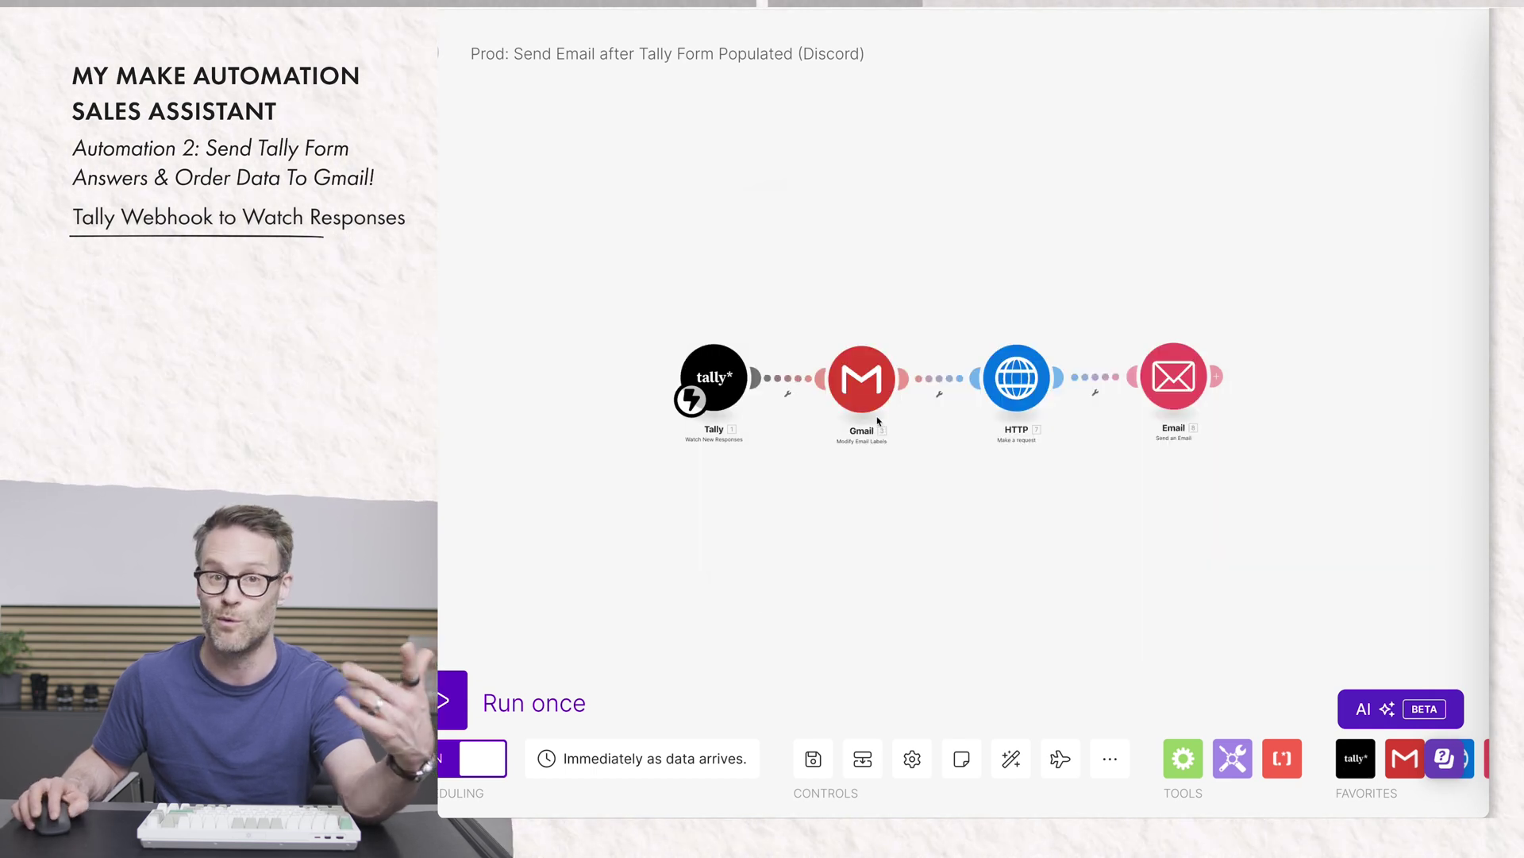
click(871, 405)
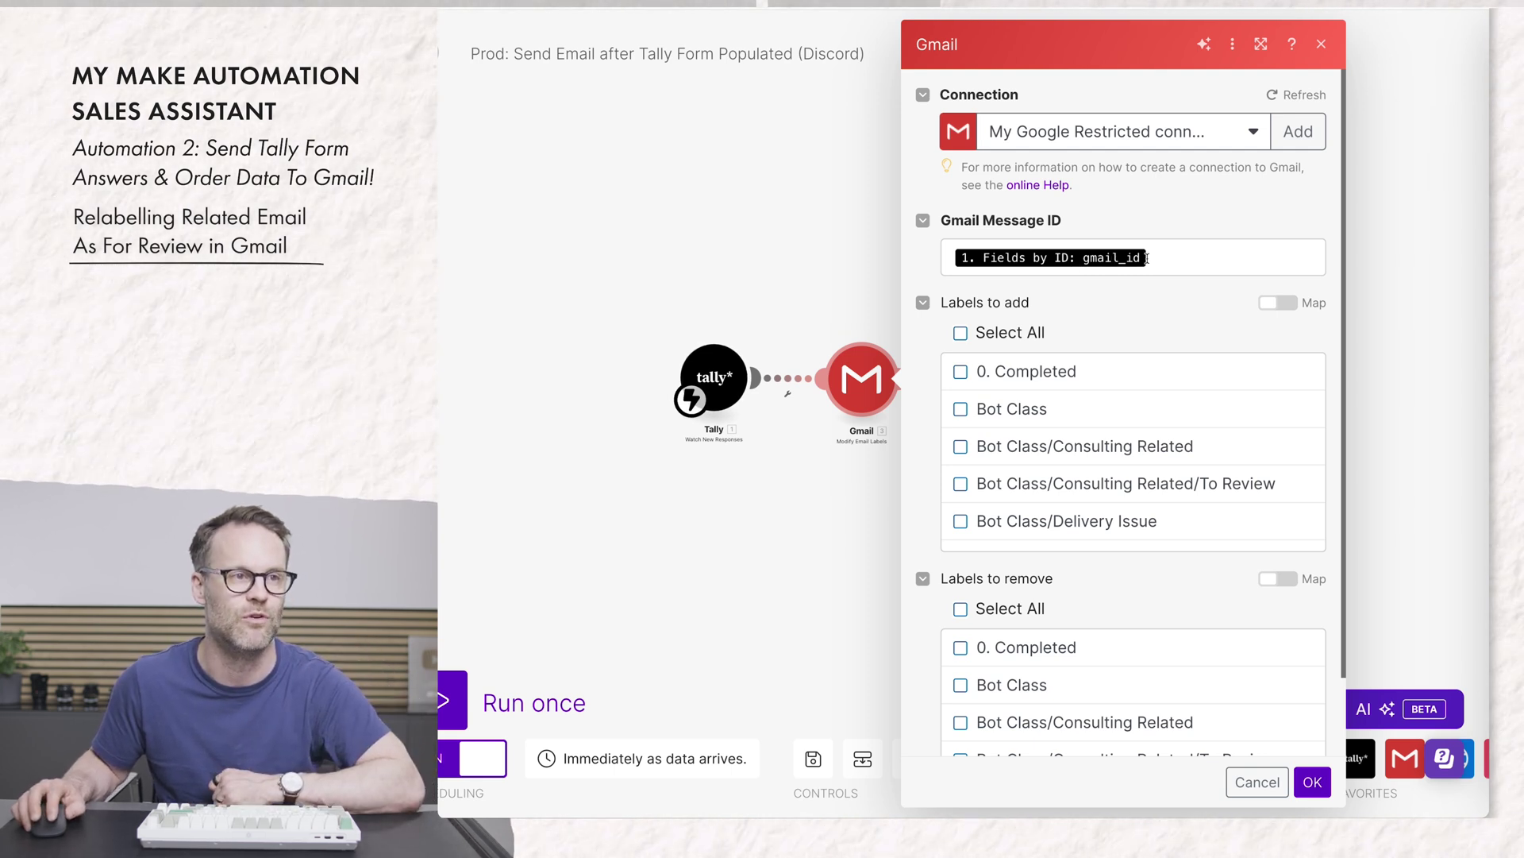
Step: Confirm Labels to add includes Discord Related/To Review, then view Gmail's Upgrade Request/To Review threads
scroll(1106, 453, down, 3)
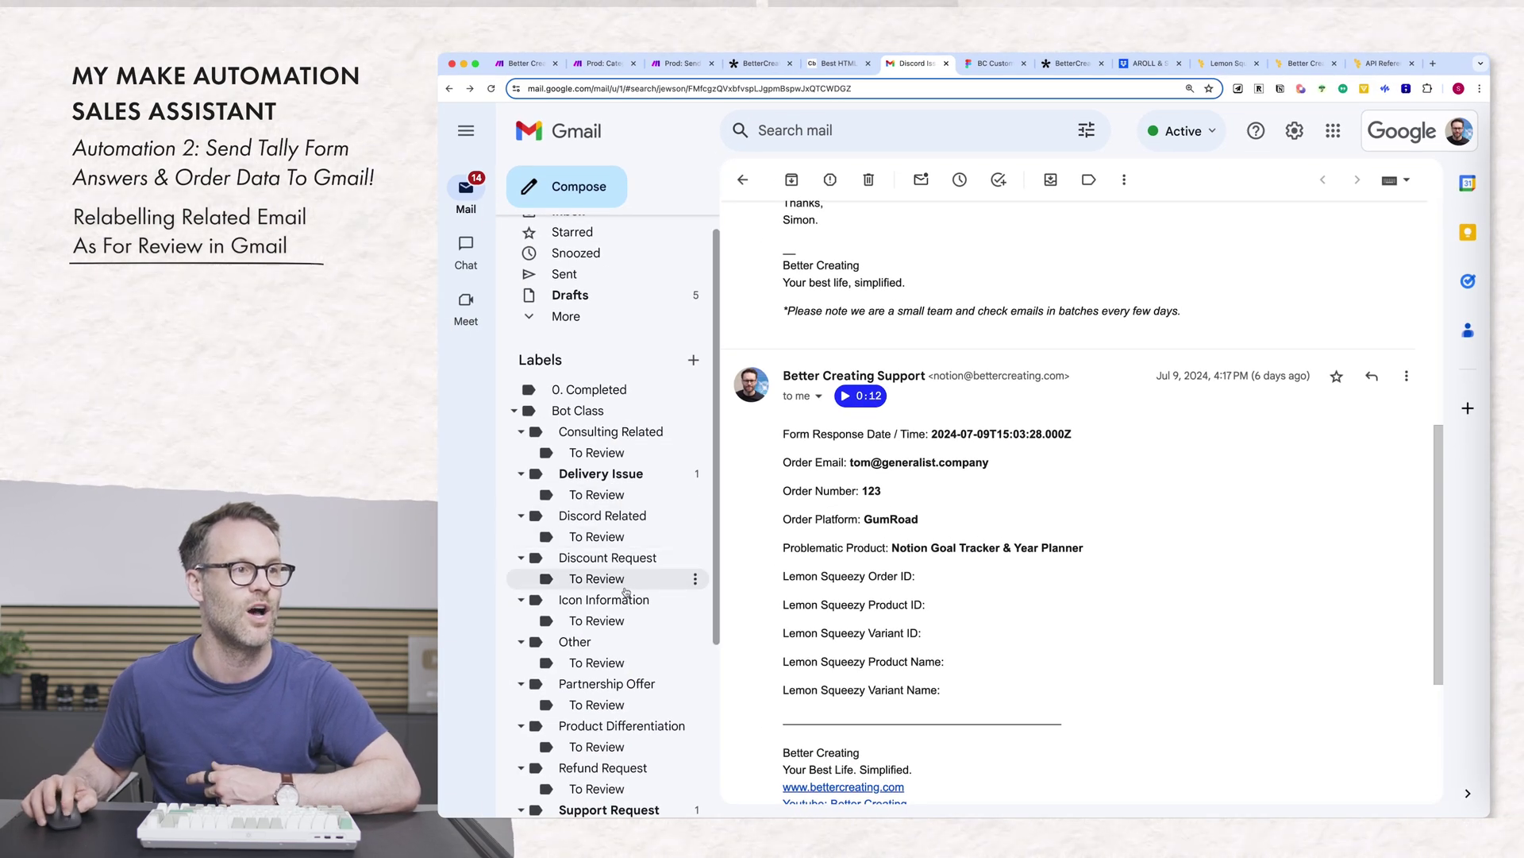
scroll(633, 588, down, 3)
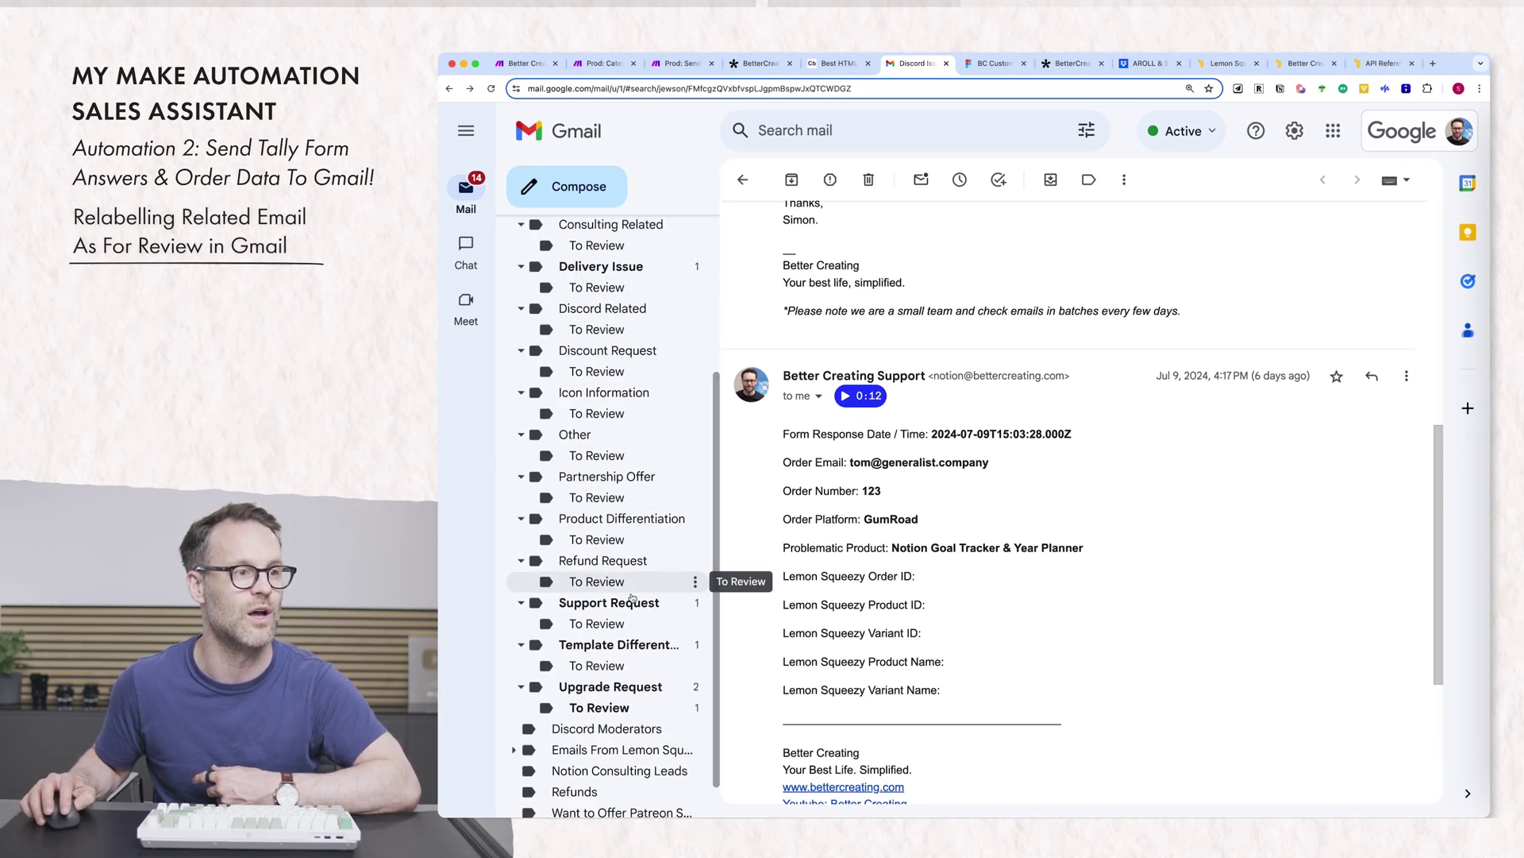
click(597, 714)
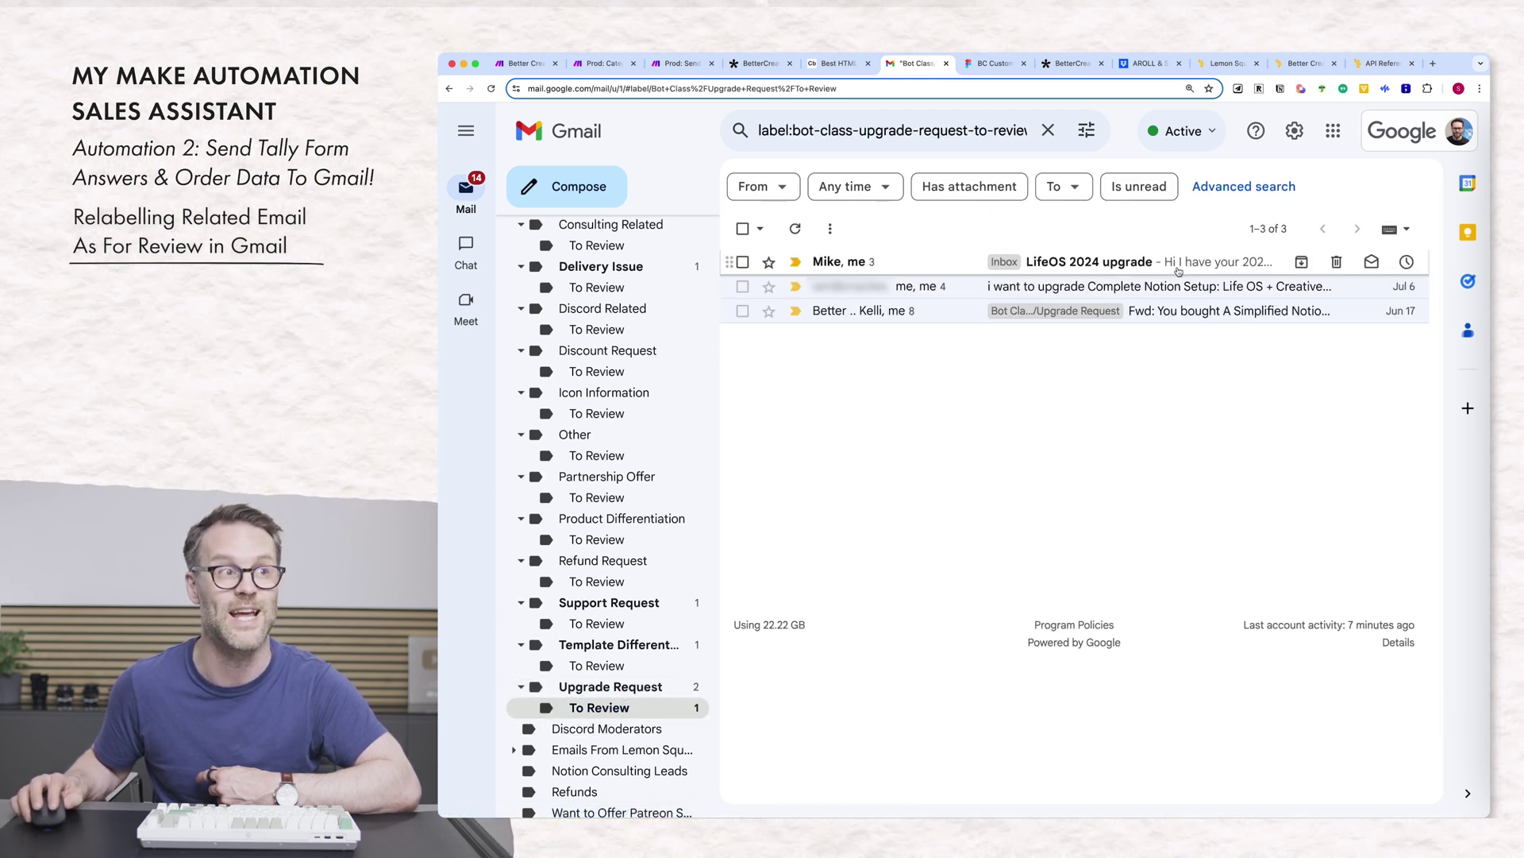
Step: Review the HTTP module's Lemon Squeezy orders URL and headers, then bring up the Lemon Squeezy API reference
click(681, 64)
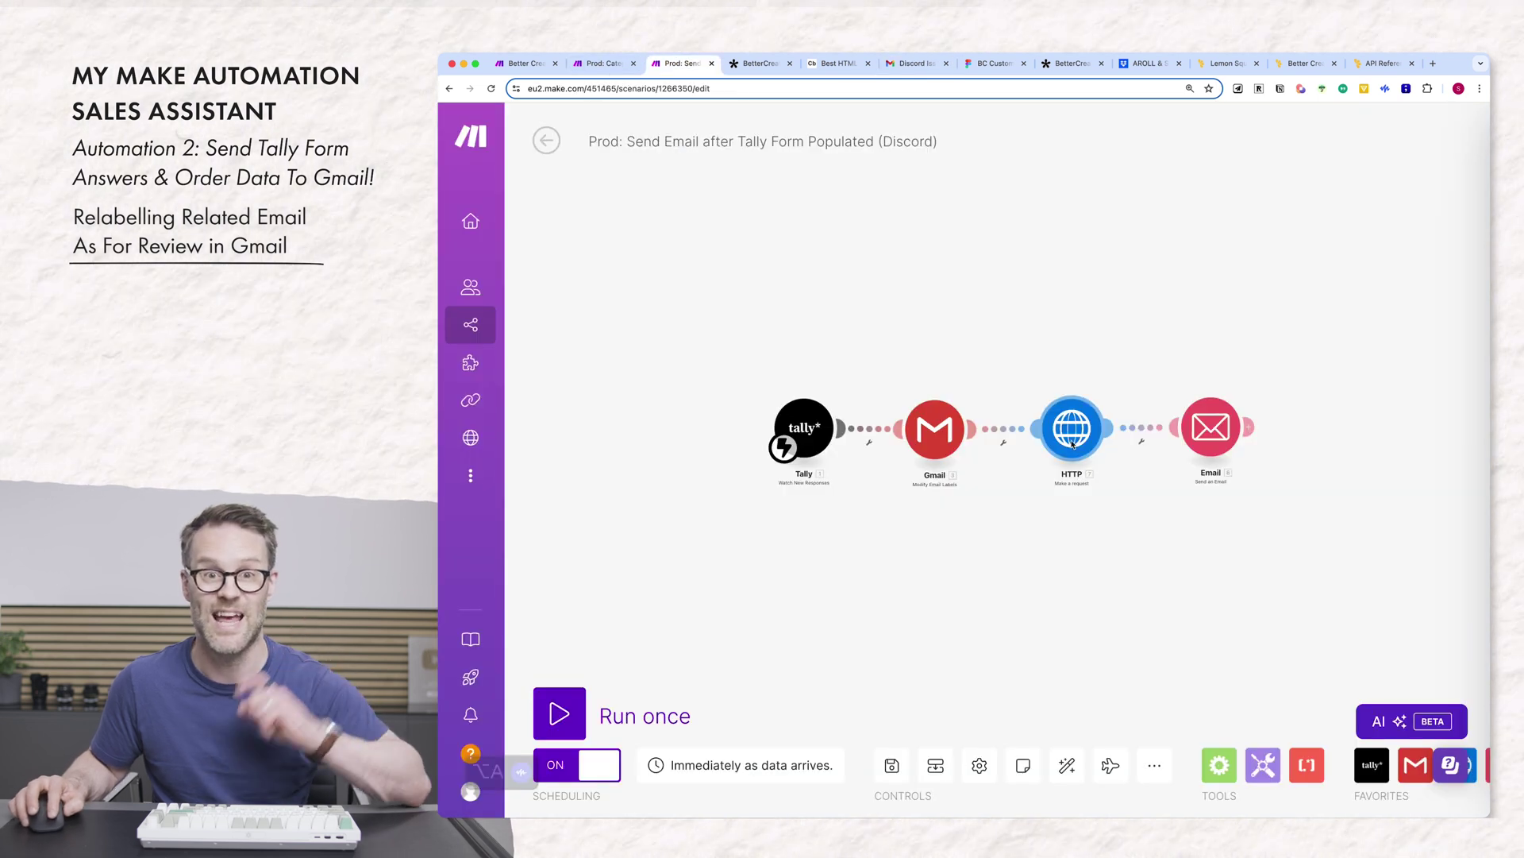
click(1071, 433)
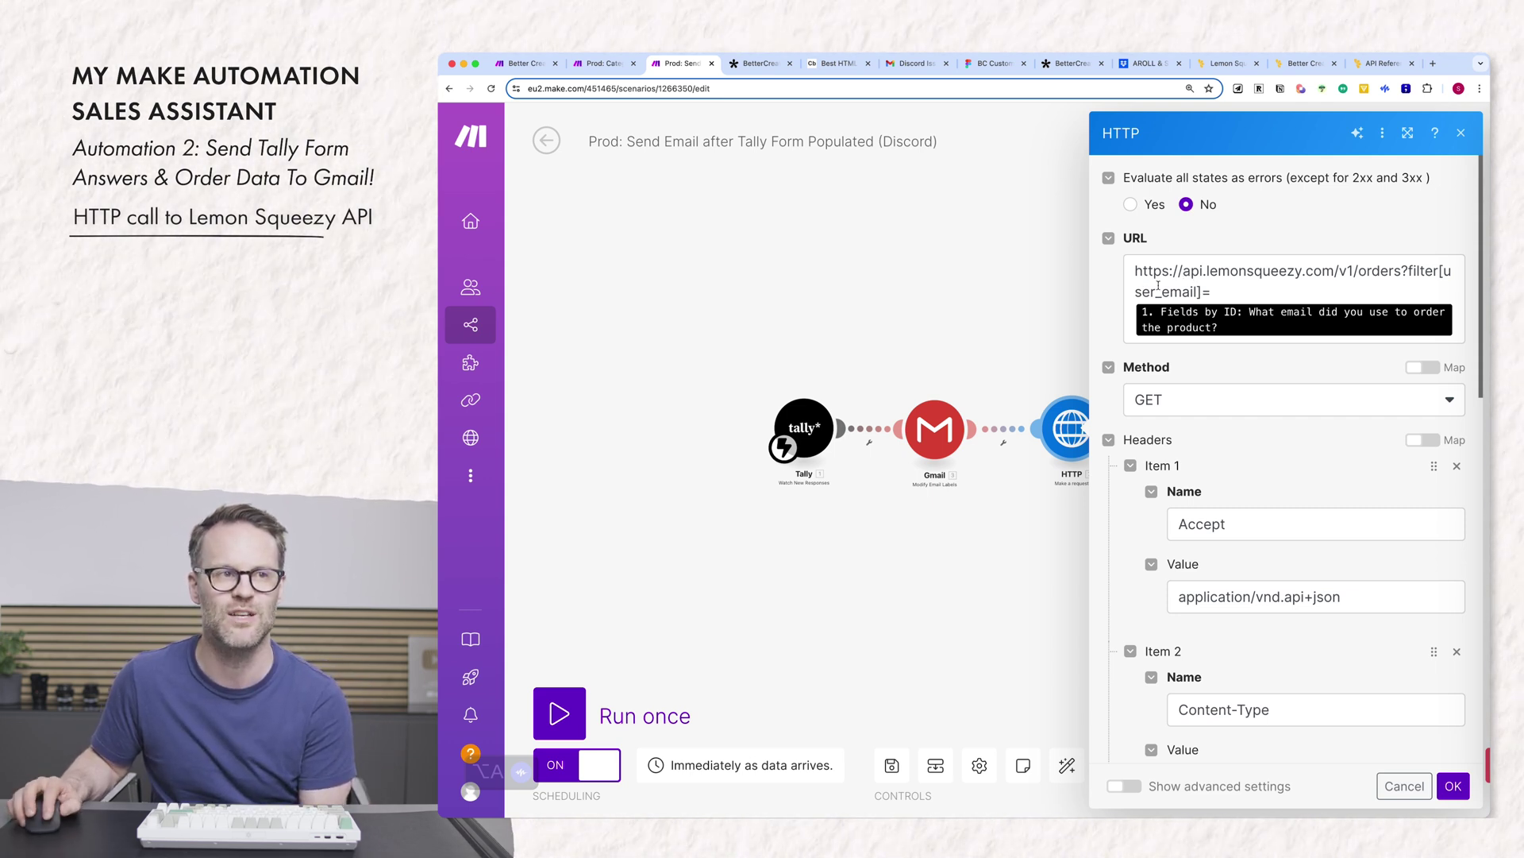
drag(1136, 271, 1168, 306)
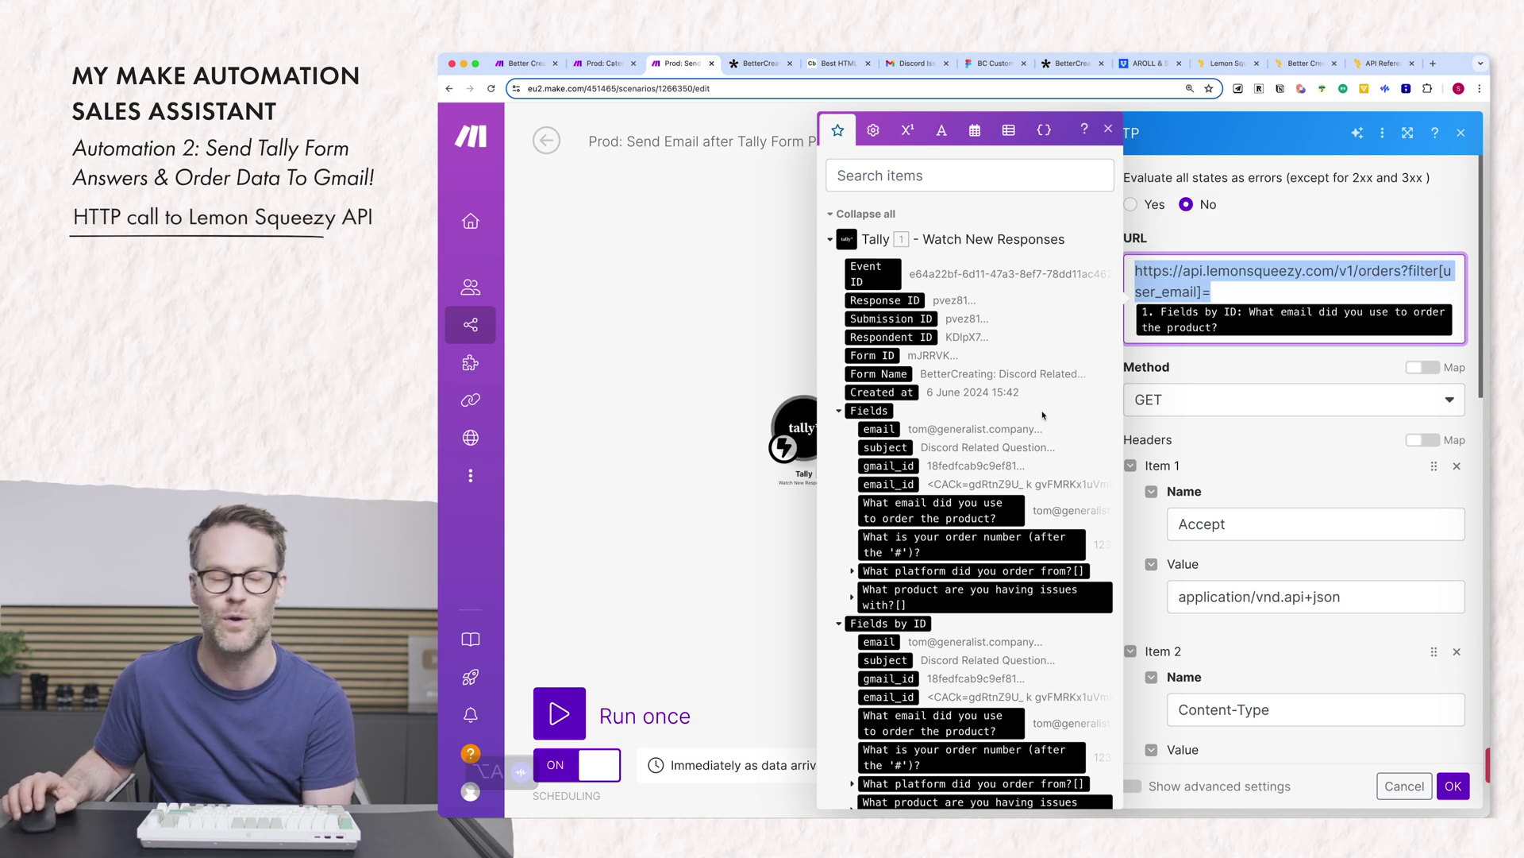
click(1200, 353)
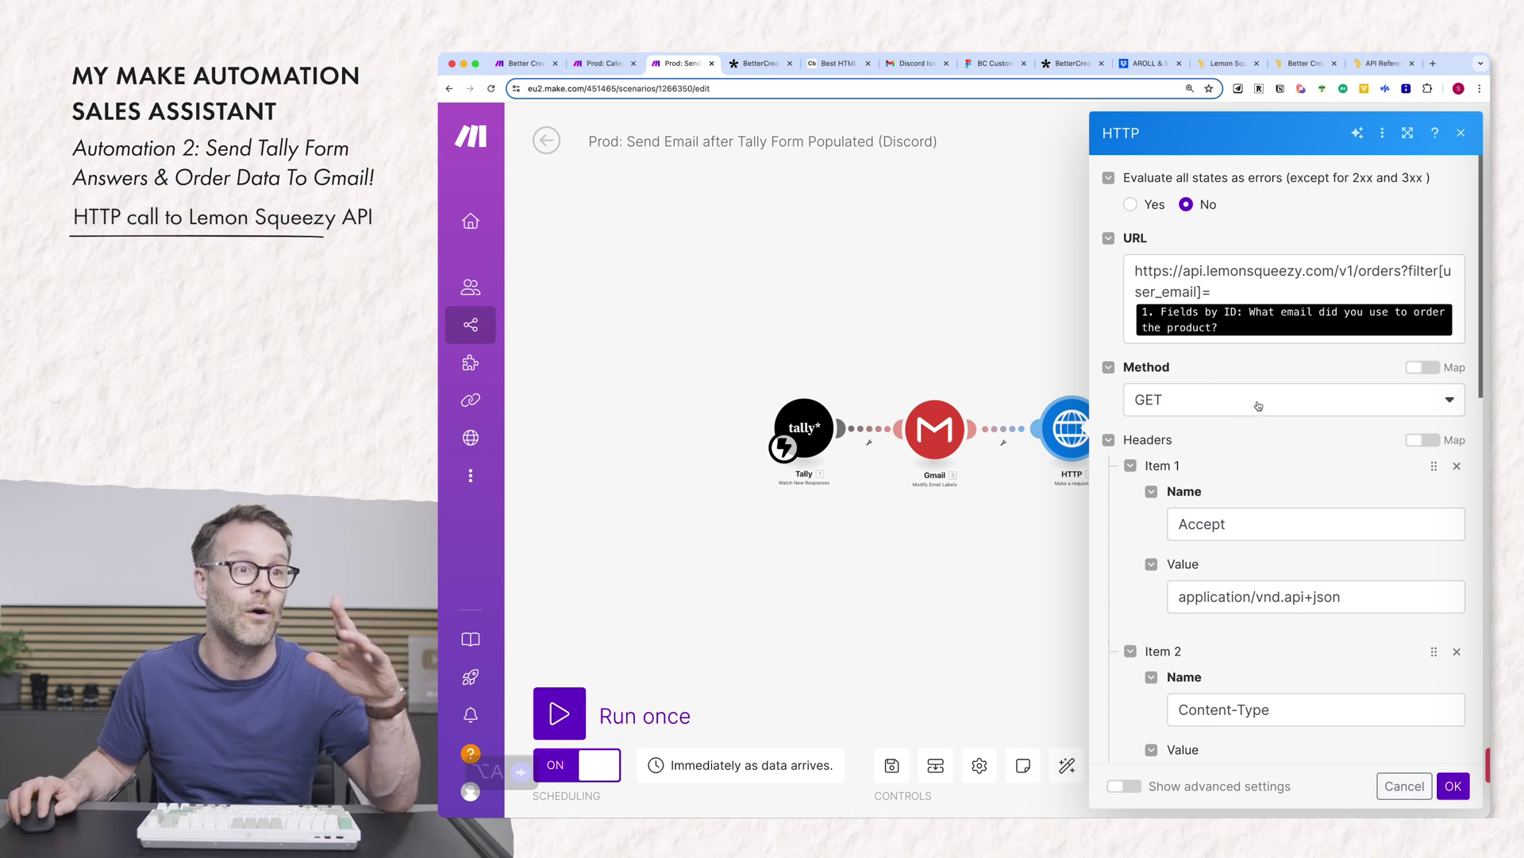
scroll(1239, 371, down, 1)
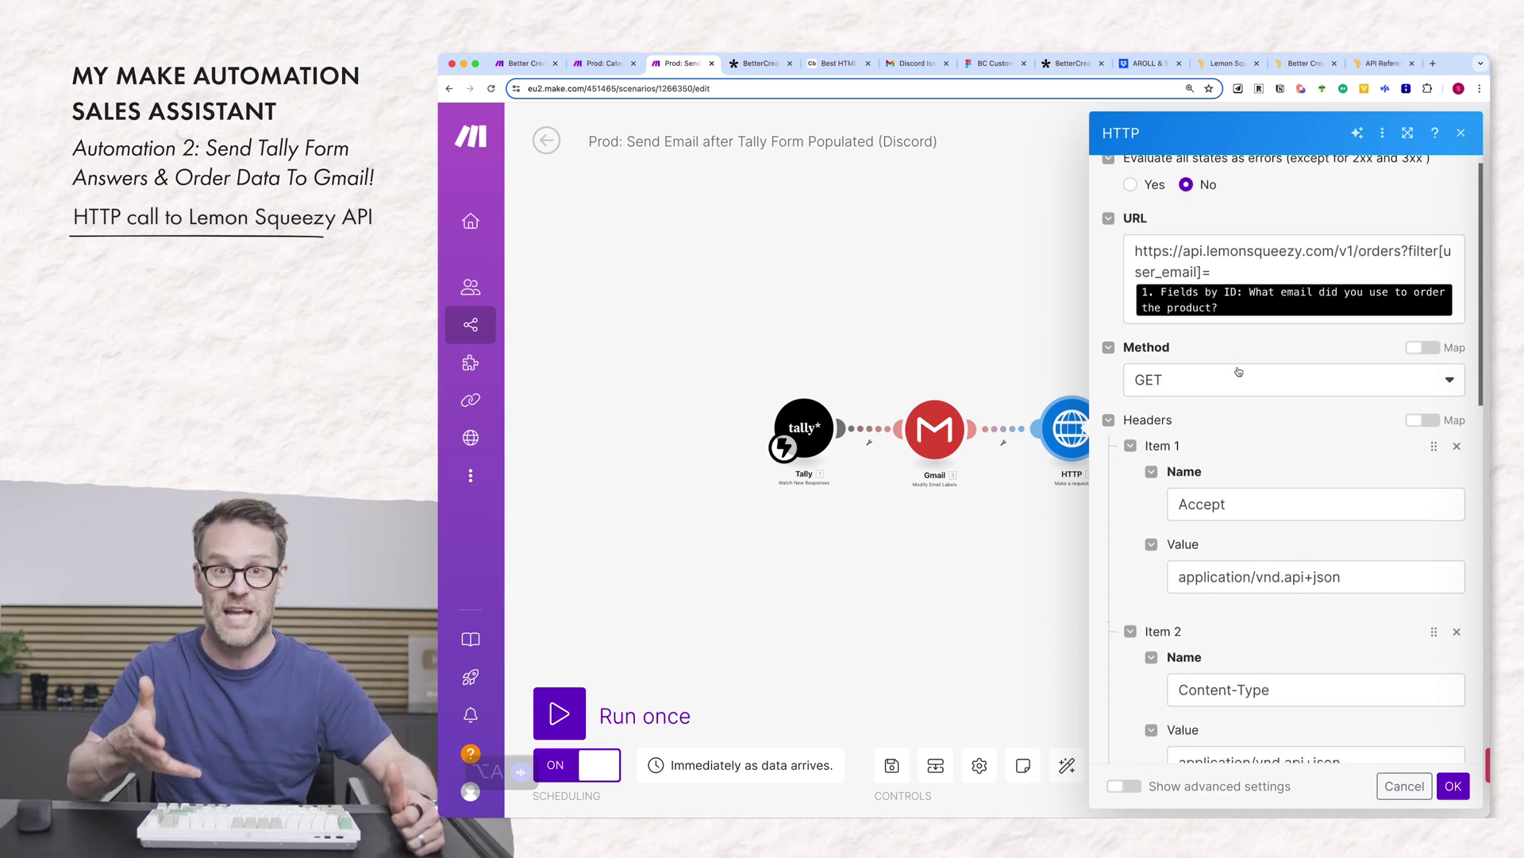
click(1382, 64)
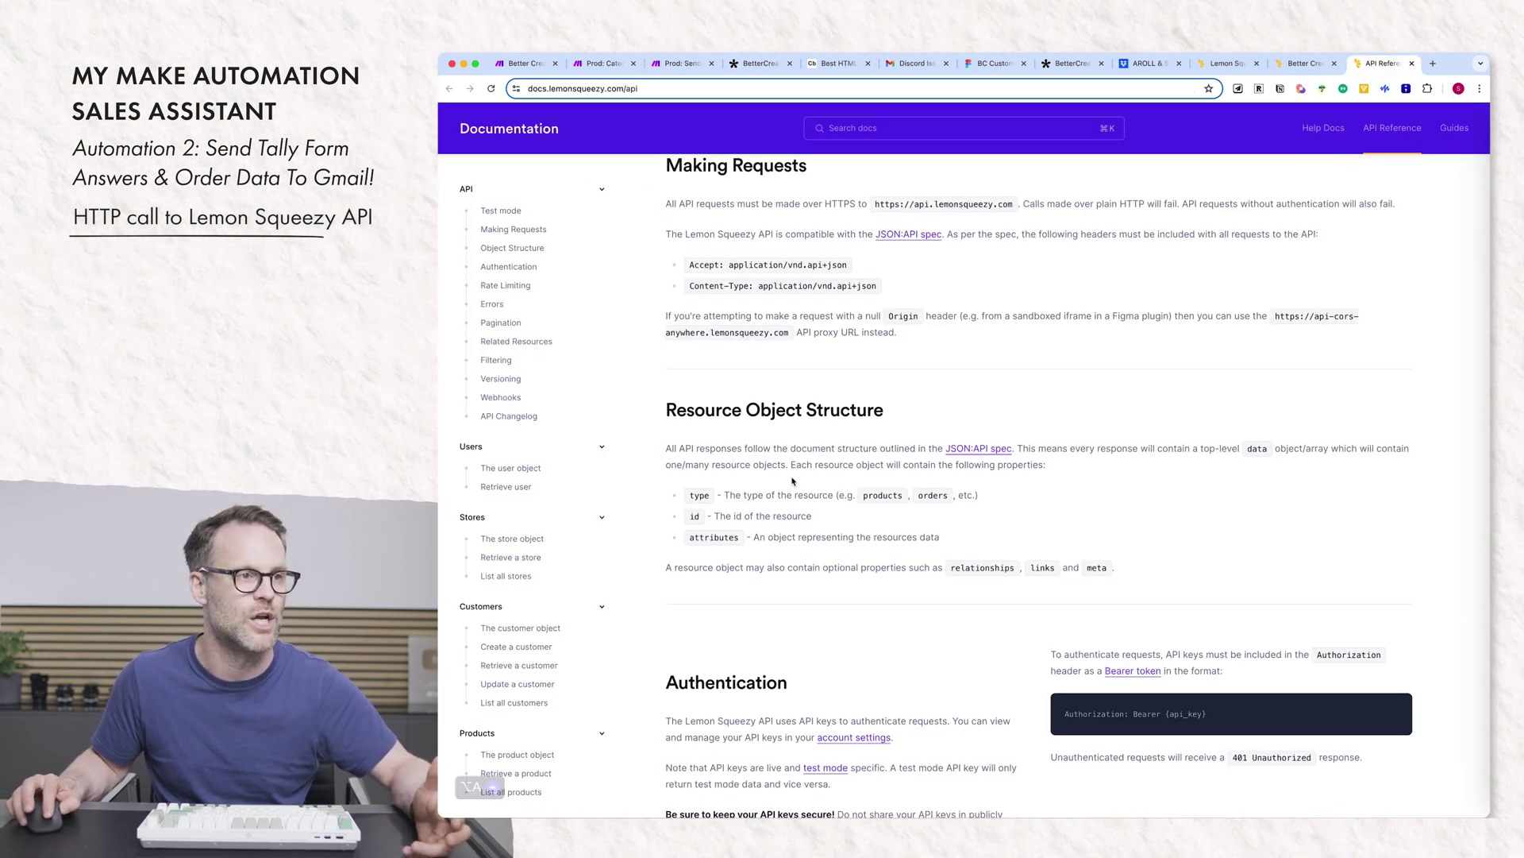
Step: Read the Making Requests section's required Accept and Content-Type headers in the Lemon Squeezy API docs
scroll(798, 559, up, 3)
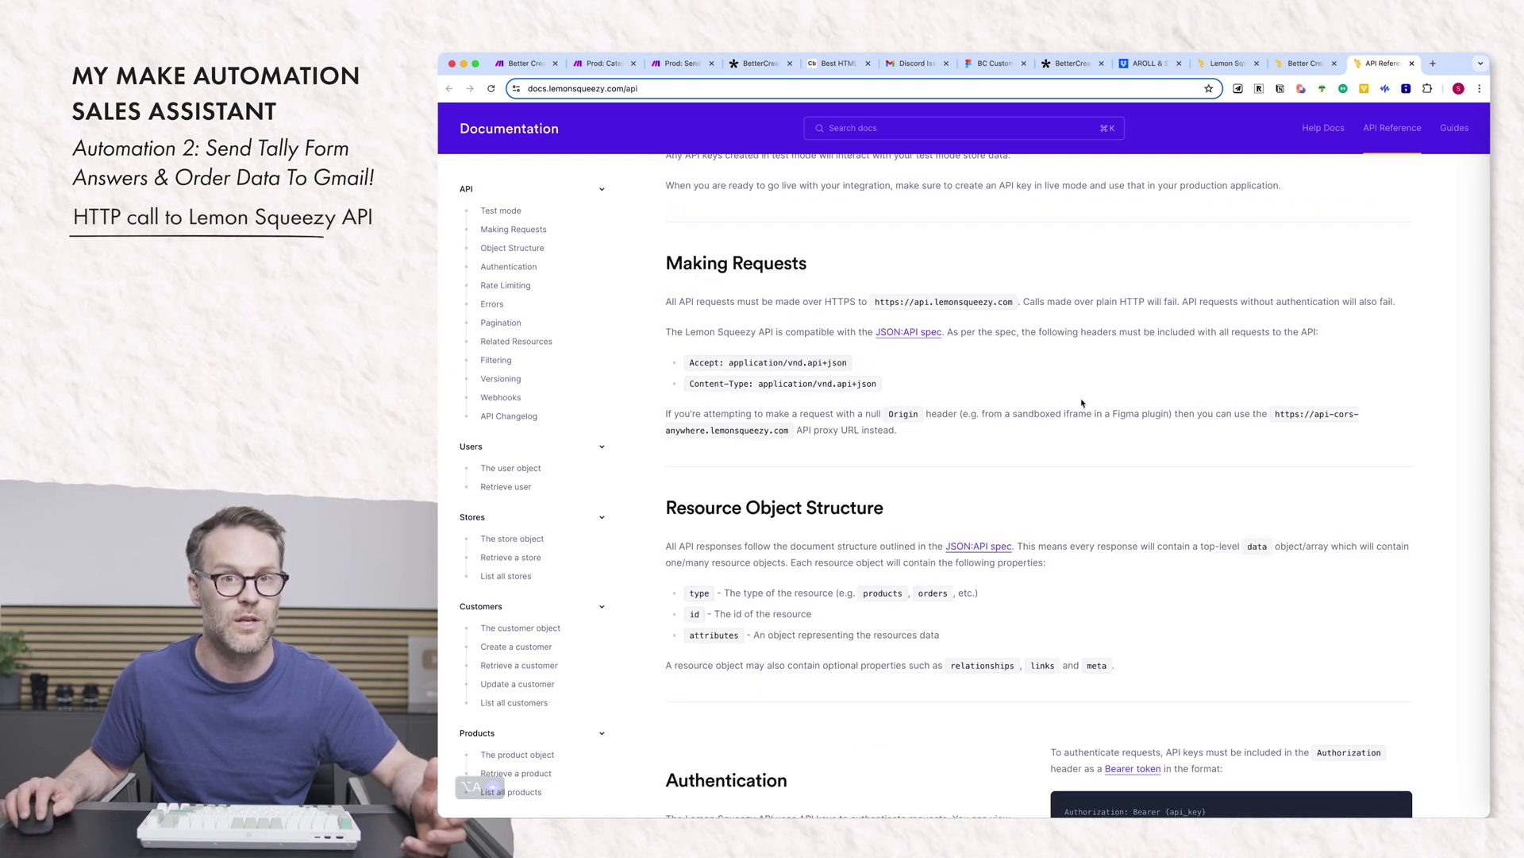
scroll(959, 300, down, 10)
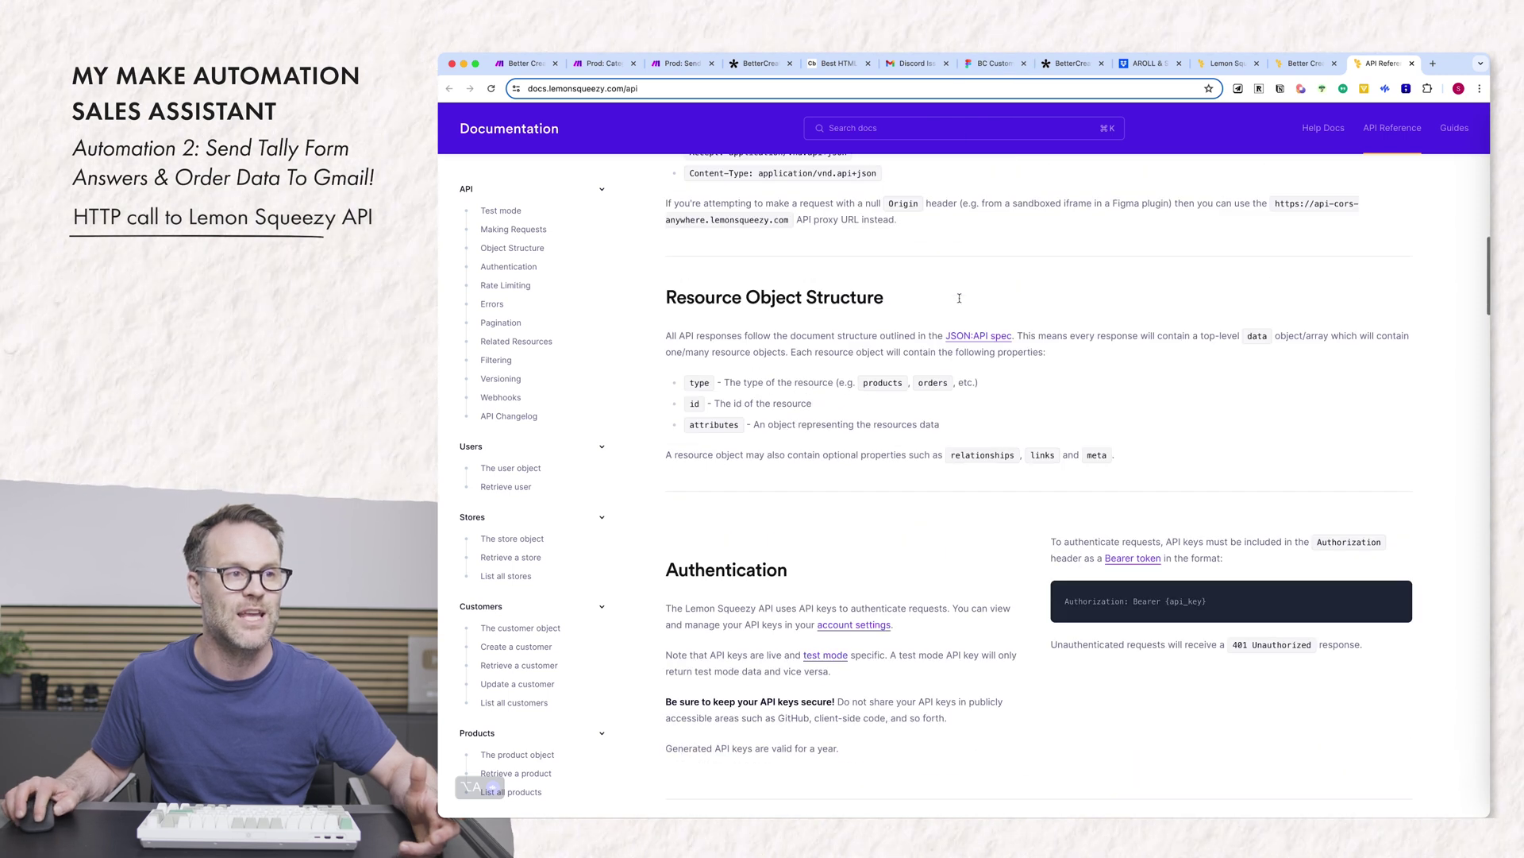
scroll(959, 302, up, 15)
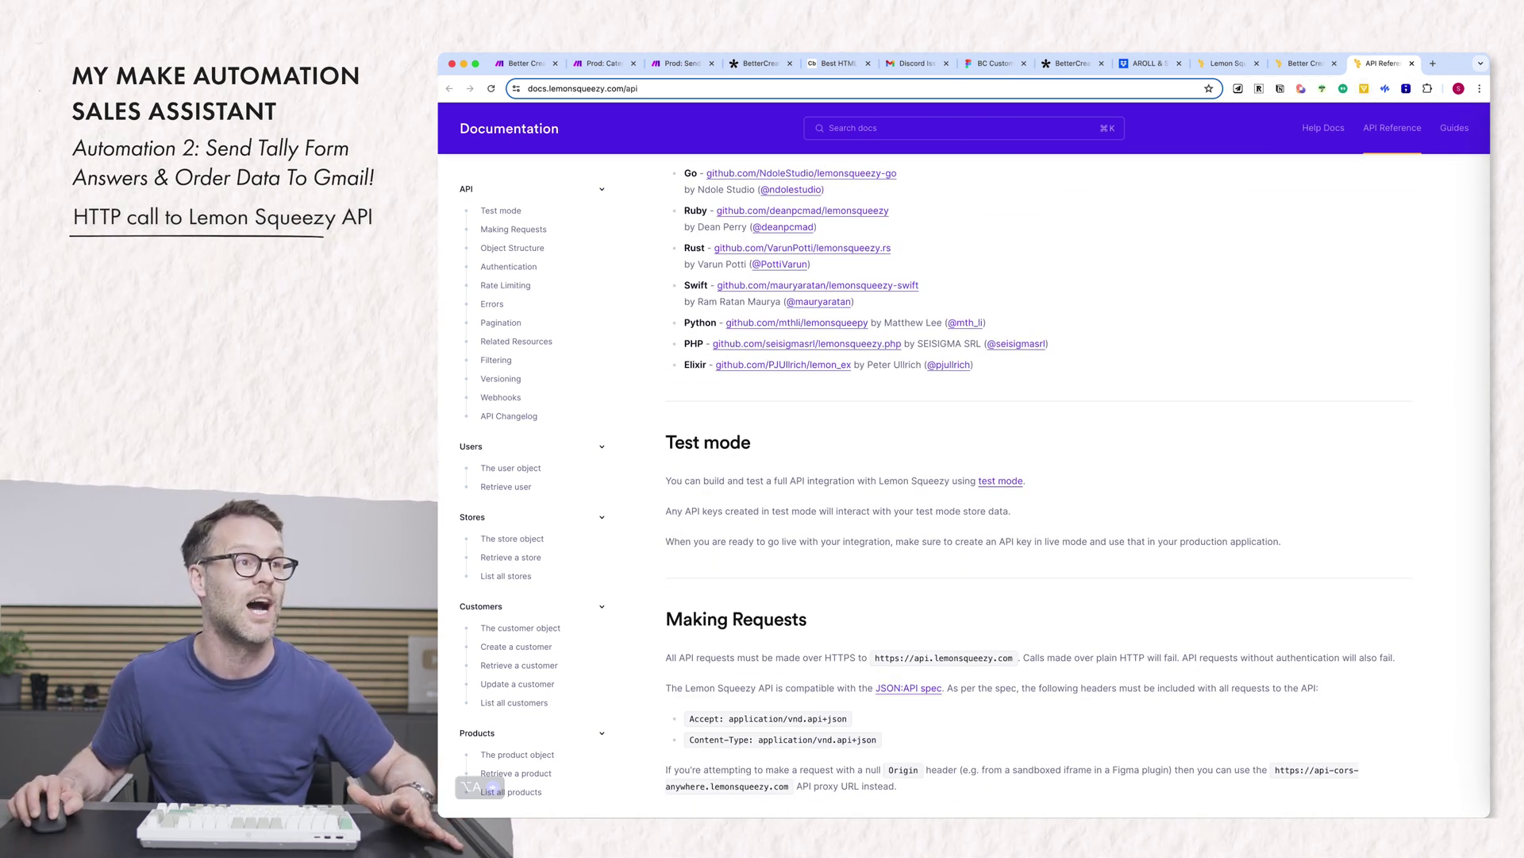
Step: Check the HTTP request's Item 3 Authorization header and close the settings
click(682, 64)
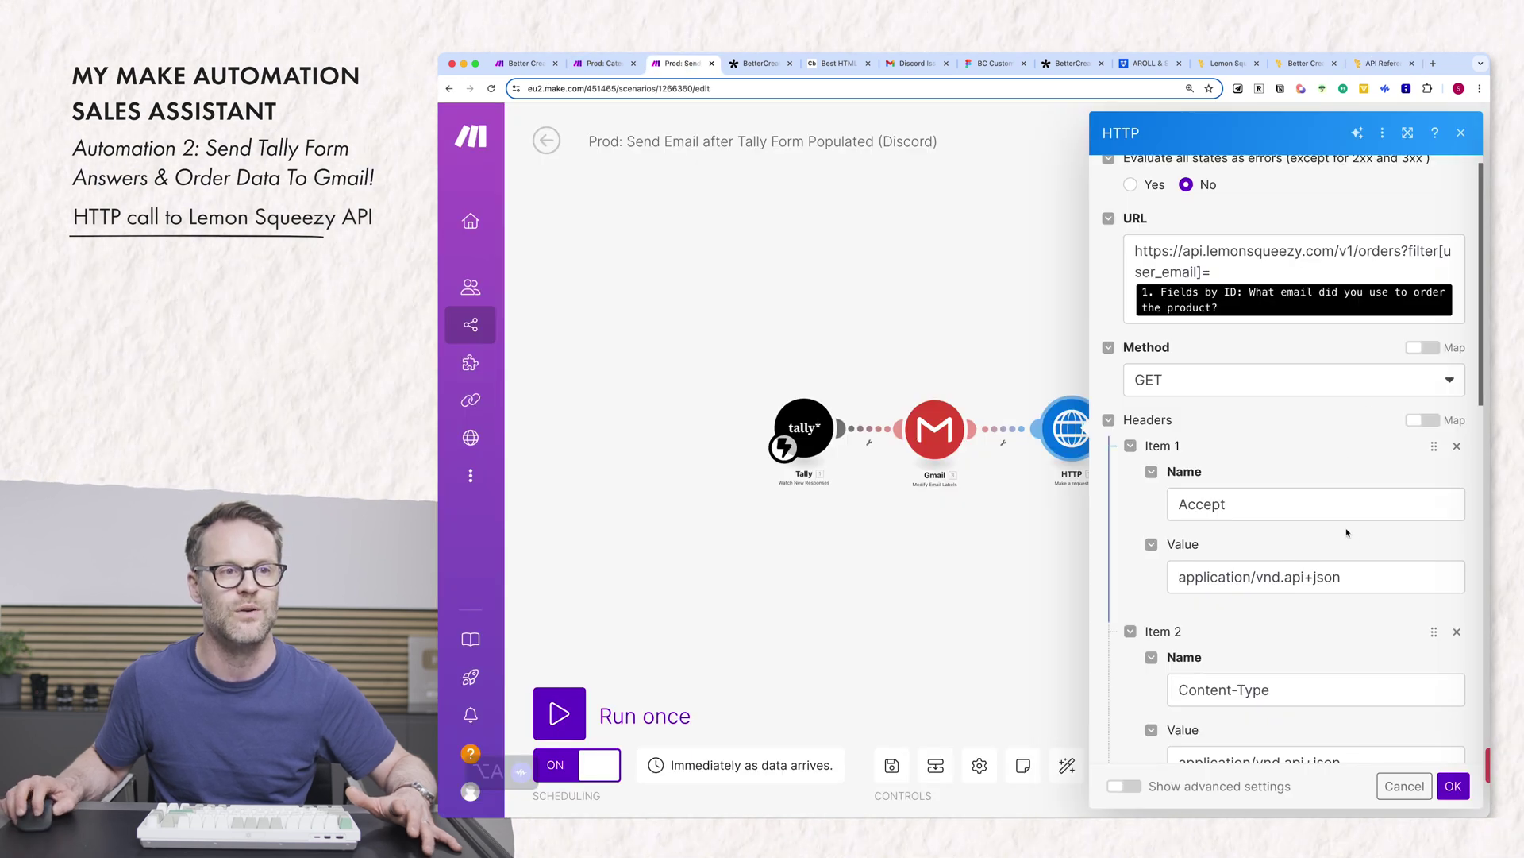
scroll(1232, 556, down, 10)
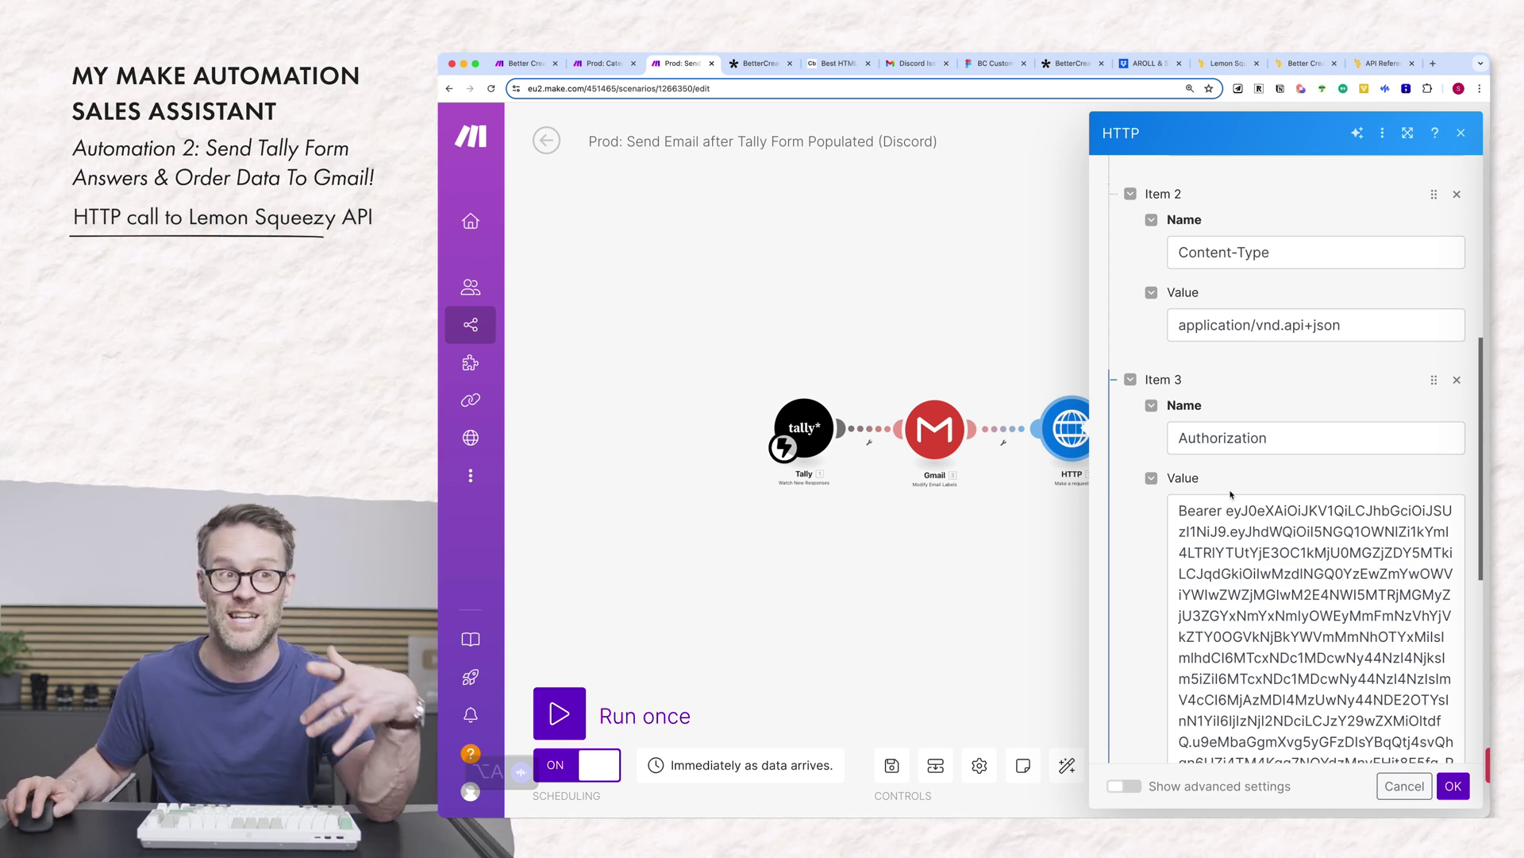
scroll(1247, 410, up, 10)
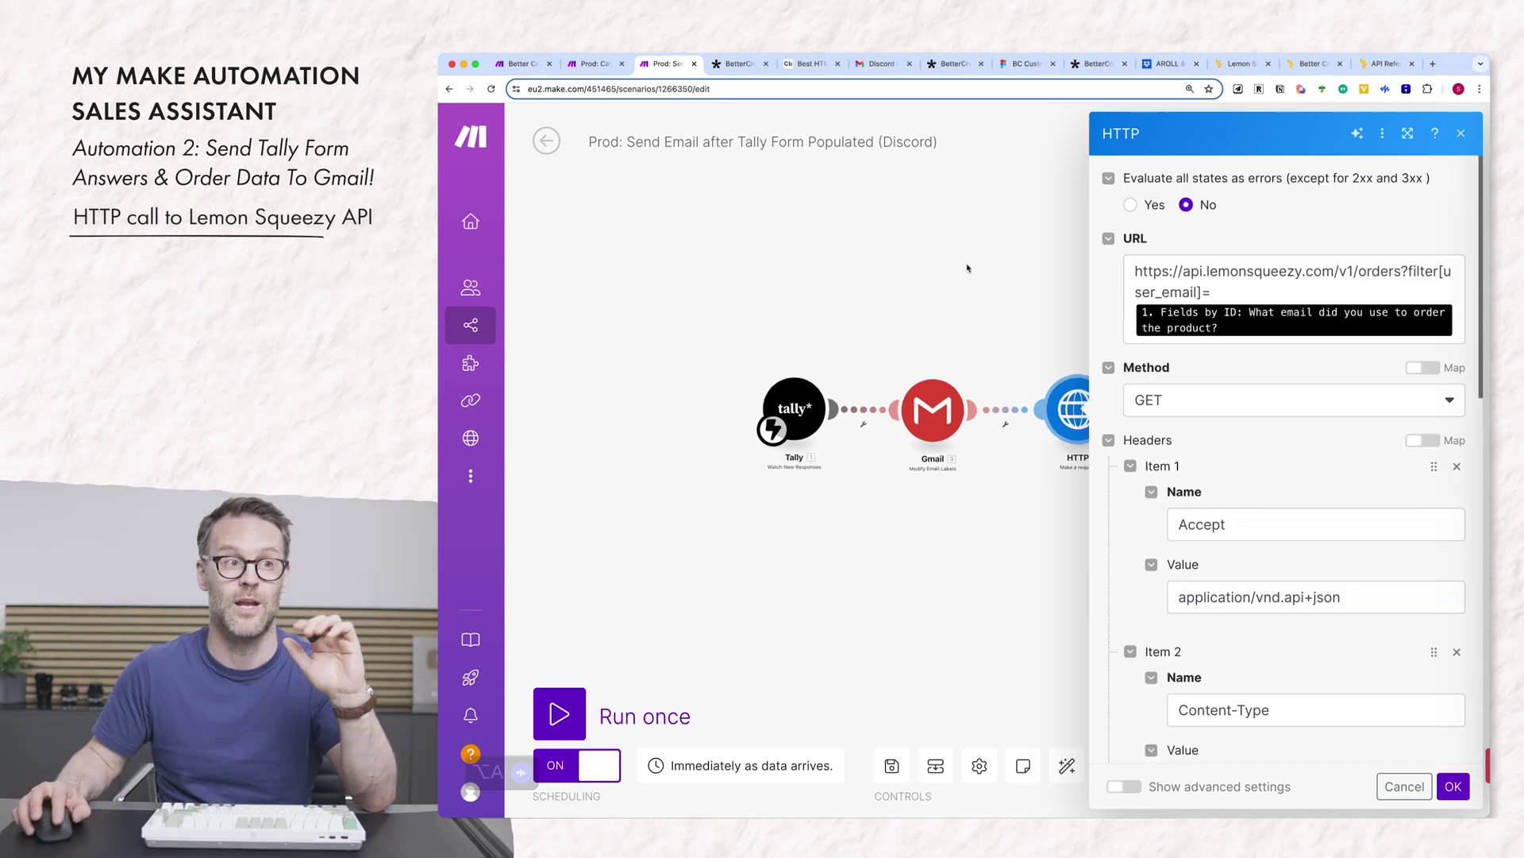
click(1064, 379)
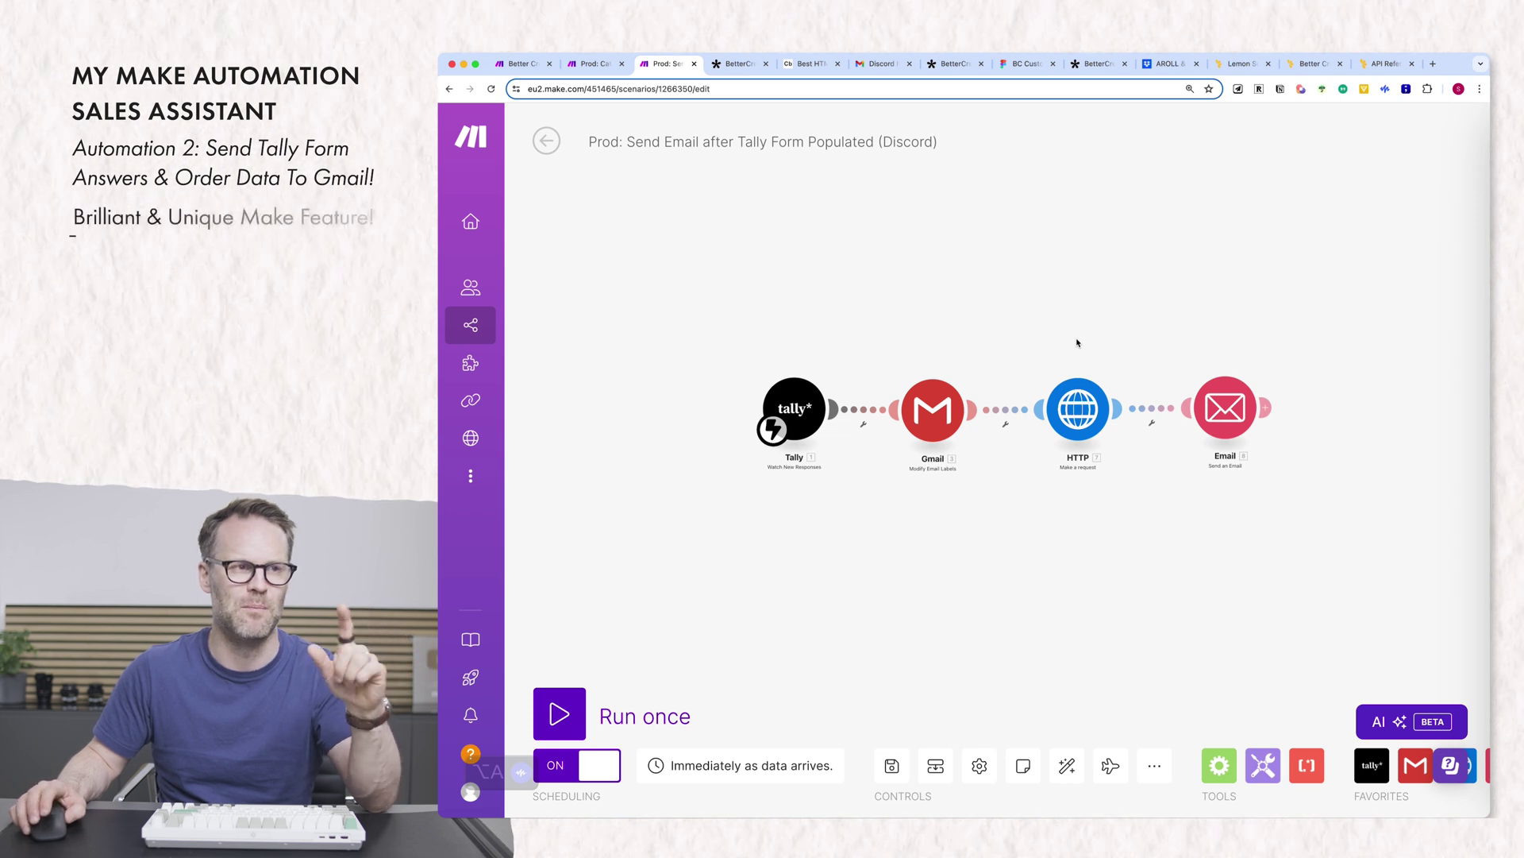
Step: Reopen the HTTP module to review its application/vnd.api+json headers, then close it
click(1080, 406)
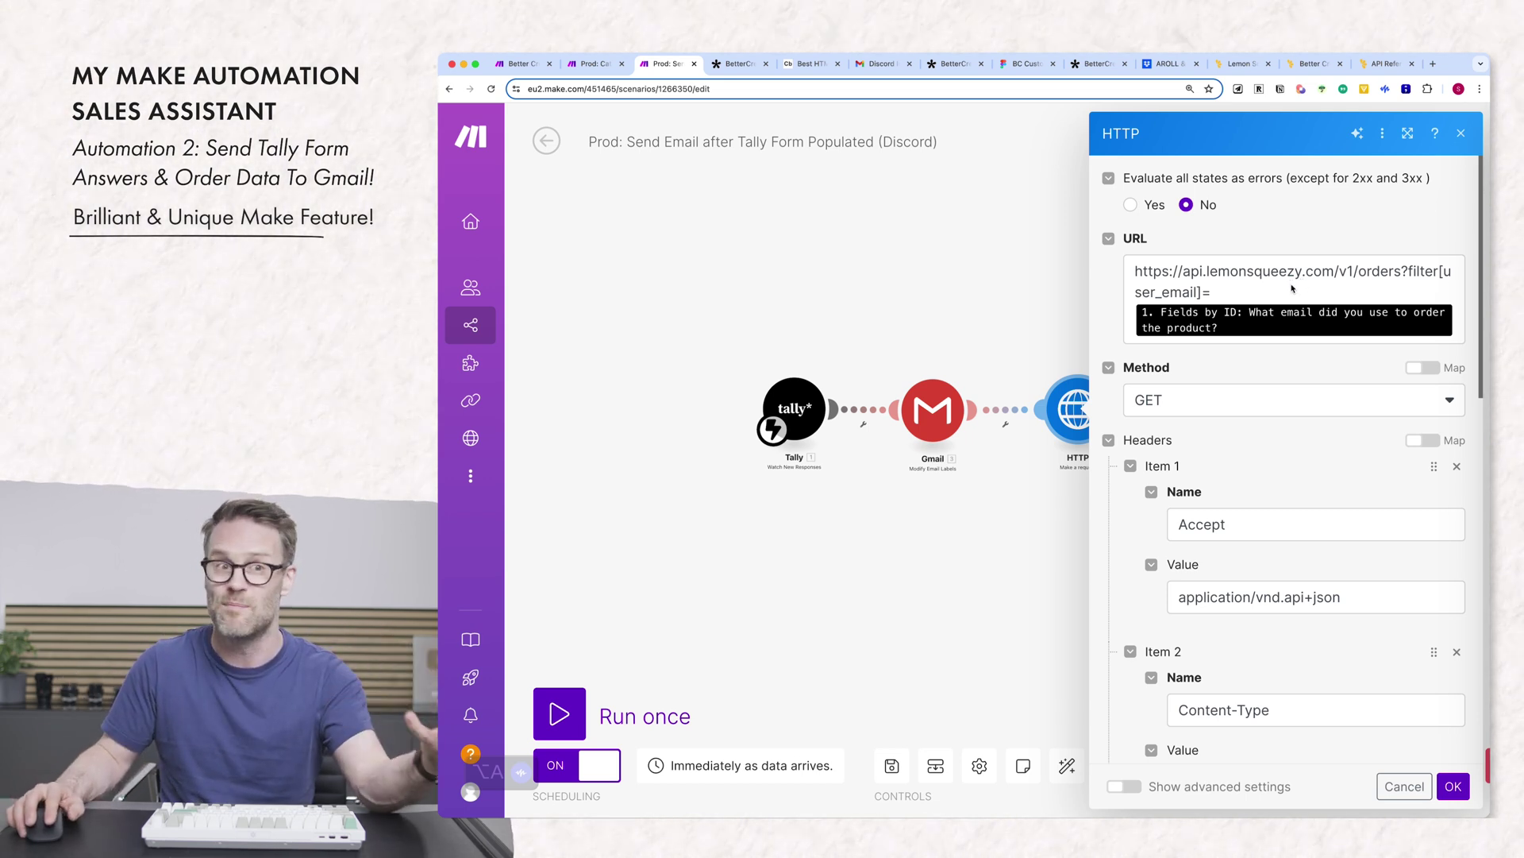
scroll(1246, 422, down, 3)
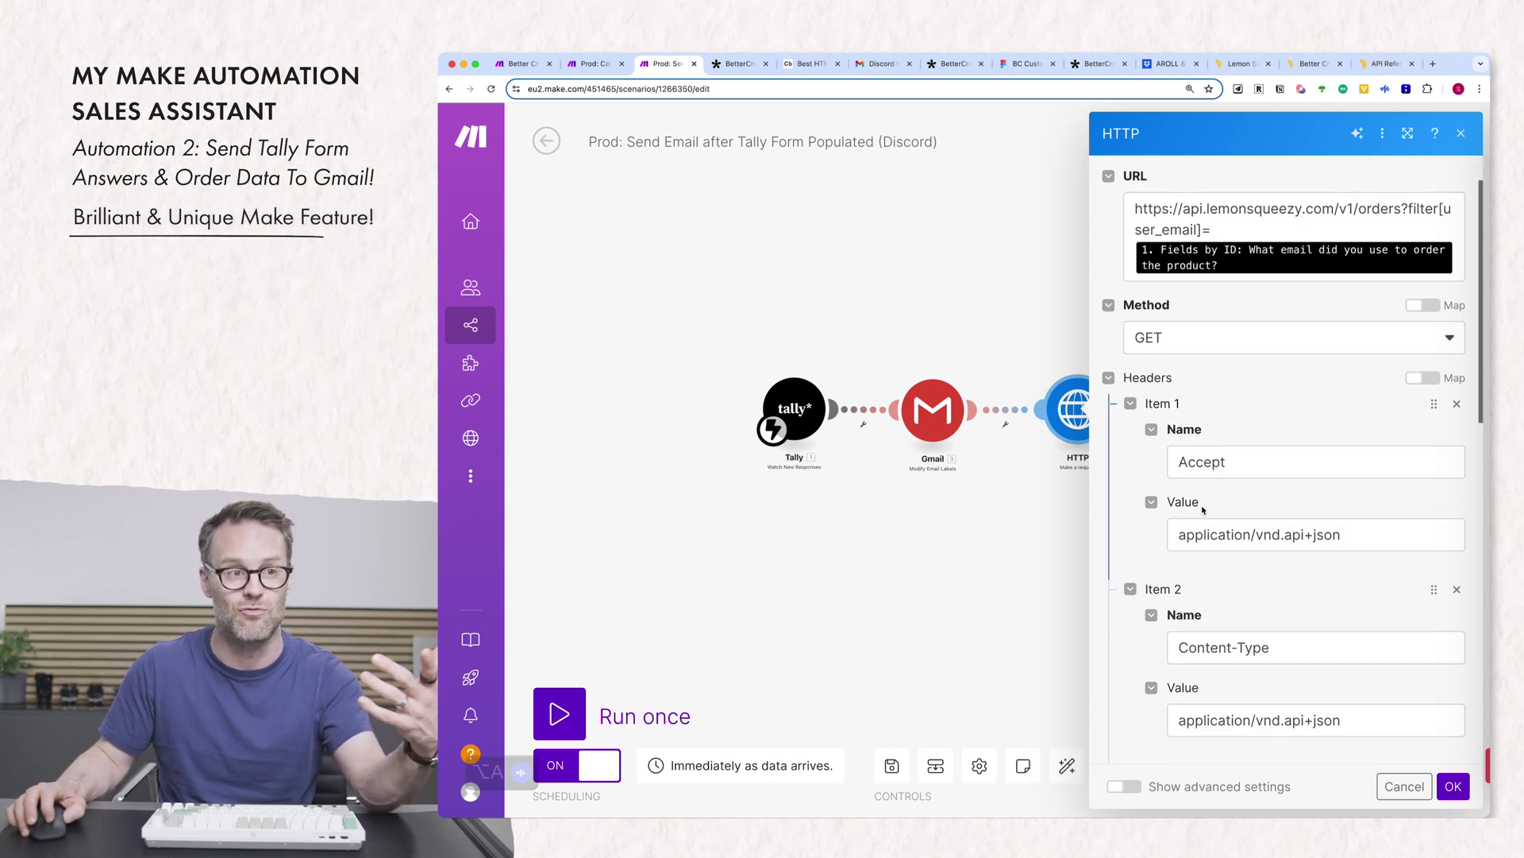
scroll(1218, 460, down, 4)
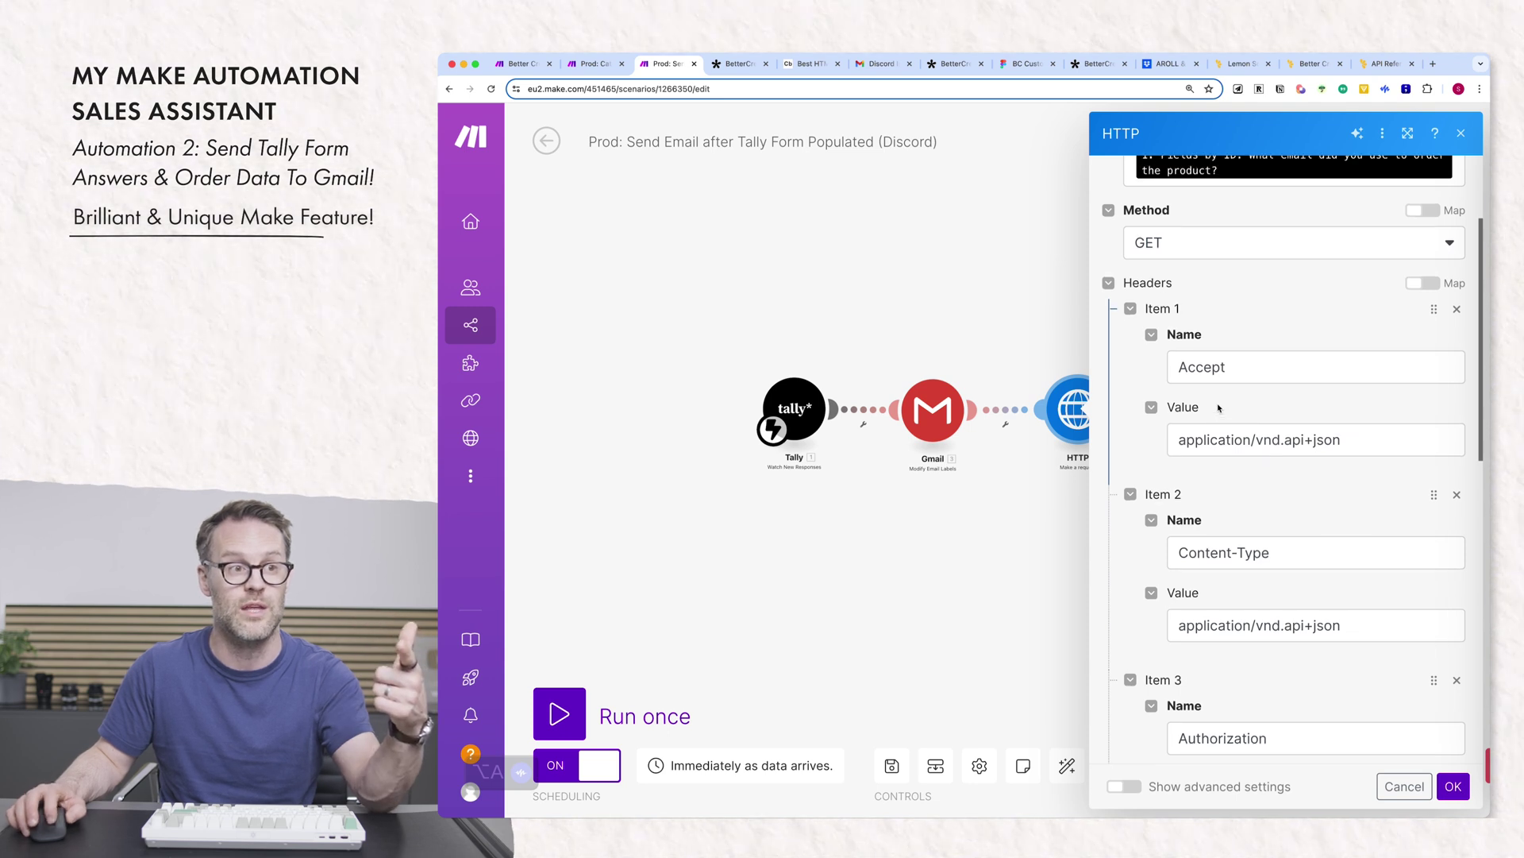
scroll(1217, 416, up, 7)
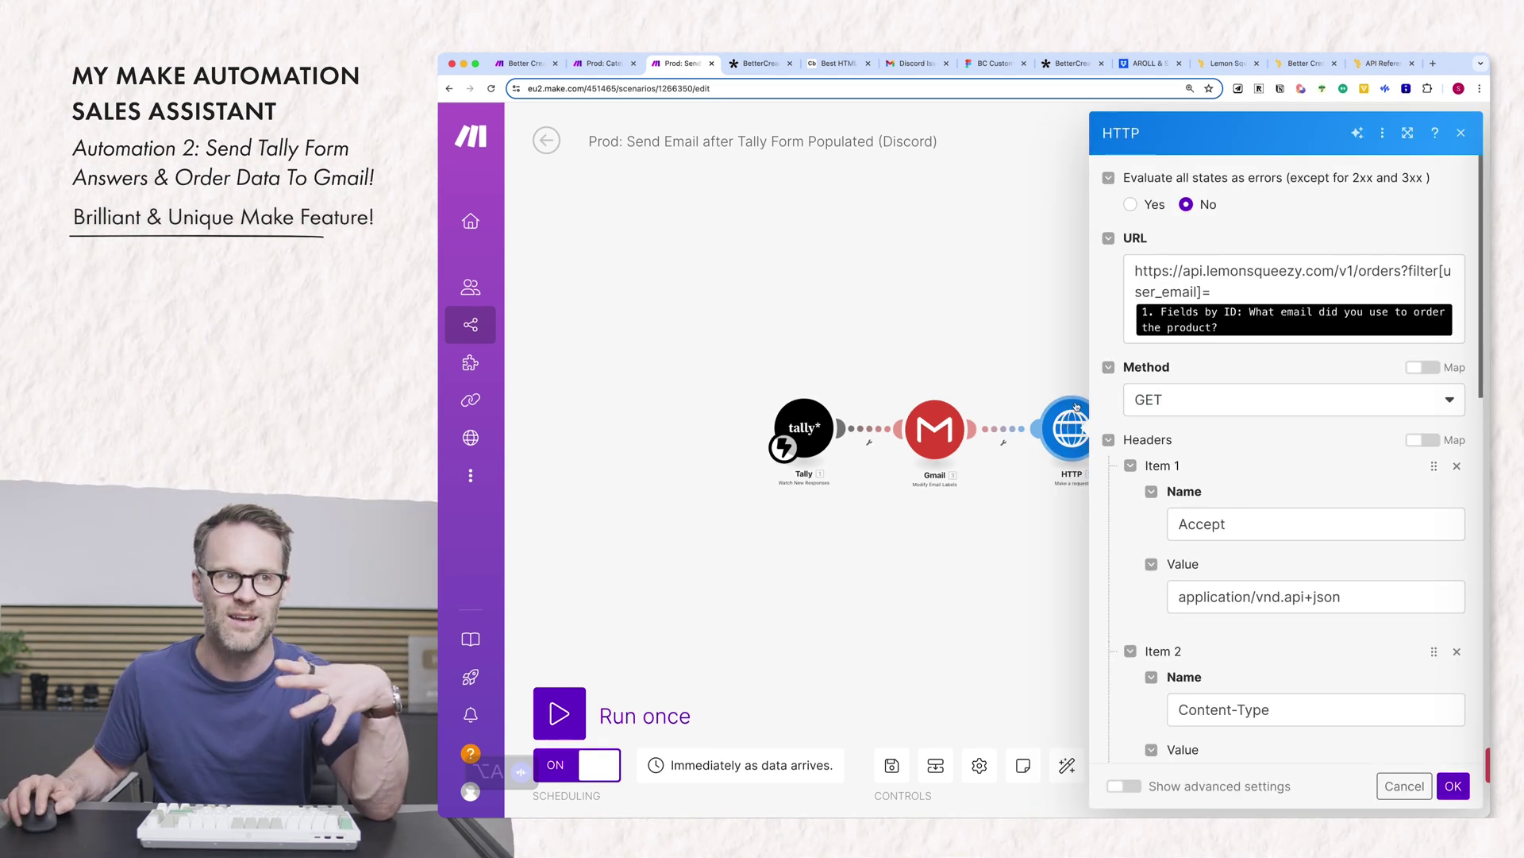
click(1003, 338)
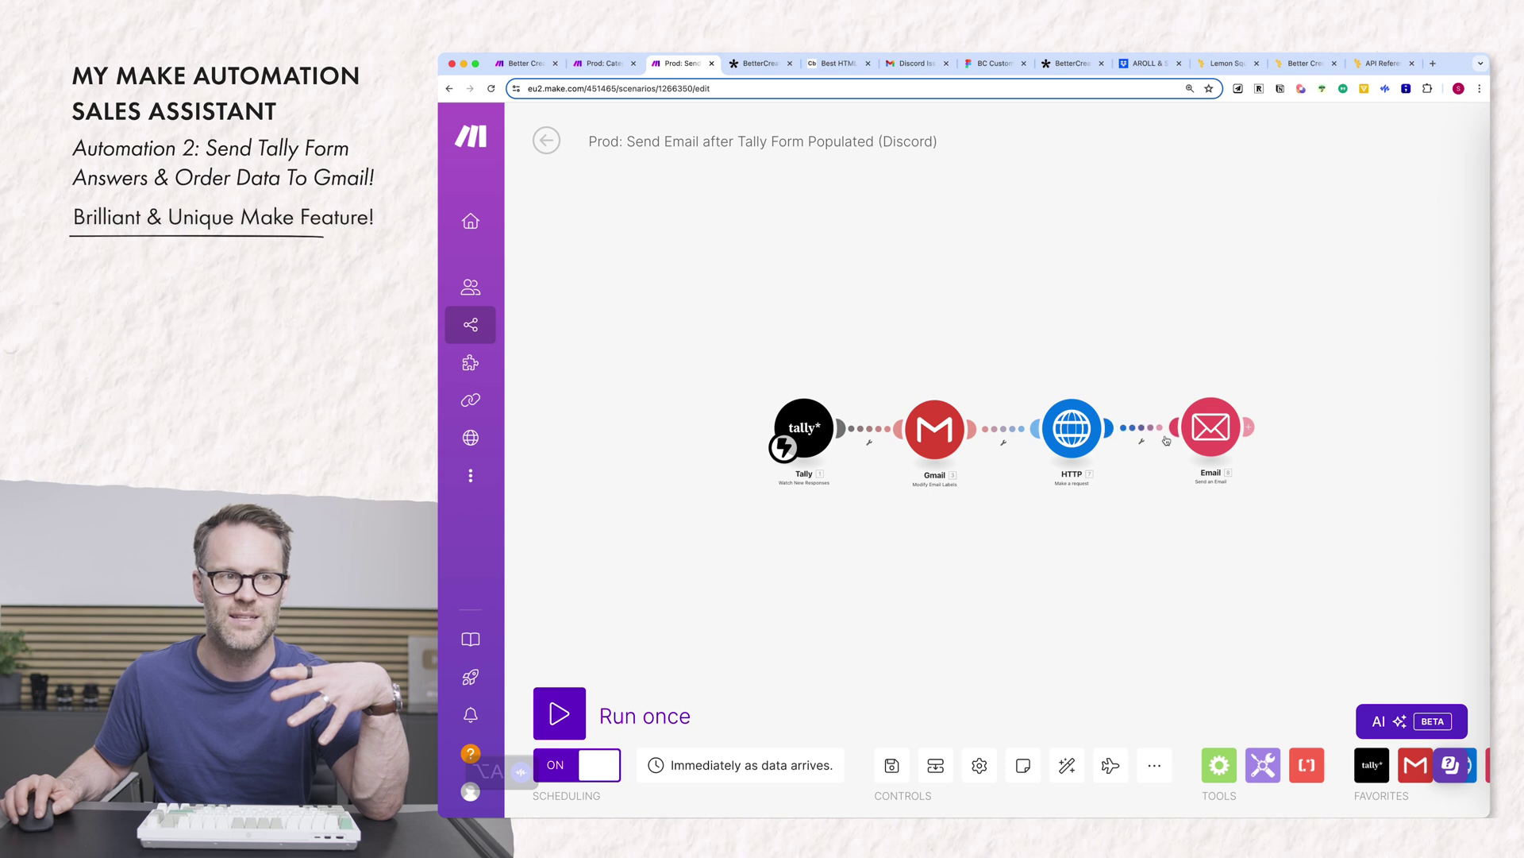
Step: Glance at the Email module's settings and browse the available Gmail actions without adding one
click(1208, 429)
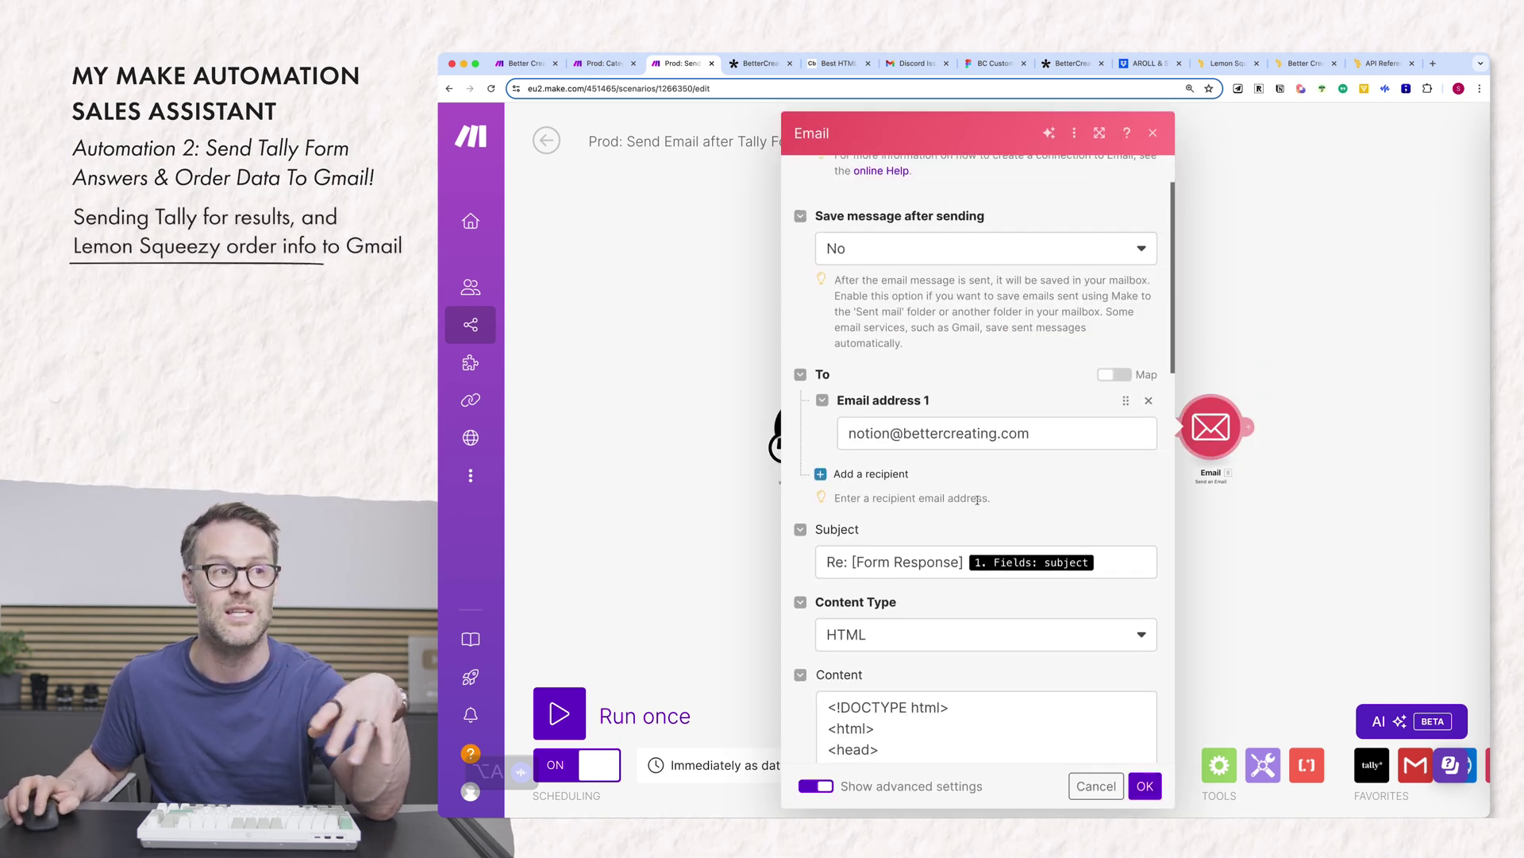
click(1395, 350)
click(1409, 767)
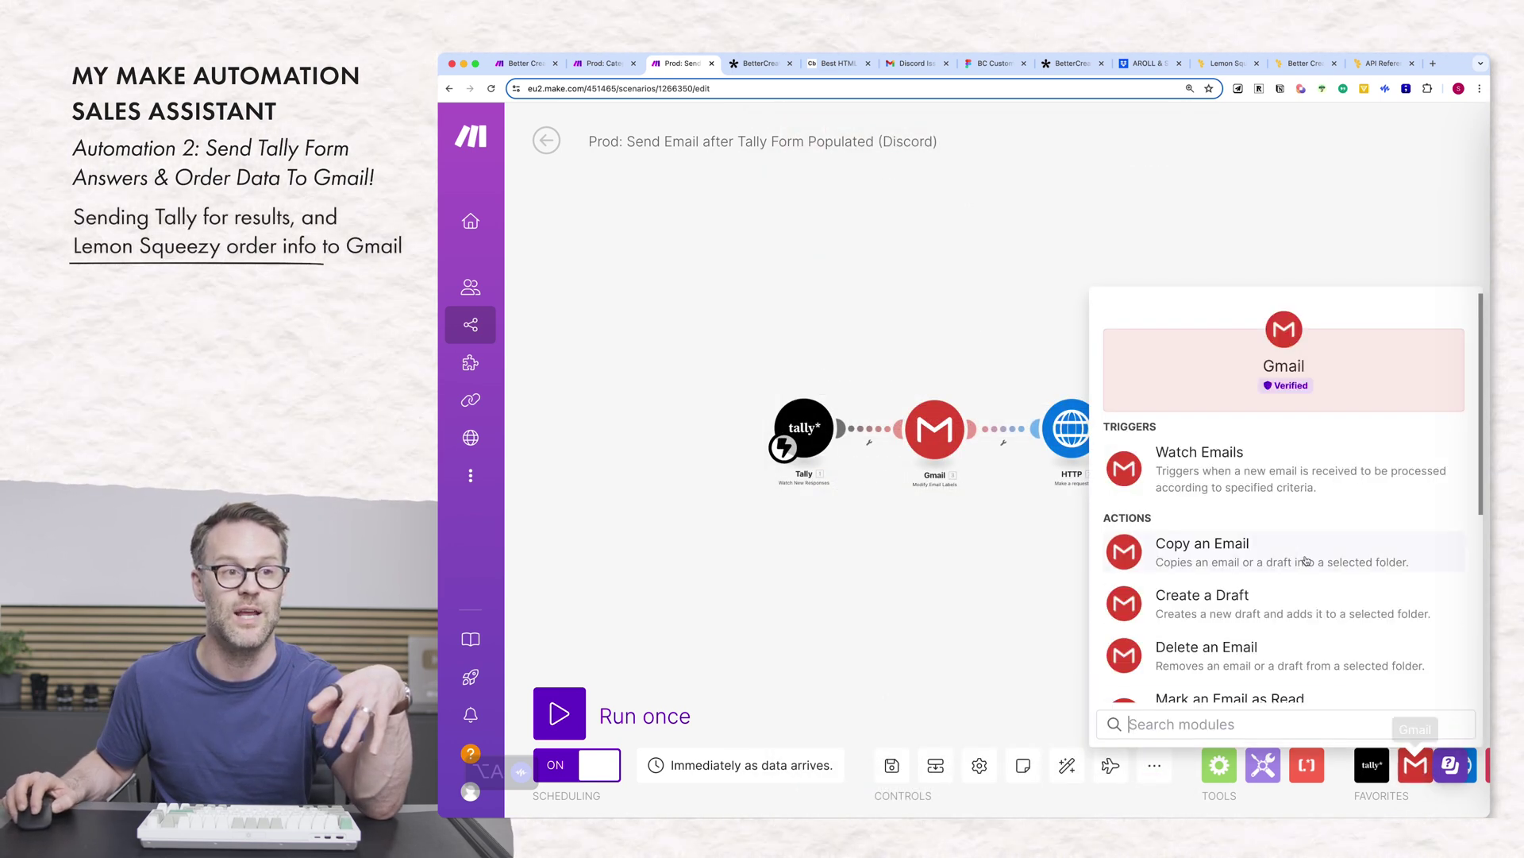
scroll(1238, 582, down, 2)
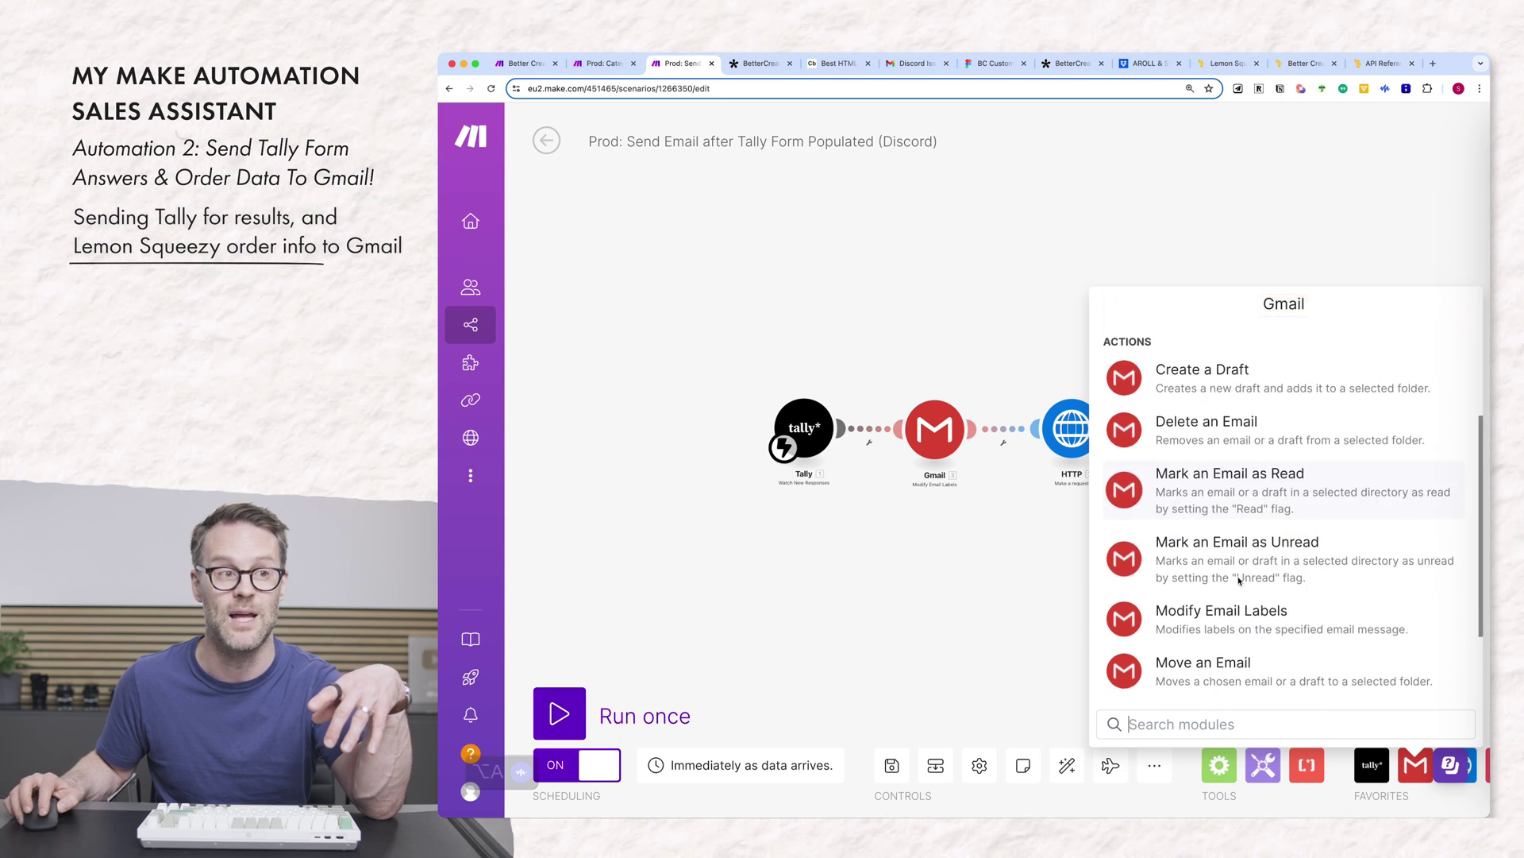
click(1006, 579)
Step: Reopen the Email module's settings and check the Re: prefix in its subject
click(1227, 415)
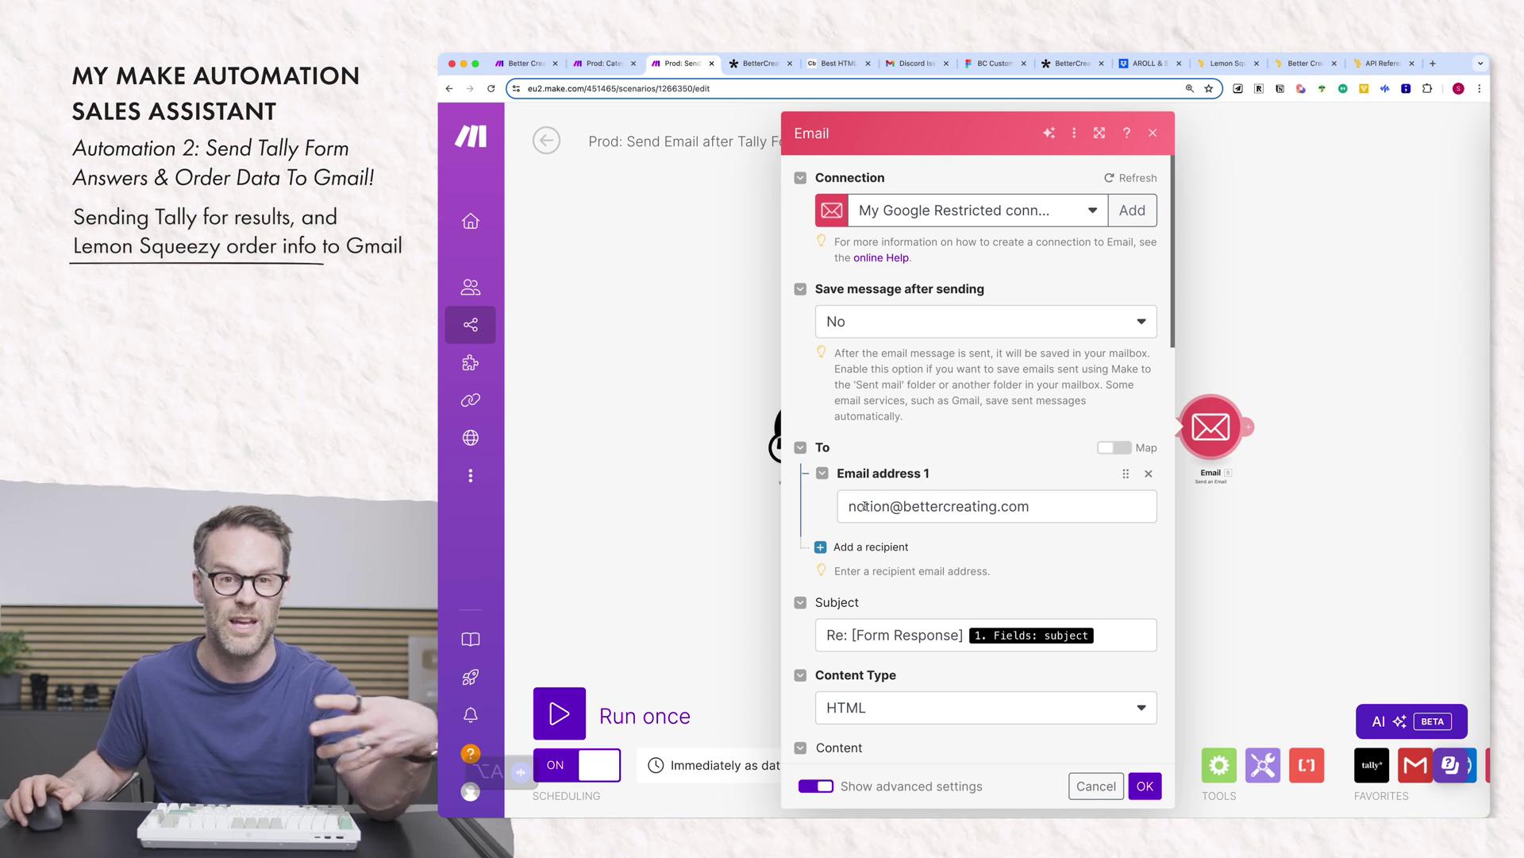
scroll(1028, 565, down, 2)
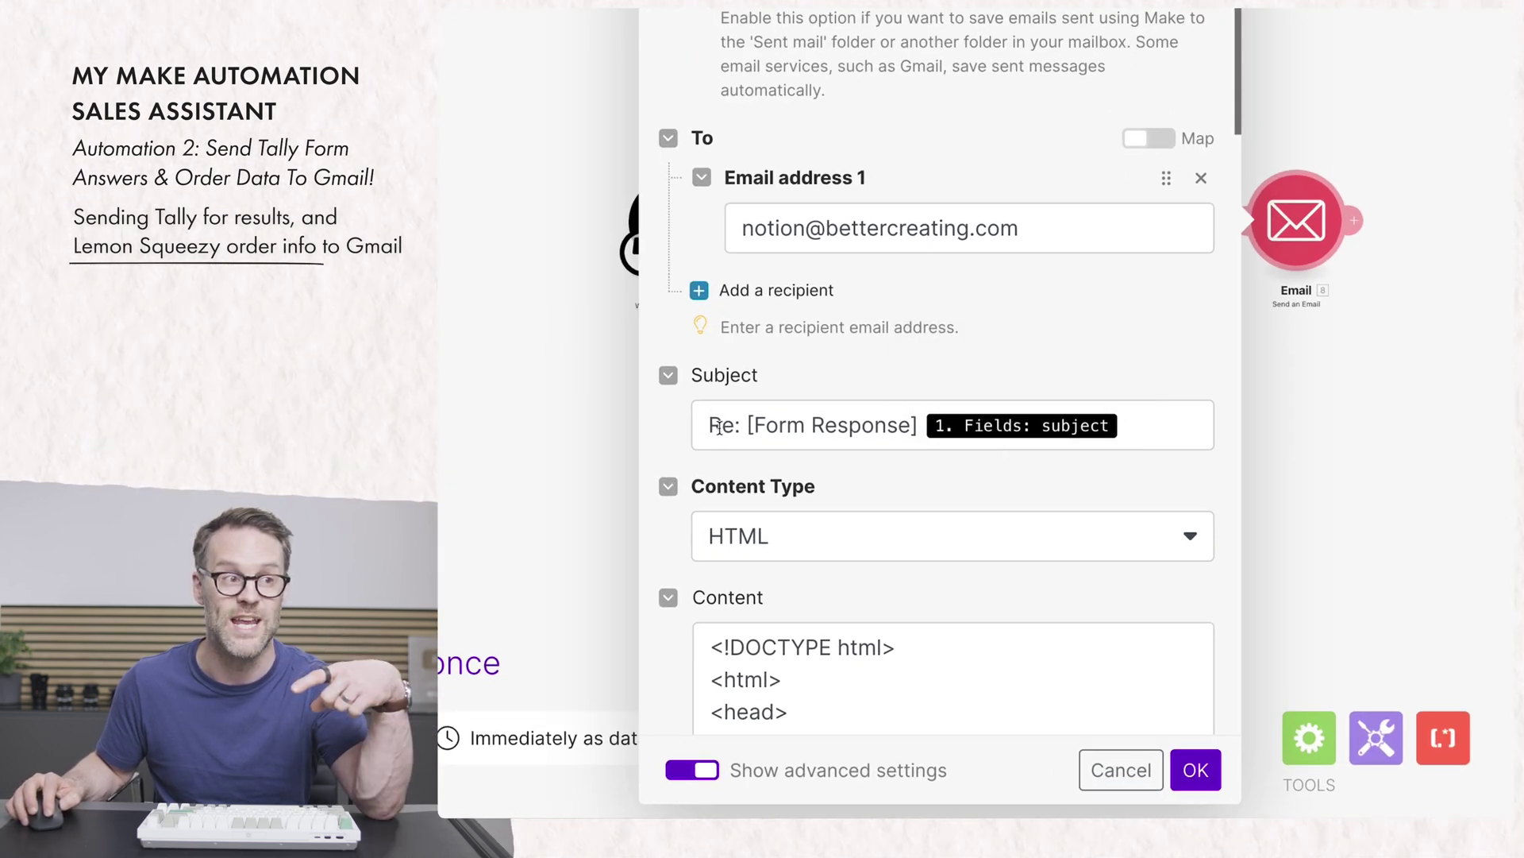
drag(740, 425, 710, 425)
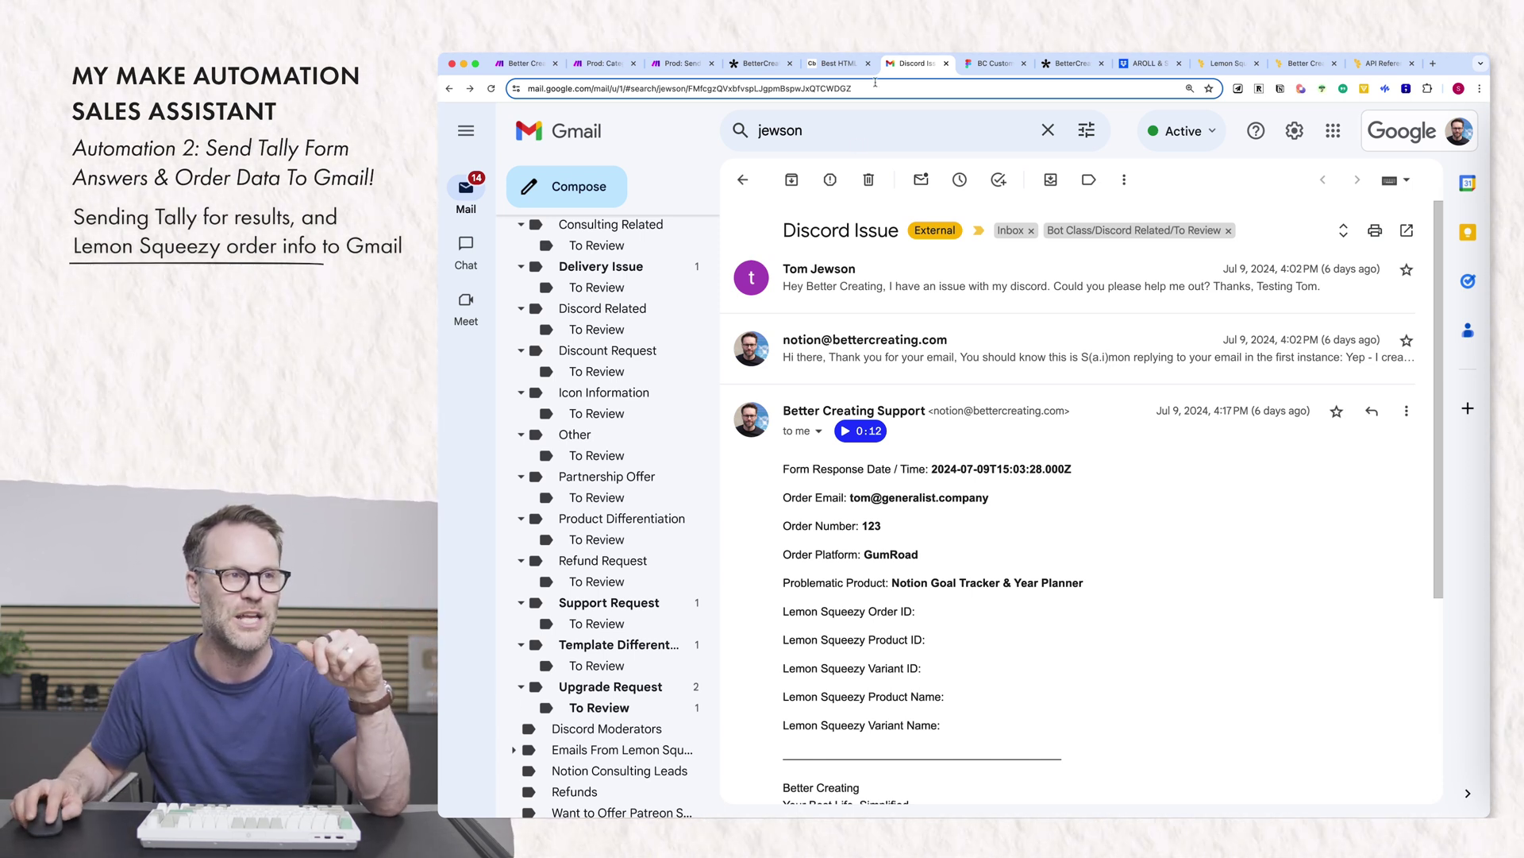
Step: Back in Make, scroll through the Email module's settings down to its HTML content
key(super+3)
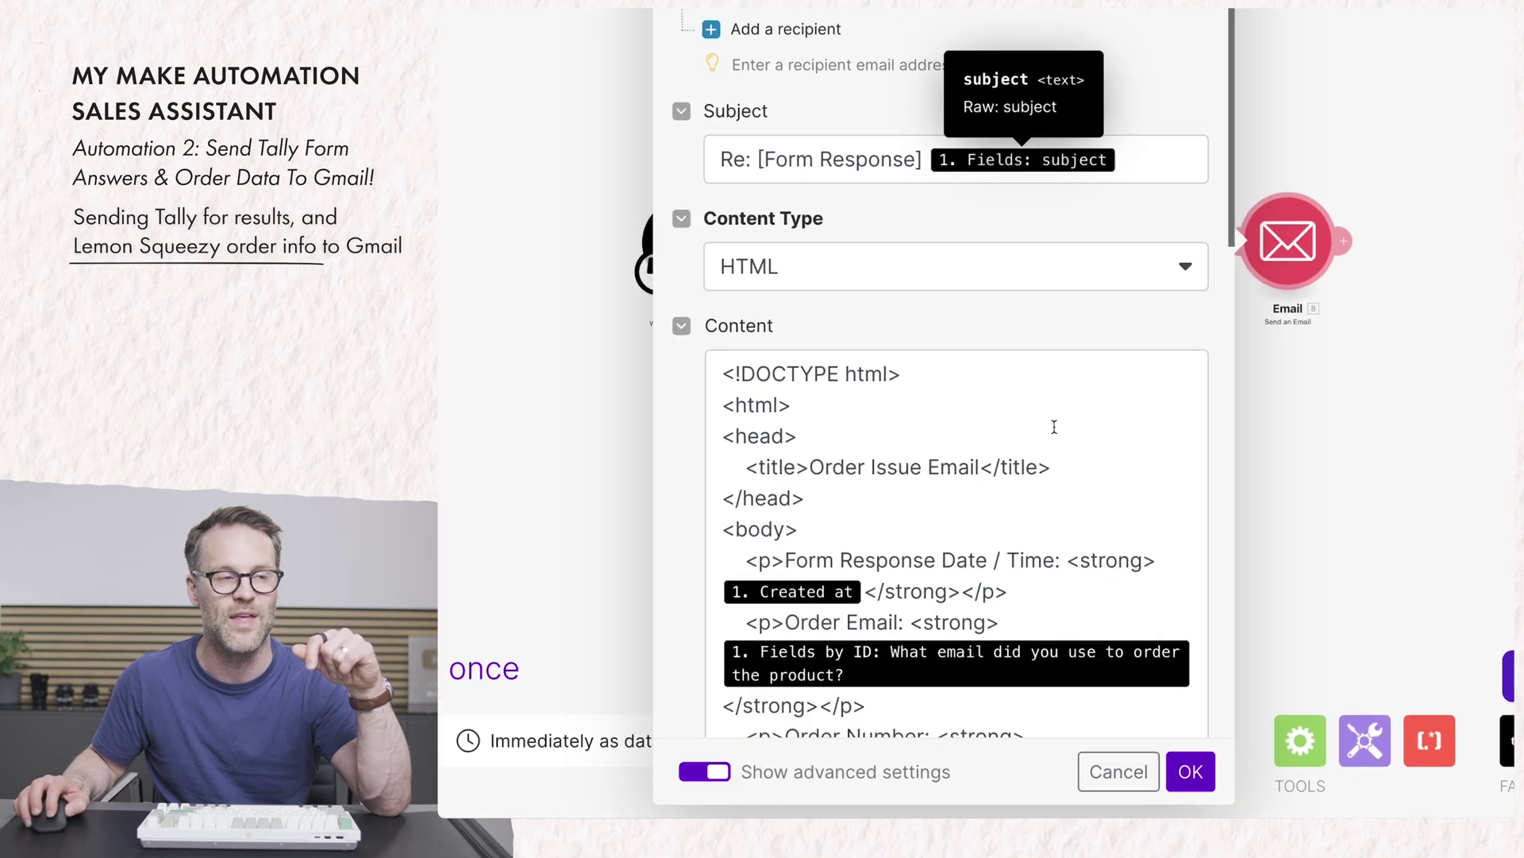
scroll(1002, 614, down, 2)
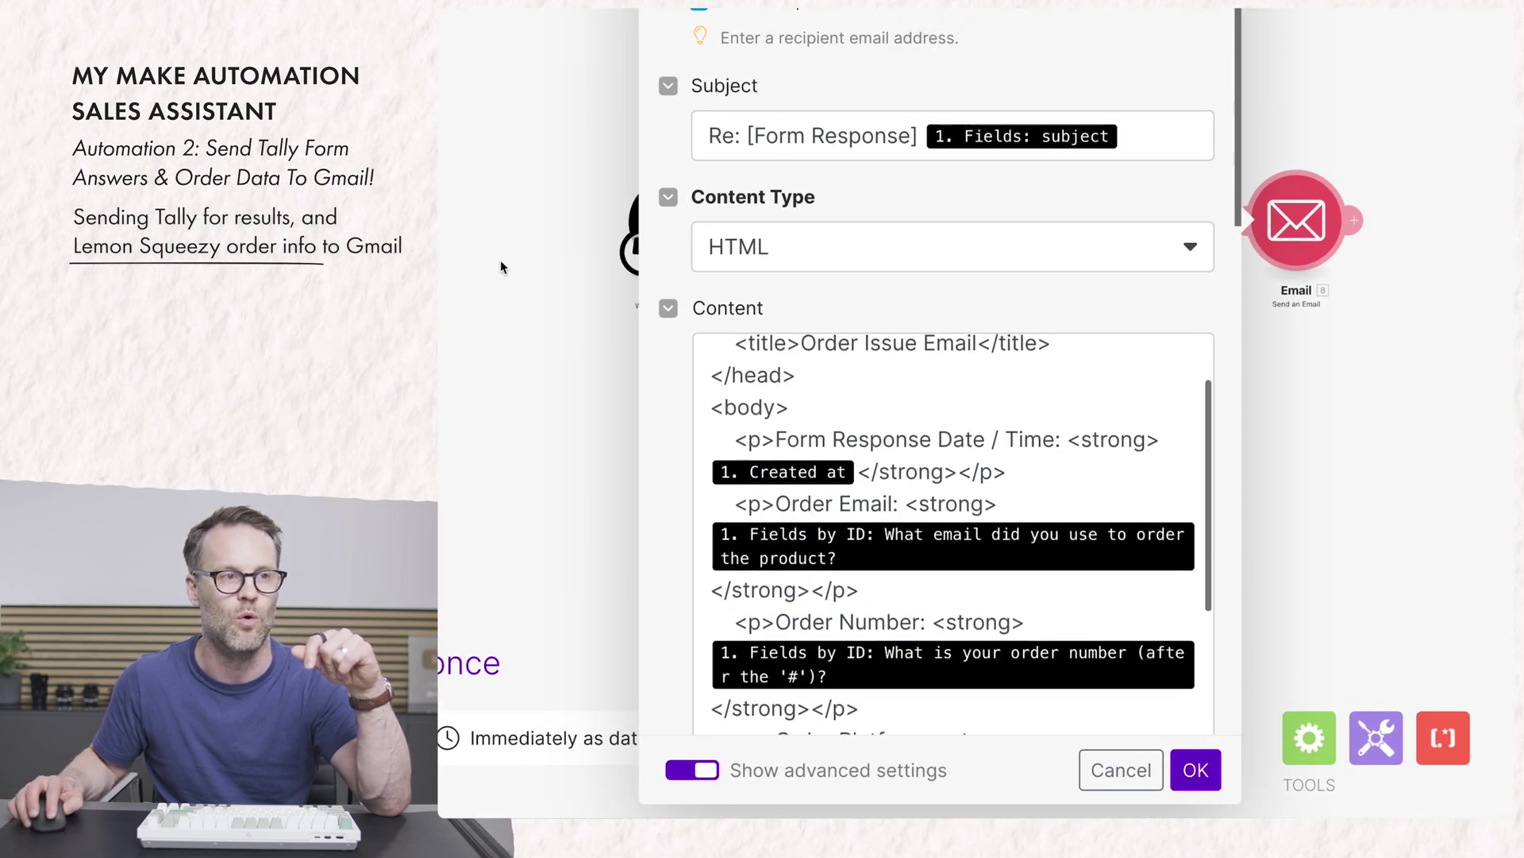
scroll(808, 487, up, 3)
scroll(732, 530, down, 5)
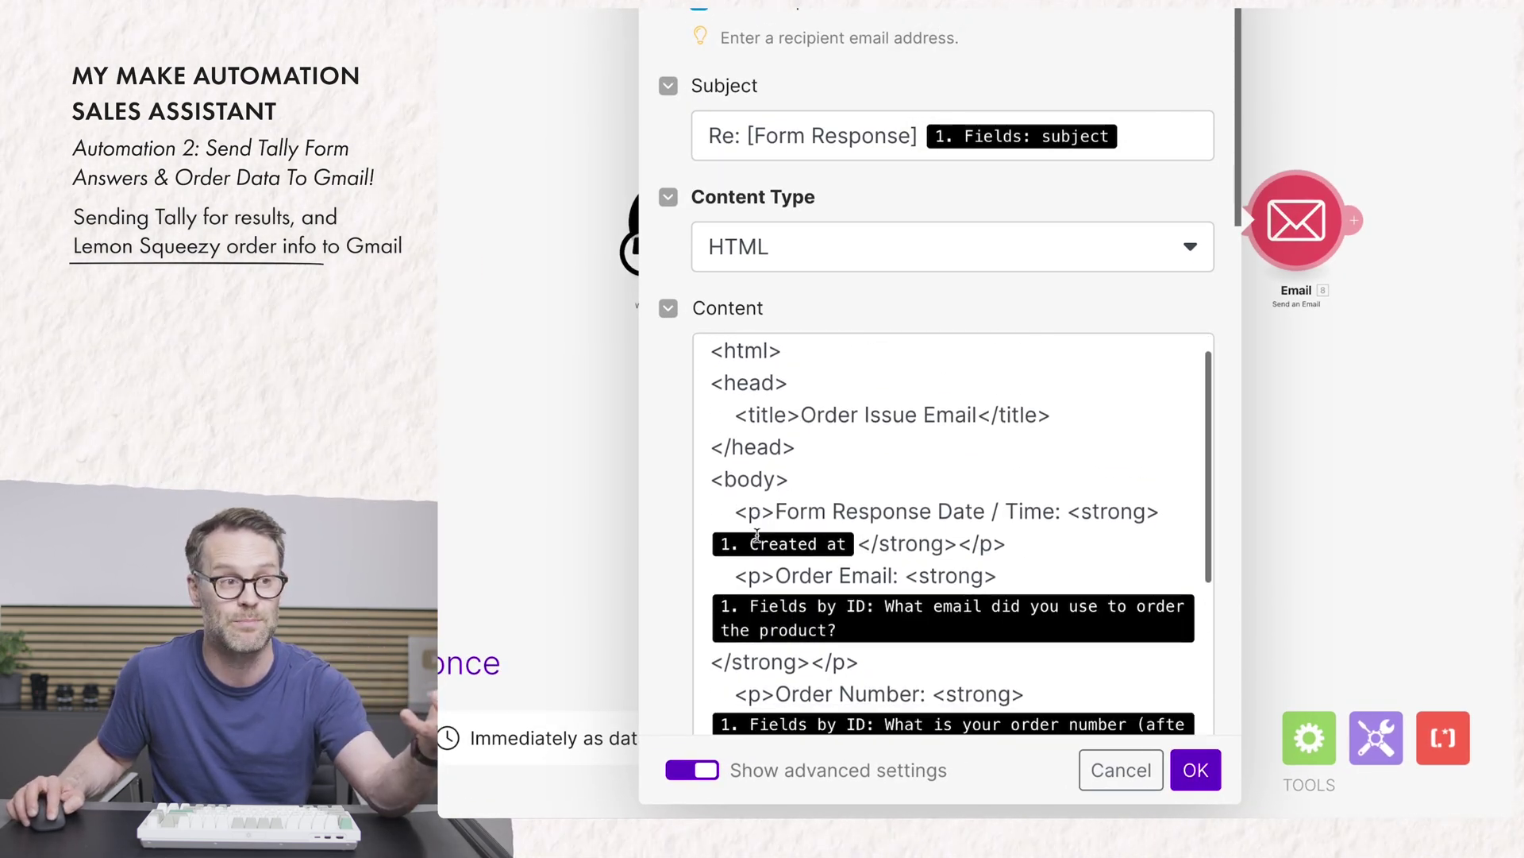
scroll(842, 548, down, 3)
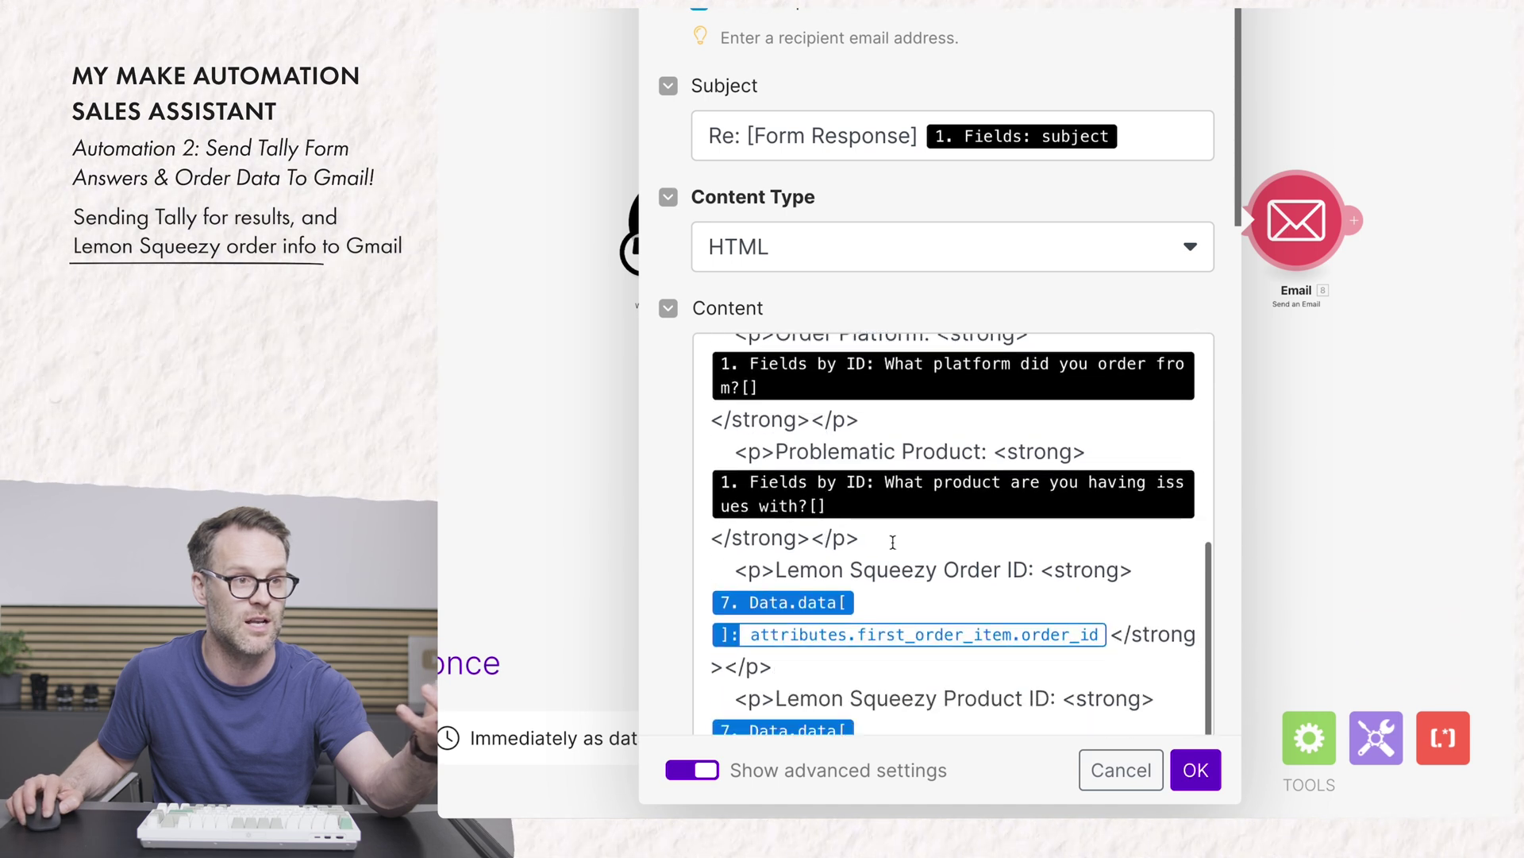
scroll(872, 583, up, 2)
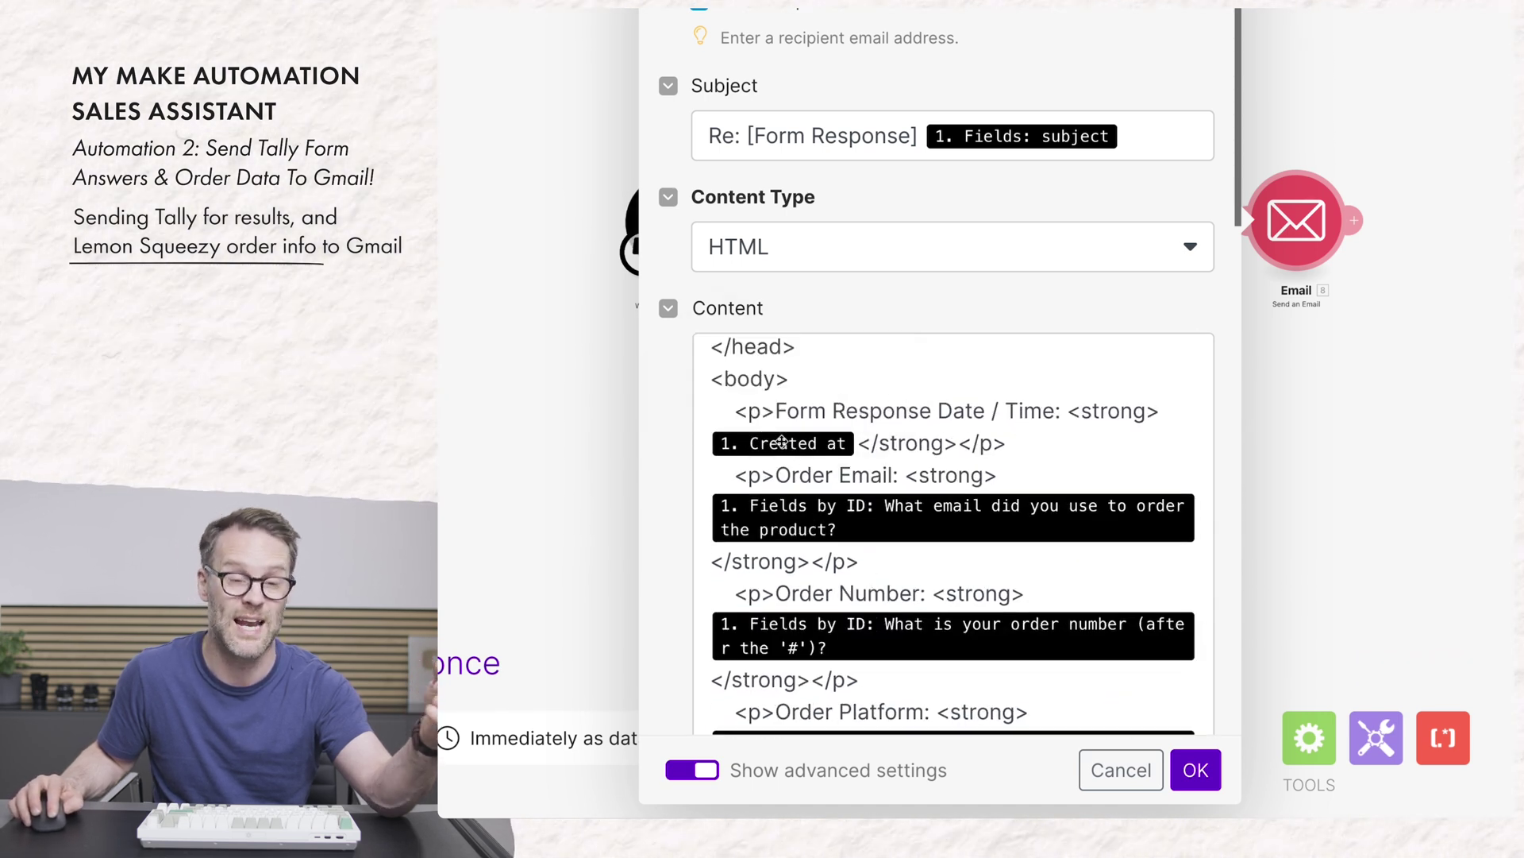
mouse_move(790, 443)
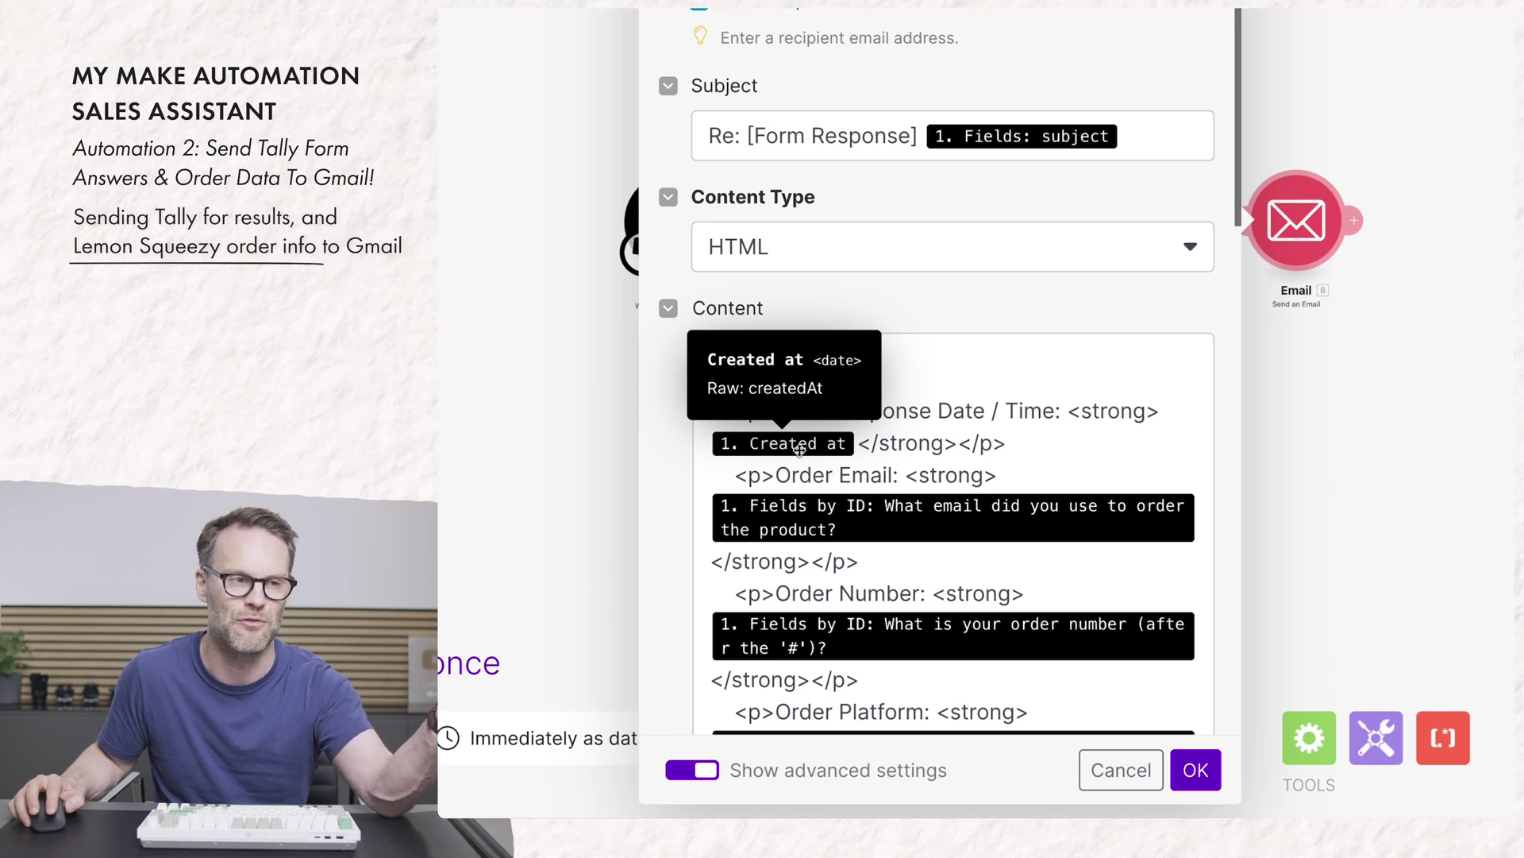
scroll(854, 492, down, 5)
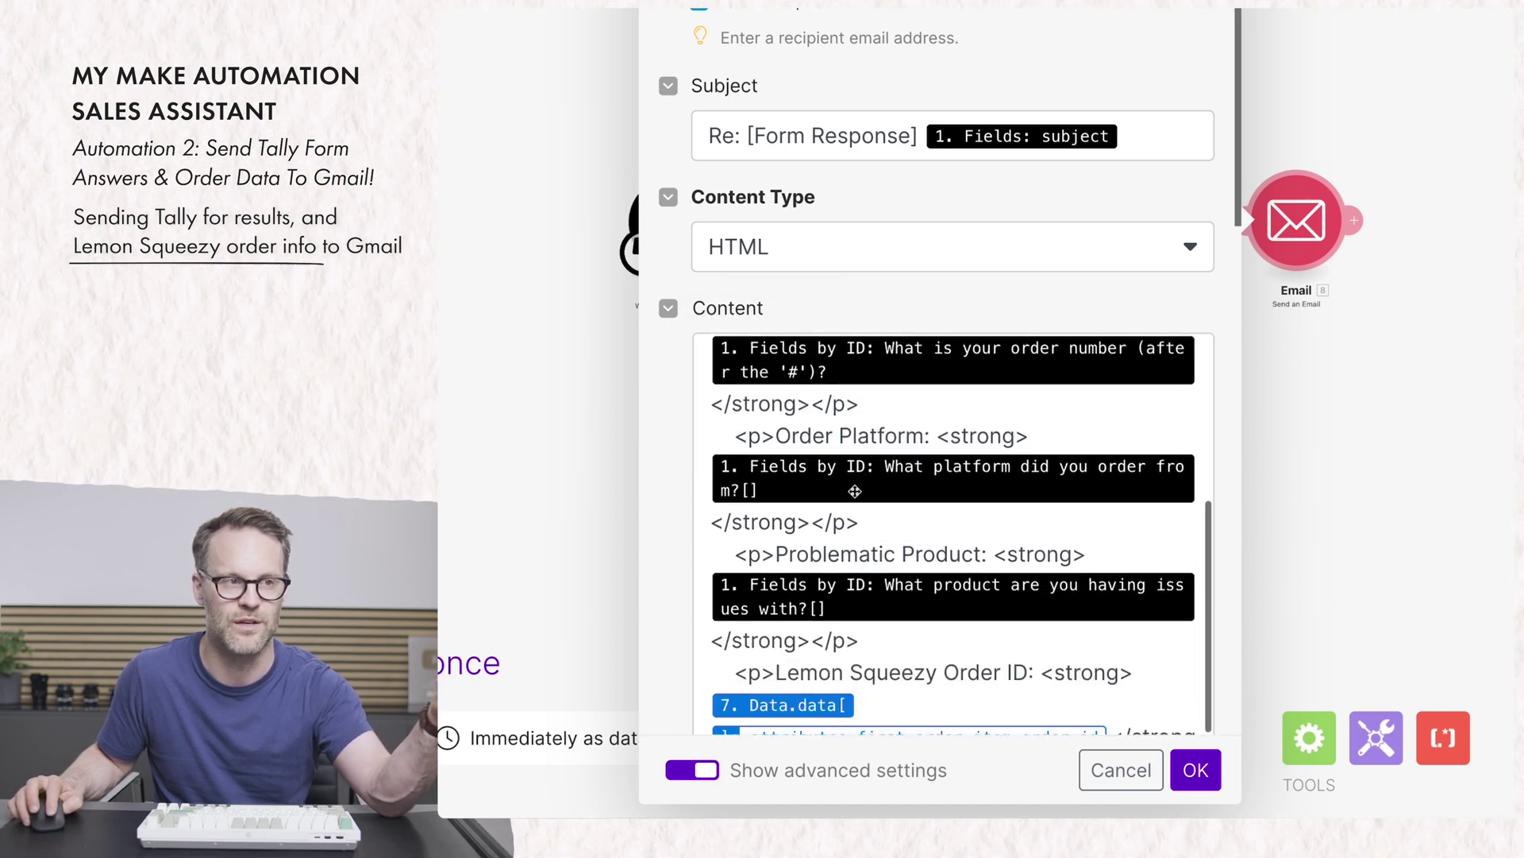
scroll(854, 491, down, 4)
mouse_move(779, 493)
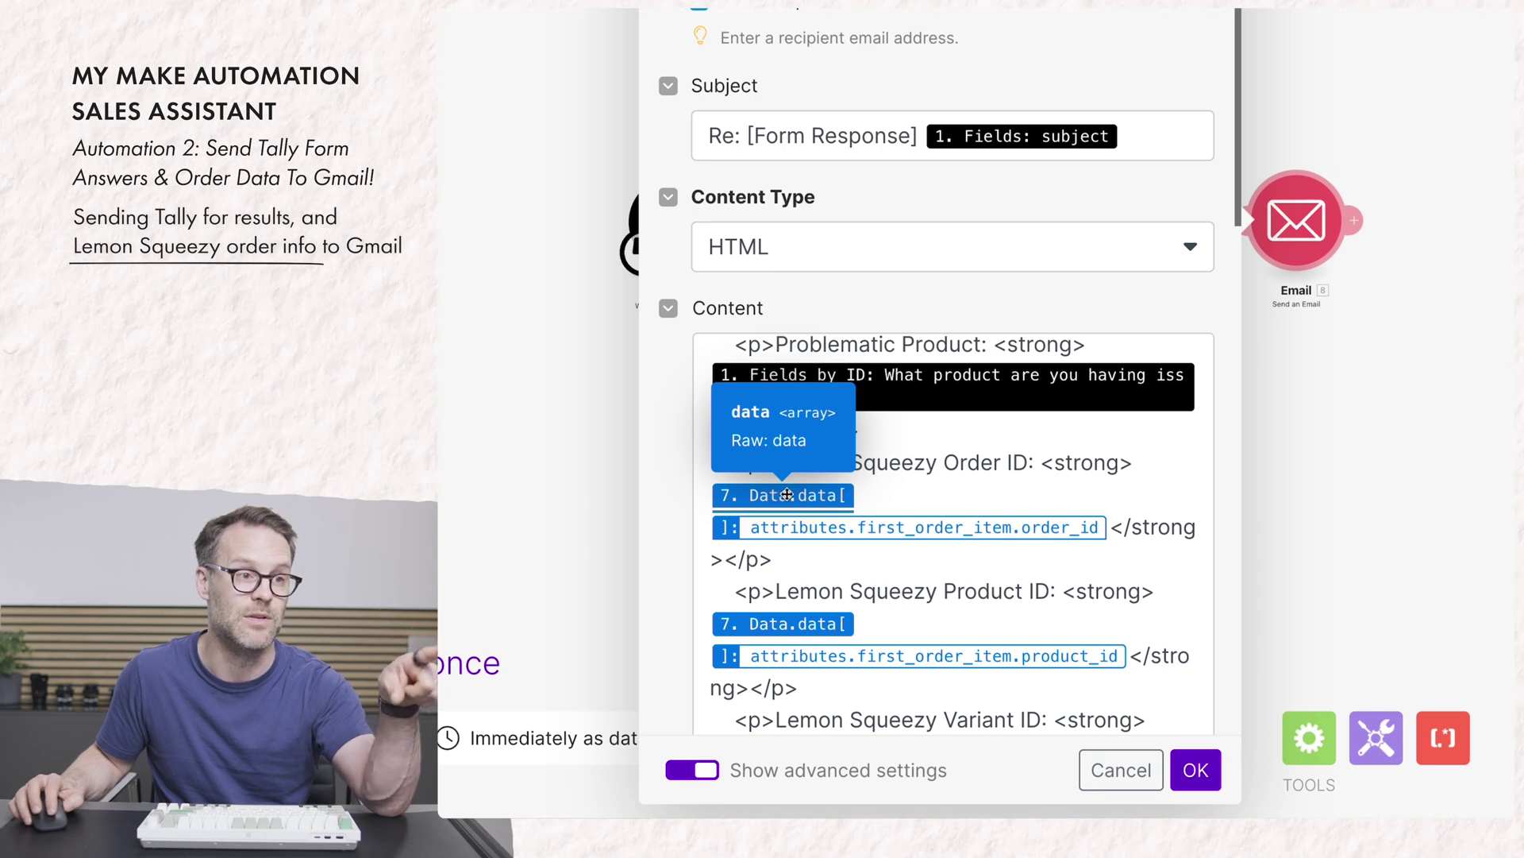
Step: Inspect the HTML Content, In-Reply-To and References fields, then close the dialog with OK
click(804, 526)
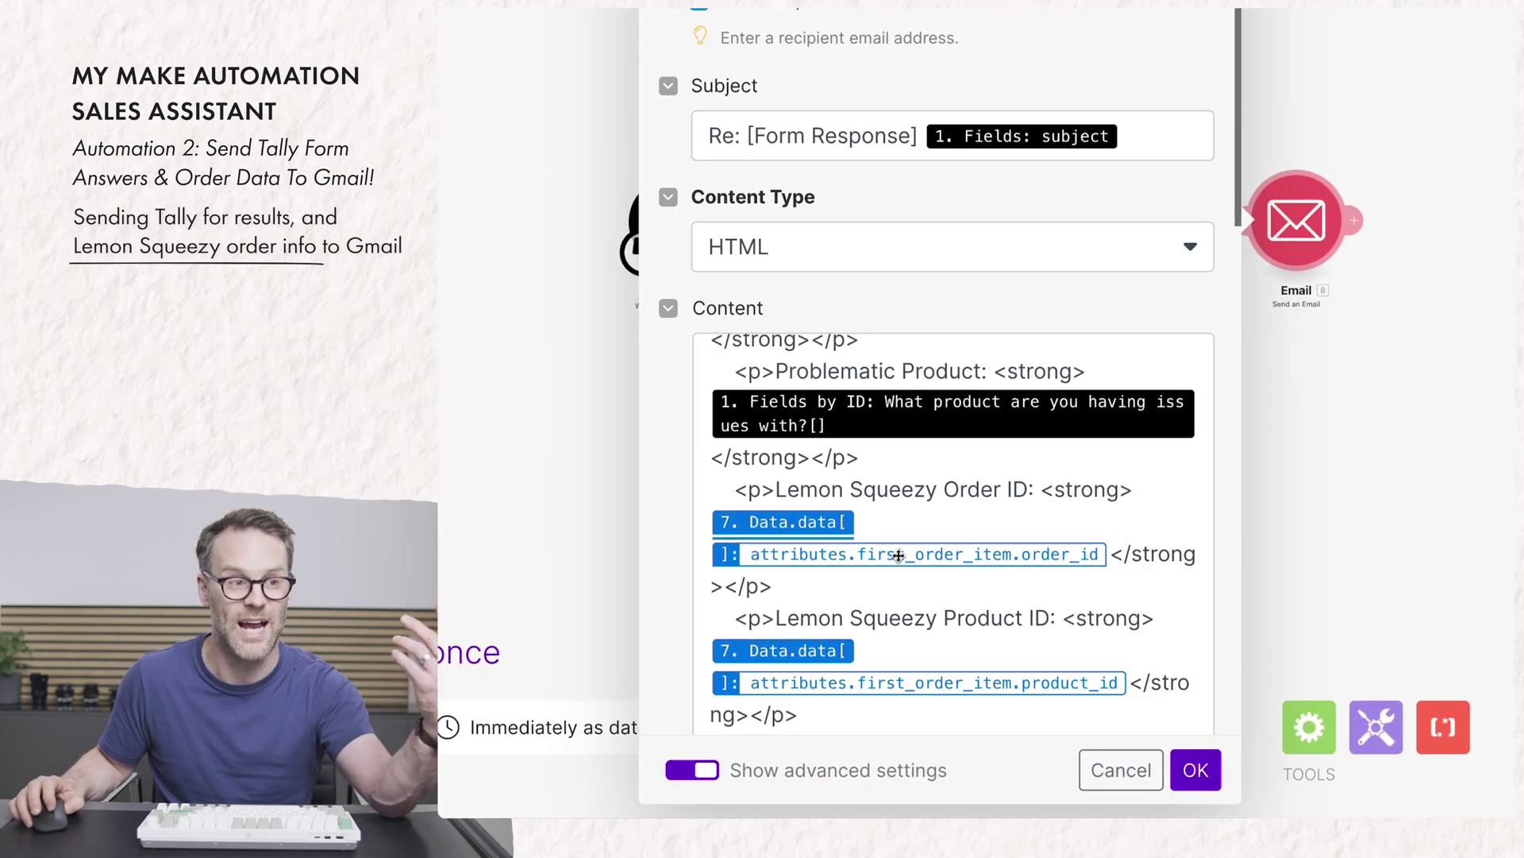
scroll(899, 556, down, 2)
scroll(903, 575, down, 3)
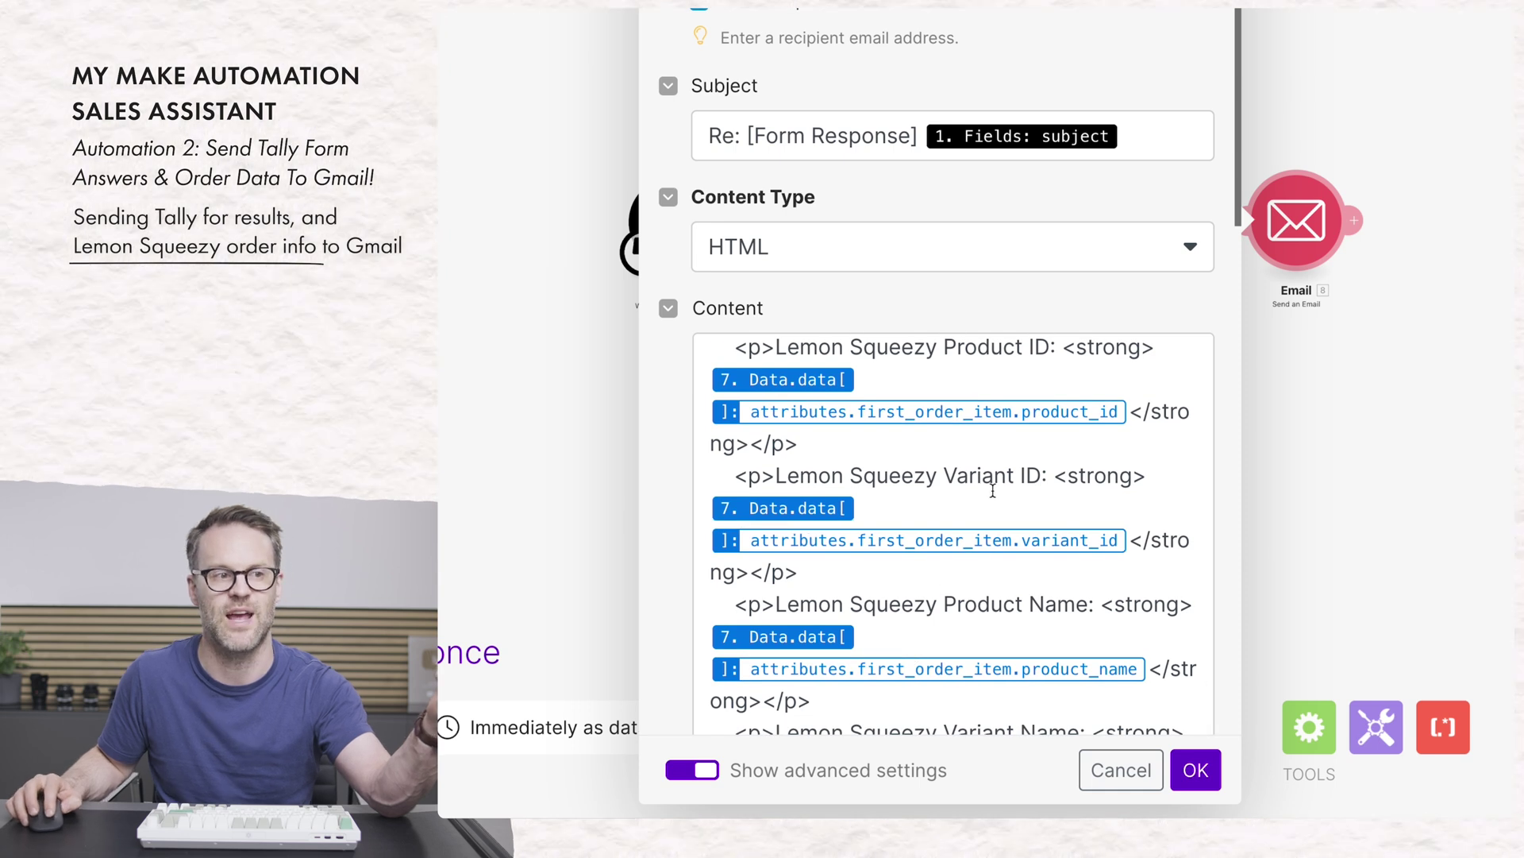
scroll(960, 638, down, 6)
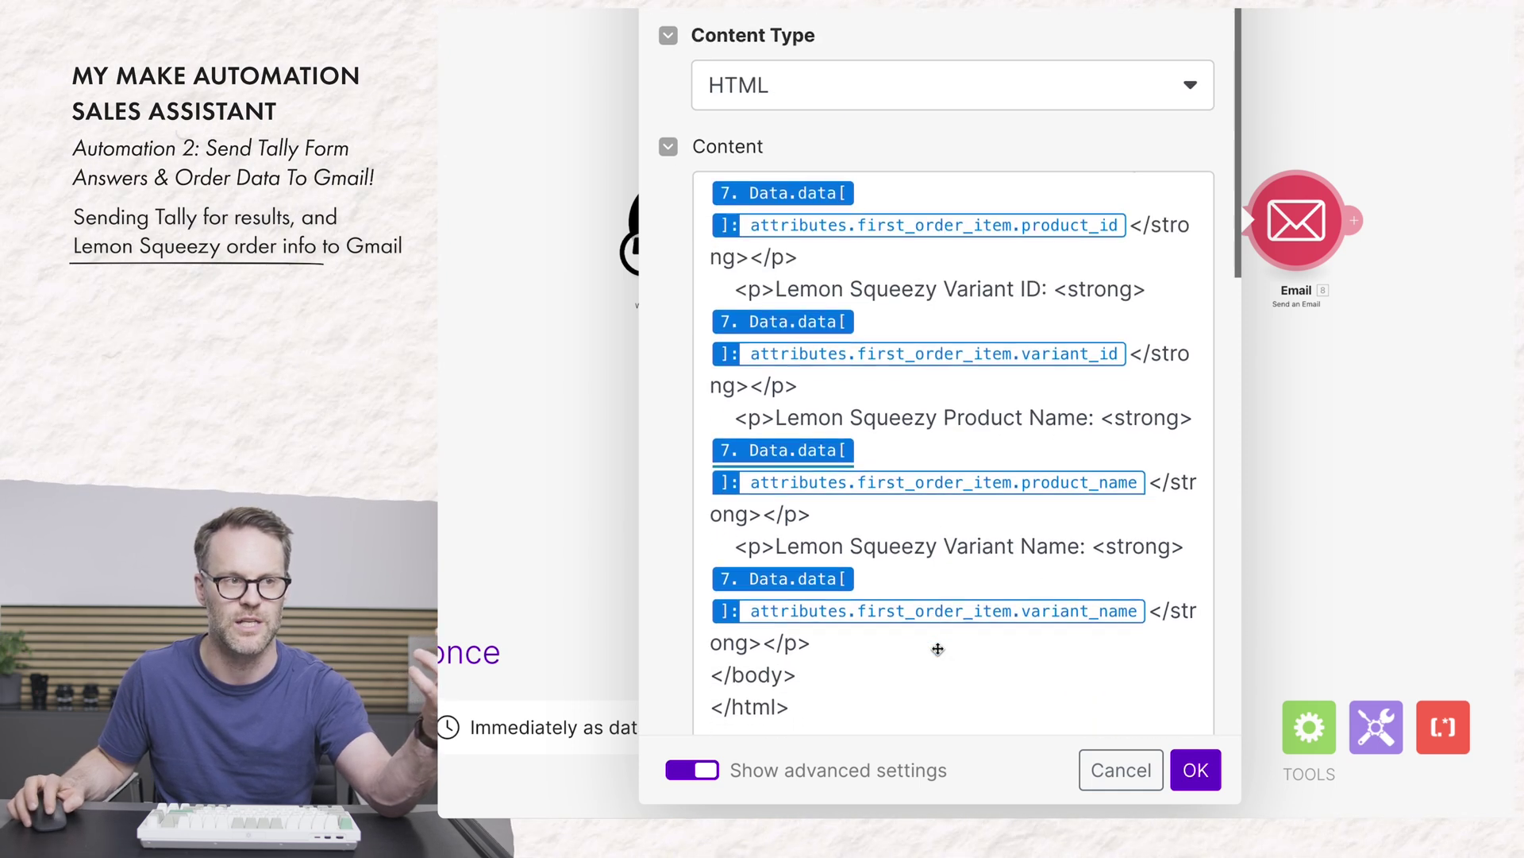
scroll(938, 649, up, 4)
scroll(981, 421, down, 15)
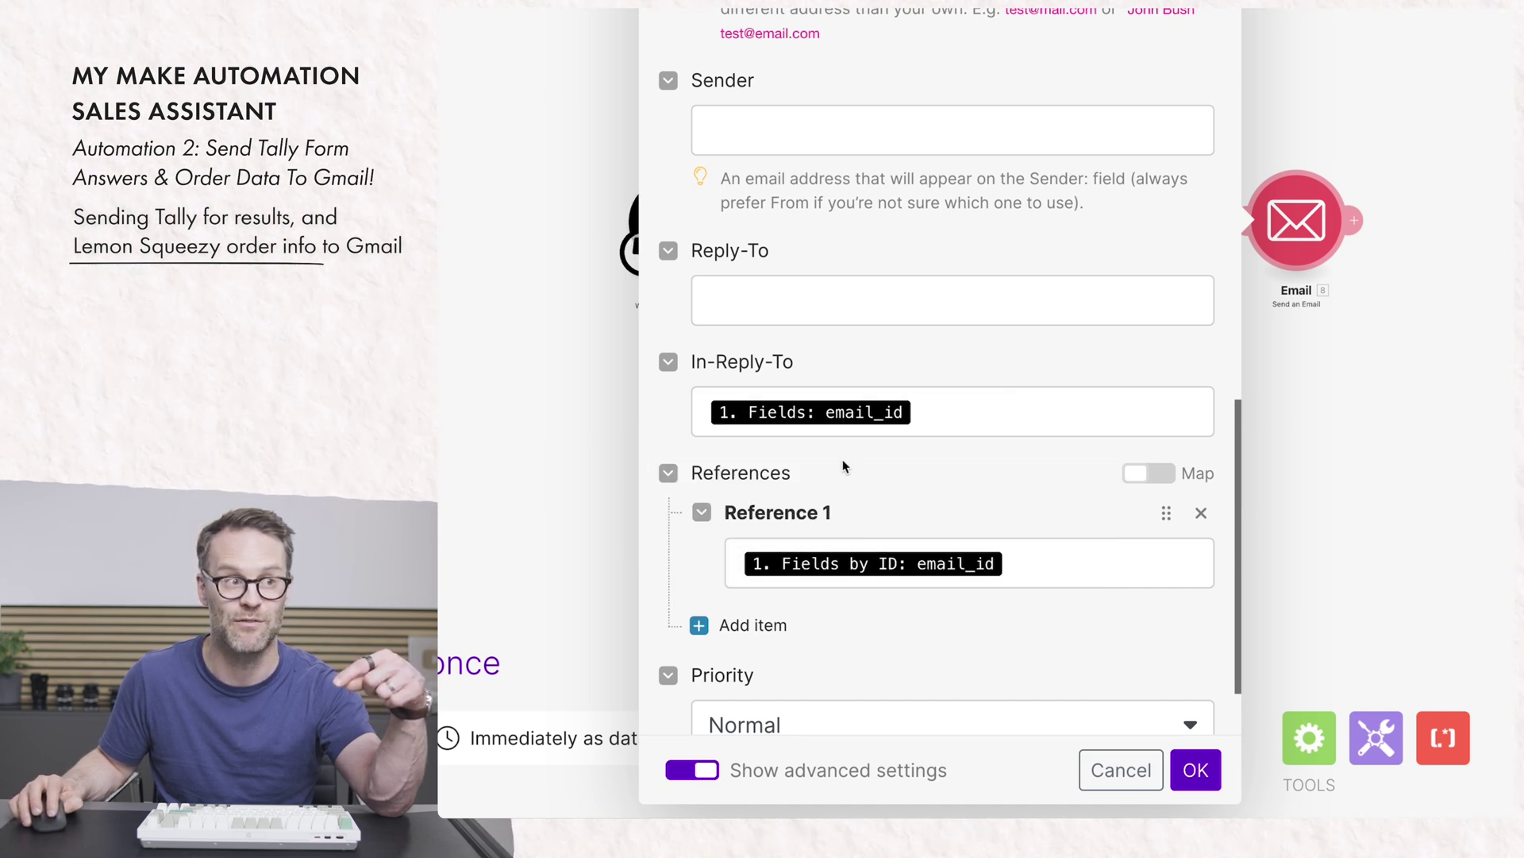
scroll(874, 468, down, 2)
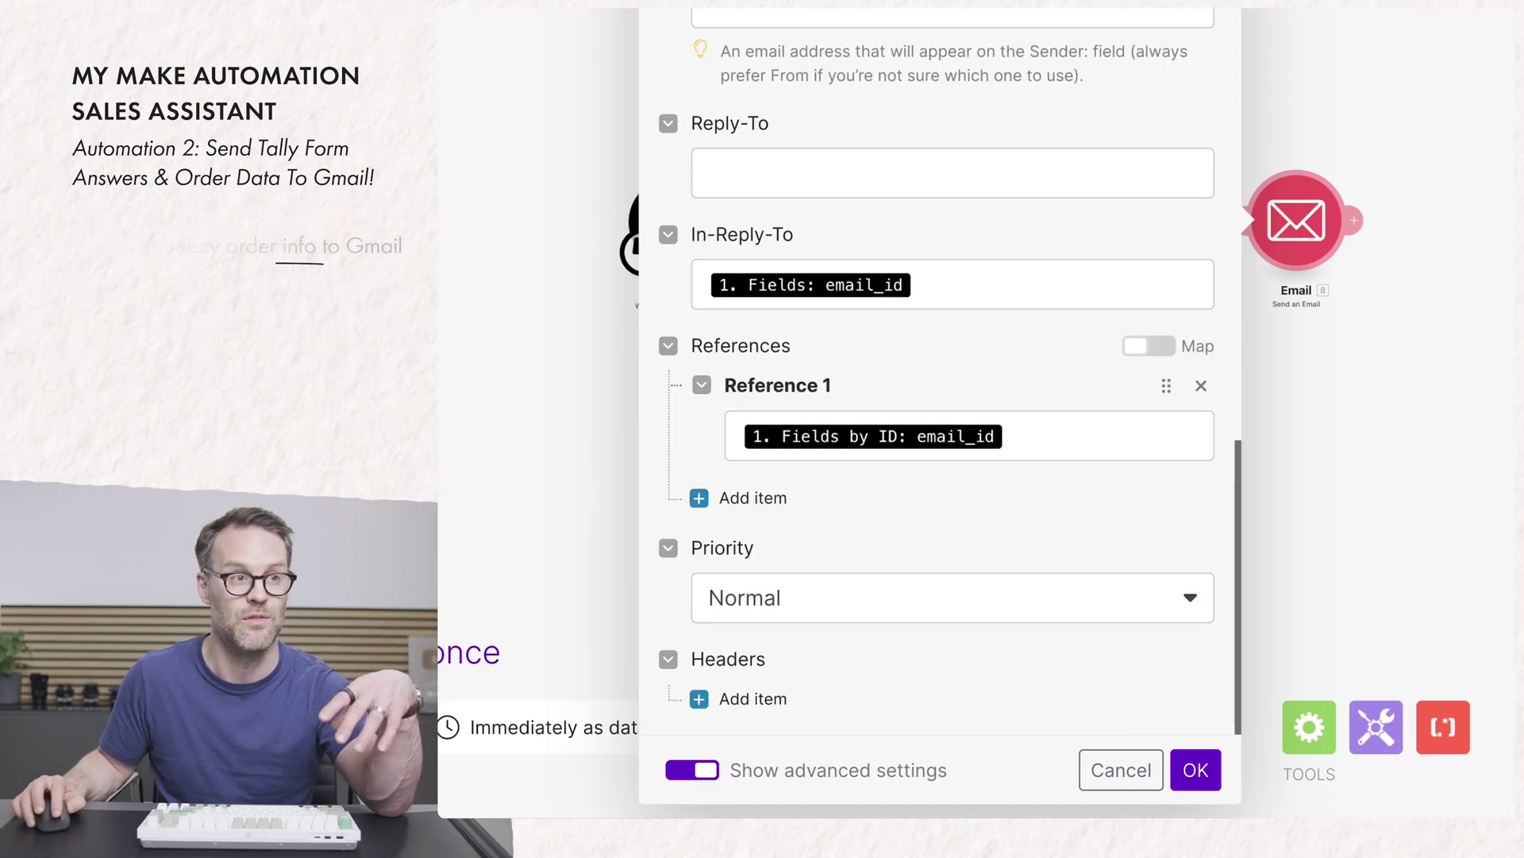
click(425, 361)
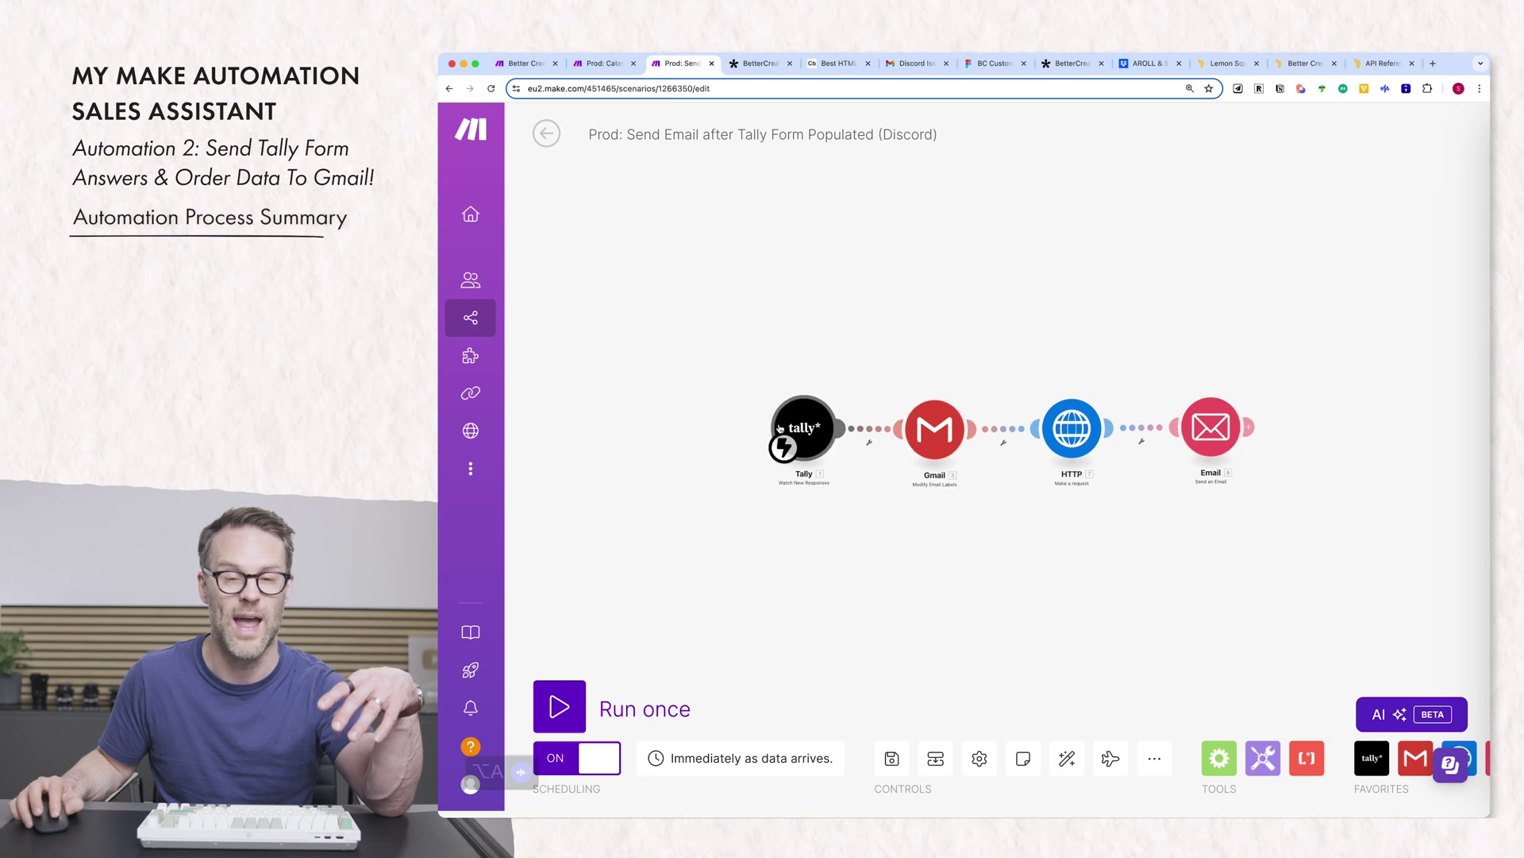
click(940, 443)
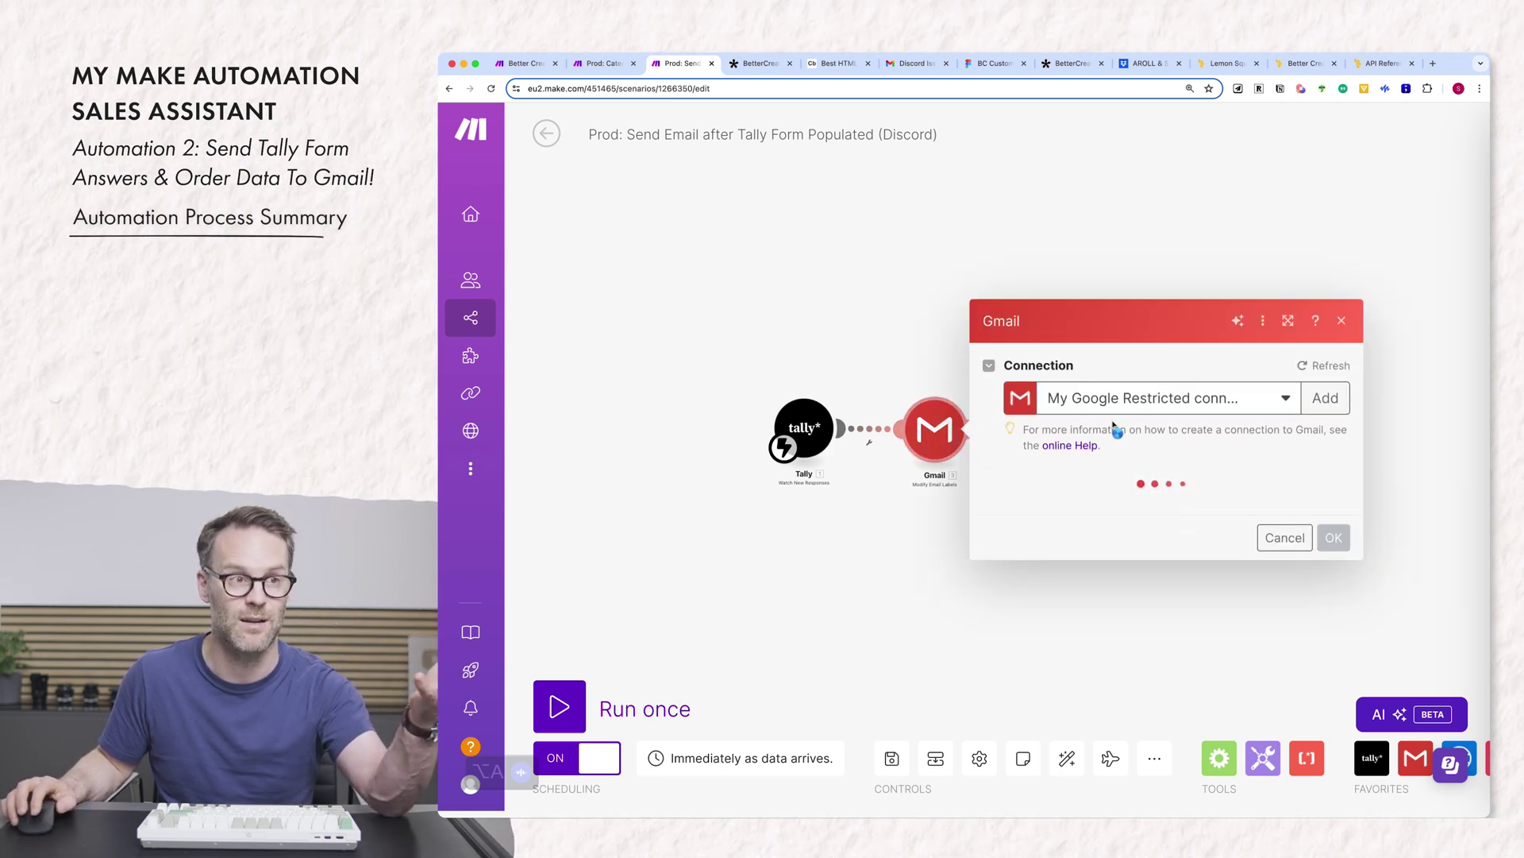
click(921, 306)
click(1084, 430)
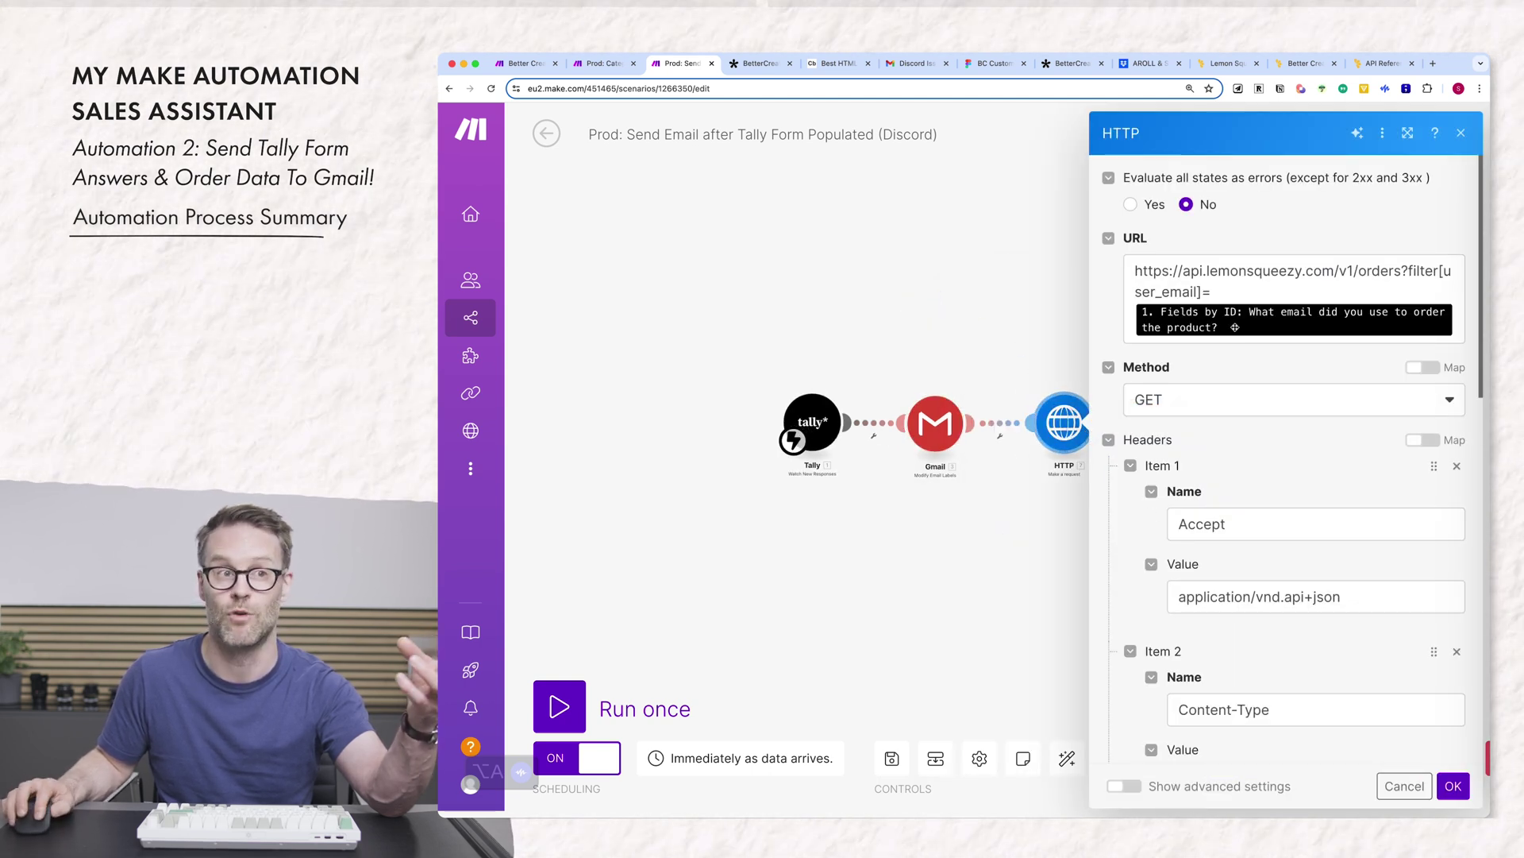
scroll(1267, 570, down, 4)
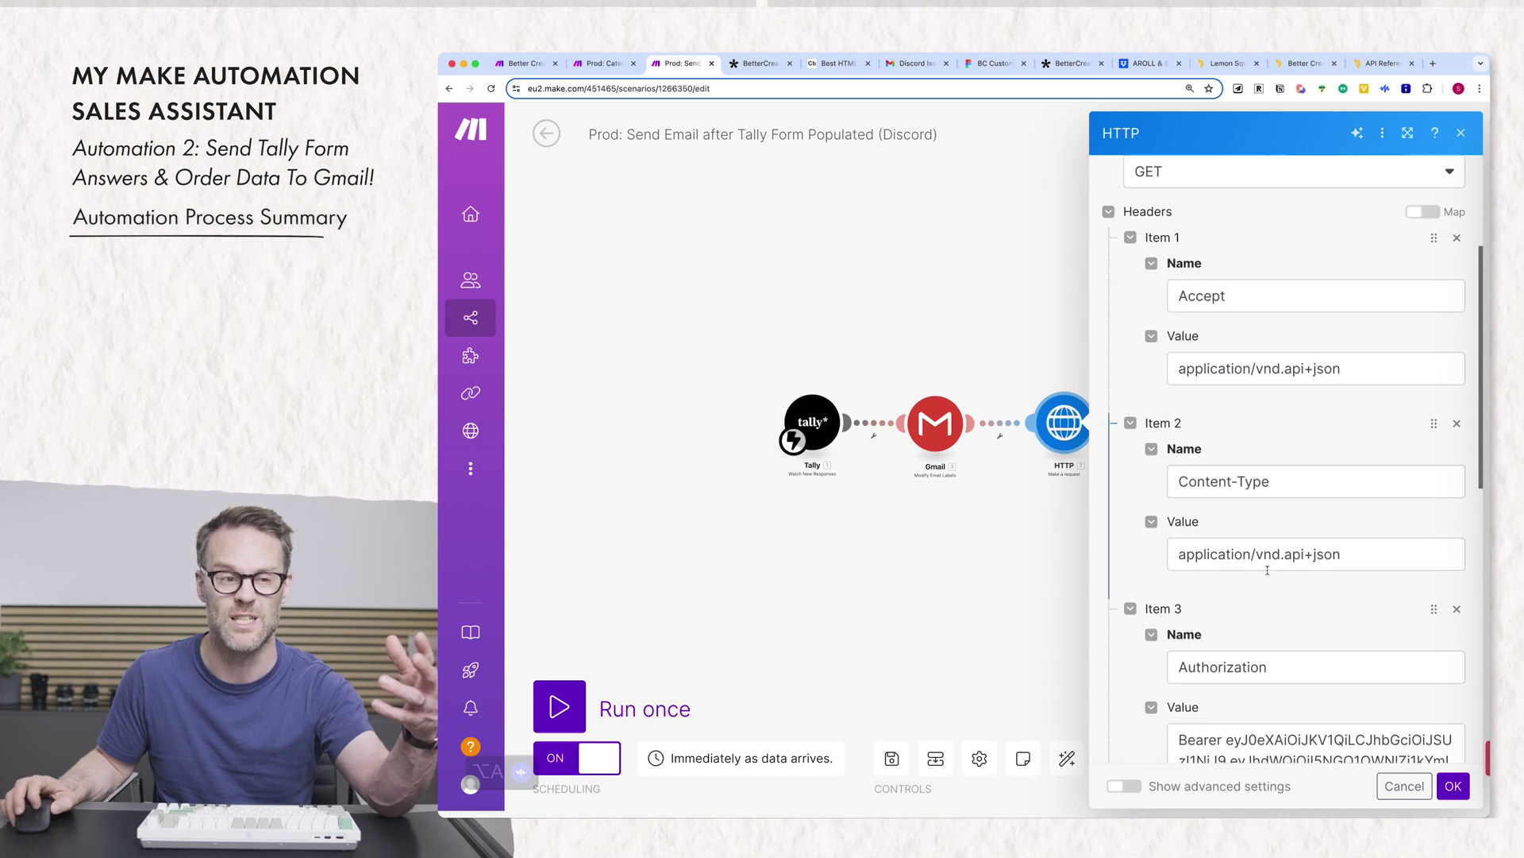
scroll(1267, 569, down, 1)
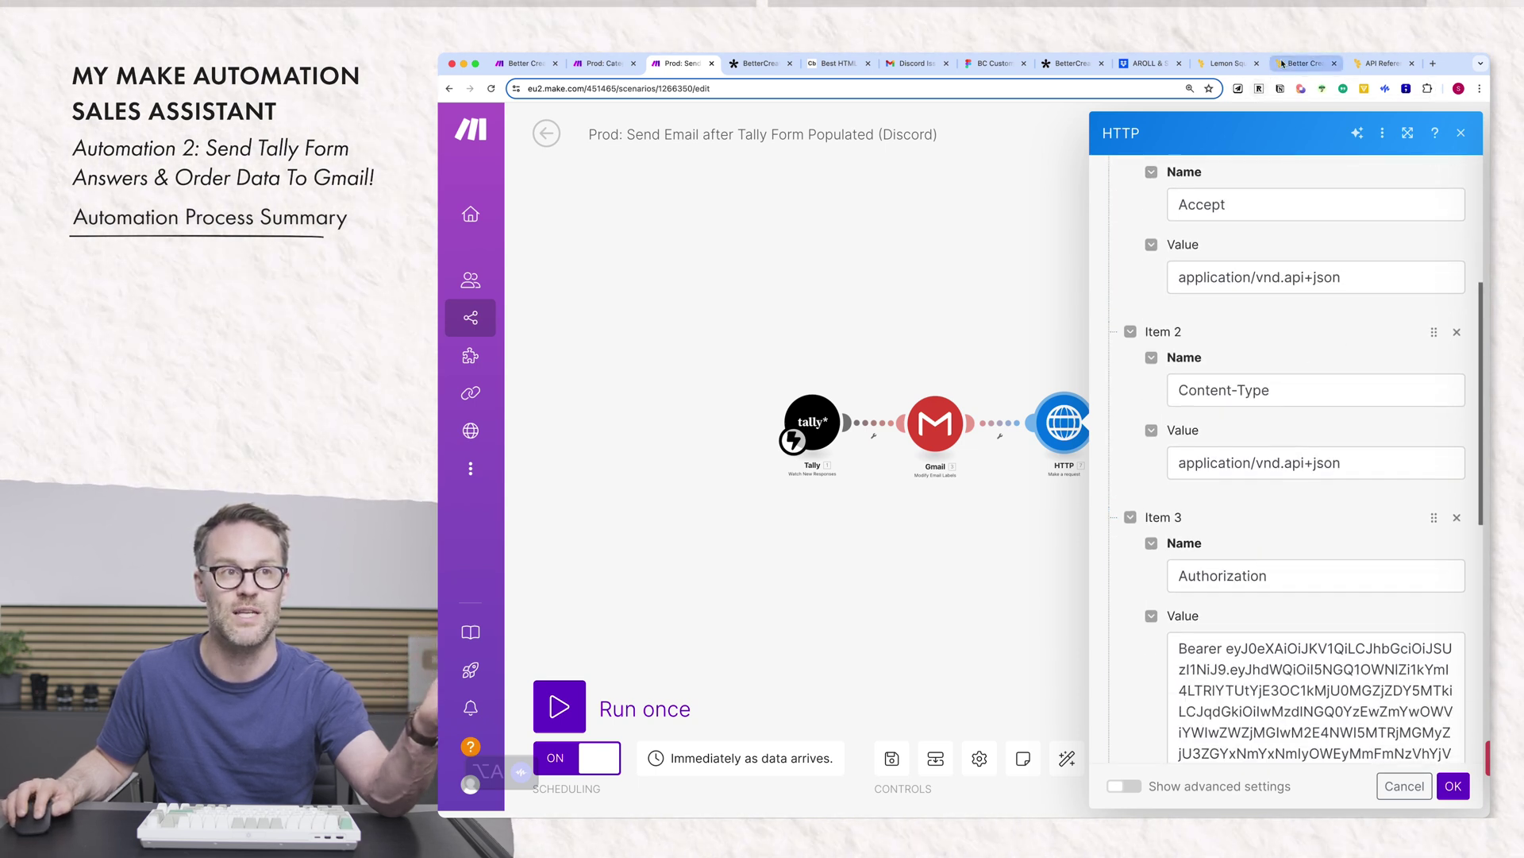
key(Escape)
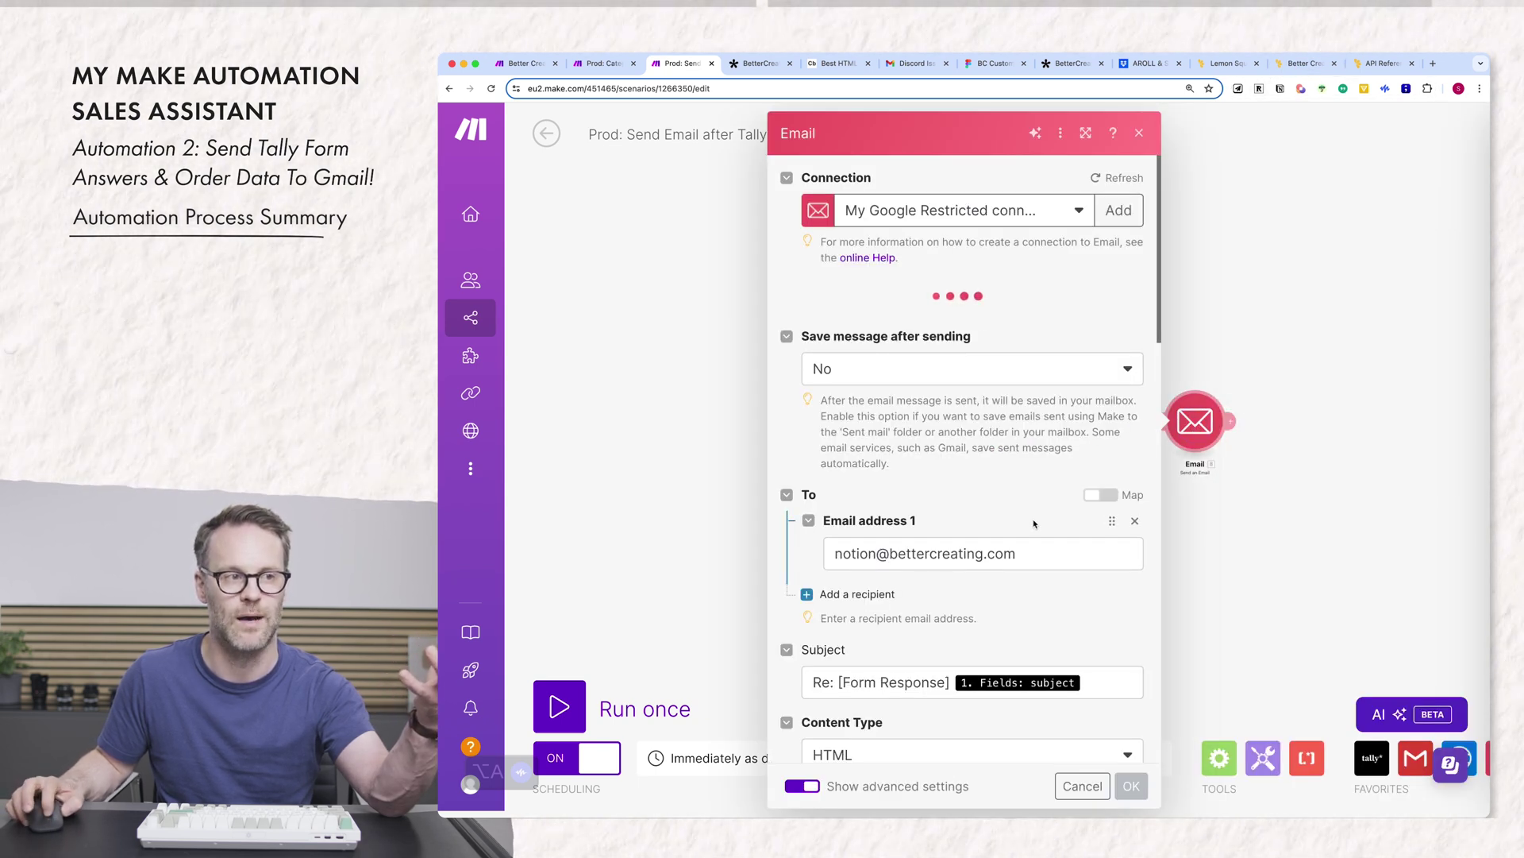
scroll(1035, 523, down, 8)
click(1131, 786)
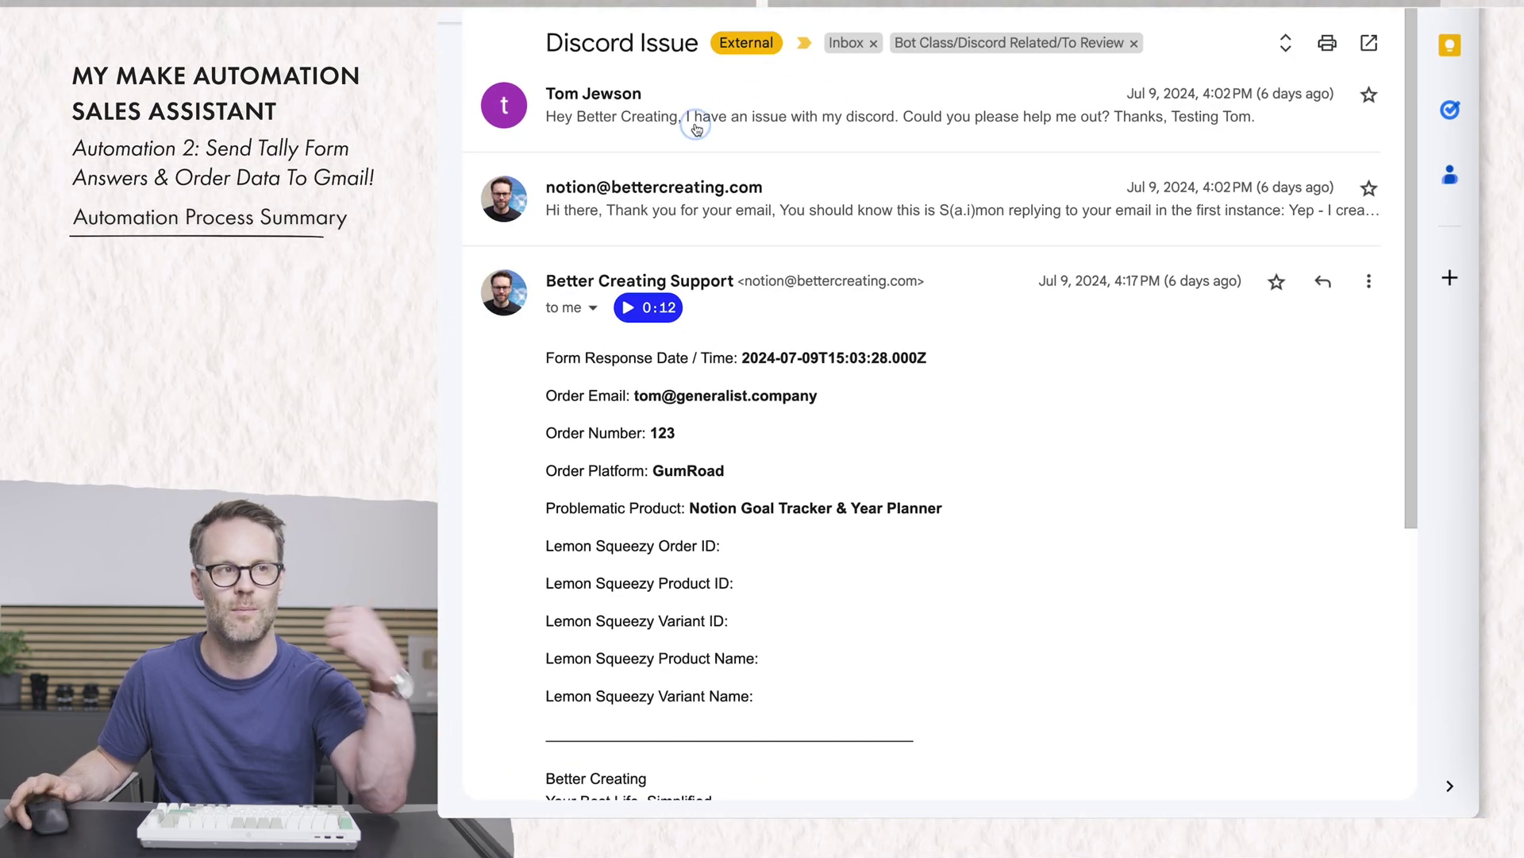
Step: Expand the customer's original message and the automated reply, then open the linked Tally form
click(696, 127)
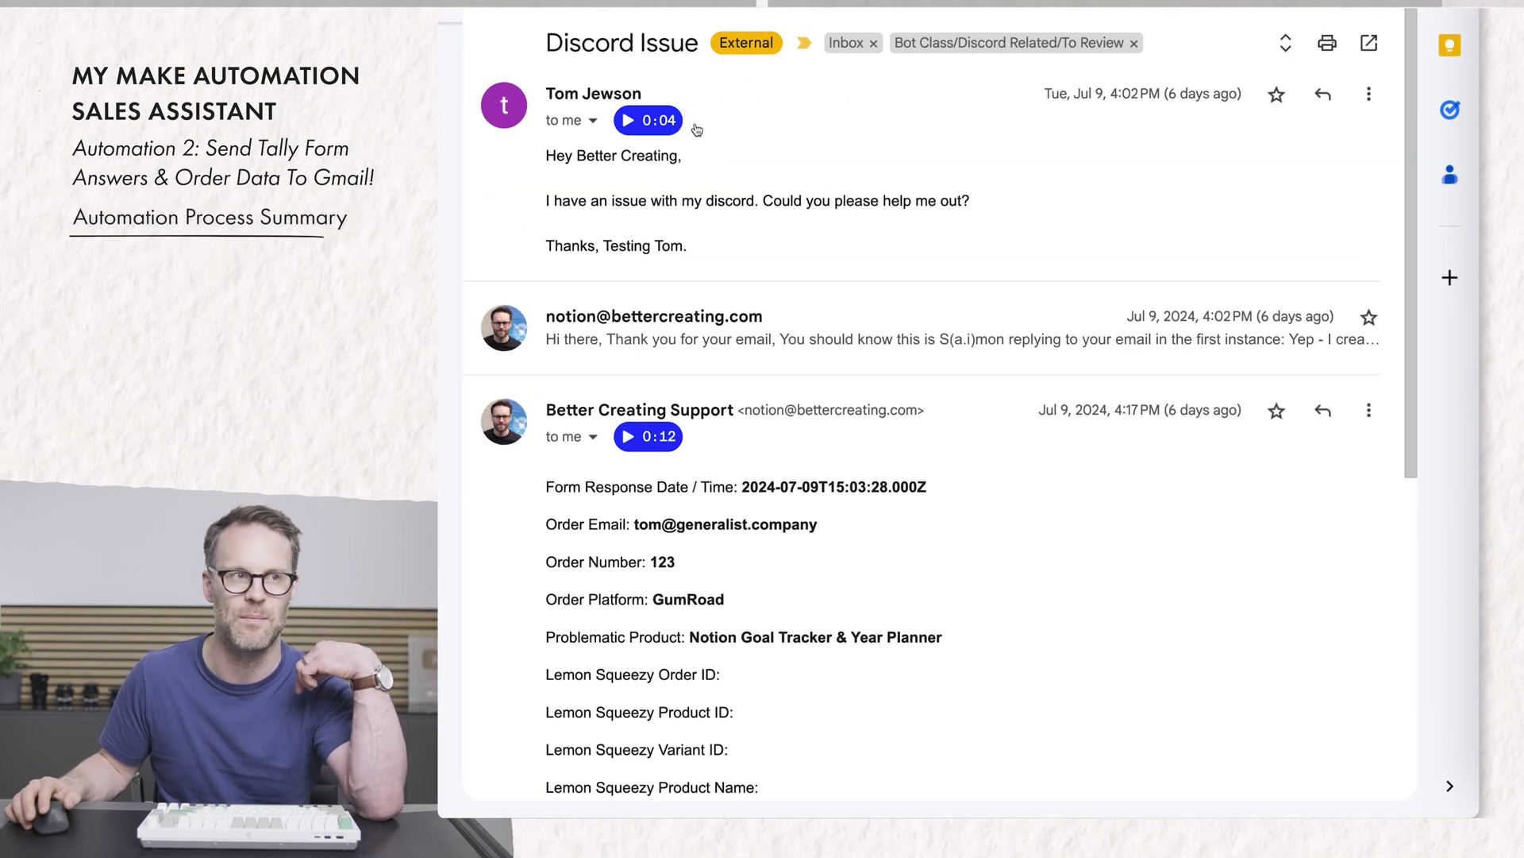
click(722, 438)
scroll(726, 441, down, 9)
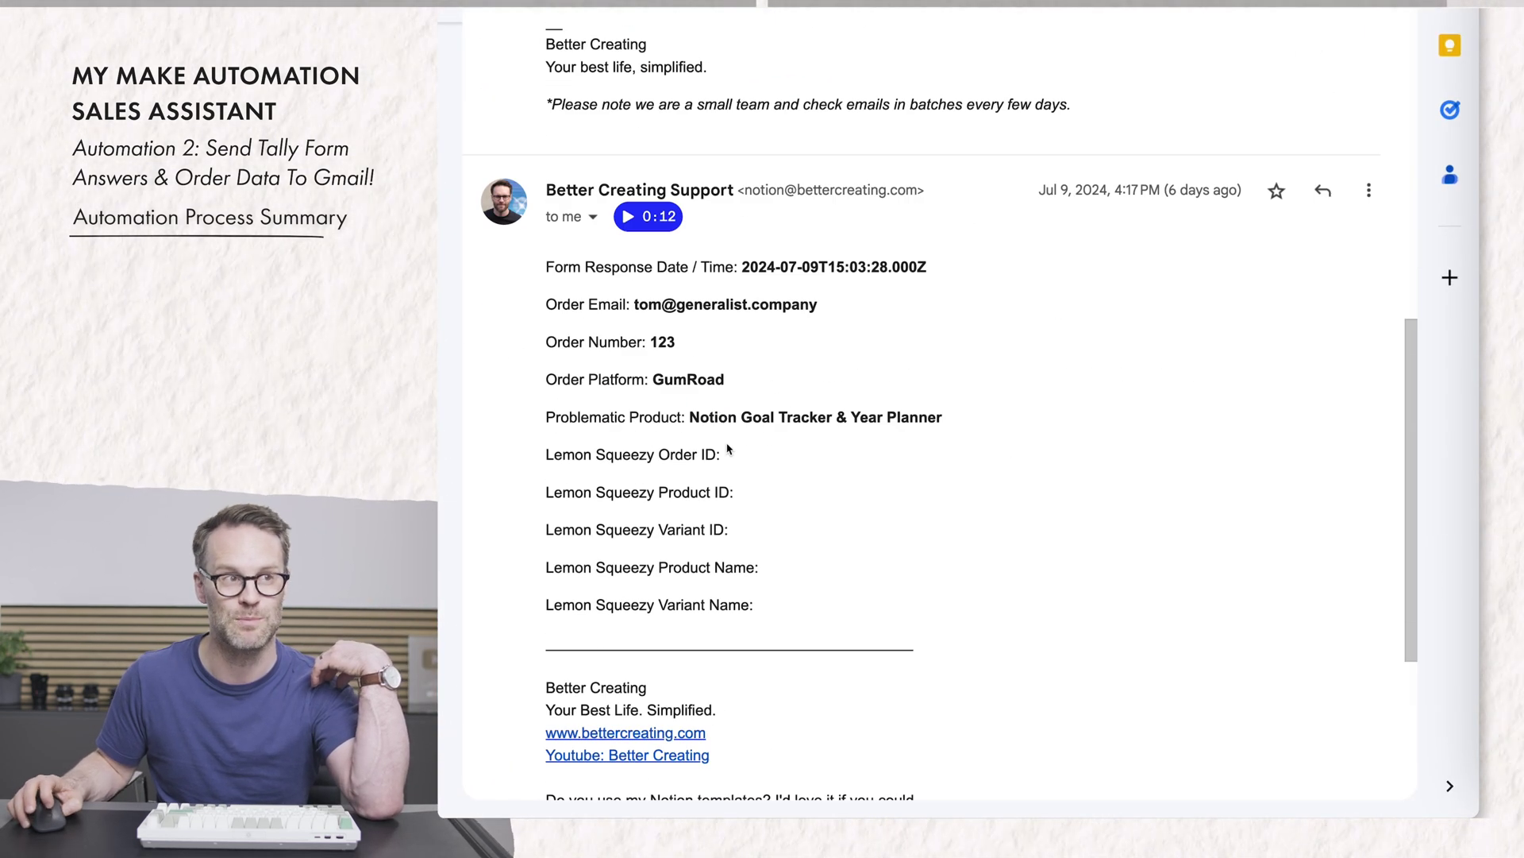
scroll(728, 445, up, 7)
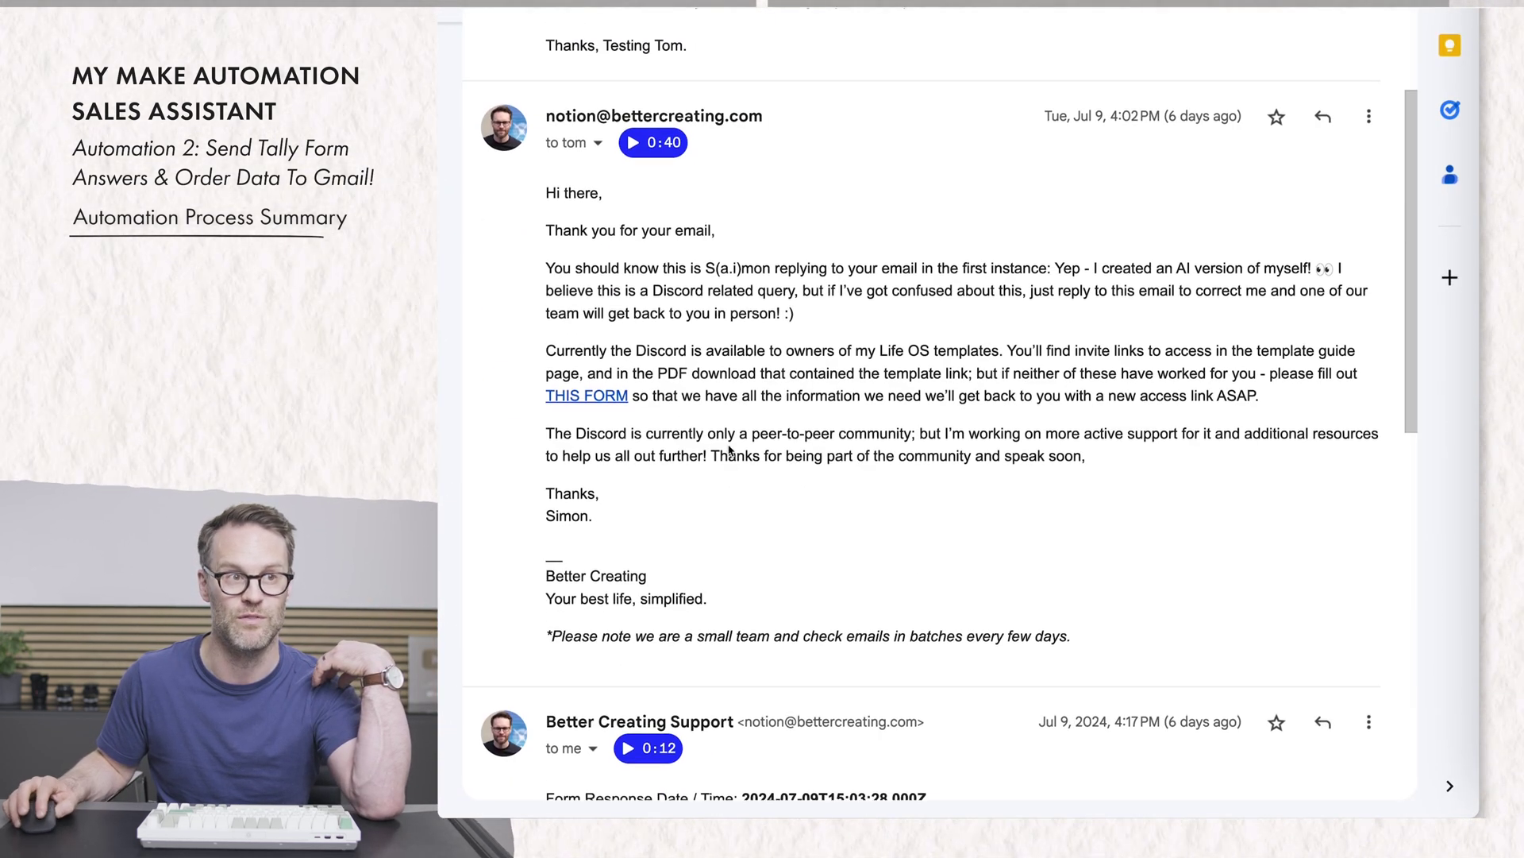
click(605, 397)
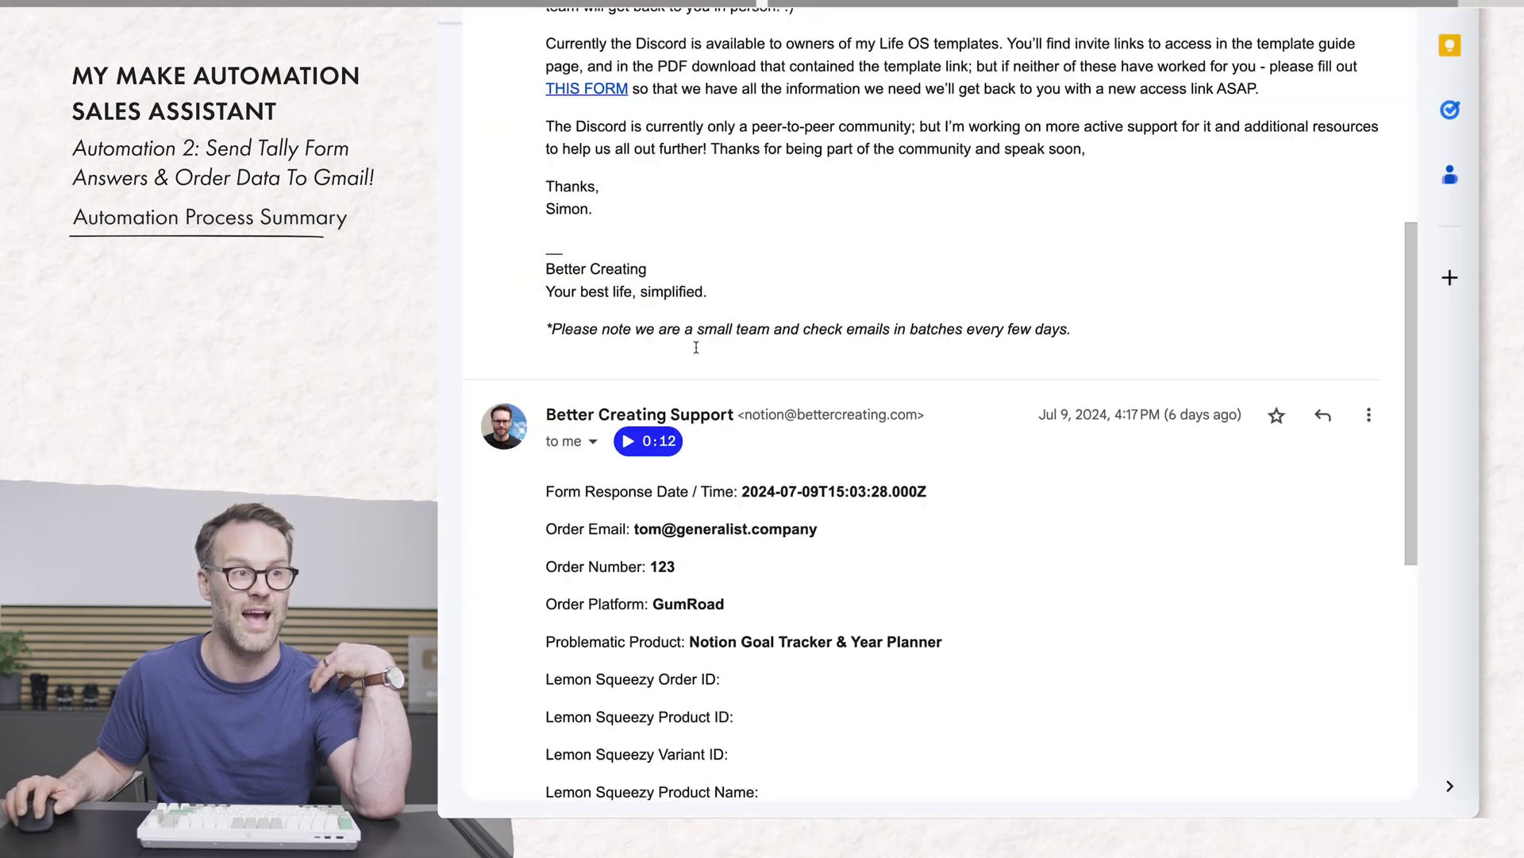
Step: Highlight the four form answers, empty Lemon Squeezy fields and response timestamp in the support email
scroll(540, 357, down, 2)
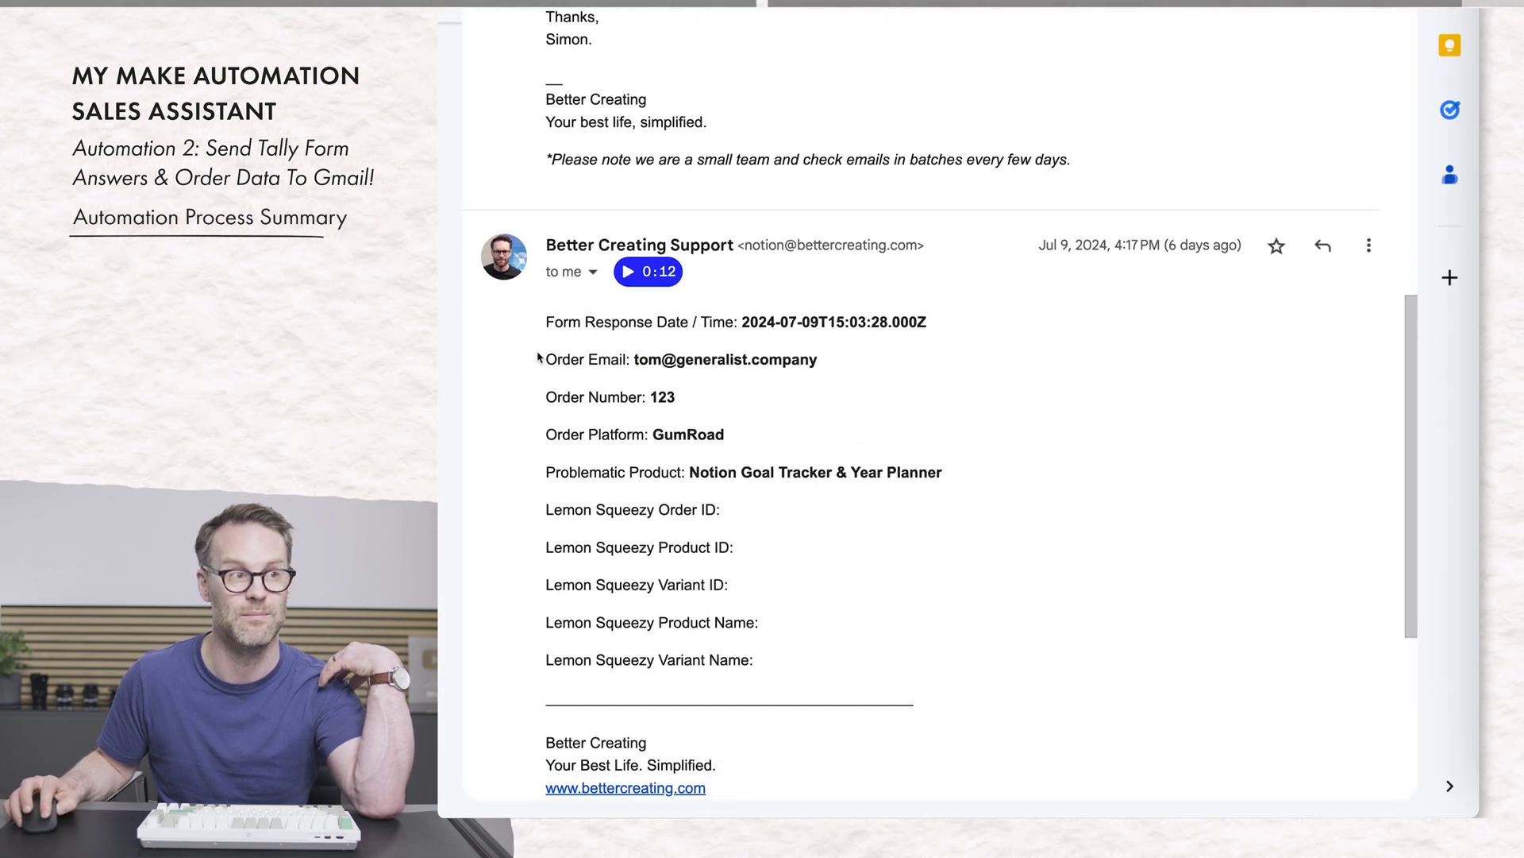
drag(545, 362, 955, 474)
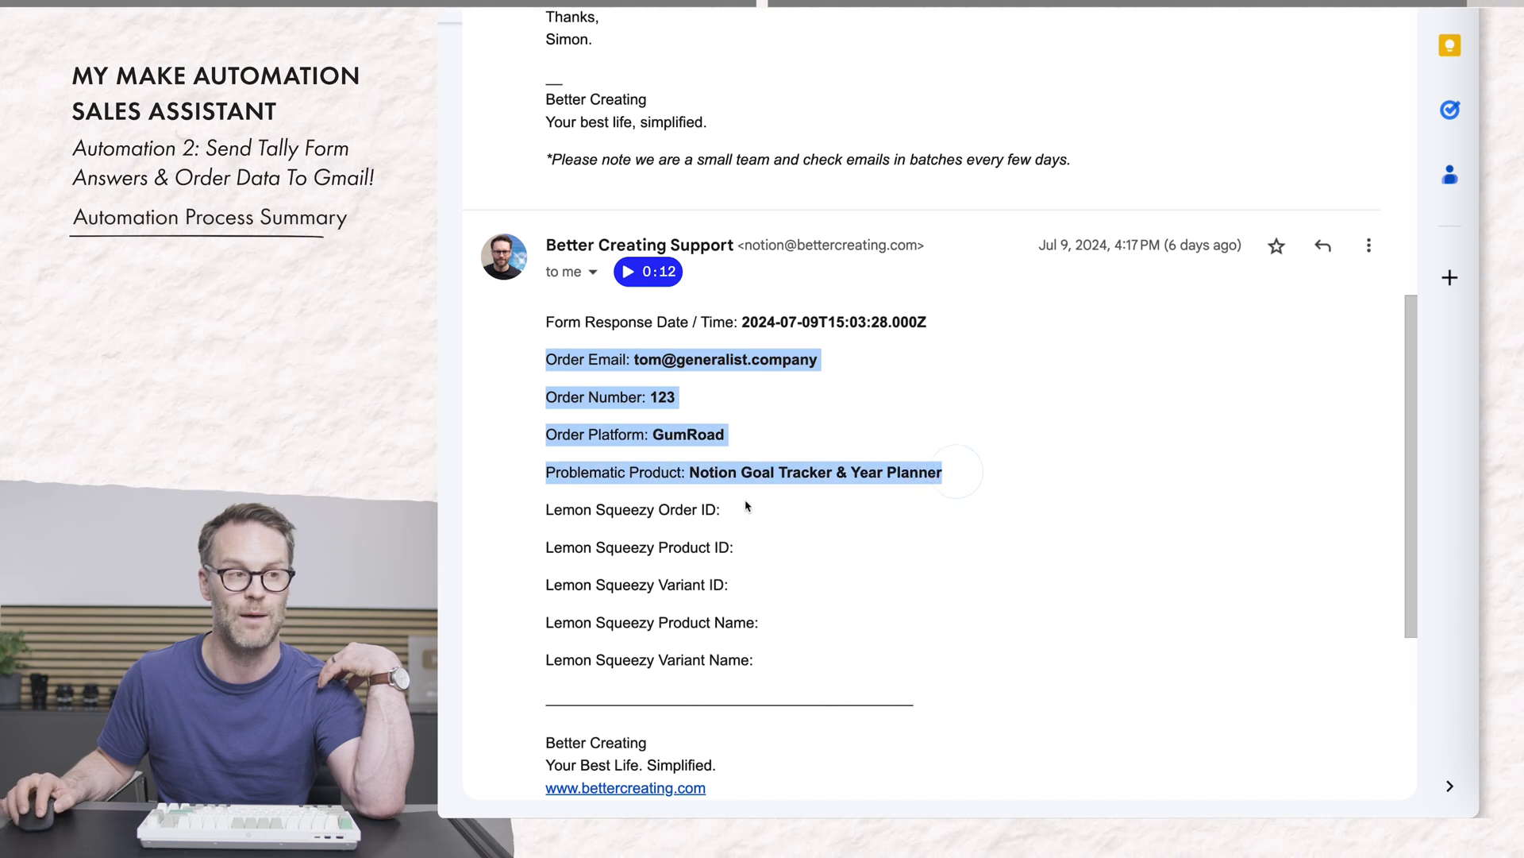
drag(743, 509, 879, 672)
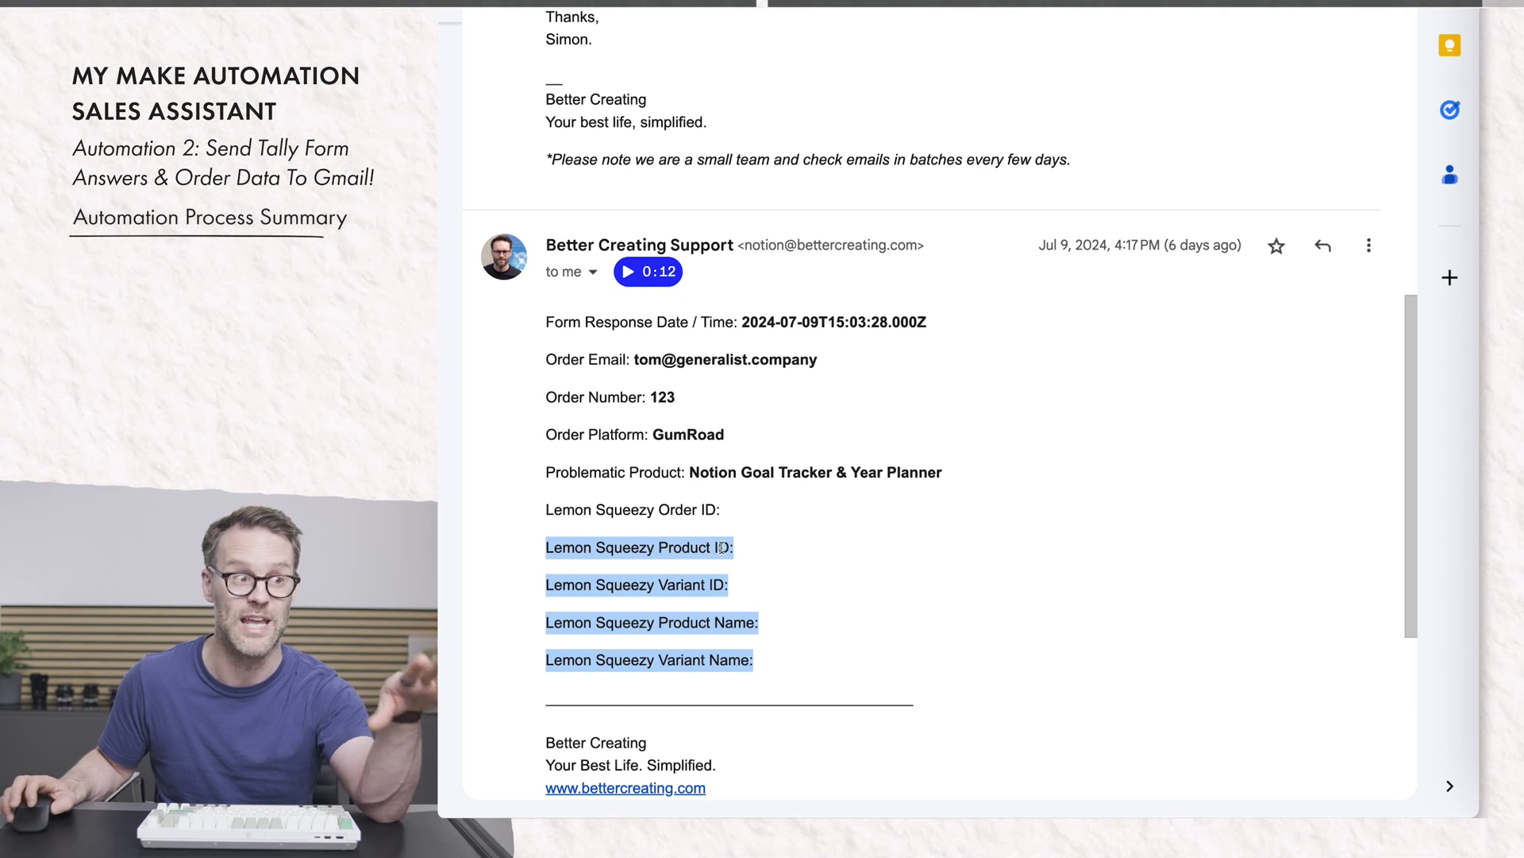
scroll(721, 547, down, 4)
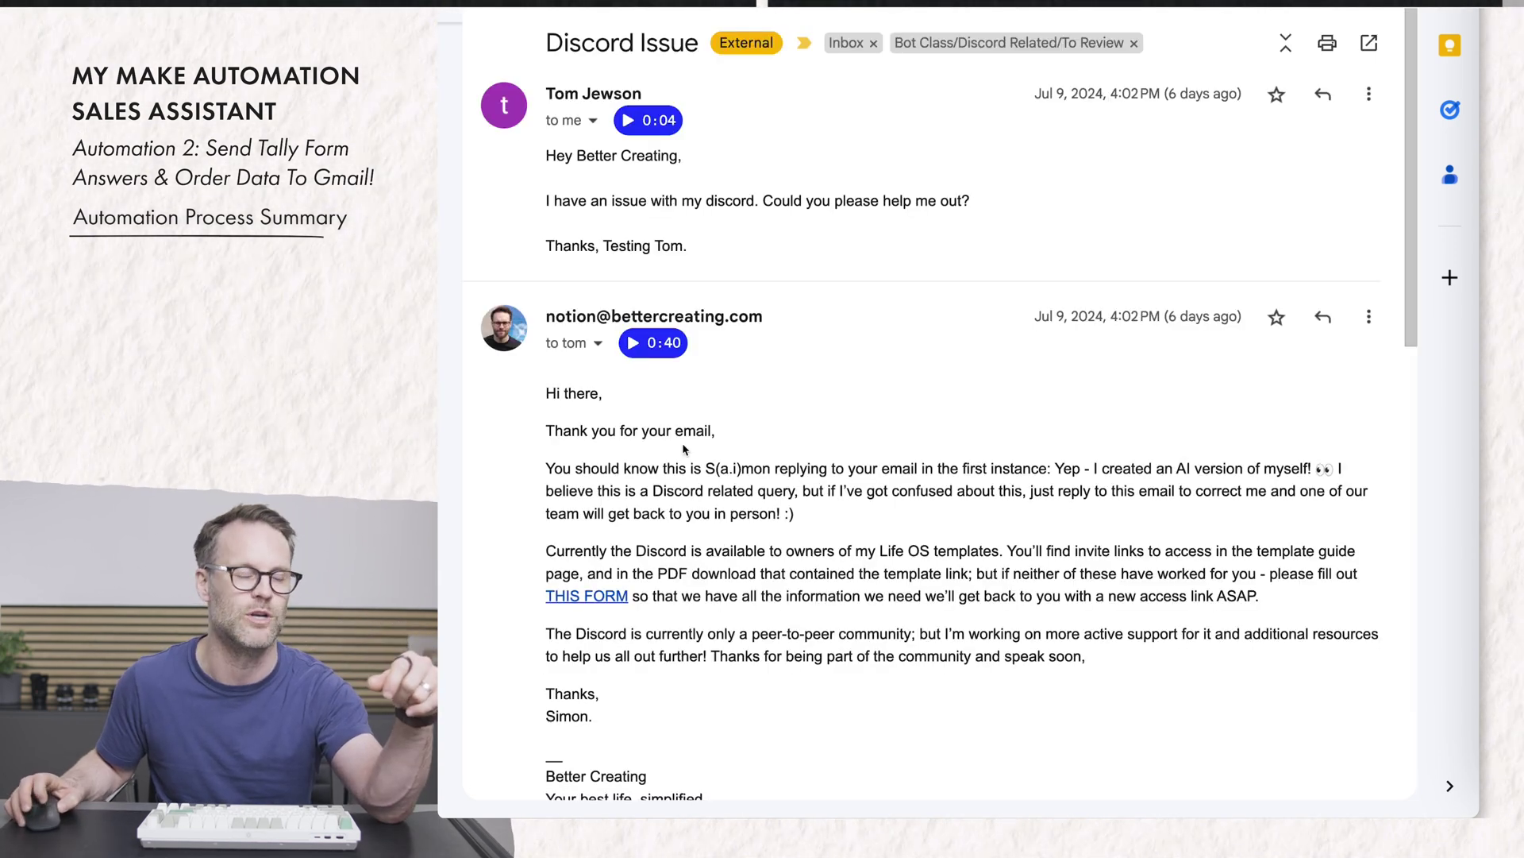
scroll(685, 444, down, 6)
drag(921, 486, 743, 486)
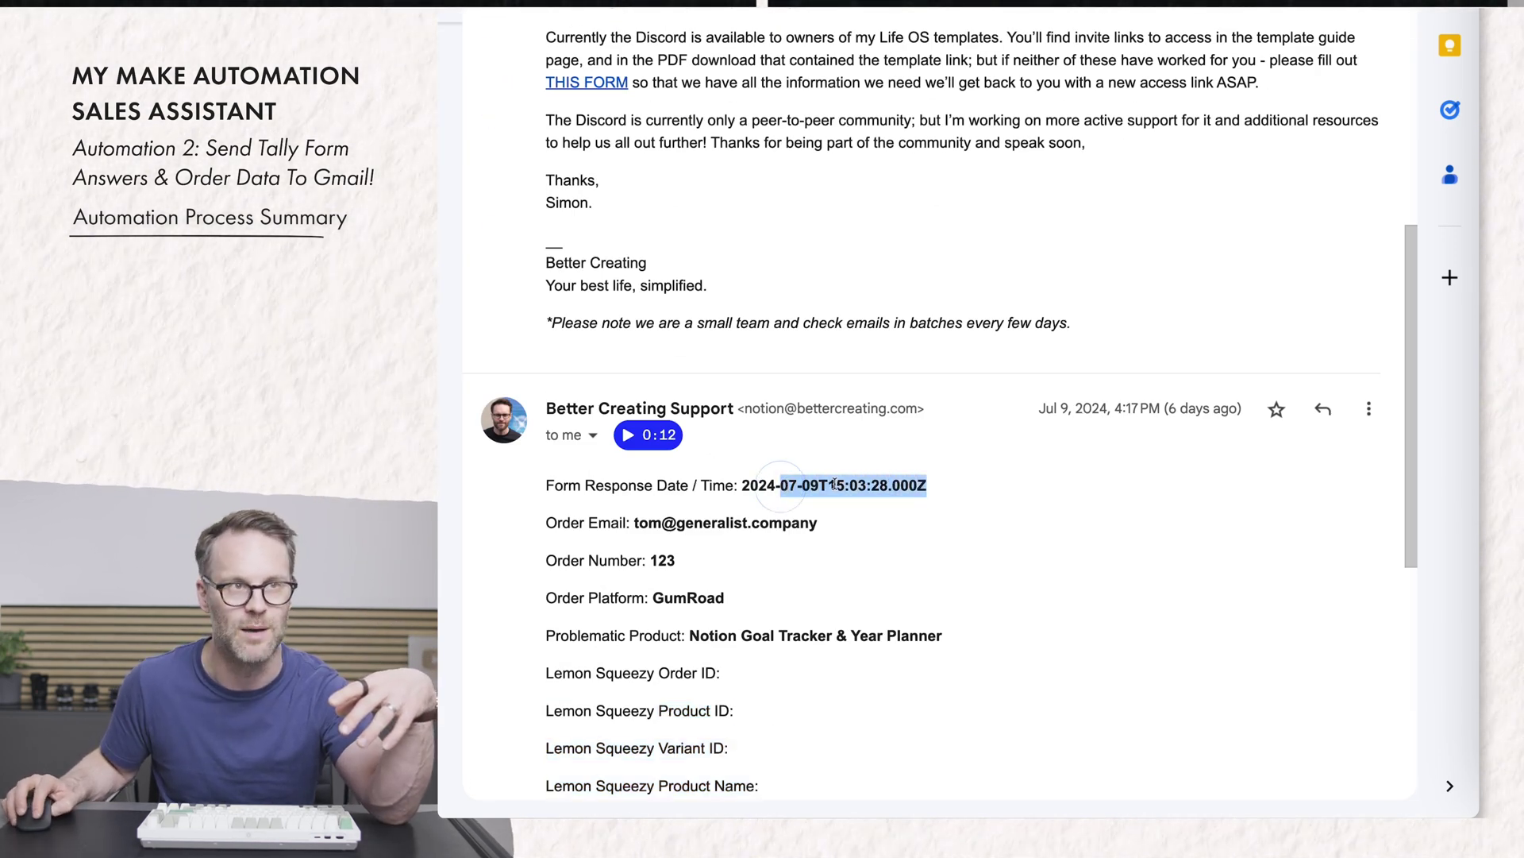
click(1167, 550)
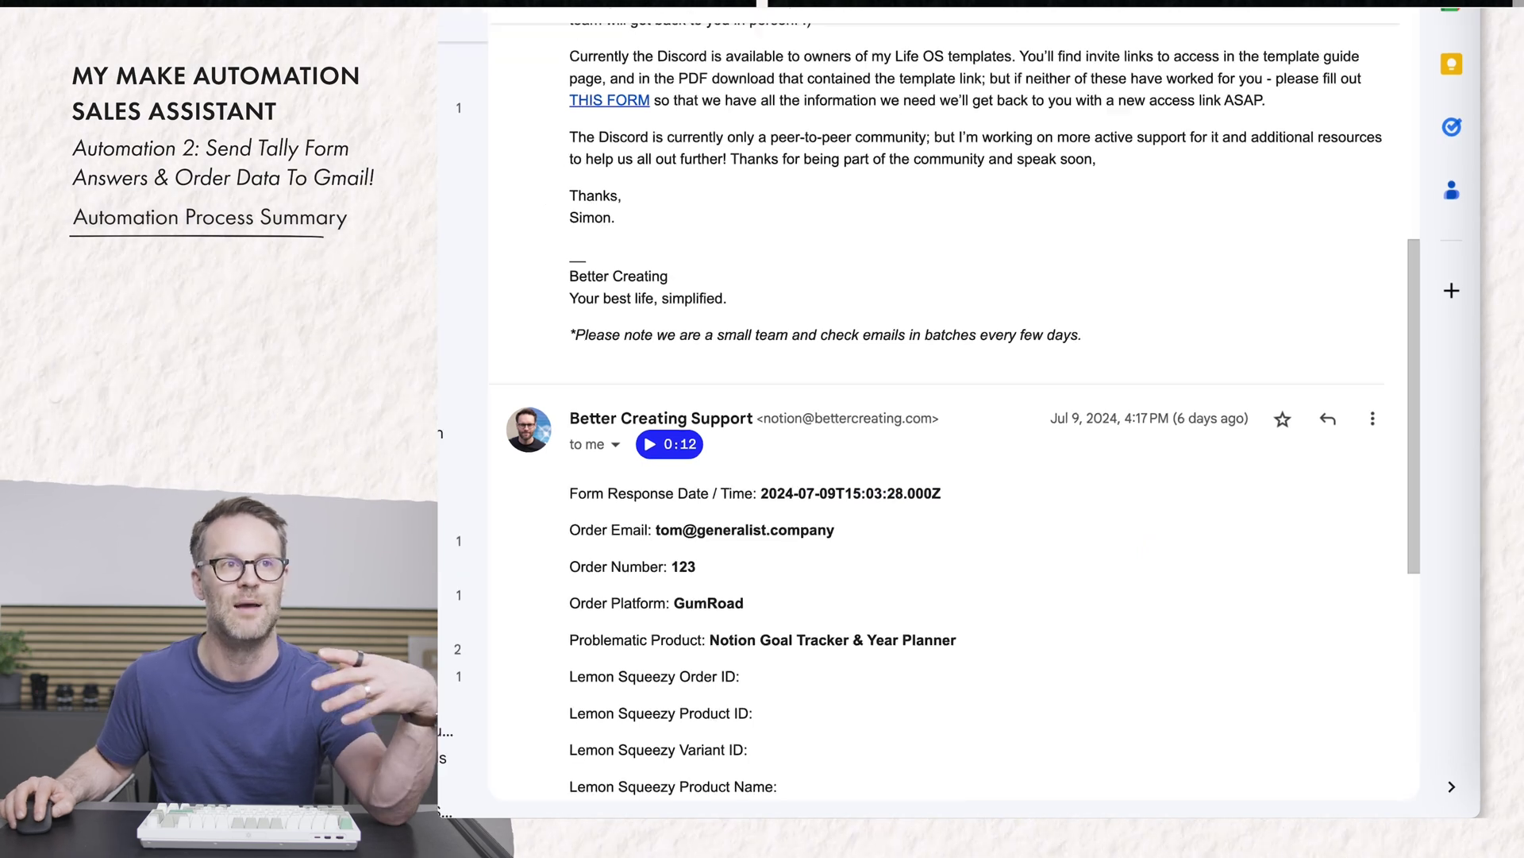